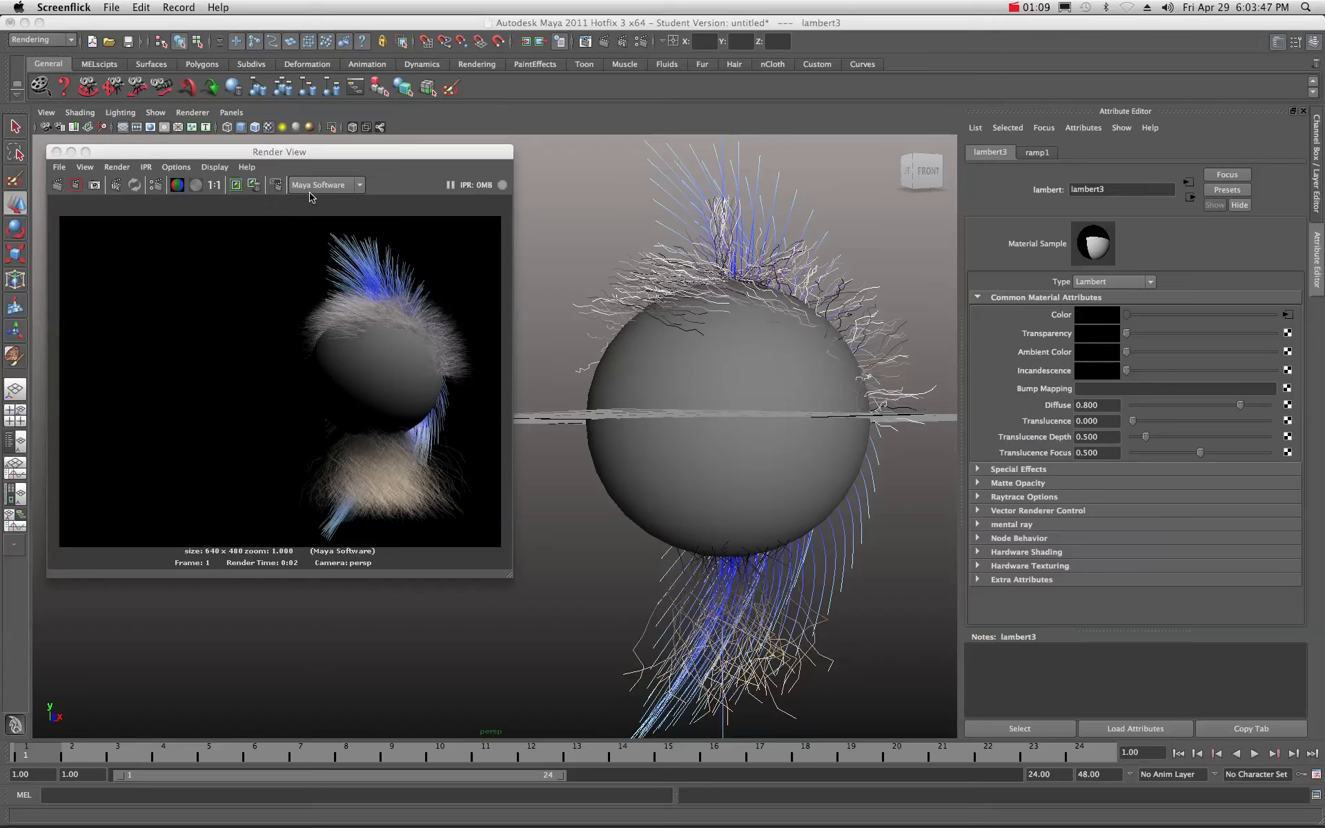
click(364, 191)
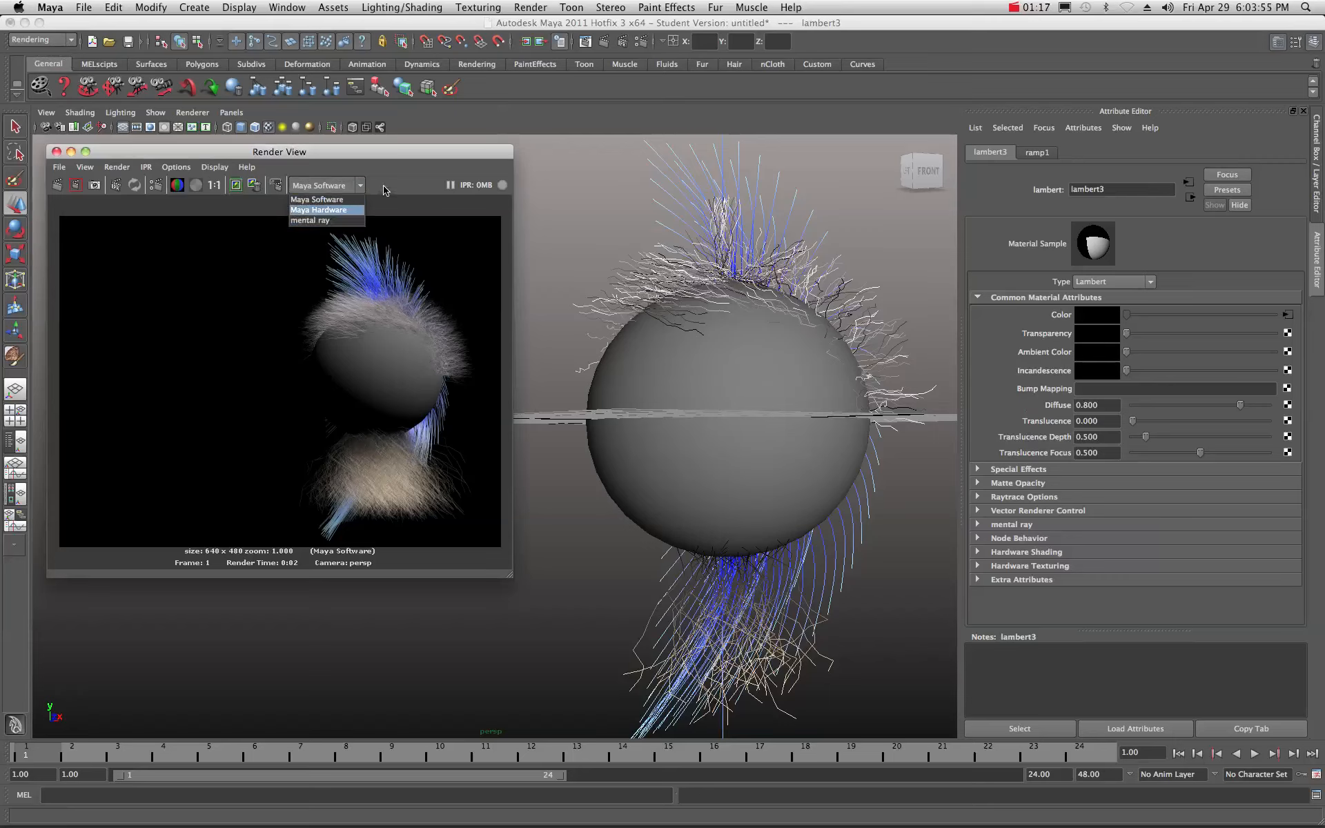
click(384, 190)
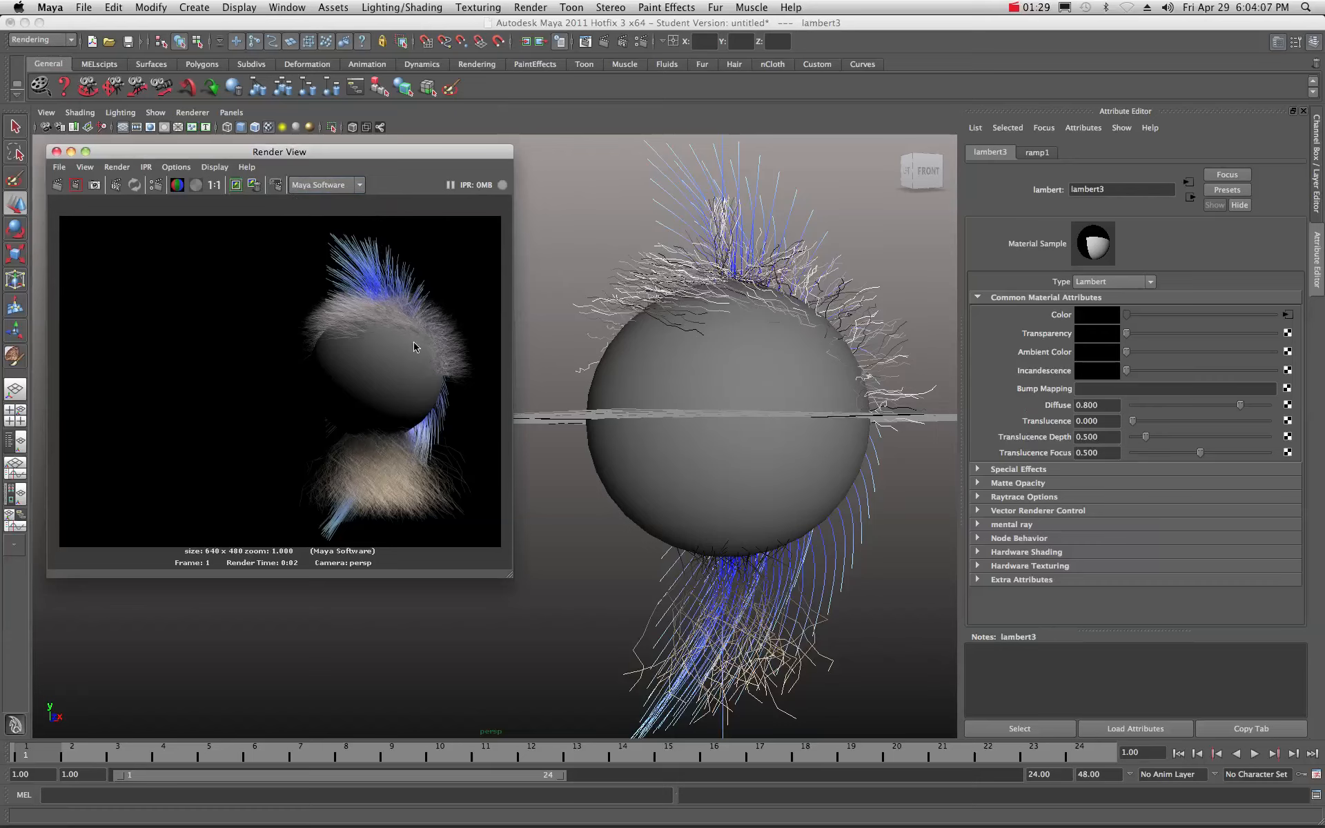
click(714, 9)
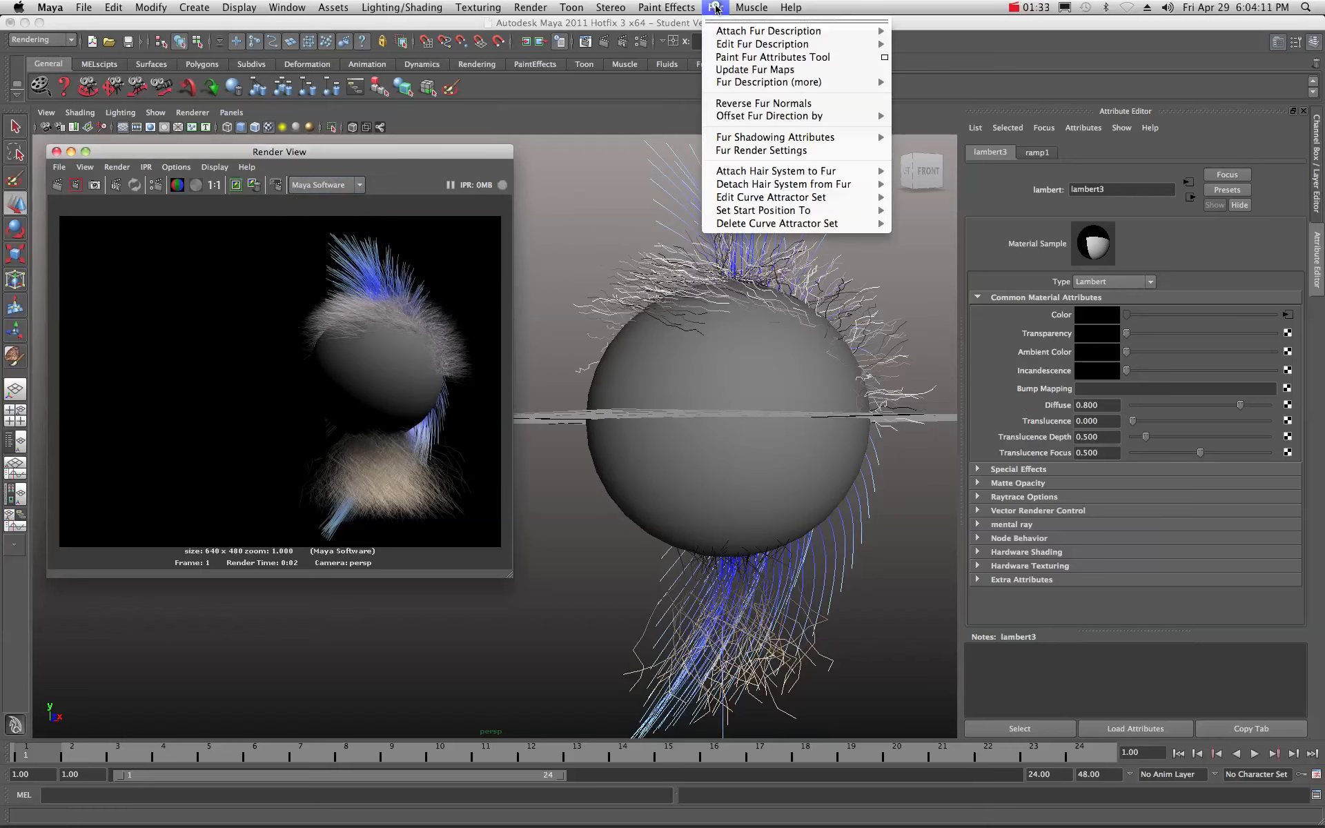
mouse_move(724, 32)
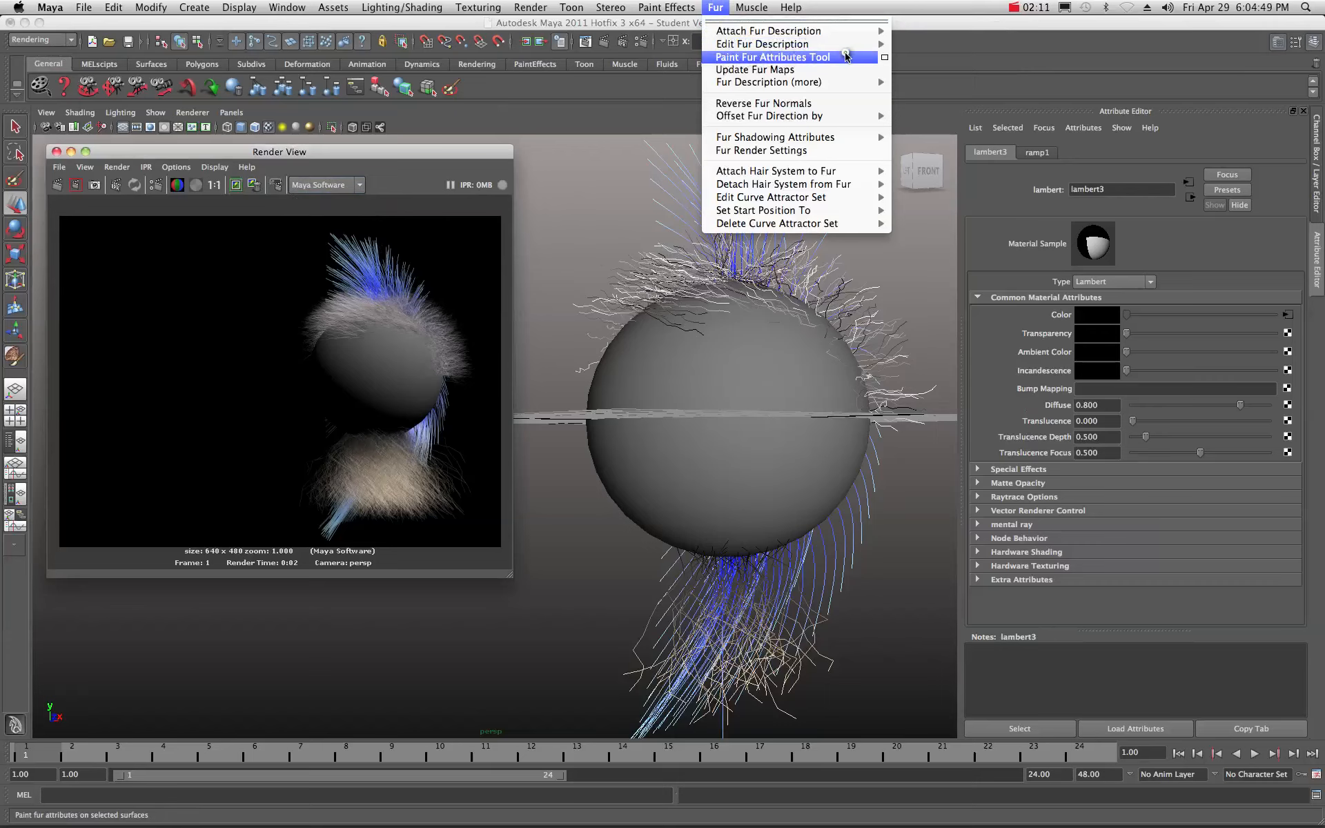
click(925, 52)
click(929, 53)
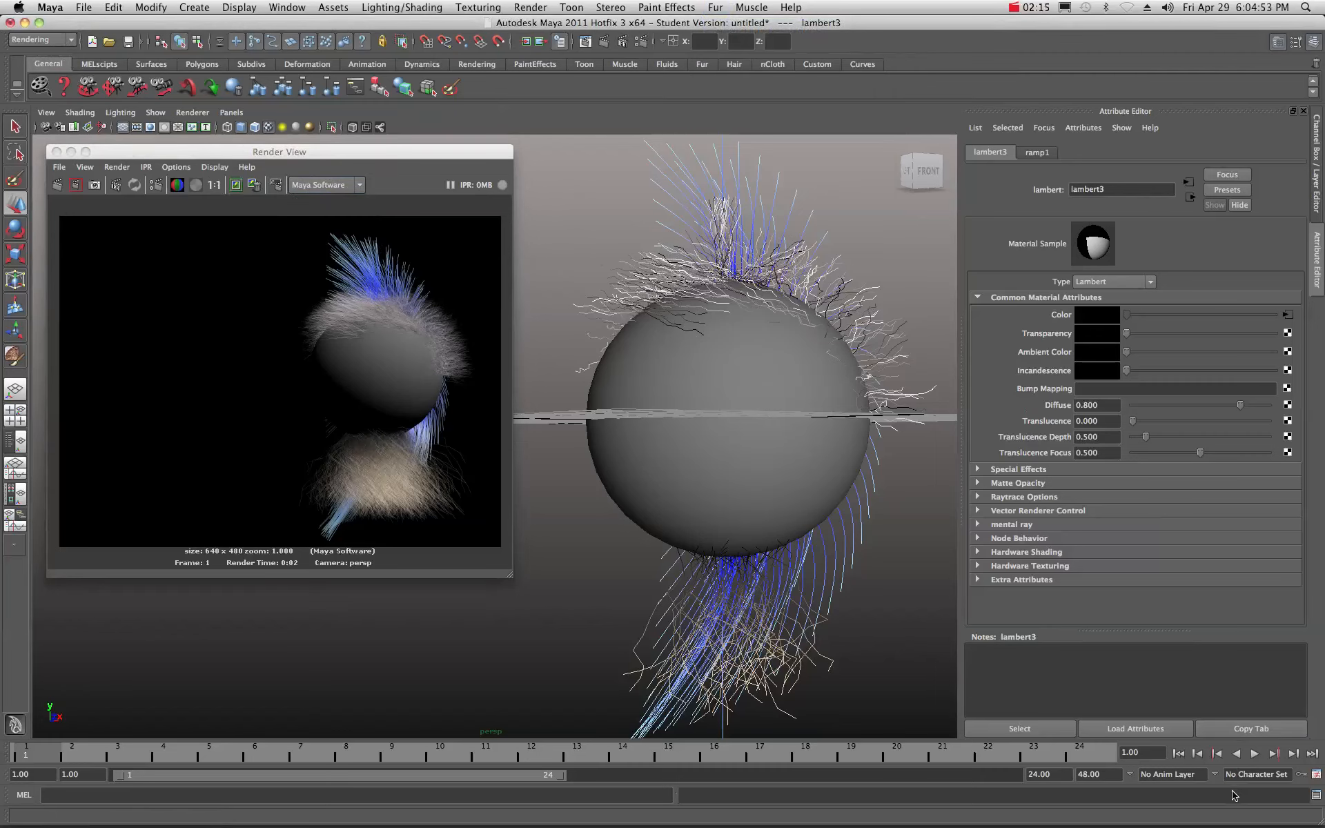
View the promo image of the MIB_Glossy_Reflection tutorial page in Preview and return to Maya
click(1267, 813)
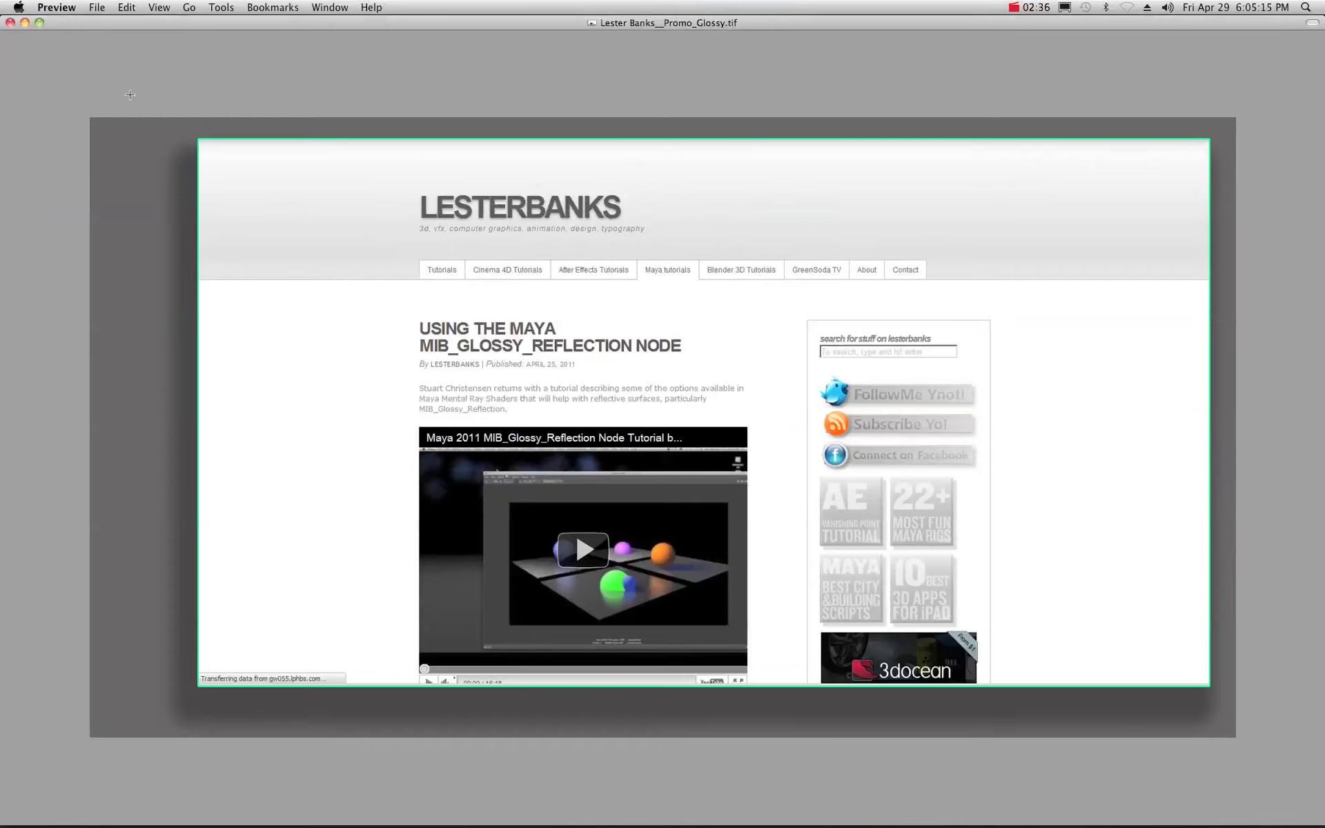
click(25, 23)
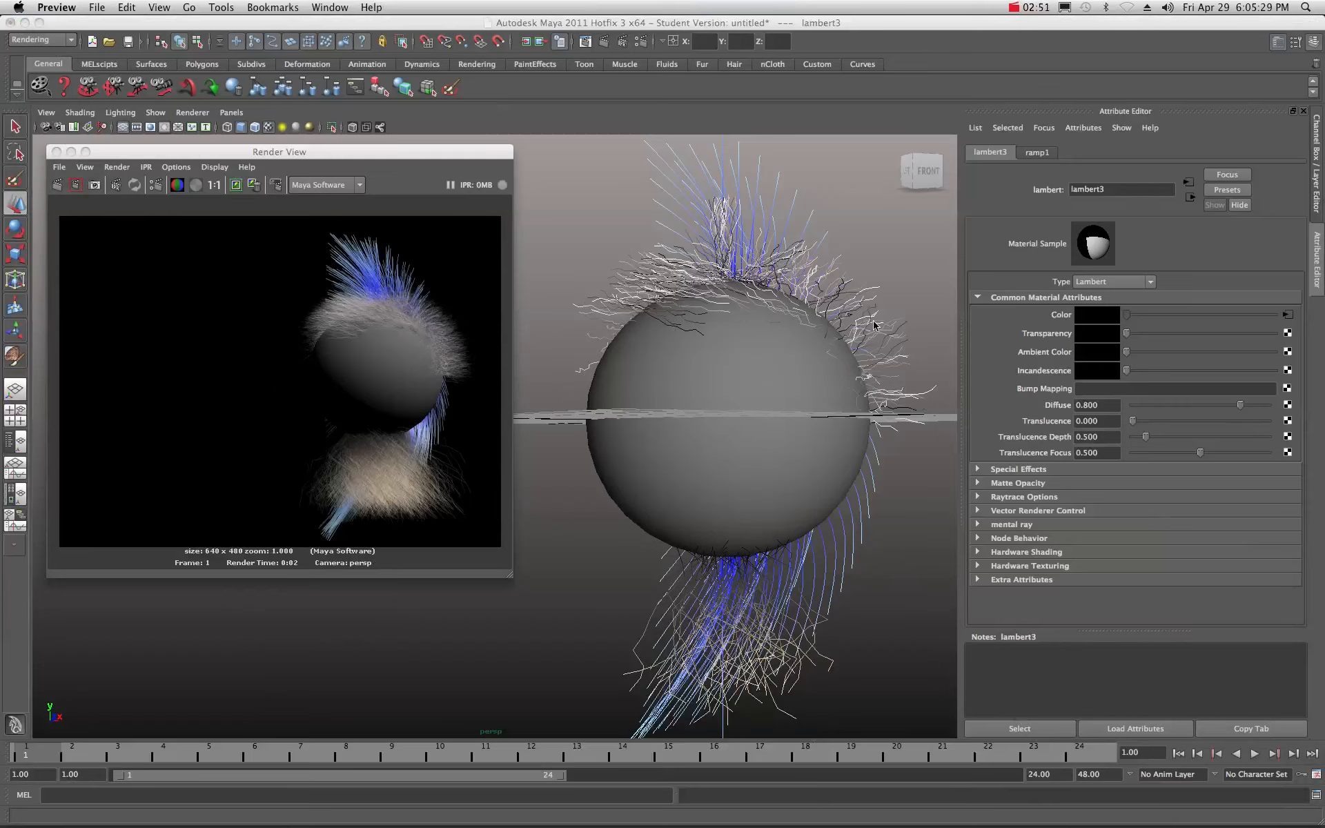
click(97, 23)
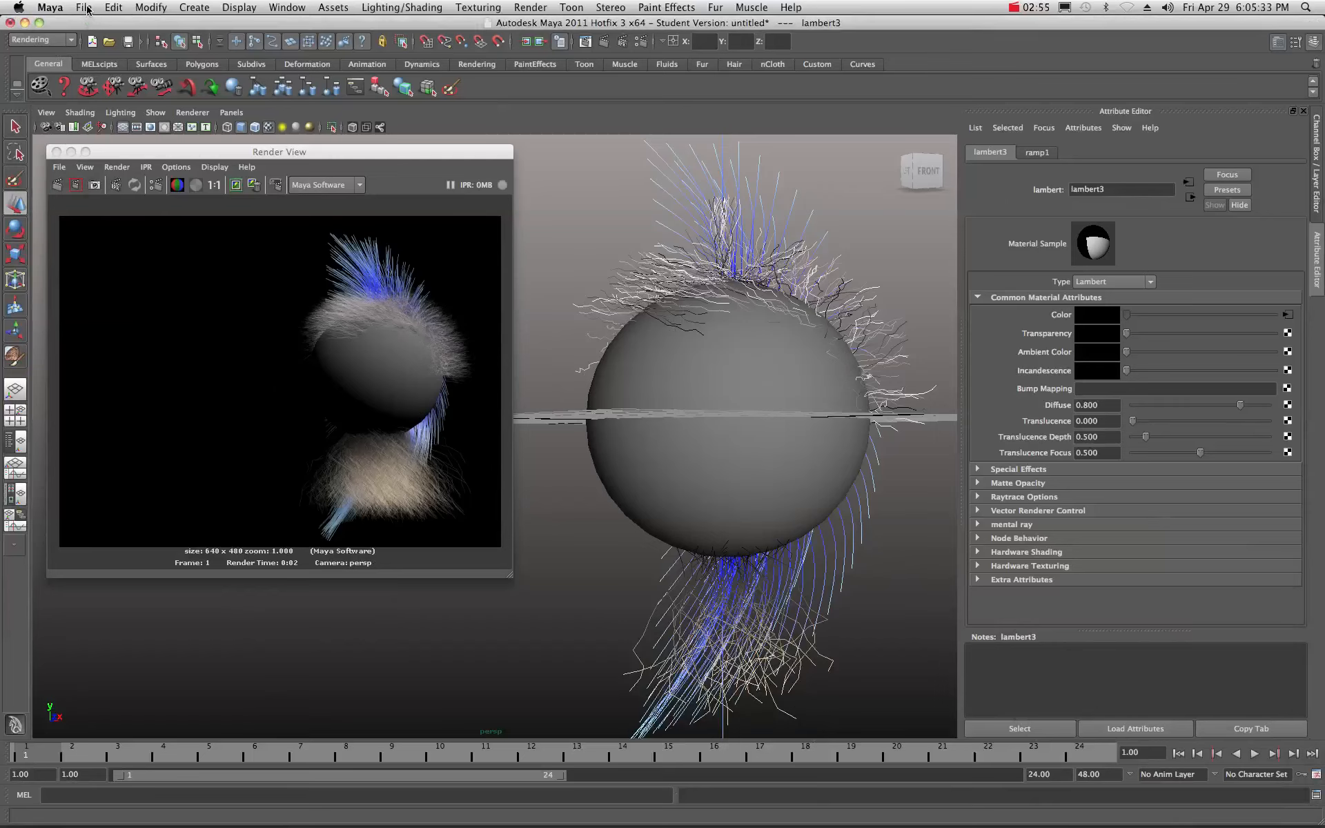
Start a new empty scene and move the Render View window out of the viewport
click(89, 9)
click(96, 33)
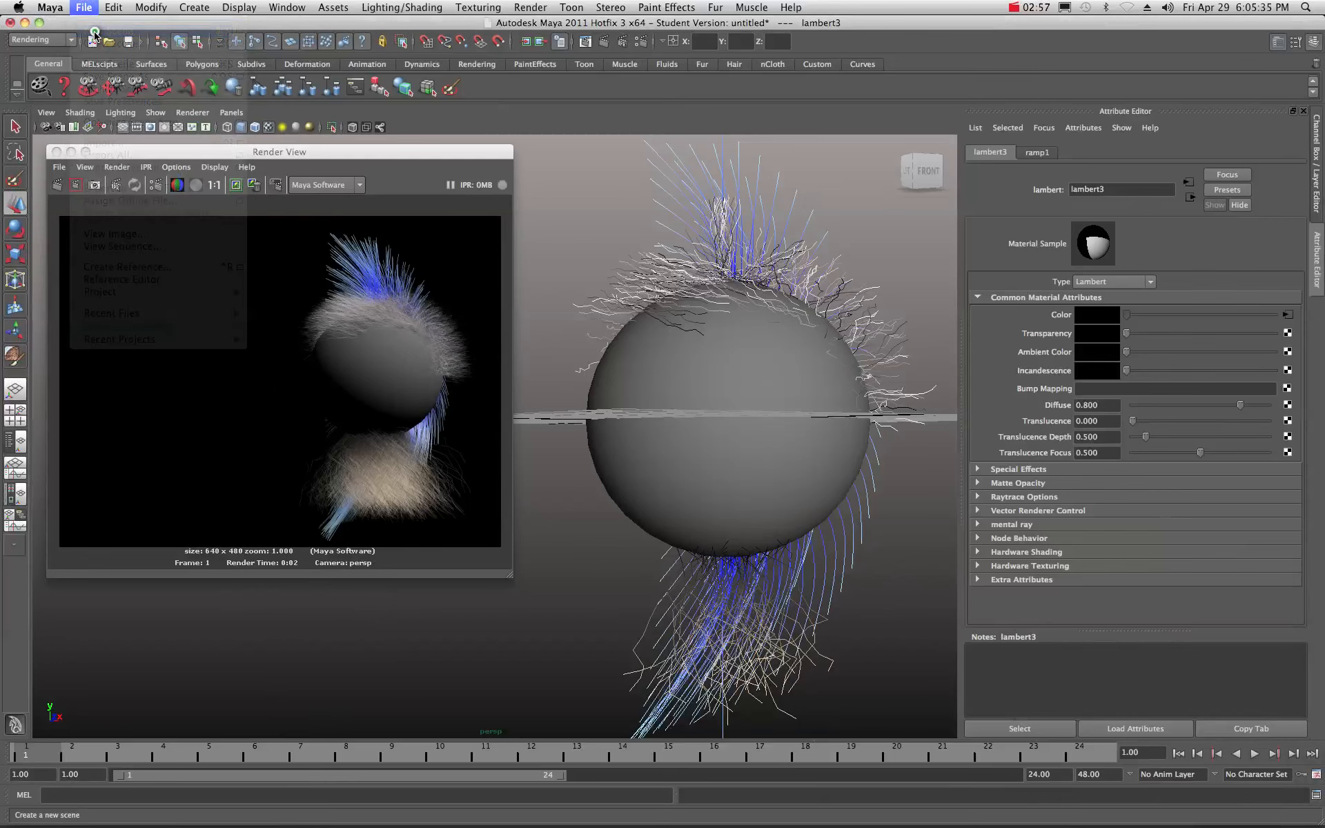
click(664, 437)
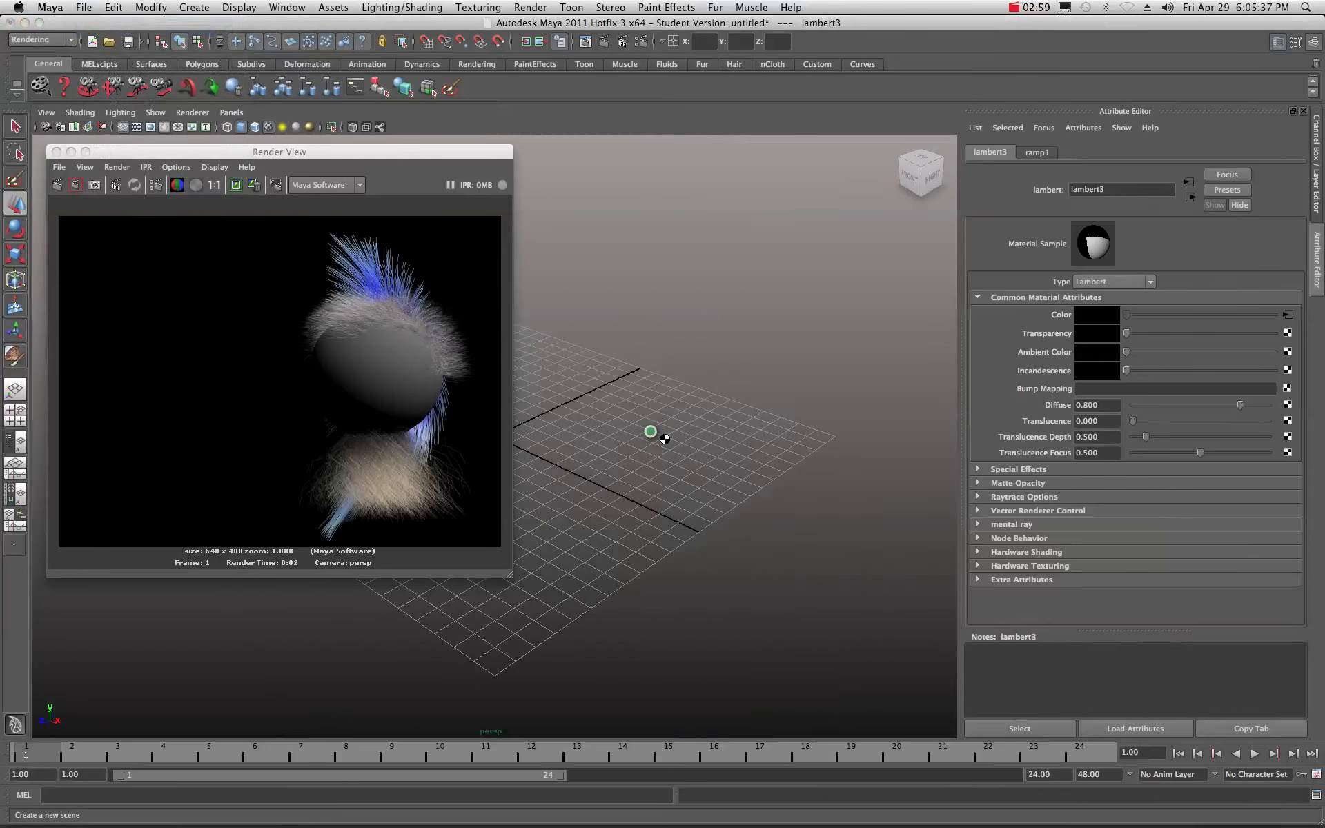
drag(198, 153, 209, 155)
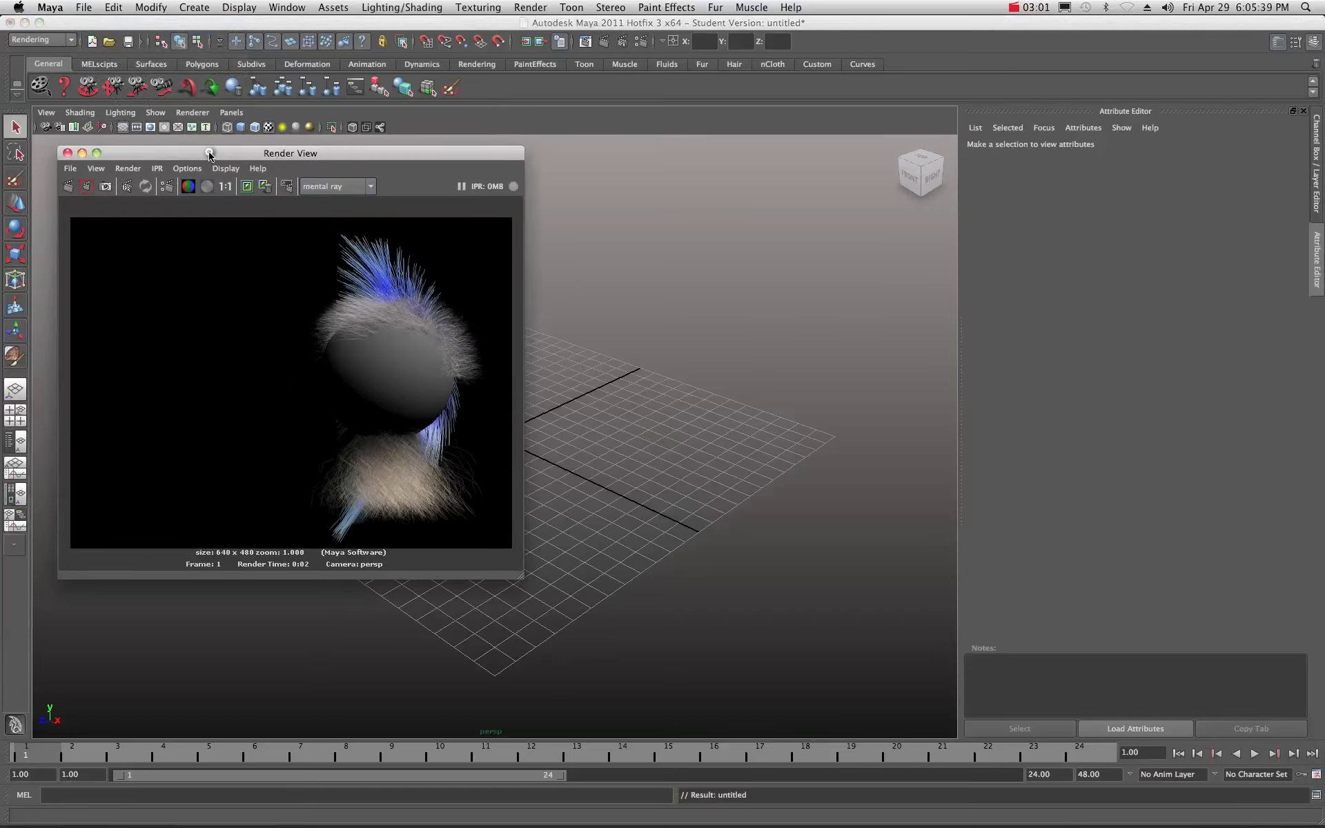
double_click(209, 153)
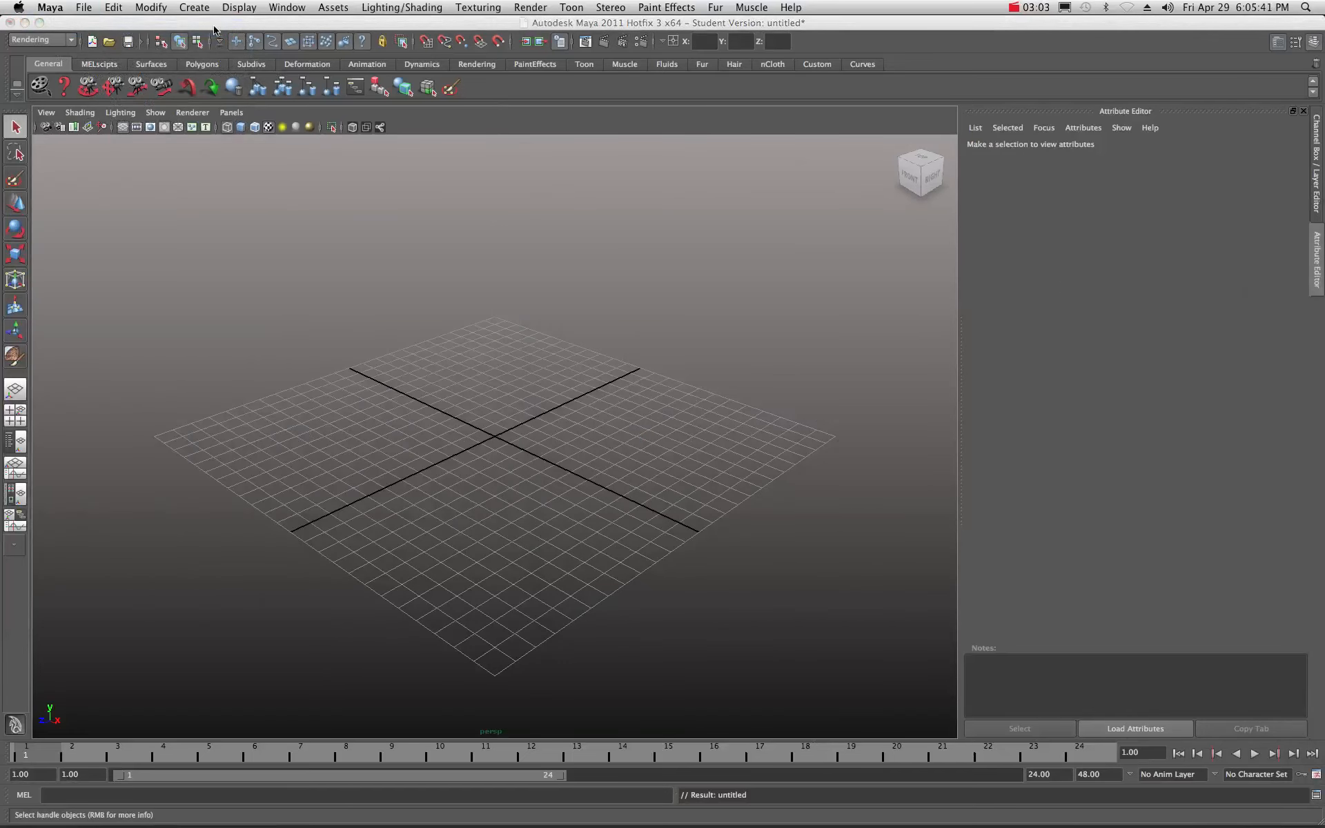
Create a NURBS sphere on the grid with a radius of about 4.96
click(194, 7)
mouse_move(228, 31)
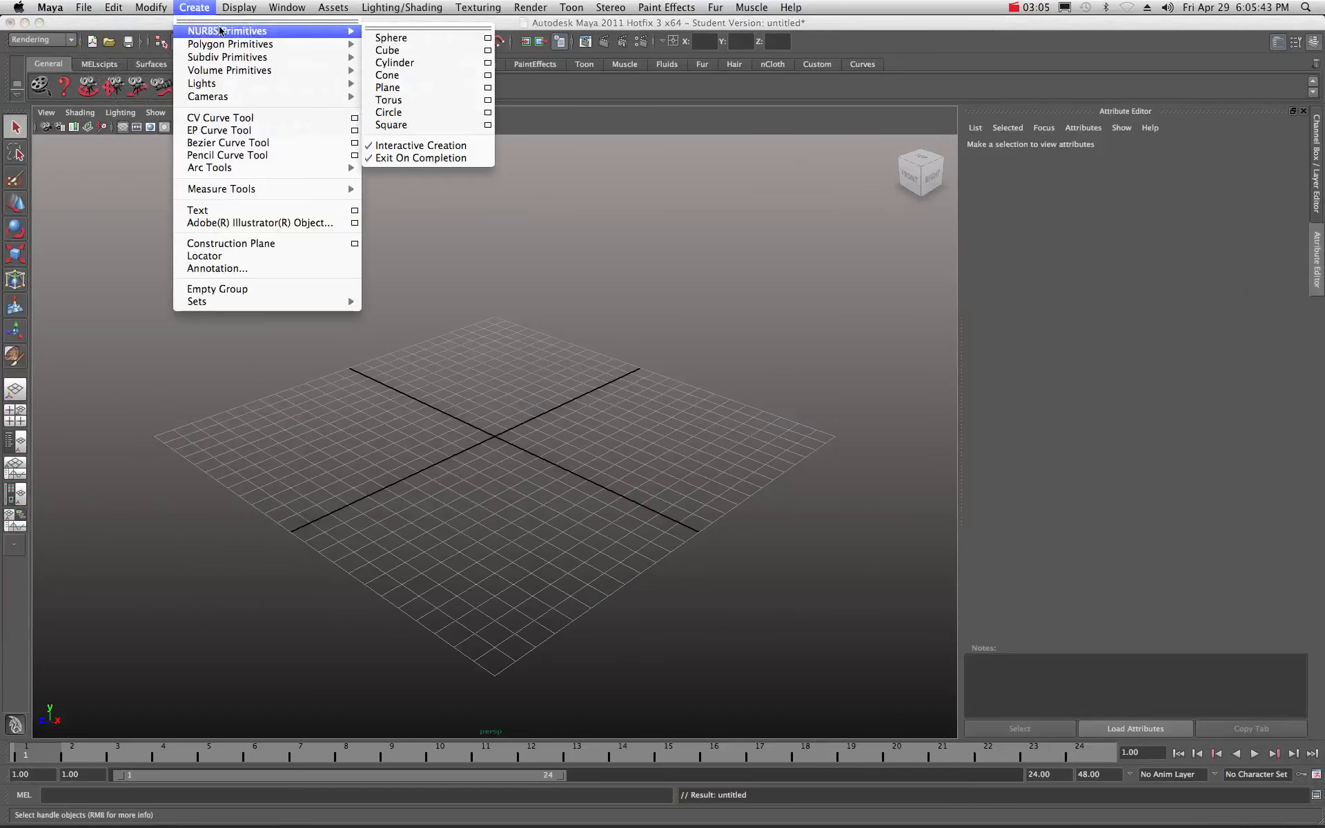
click(383, 38)
drag(495, 497, 504, 431)
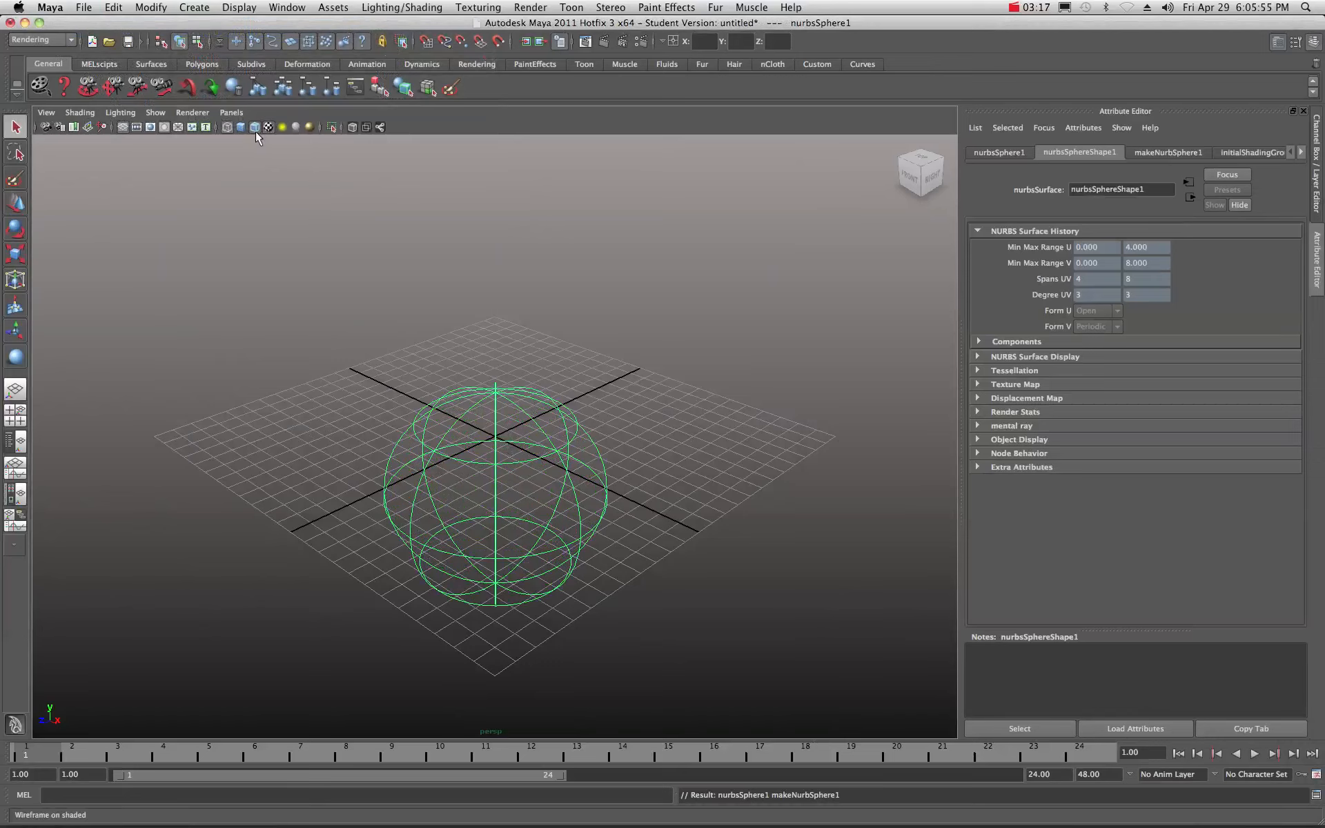
Display the perspective view smooth shaded with hardware texturing
click(241, 126)
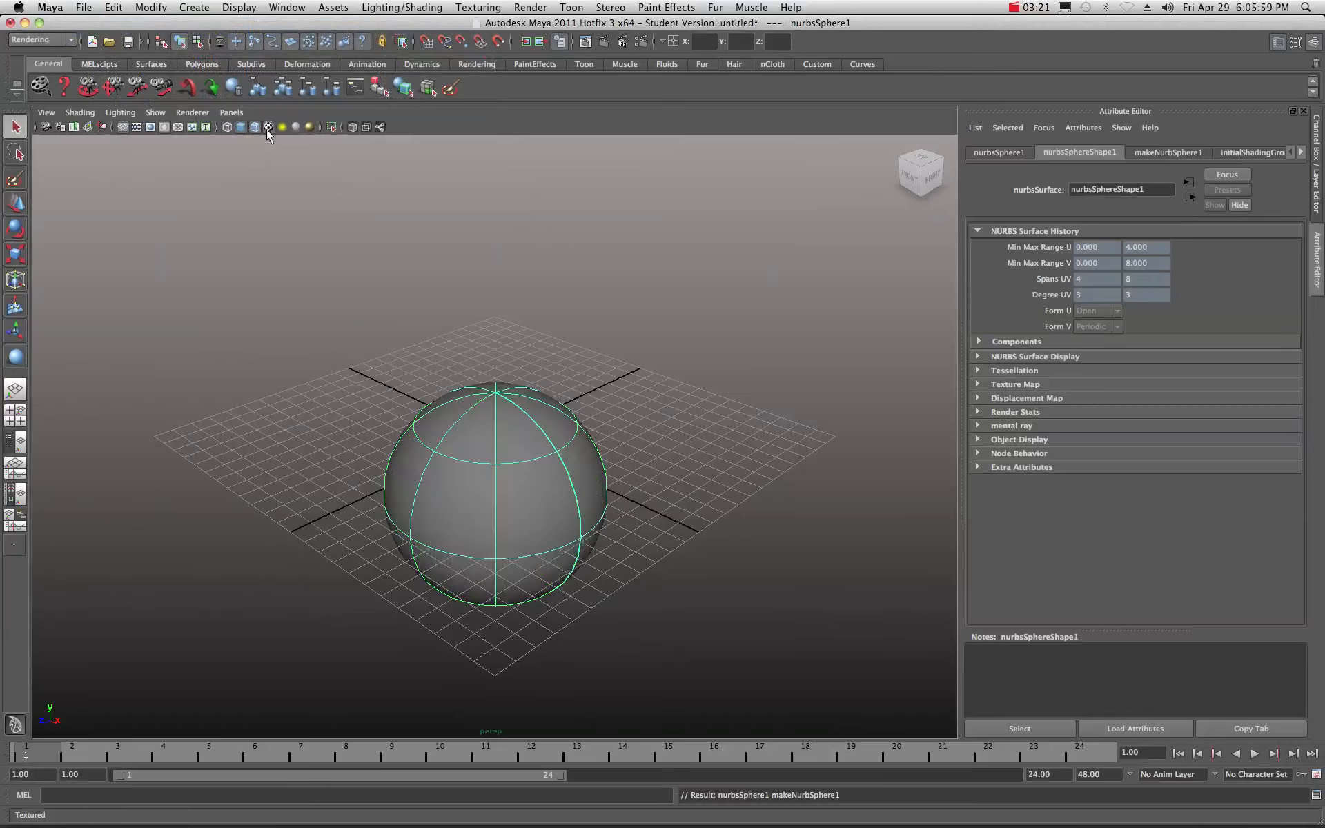
click(47, 113)
mouse_move(75, 114)
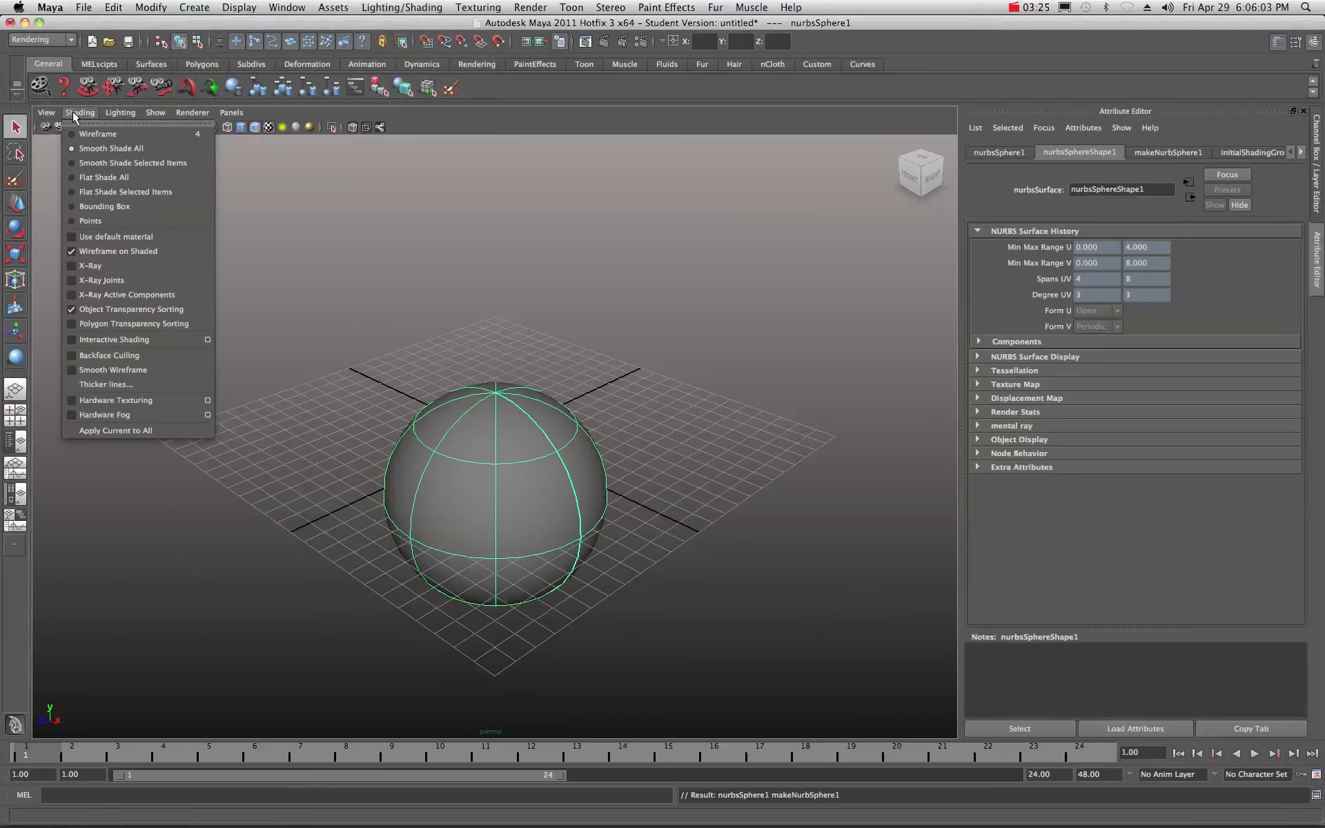
click(72, 400)
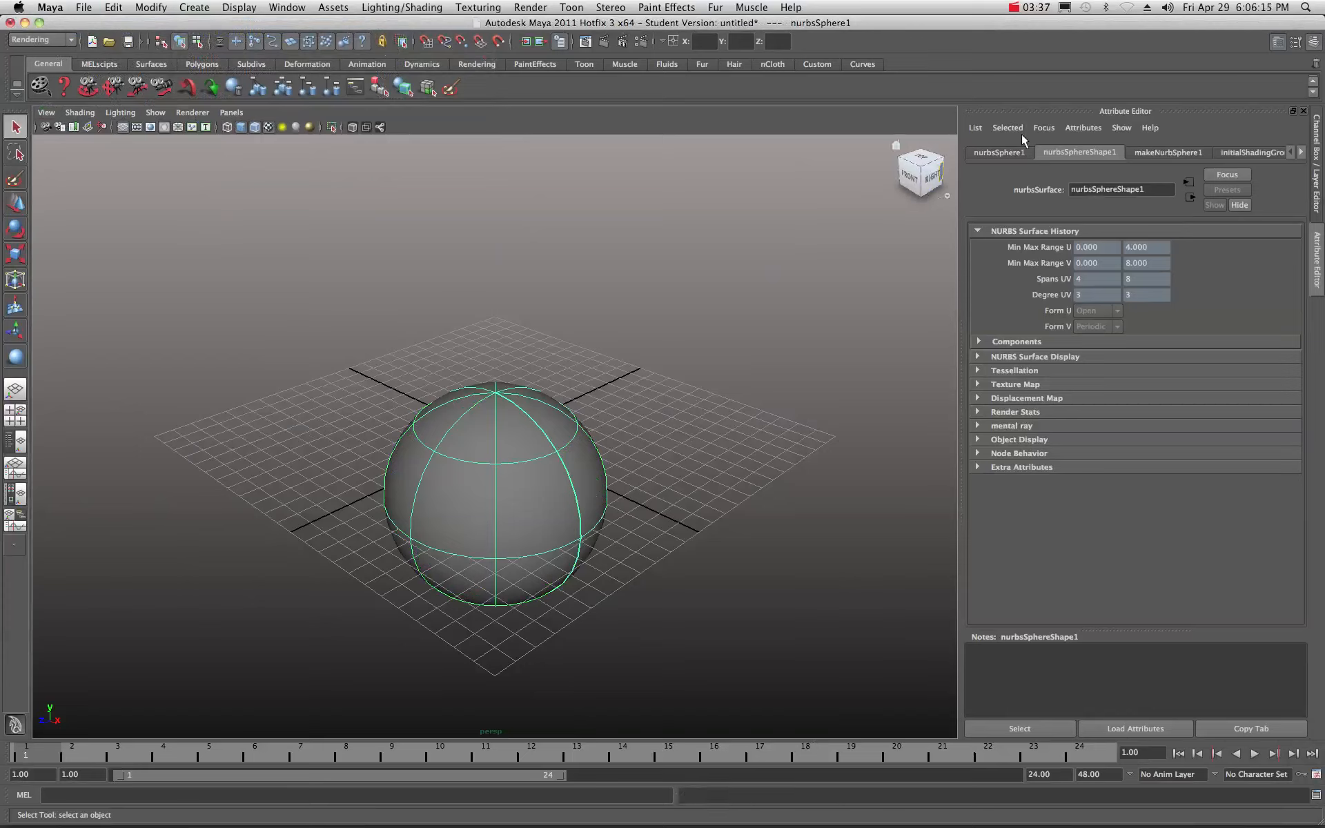
Center the sphere at the origin by setting its Translate X and Translate Z to 0
click(1316, 43)
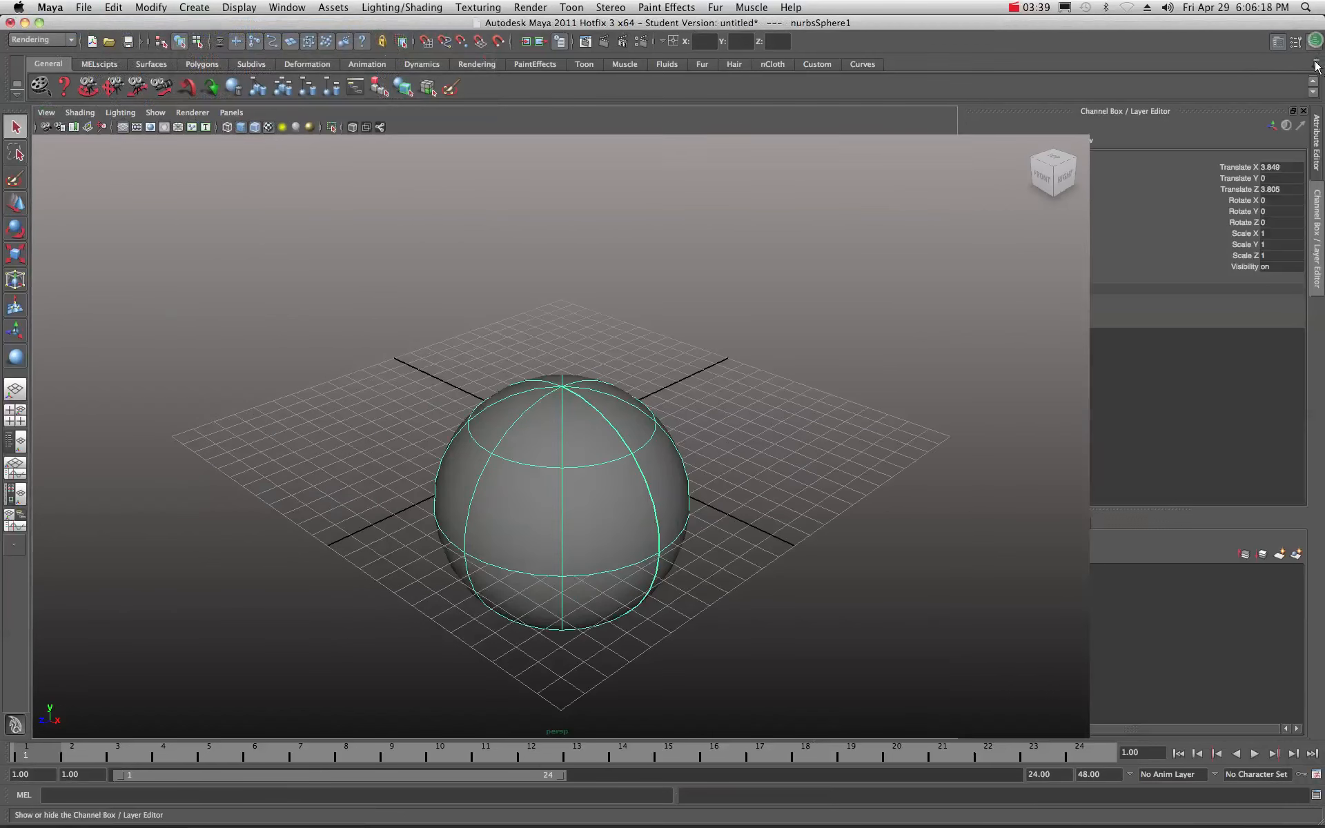
click(1288, 167)
text(0)
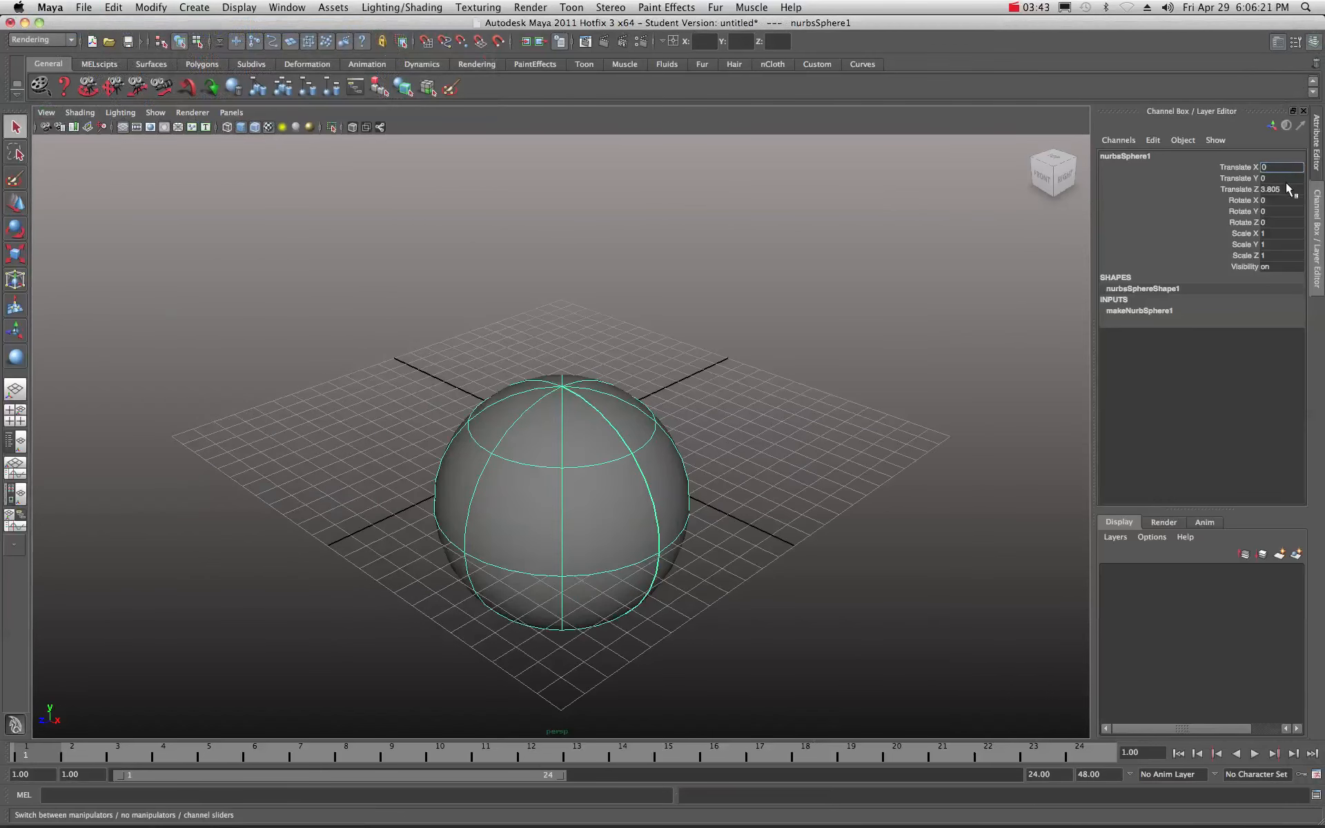
click(1285, 189)
text(0)
click(1239, 178)
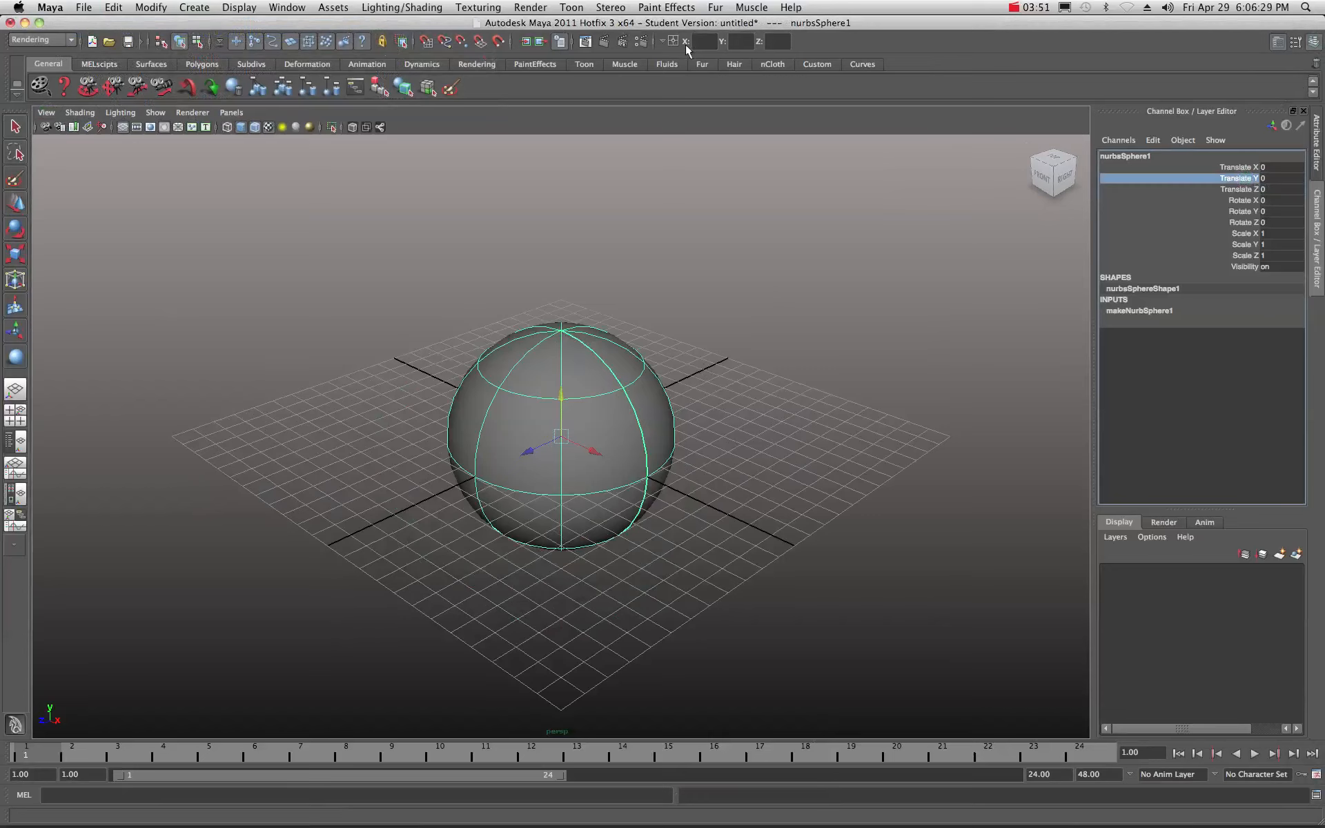
Attach a new fur description to the sphere
click(713, 8)
mouse_move(720, 32)
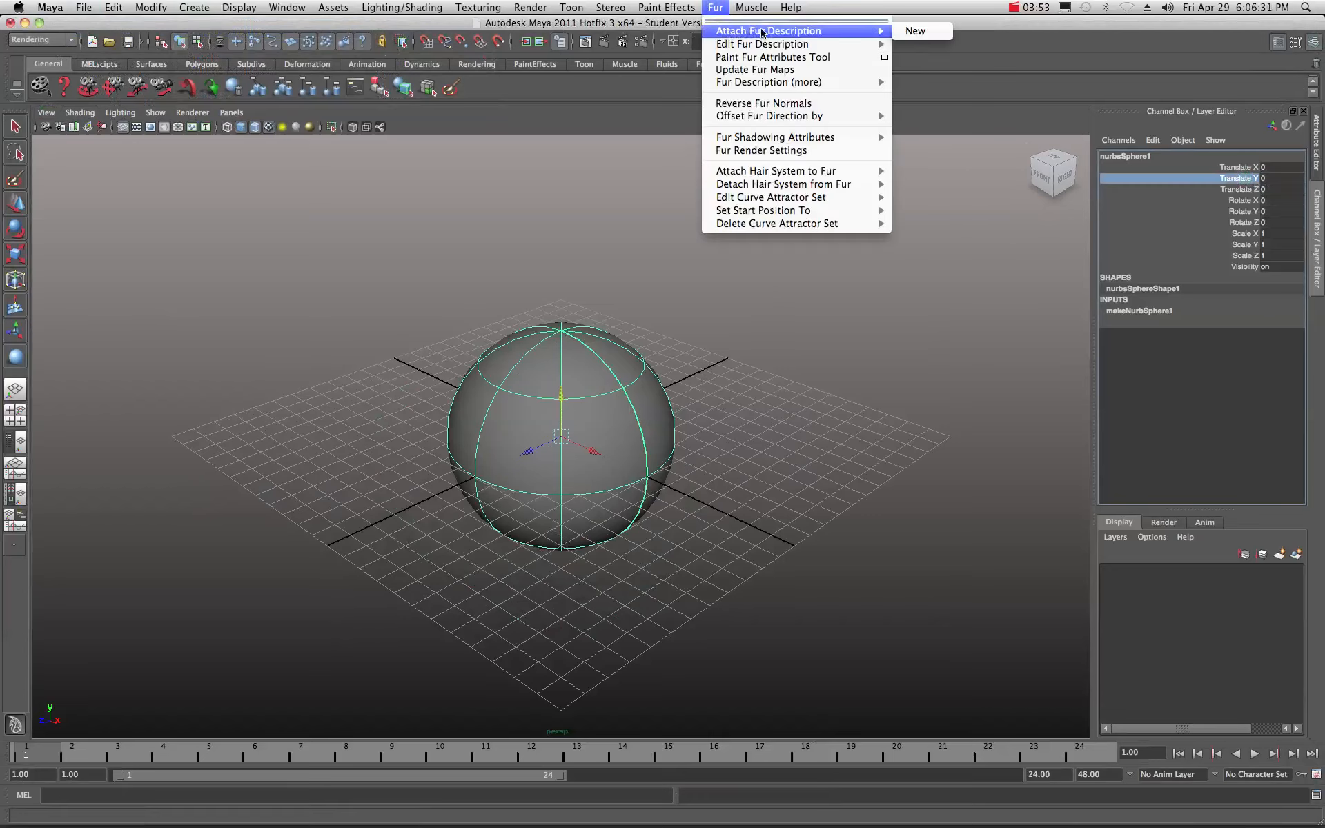
click(915, 32)
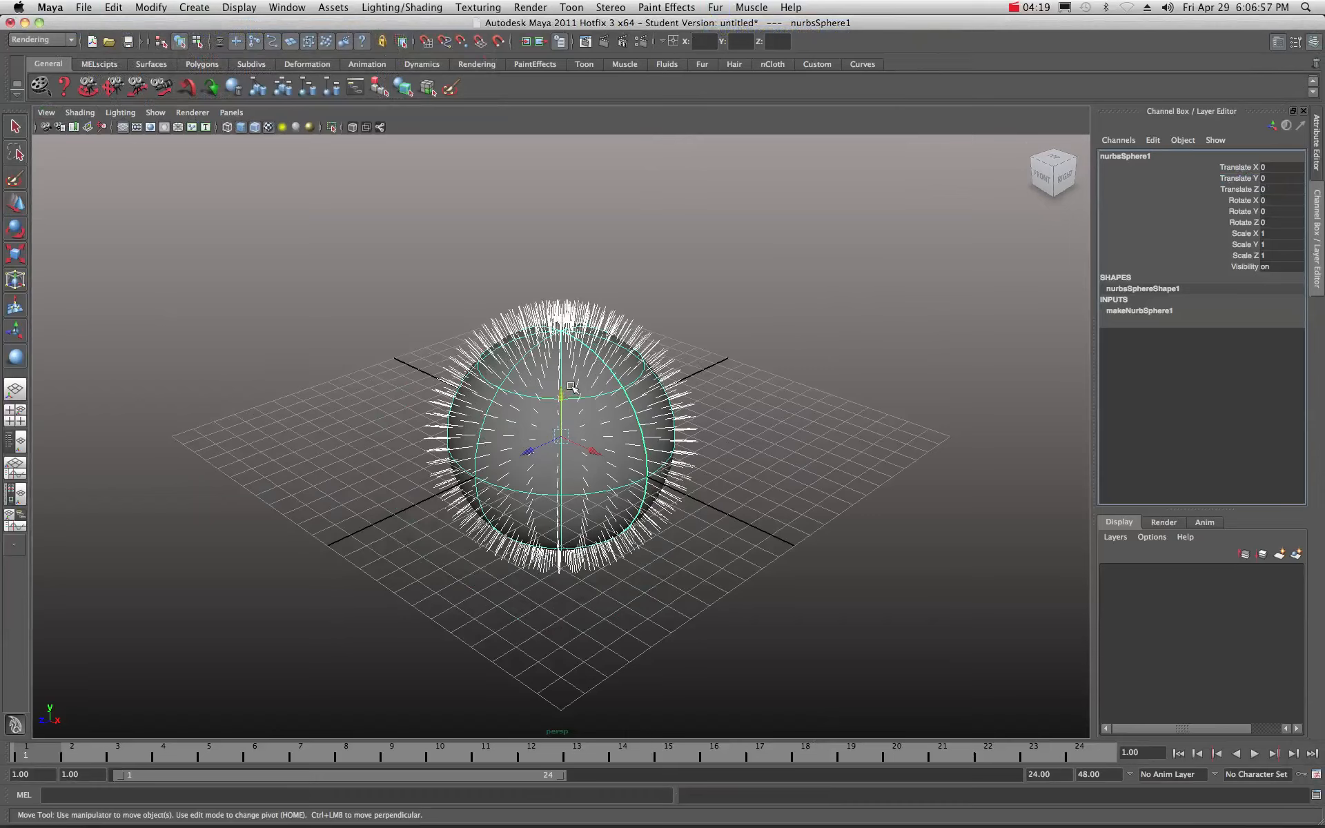
Set the Length of the sphere's fur description FurDescription1 to 2.5
click(1279, 42)
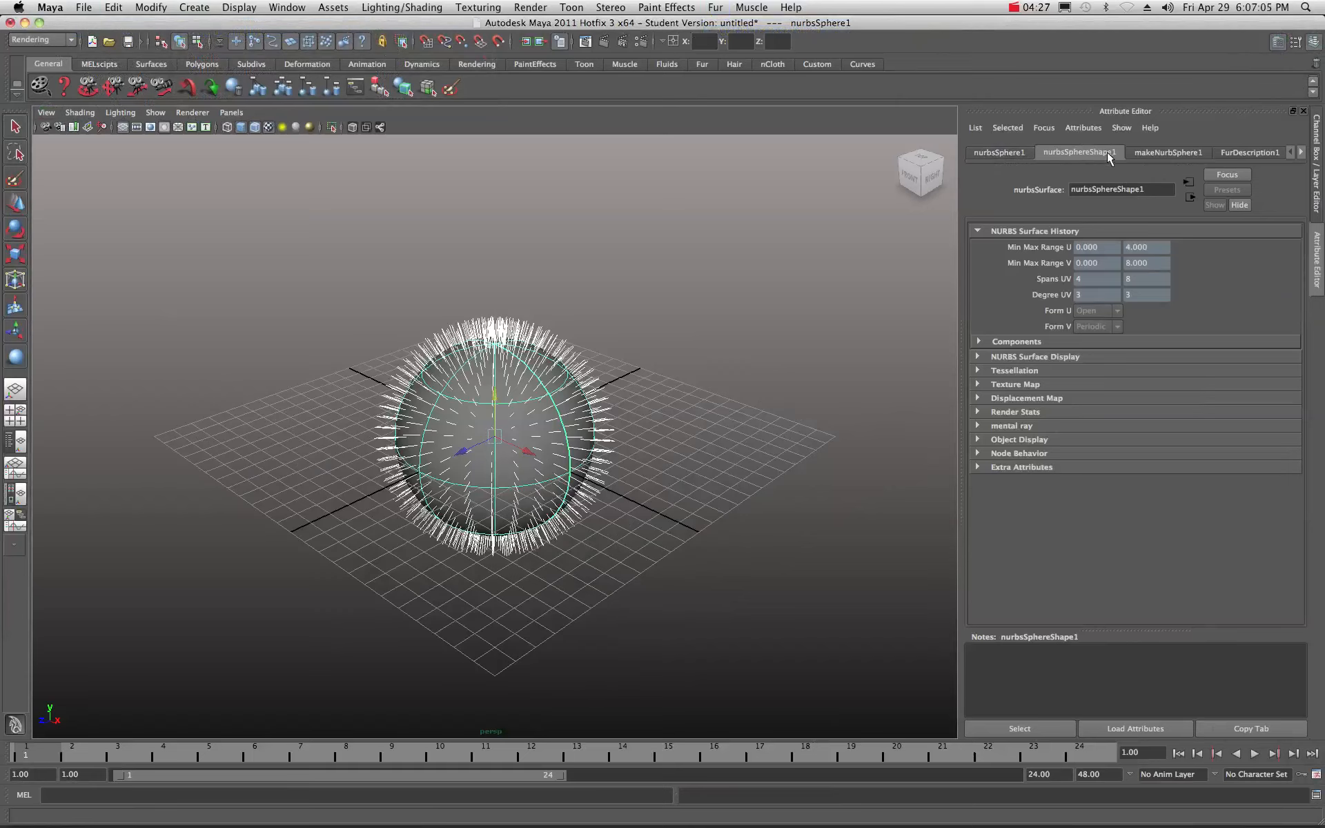
click(1144, 153)
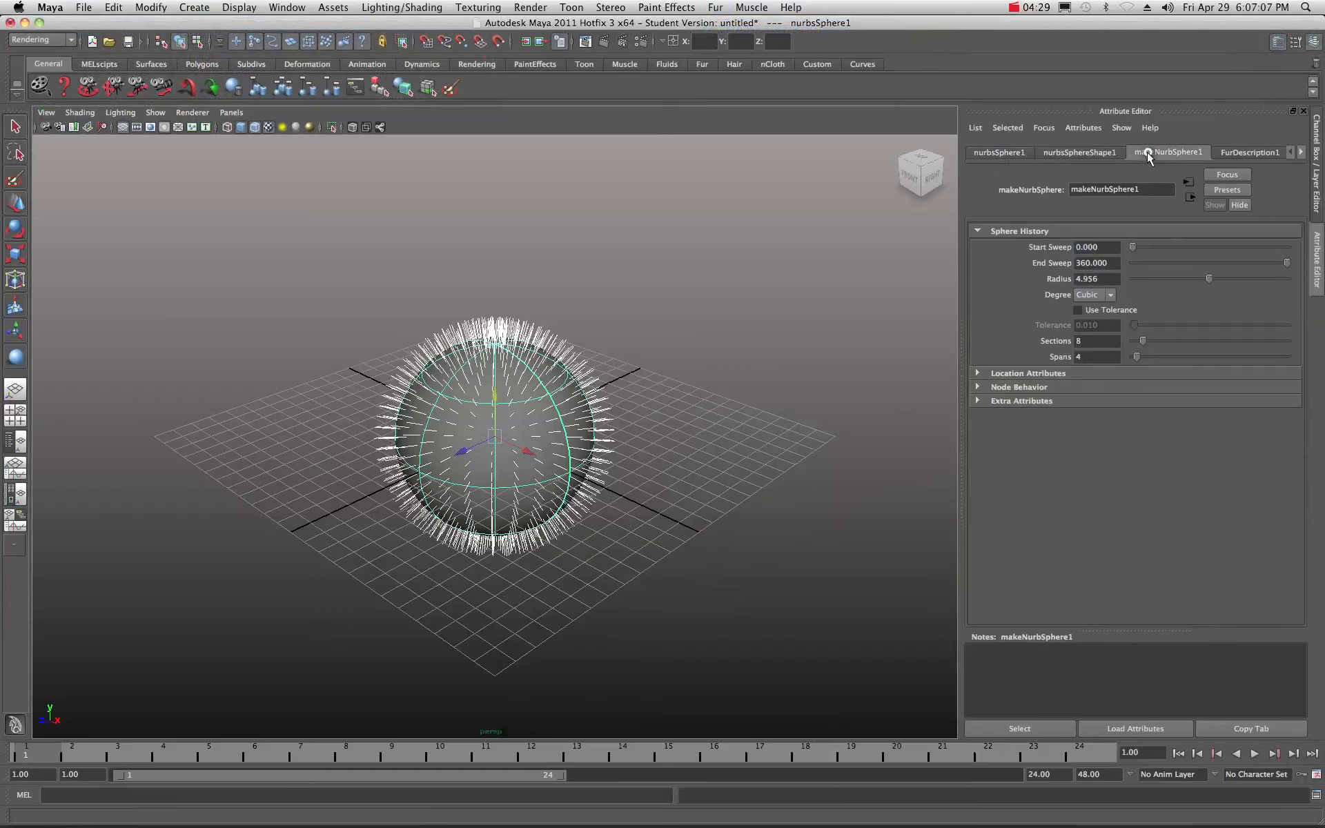
click(1238, 154)
click(1011, 153)
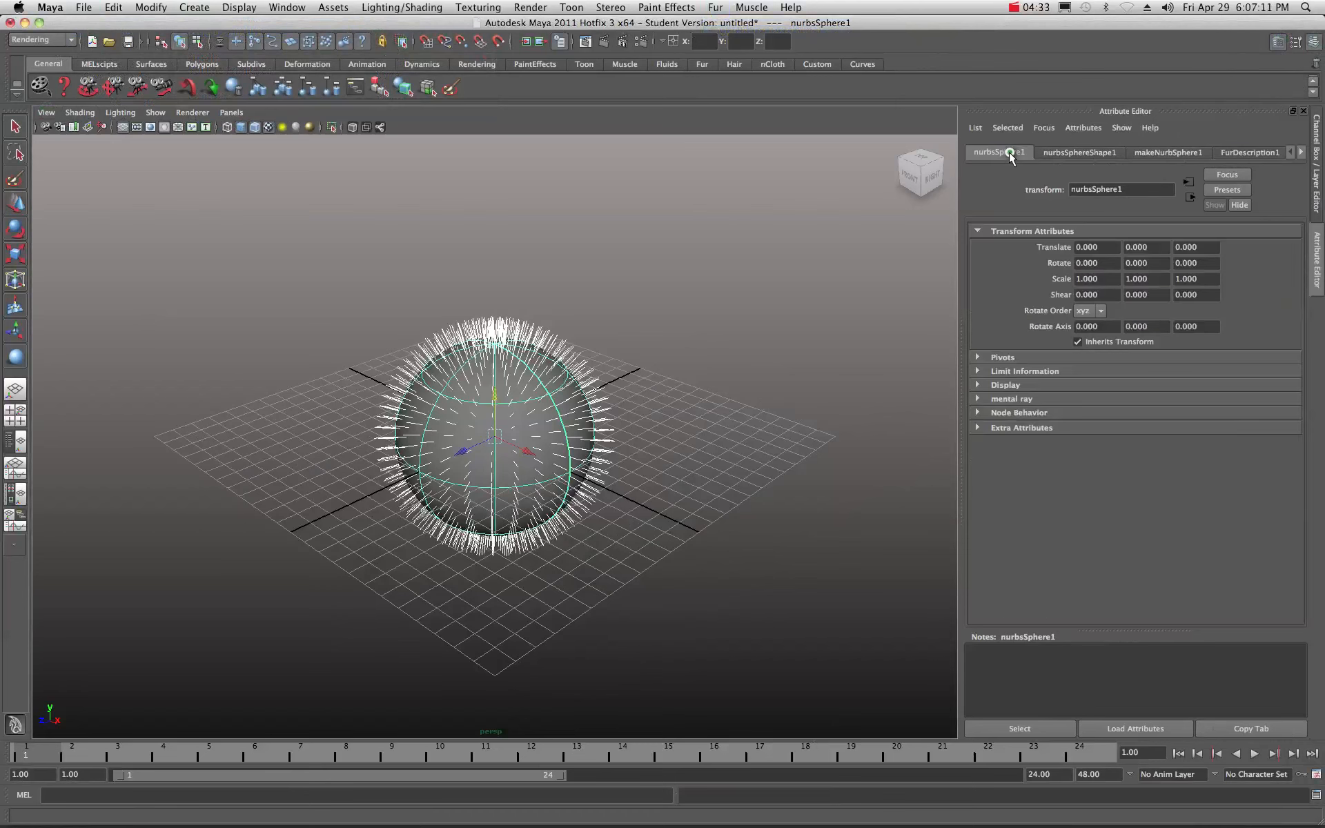
click(1072, 153)
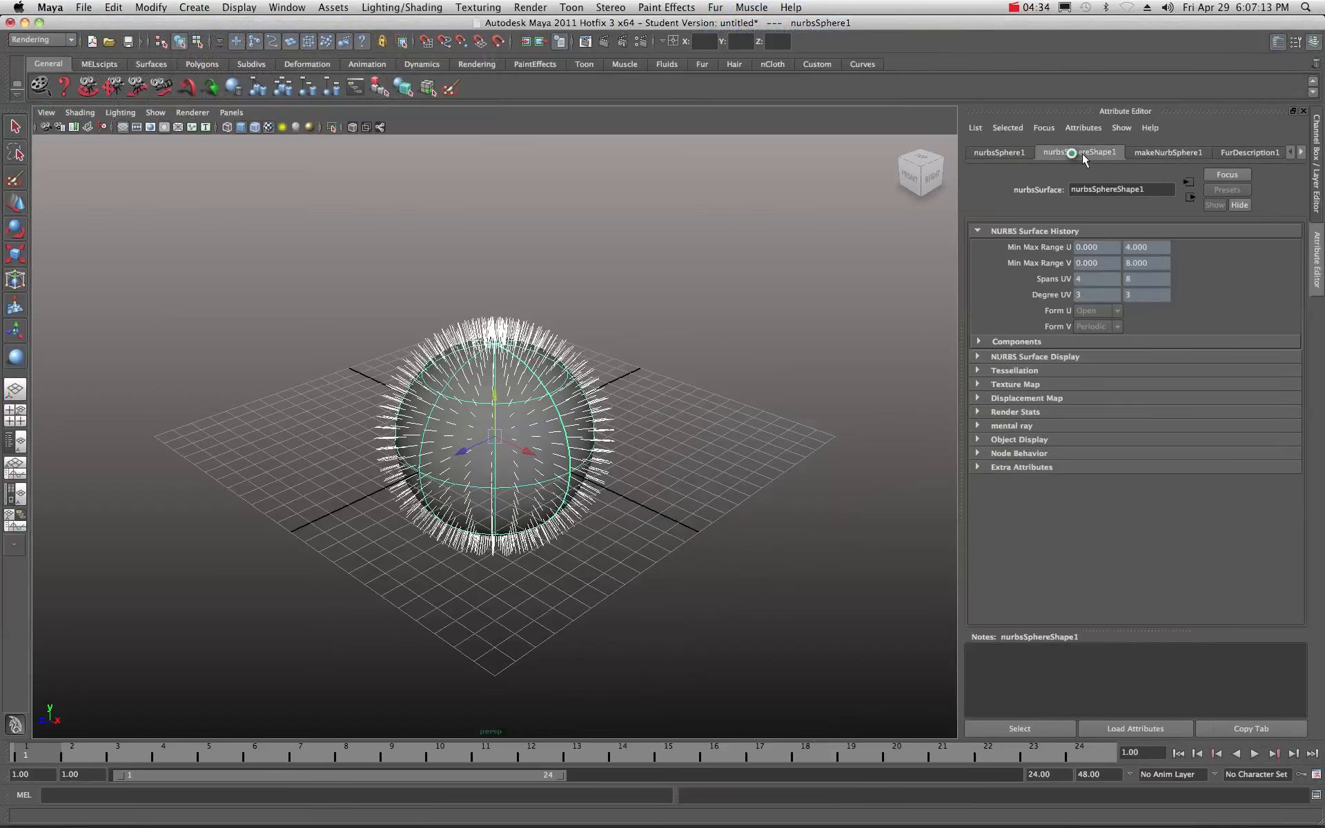
click(1165, 153)
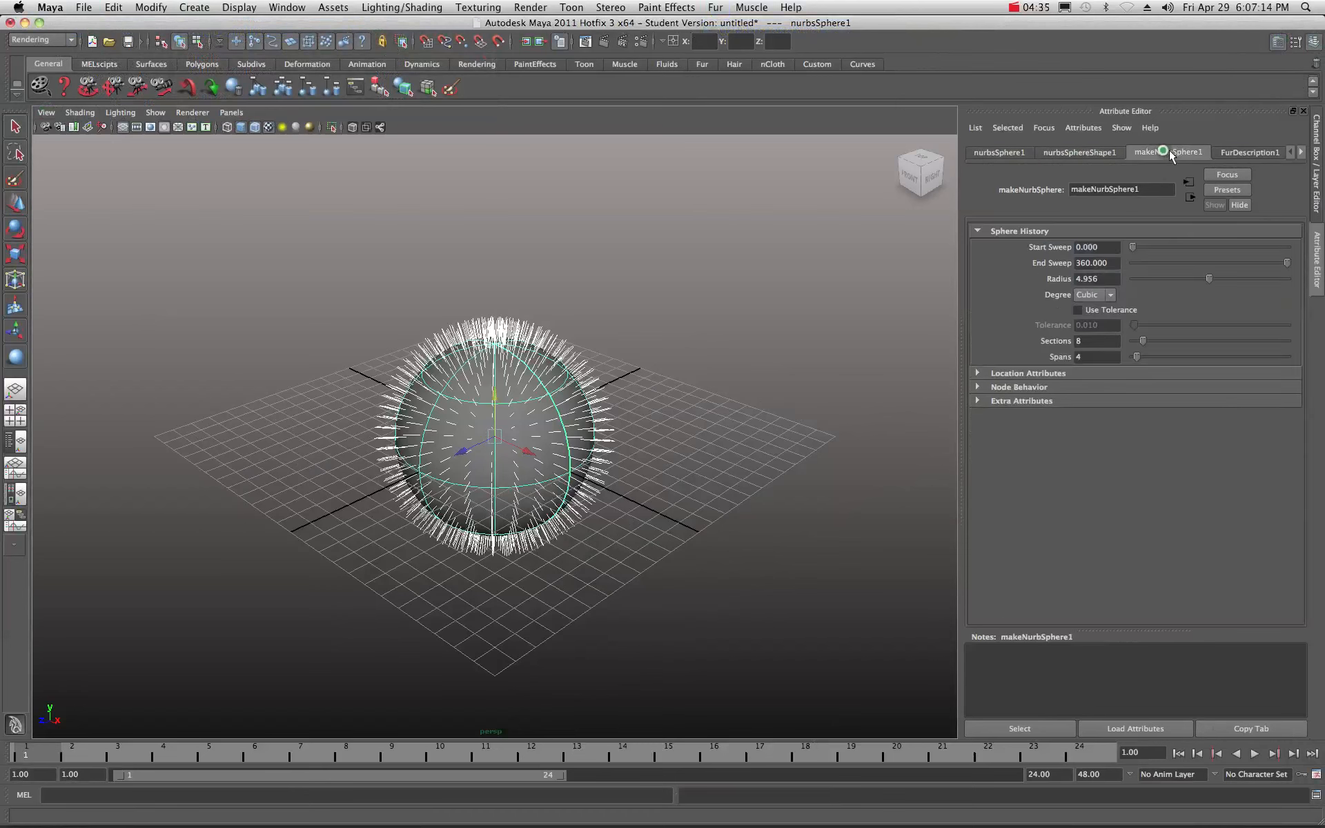
click(1223, 152)
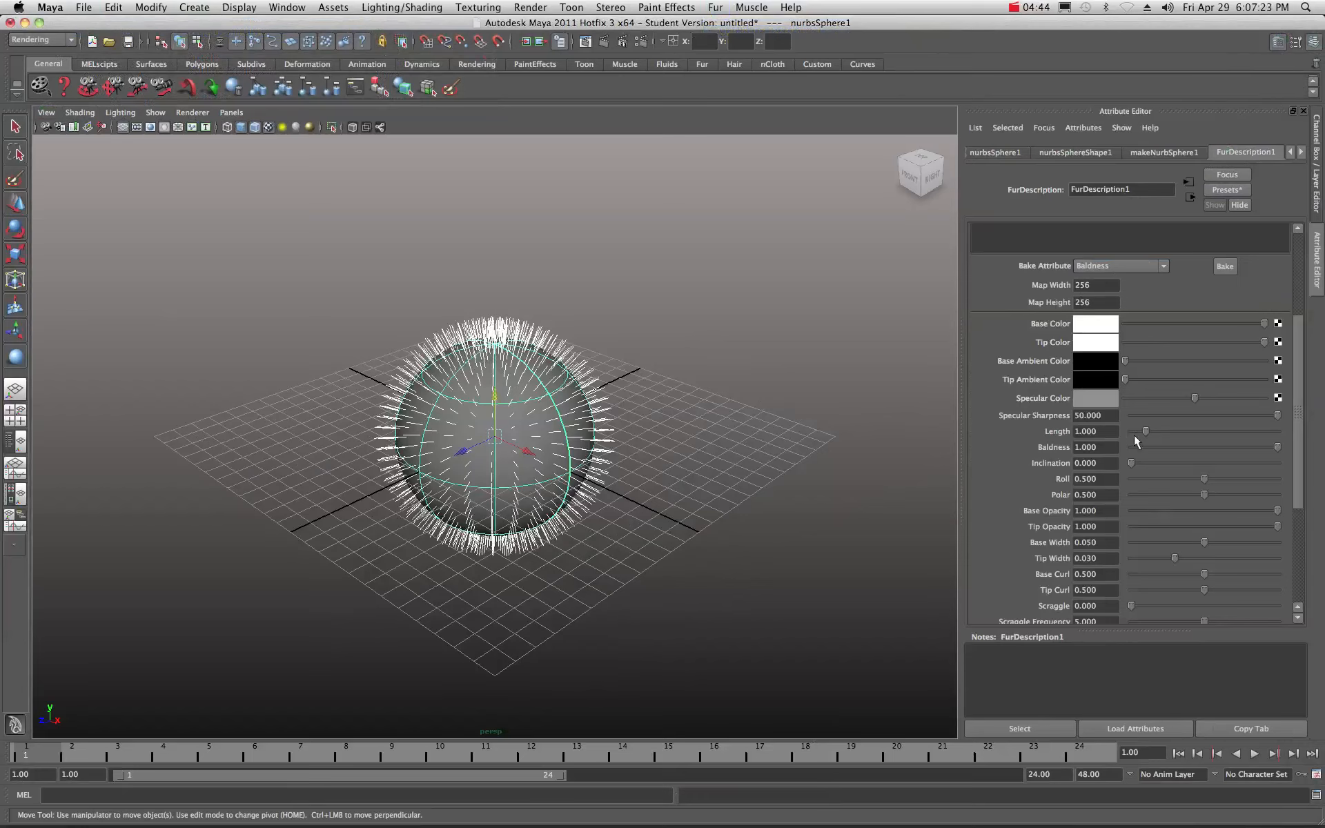
drag(1145, 428, 1168, 430)
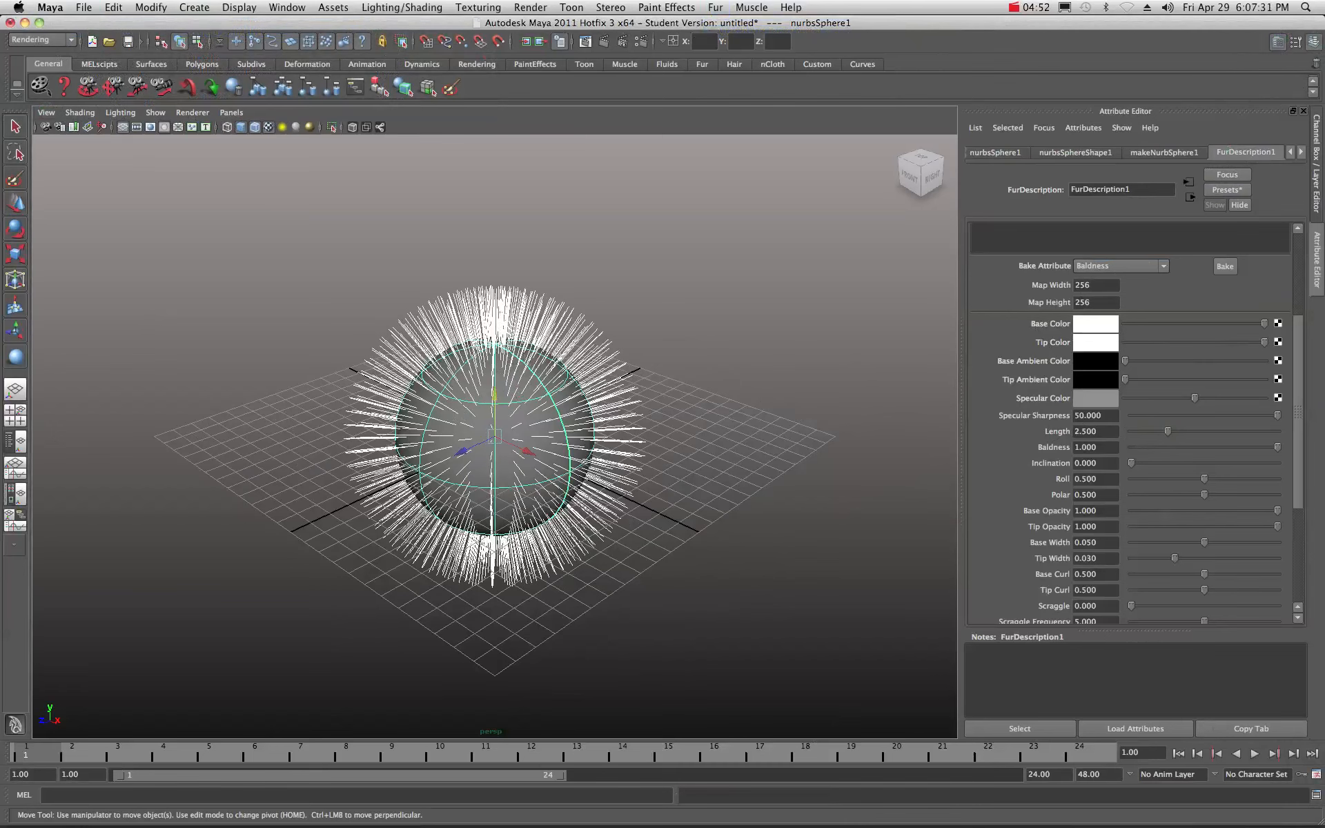
drag(1324, 275, 569, 217)
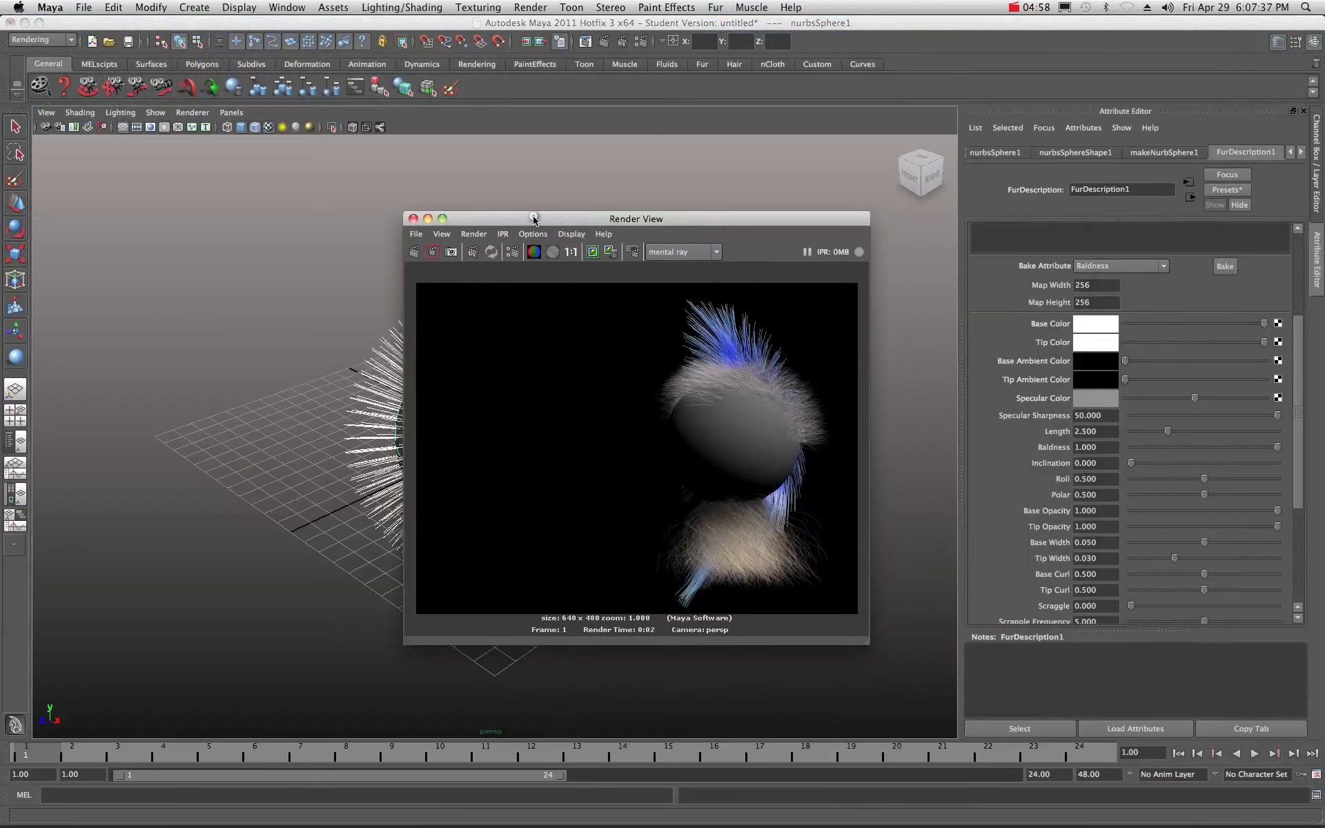
drag(533, 219, 1324, 233)
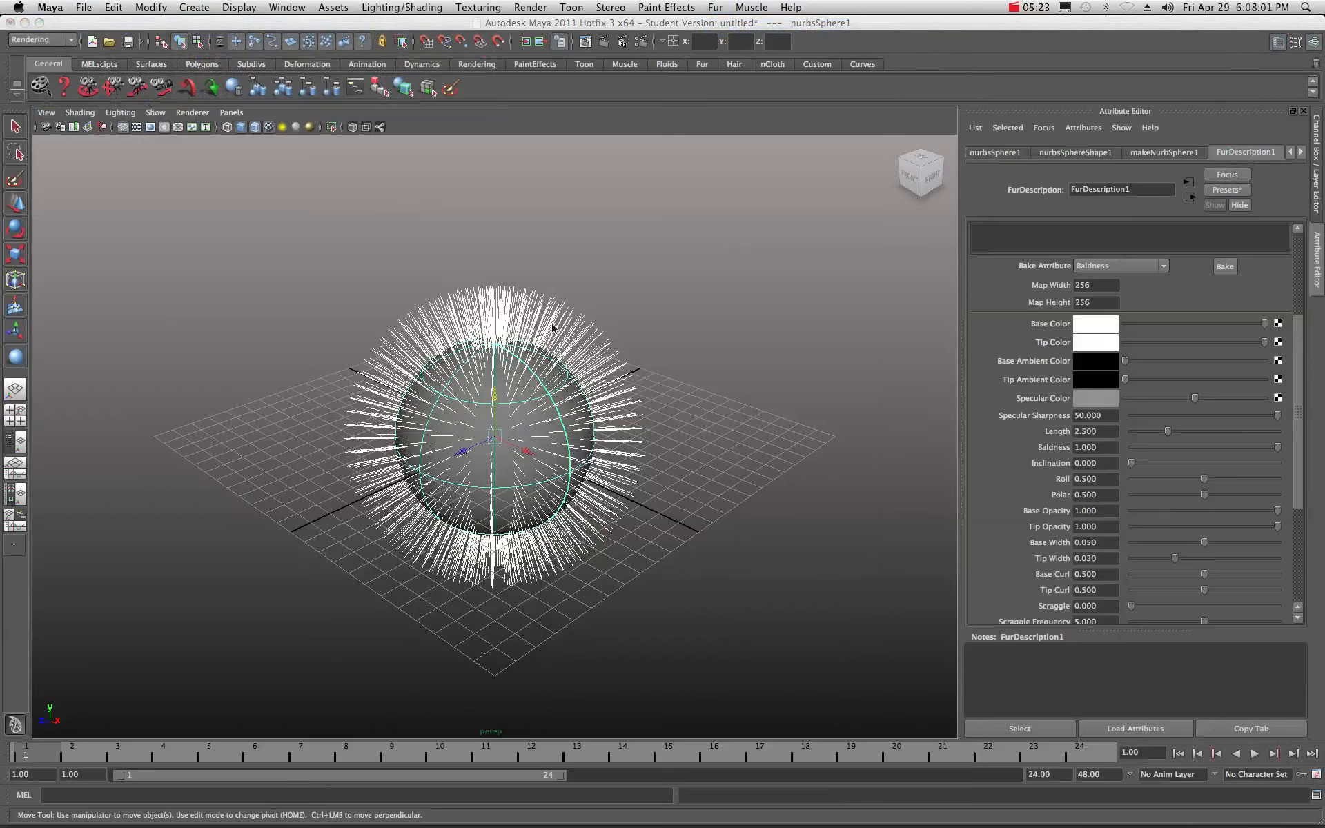
Connect a new 2D Ramp texture to the Baldness attribute of the fur description
right_click(1045, 450)
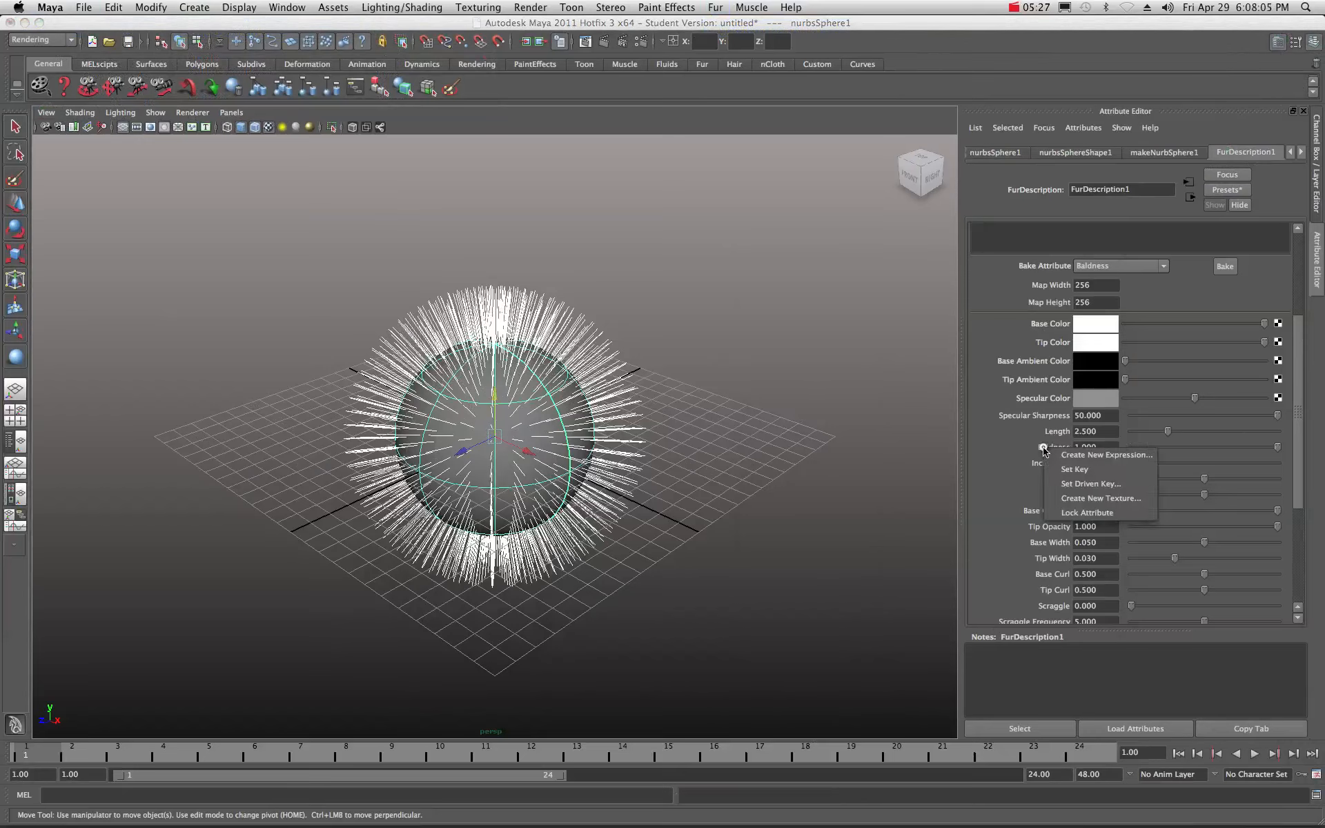
click(1089, 500)
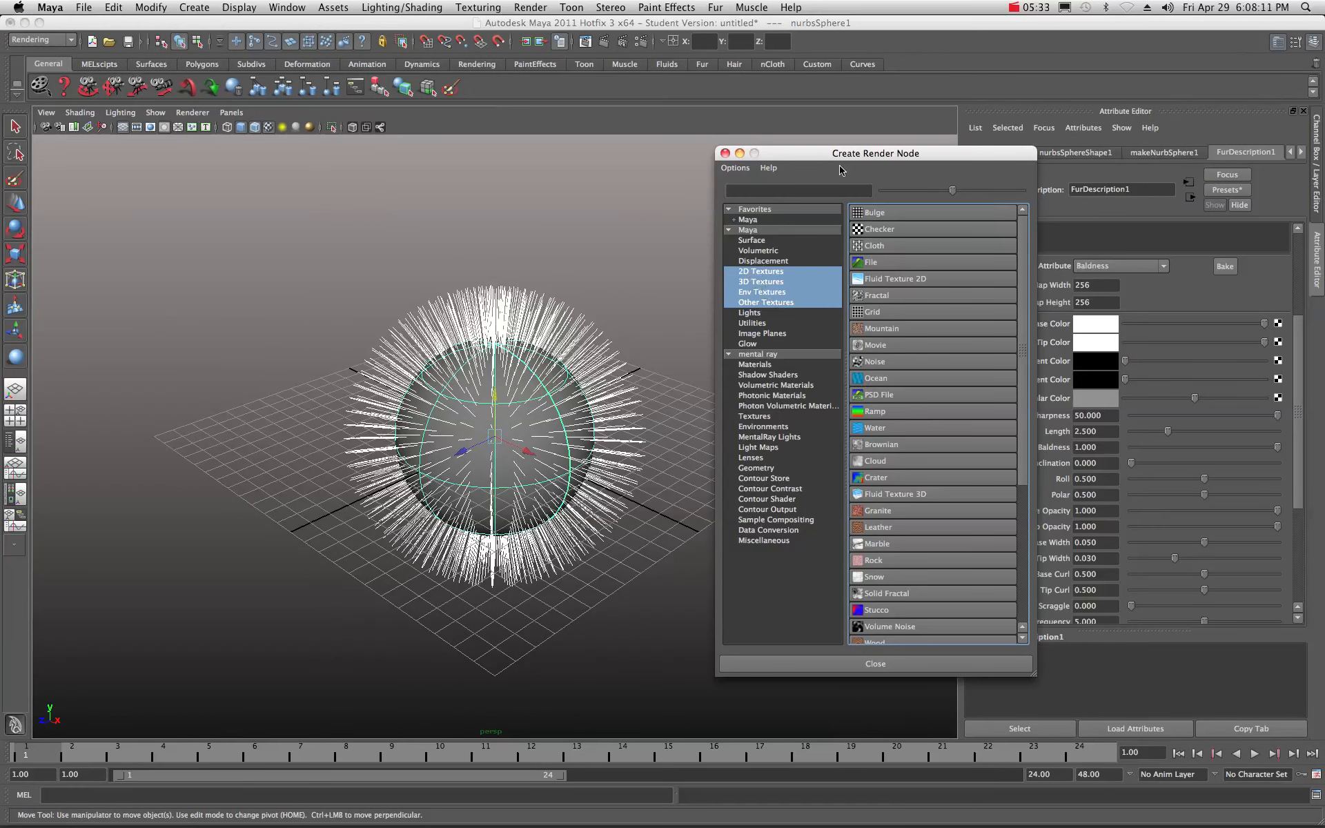
click(759, 272)
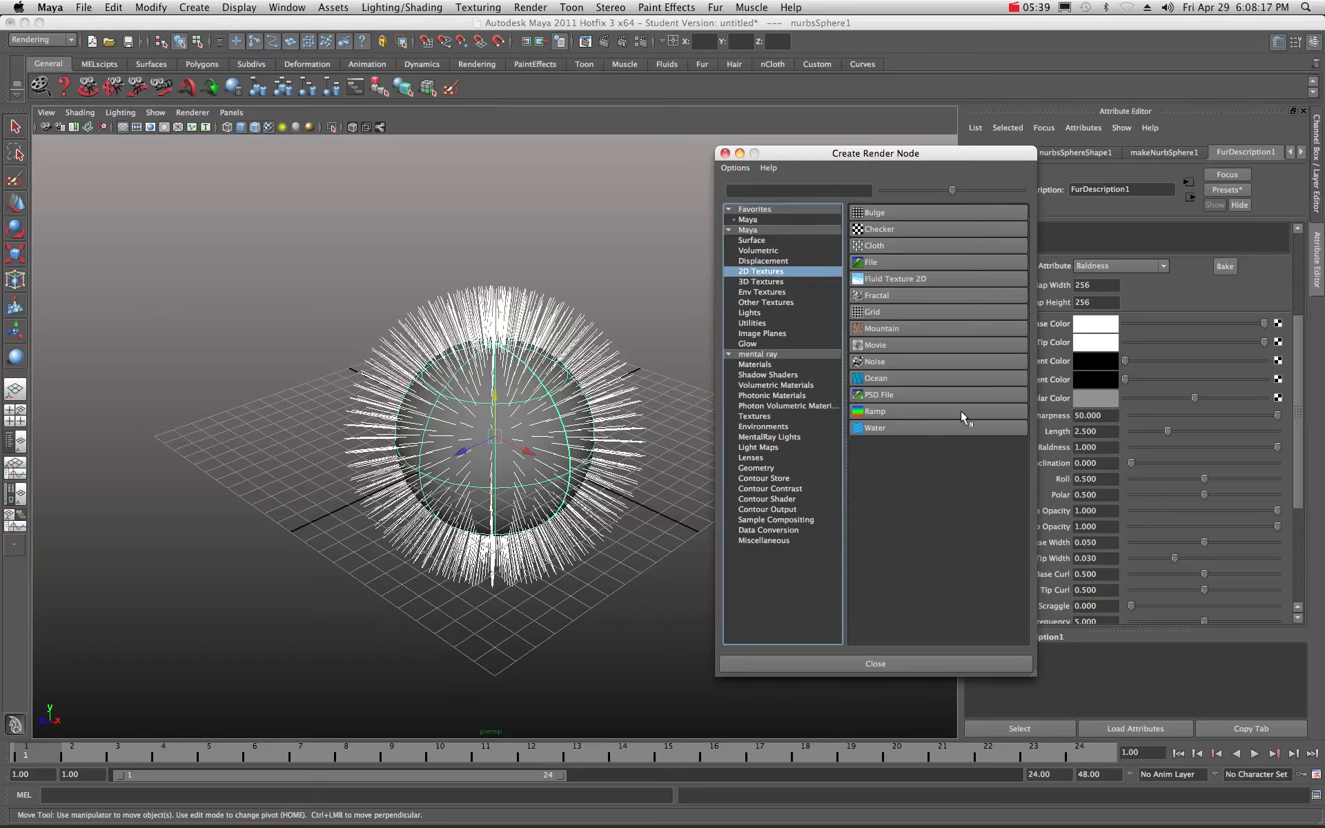
click(898, 411)
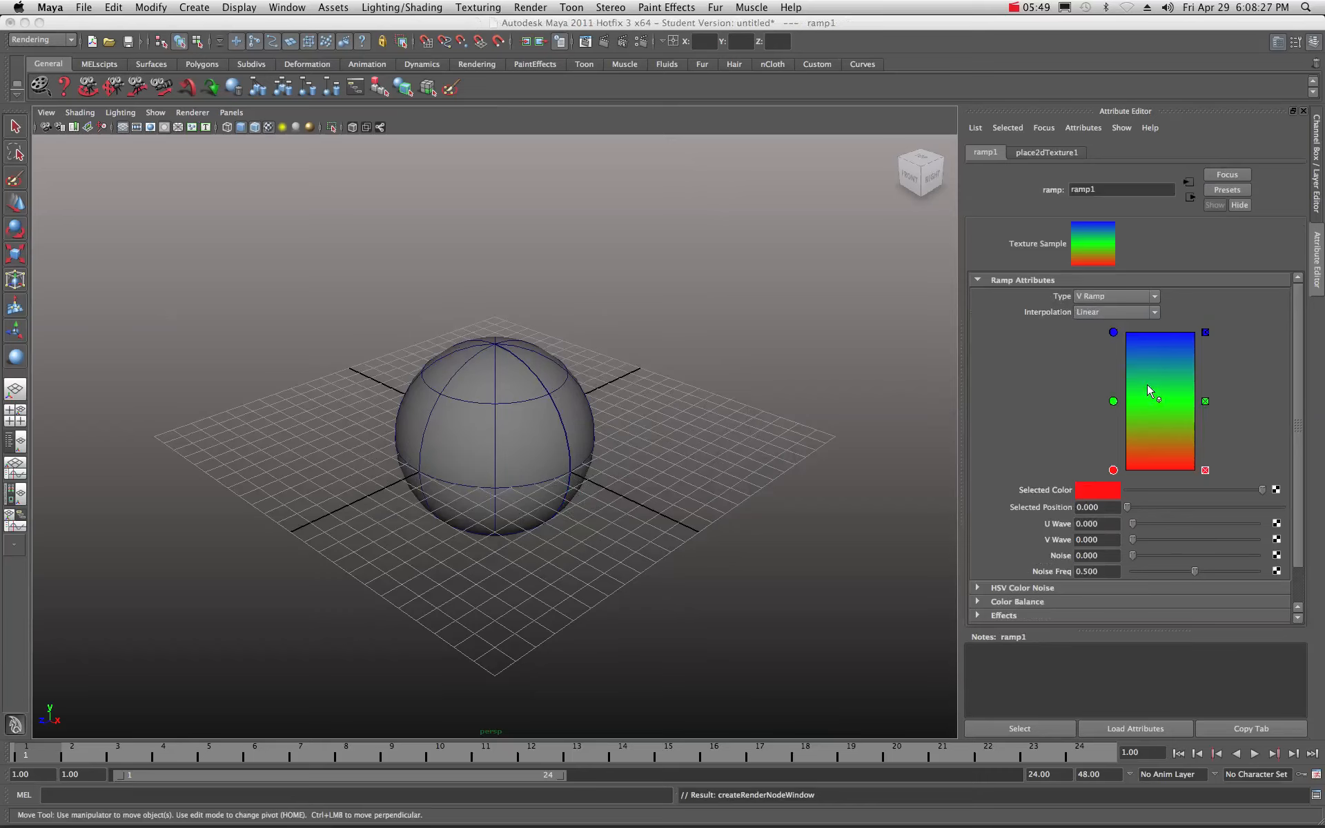
Recolor the ramp from black at position 0 to white at position 1, replacing the red and blue entries
click(1102, 490)
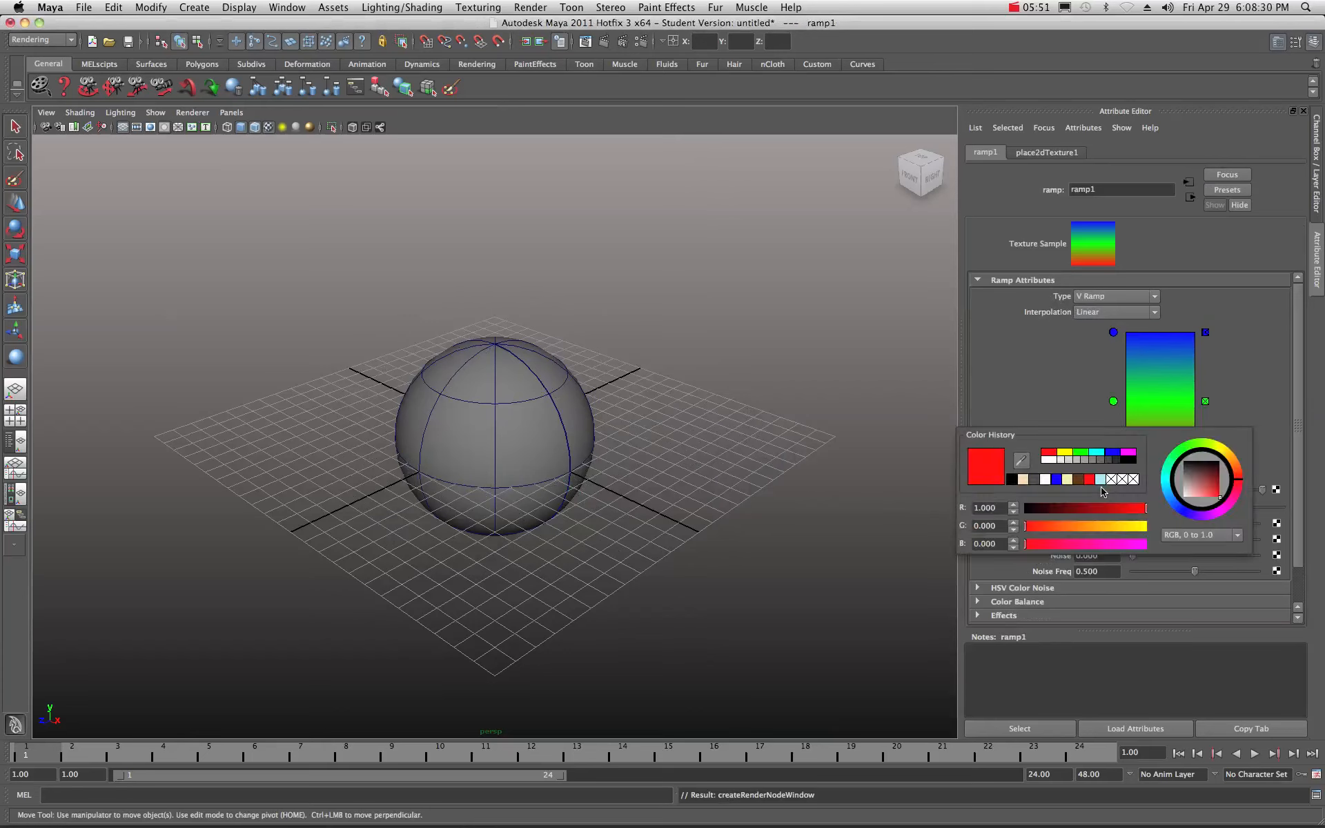
click(1133, 461)
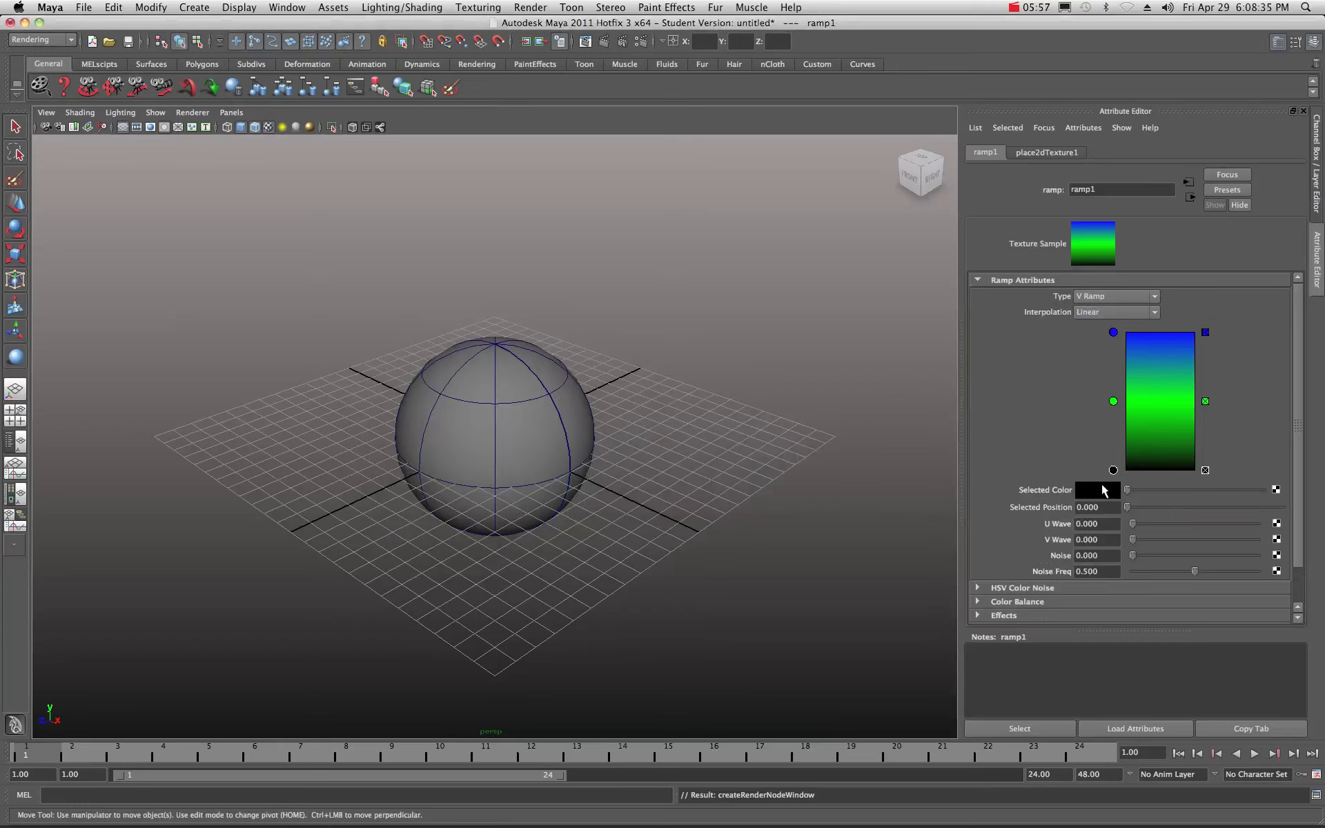
click(1114, 333)
click(1090, 491)
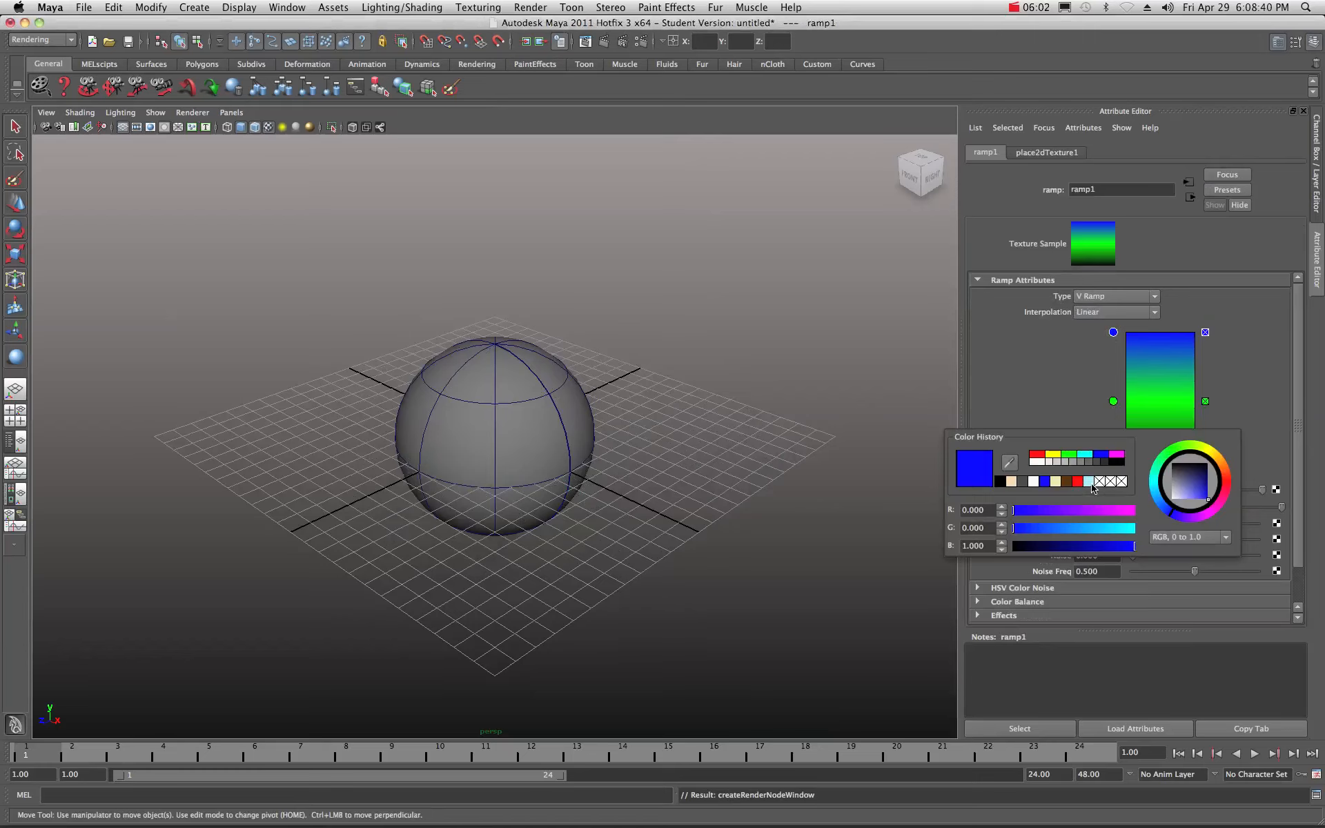
click(1038, 461)
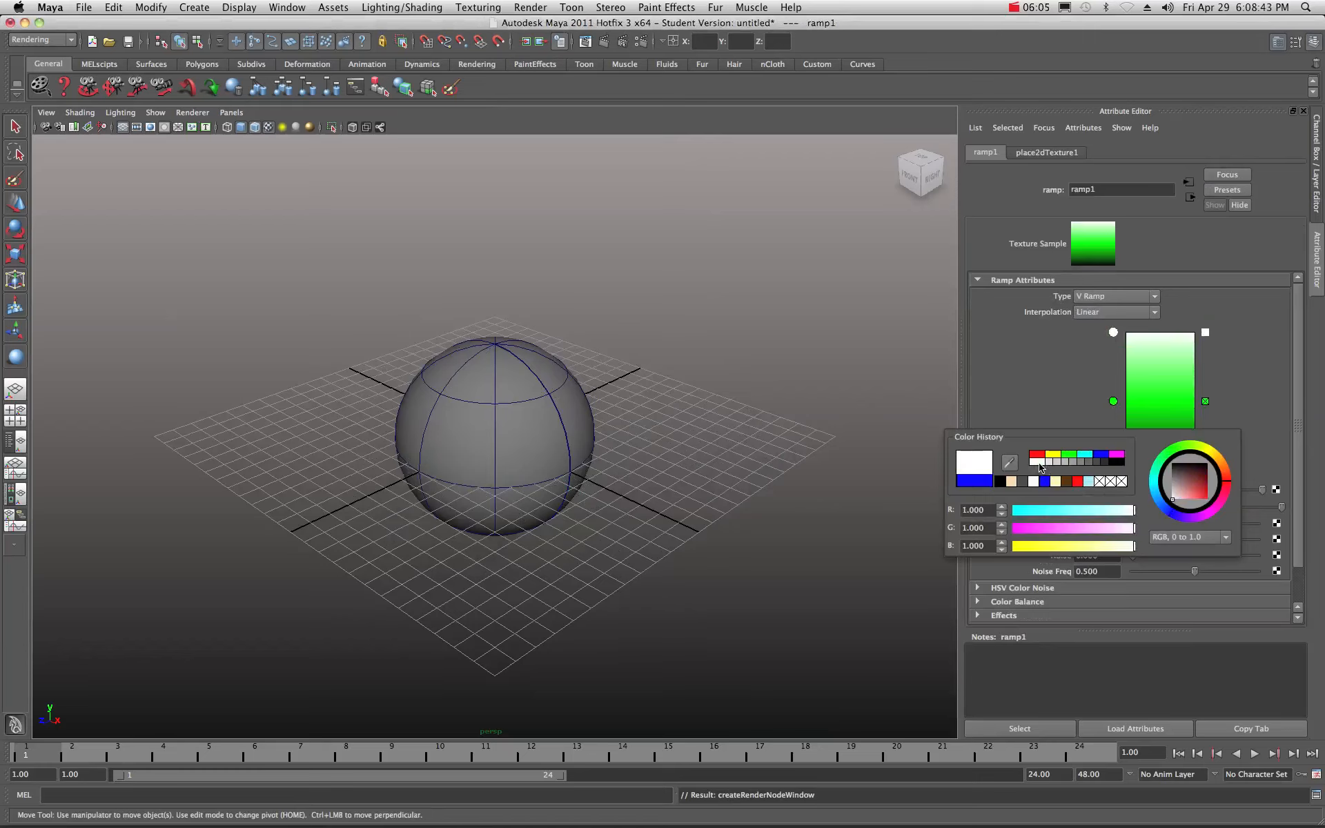
Delete the ramp's green middle entry and set the ramp's Interpolation to None
click(1206, 402)
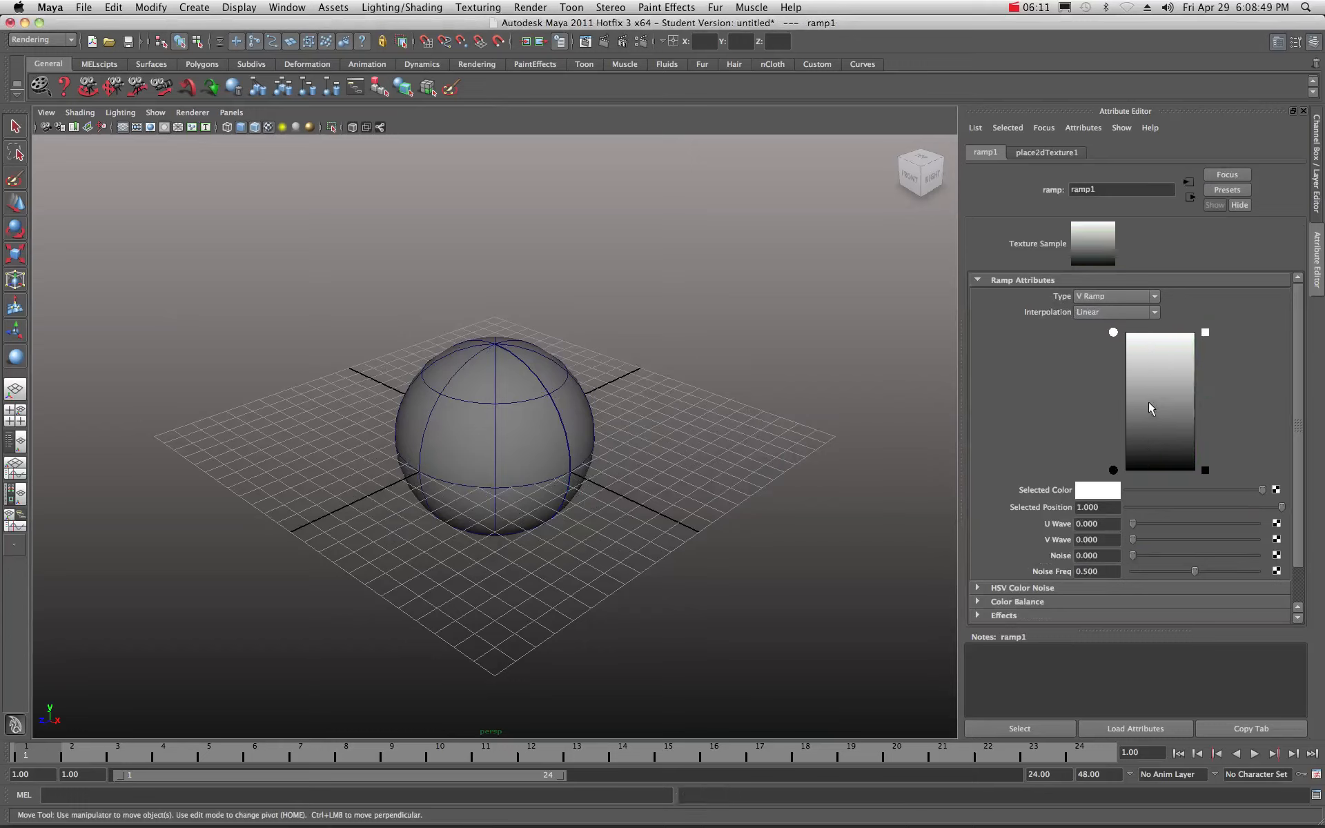
click(1155, 313)
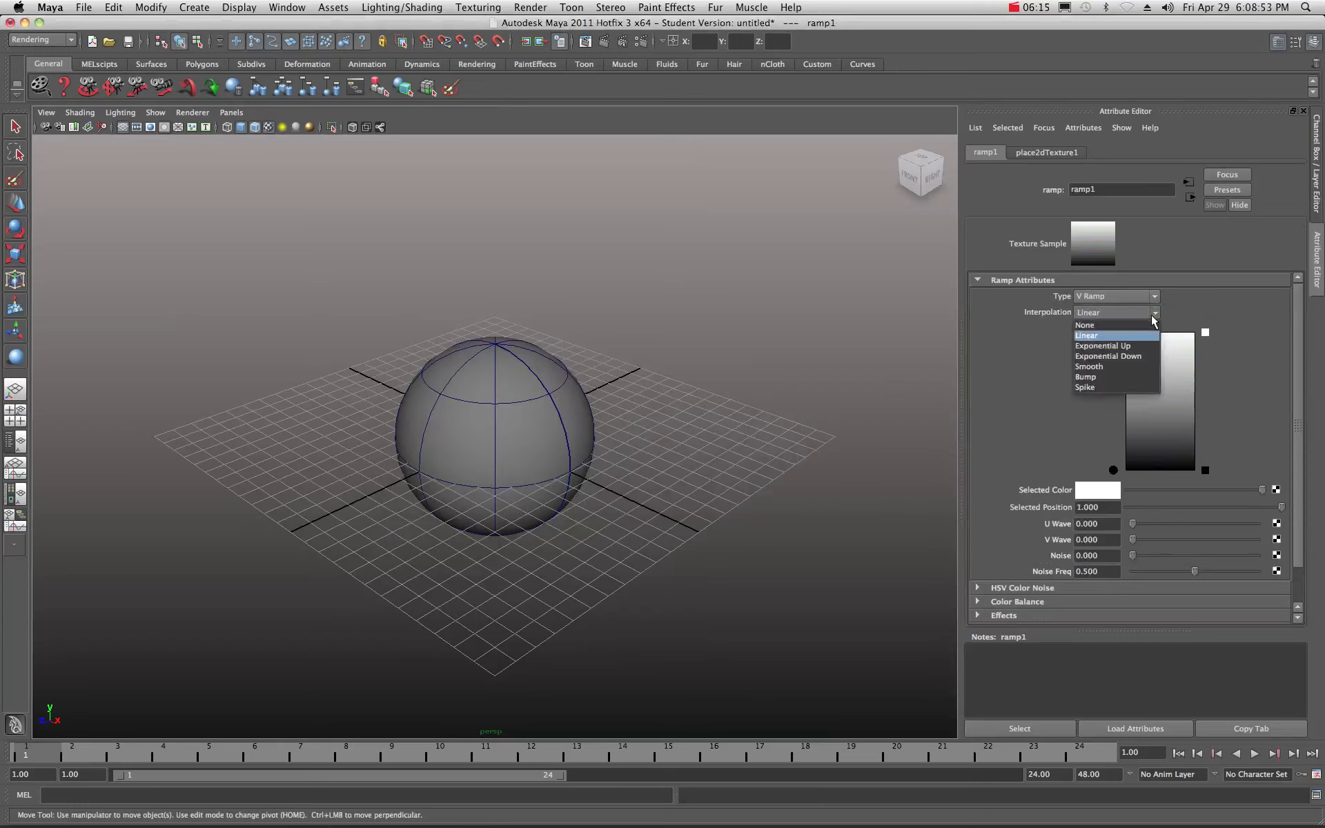
click(1089, 326)
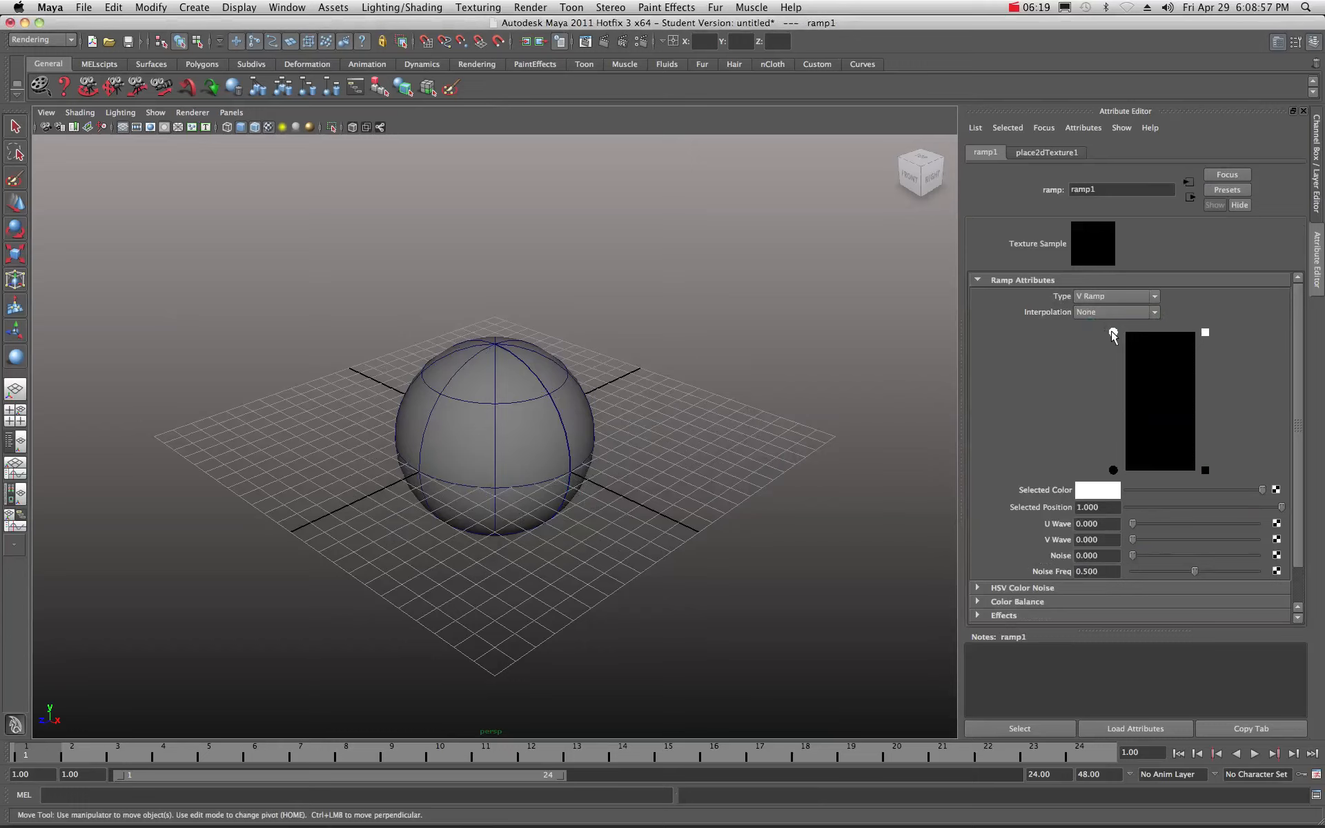
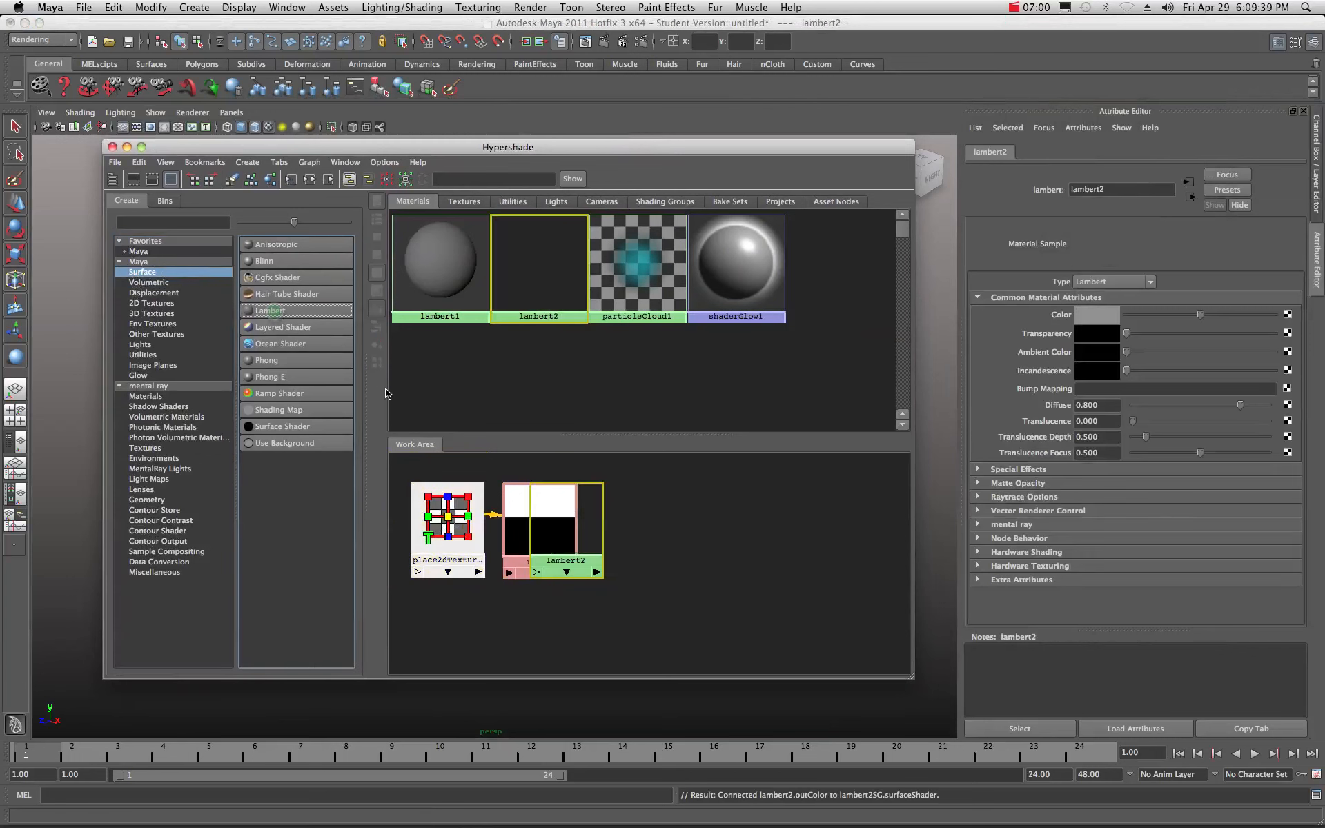
Connect ramp1 to the color input of lambert2 in the Hypershade, and move the Hypershade clear of the viewport
drag(586, 549, 668, 535)
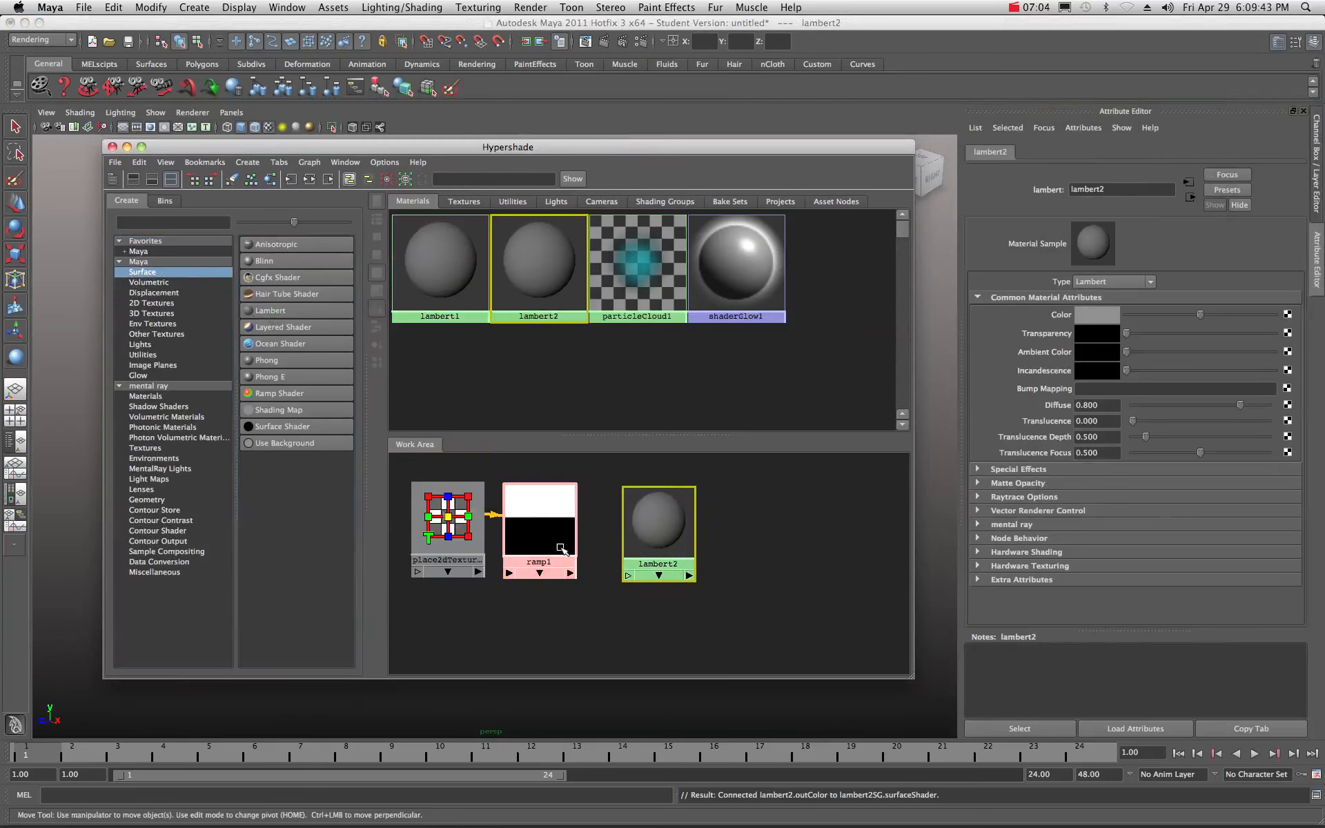
click(545, 530)
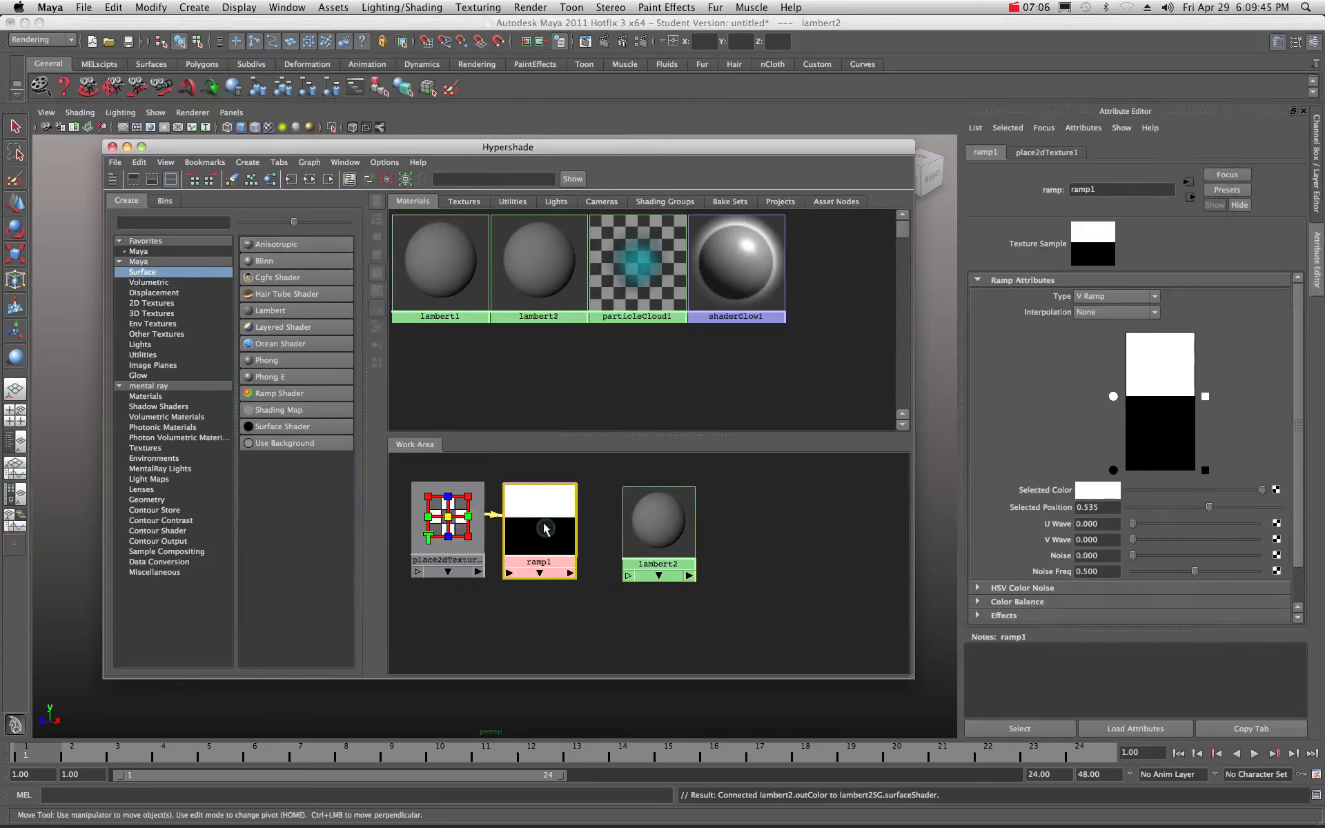
middle_drag(541, 522, 659, 525)
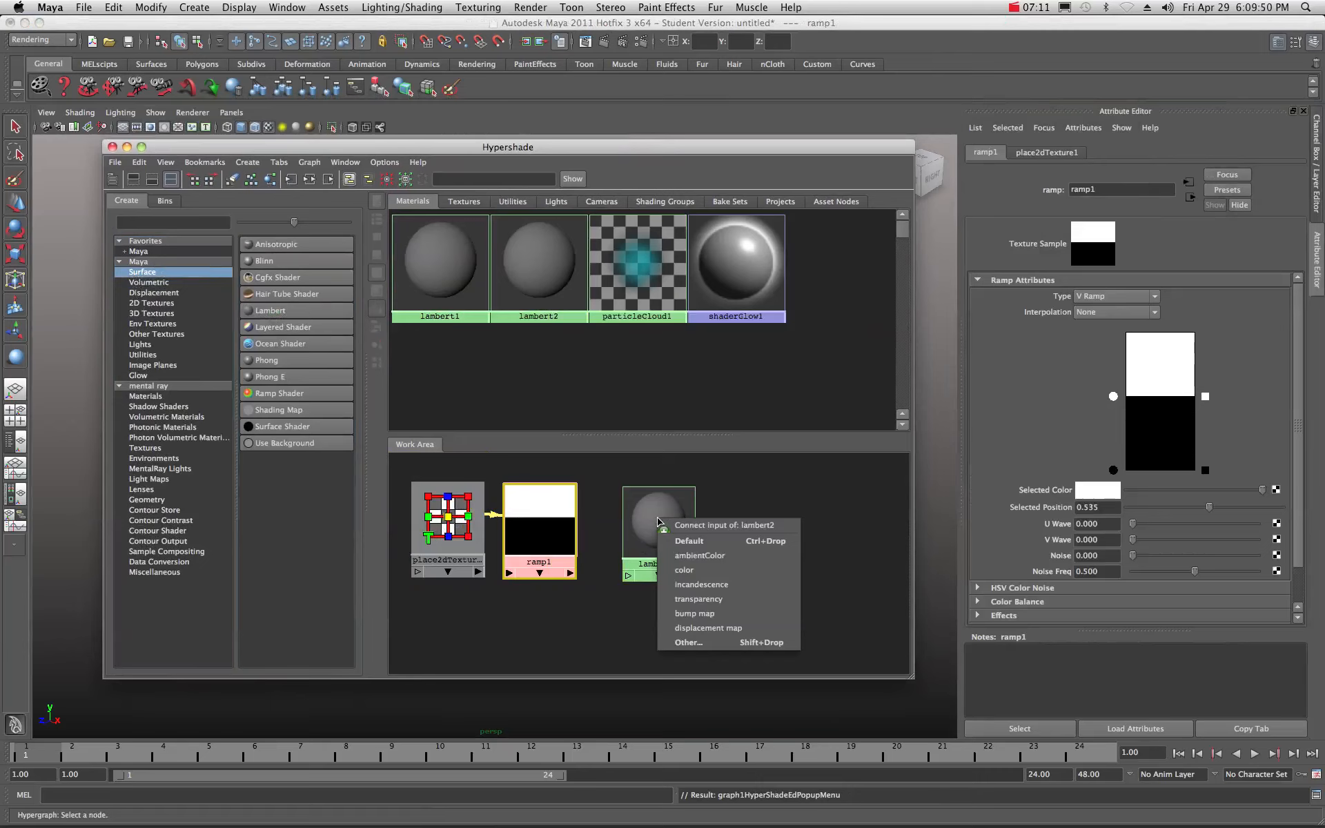
click(682, 570)
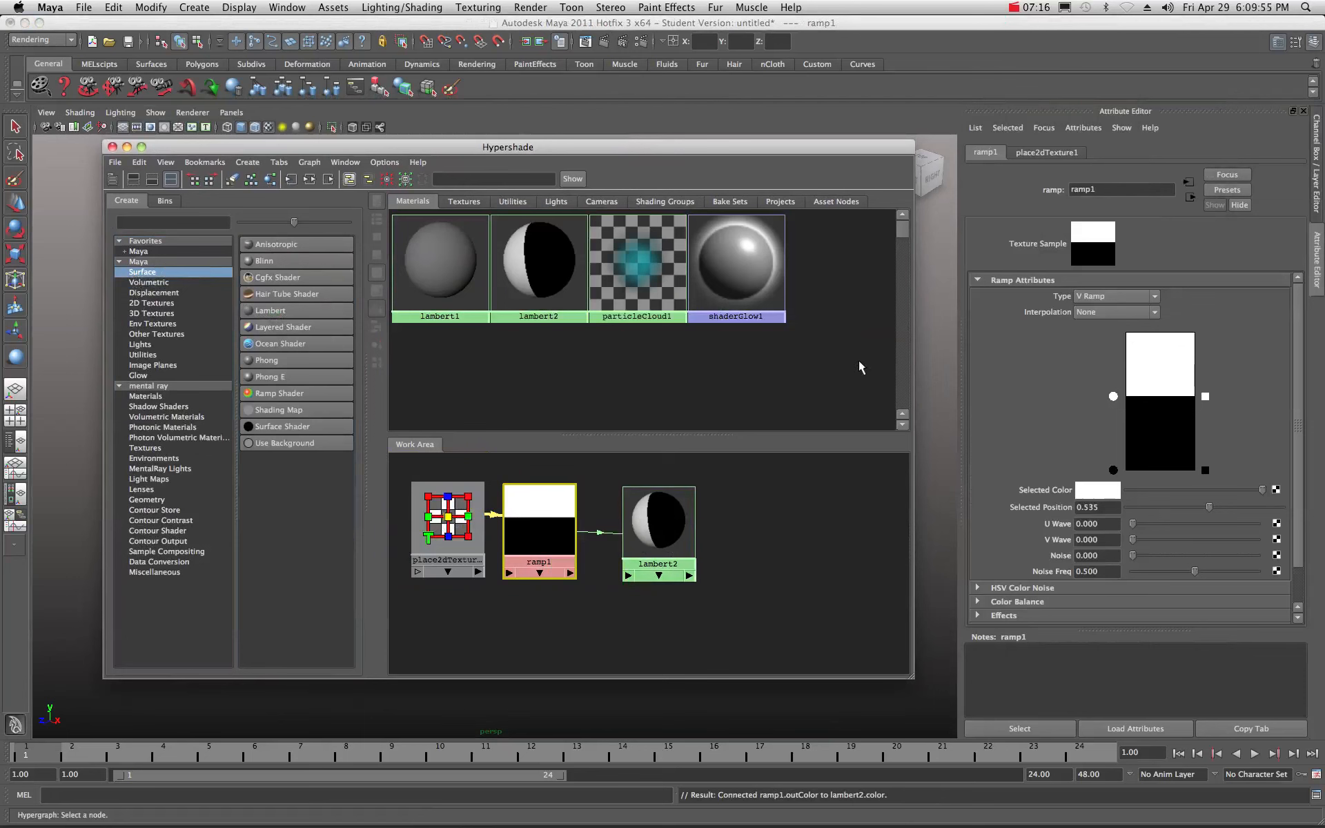
drag(463, 150, 1324, 150)
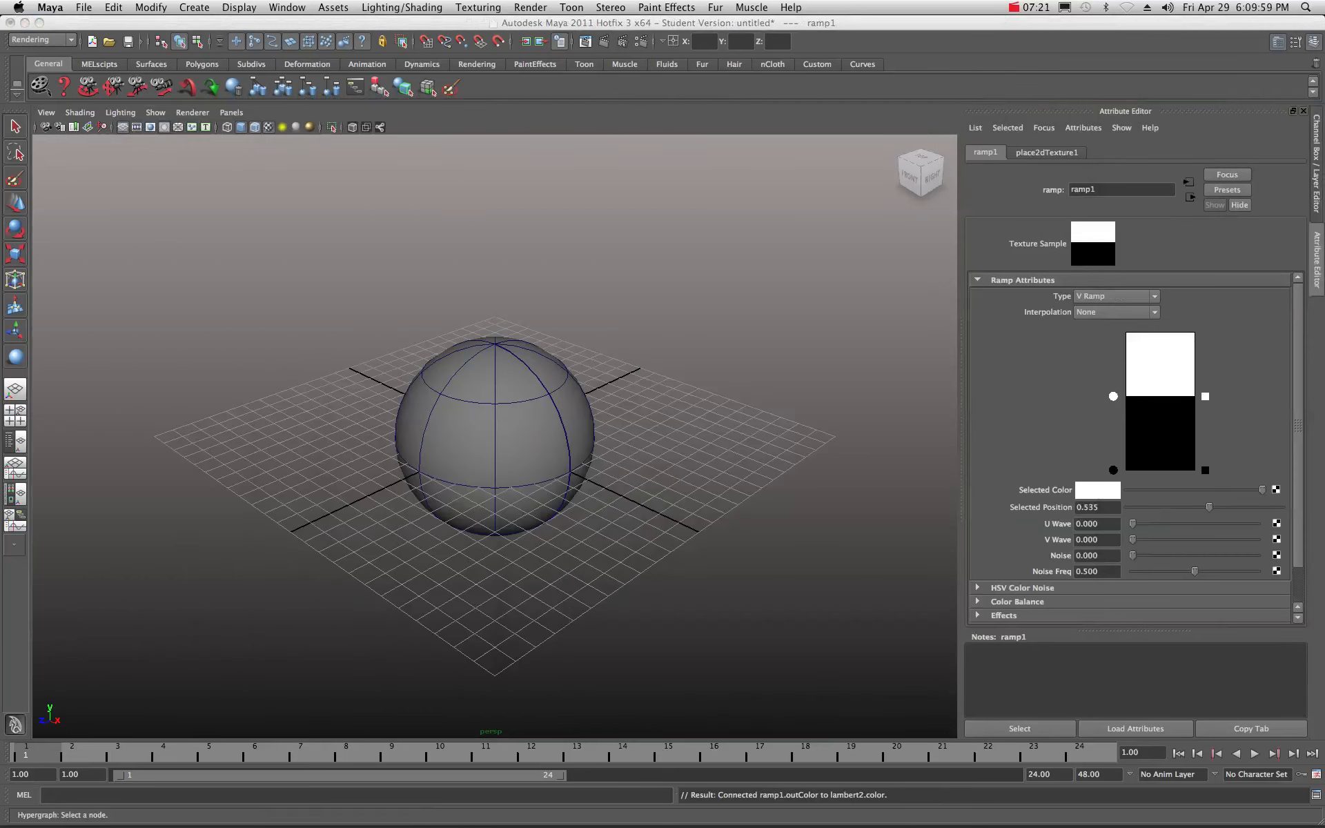
Assign the existing material lambert2 to the NURBS sphere
click(504, 404)
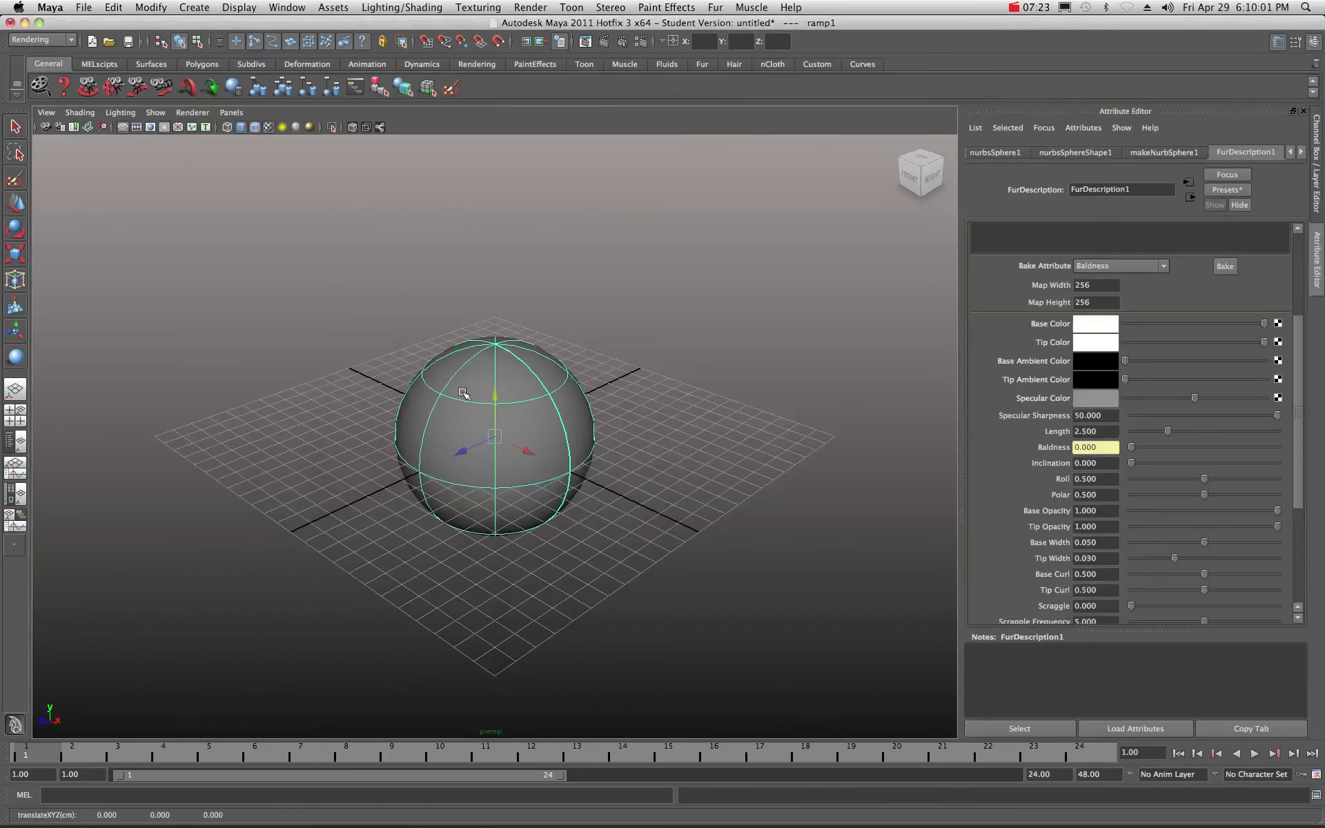
right_click(473, 393)
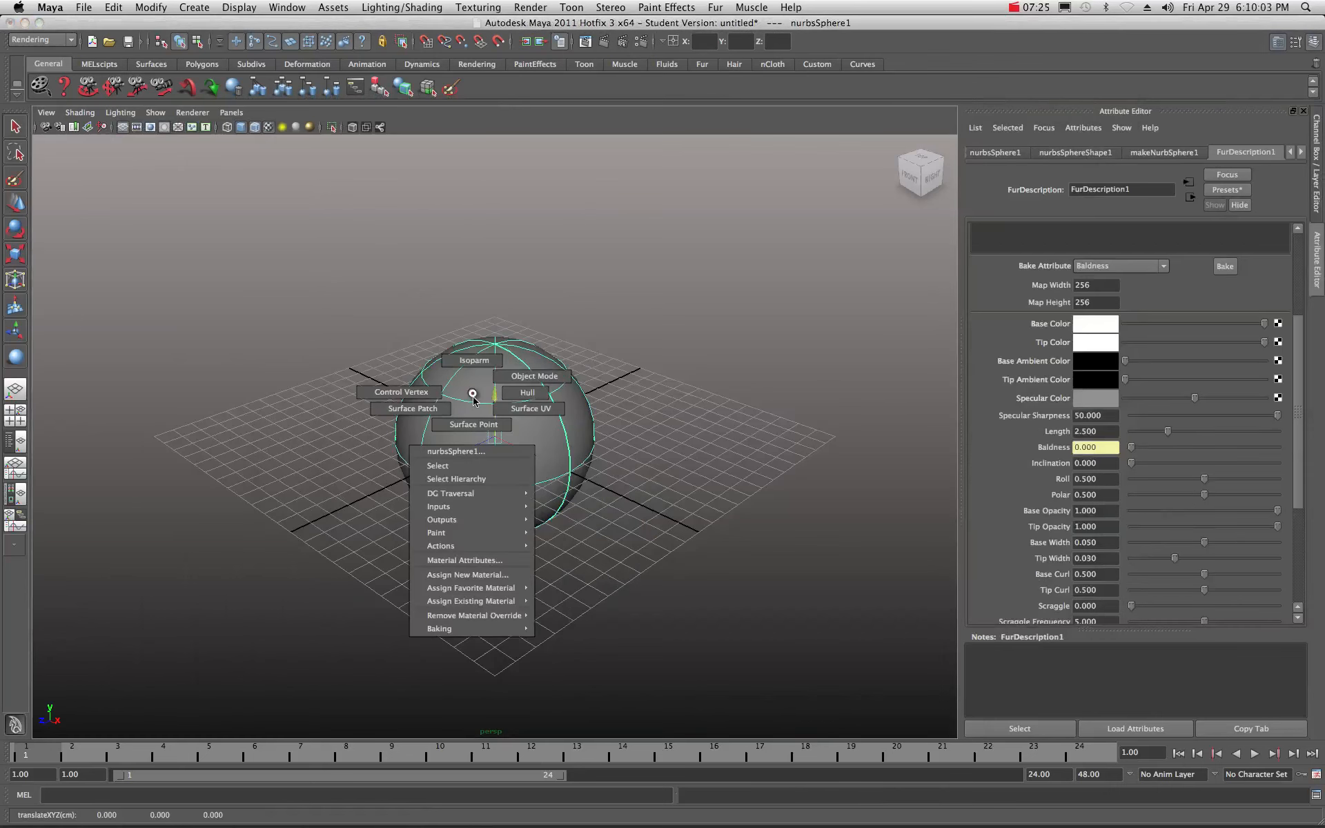
mouse_move(477, 602)
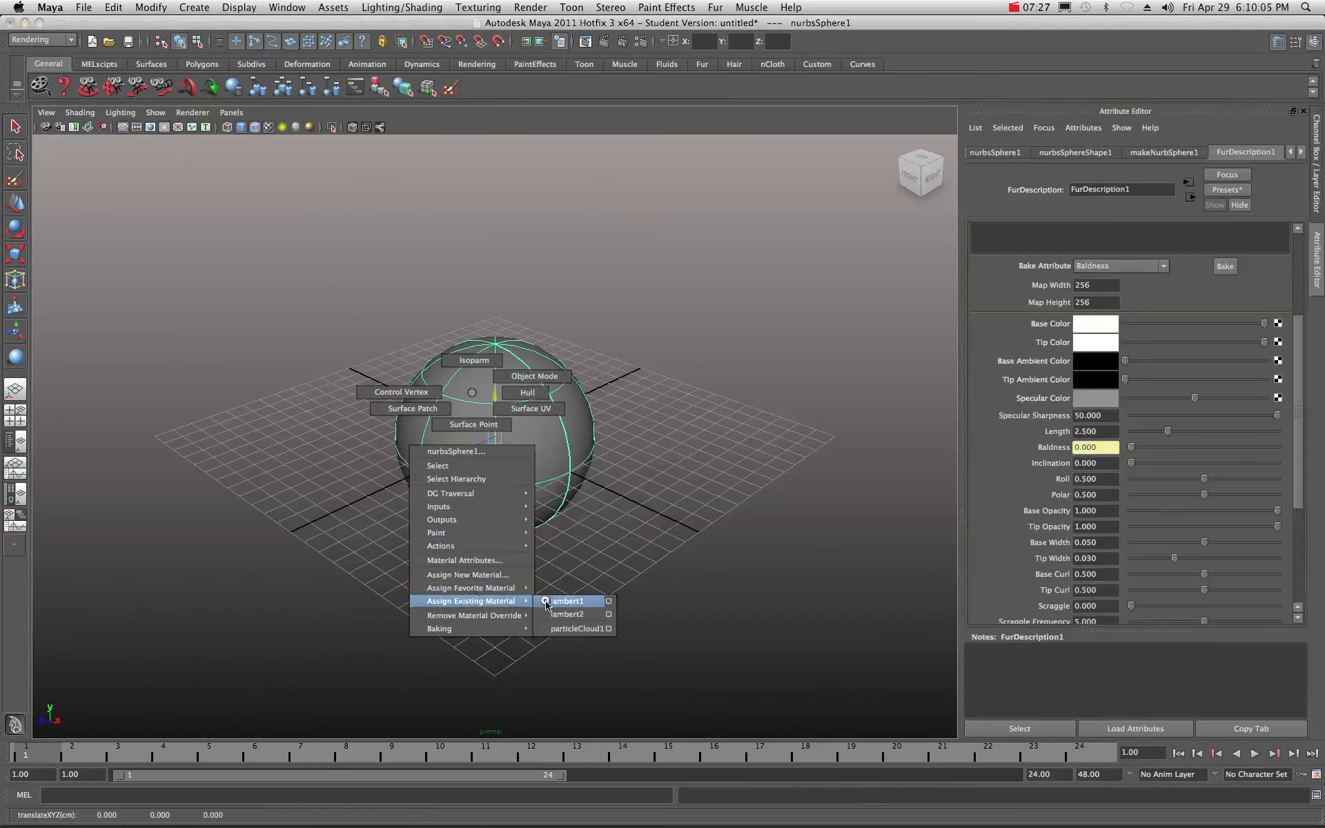
click(568, 615)
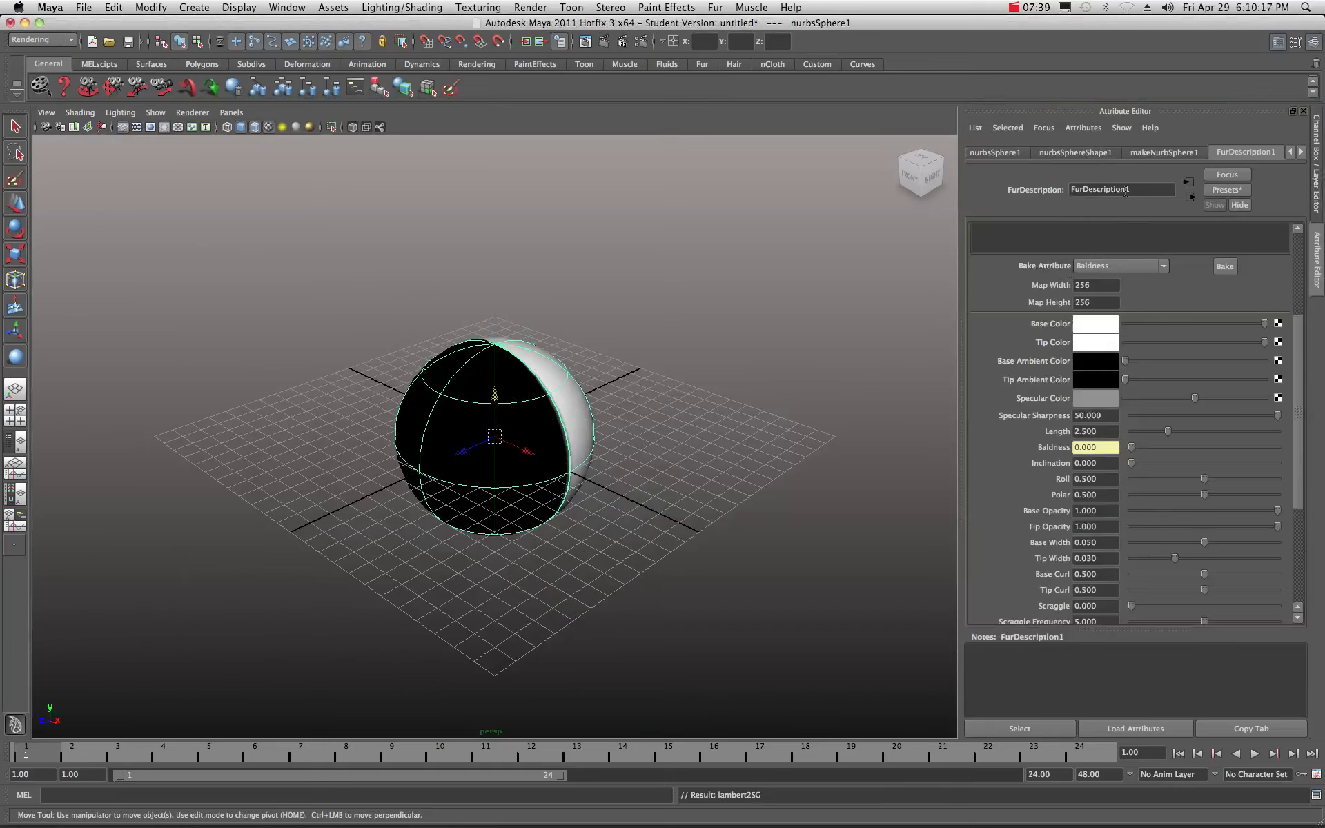
Rename the sphere's fur description to Mohawk and set its Map Width and Map Height to 512
drag(1139, 189, 1012, 189)
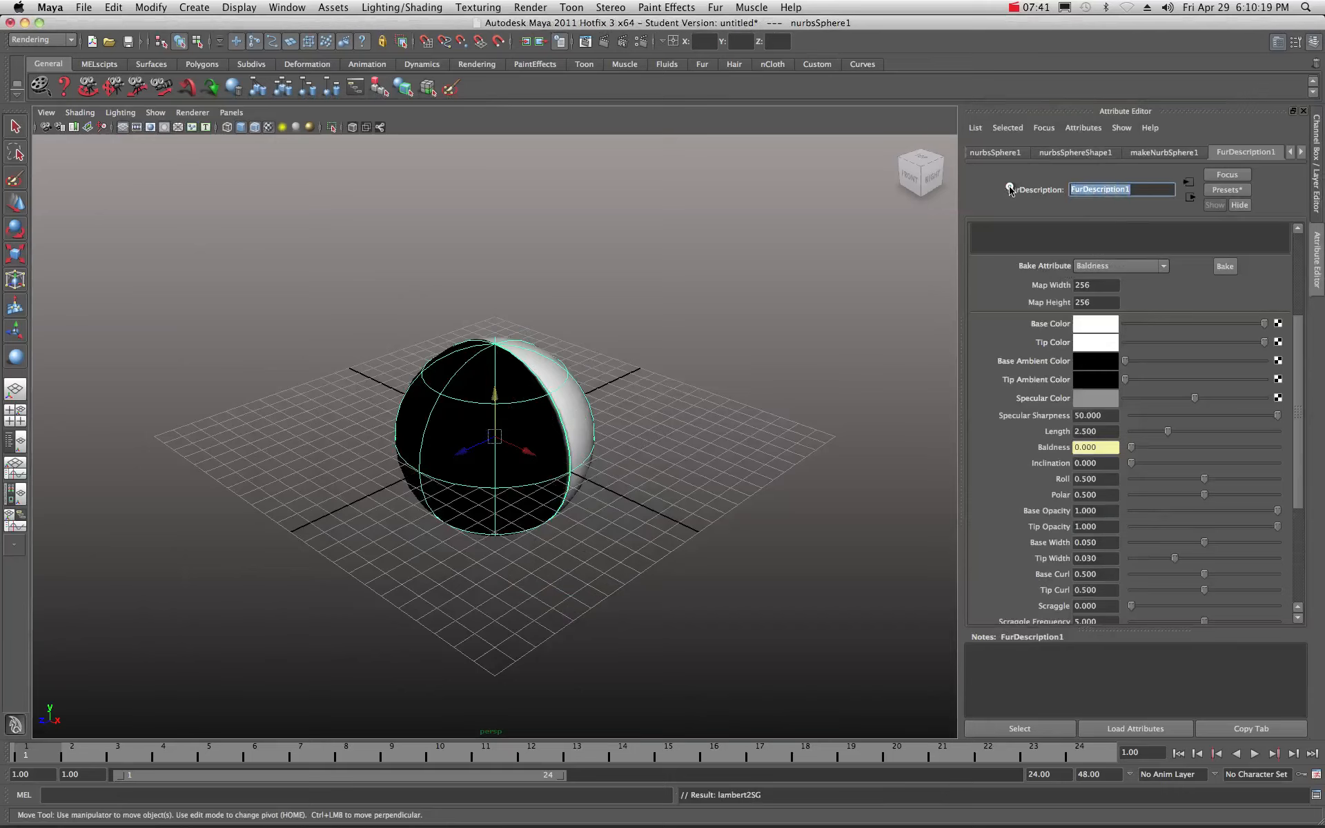
text(Mohawk)
click(1094, 286)
click(1035, 285)
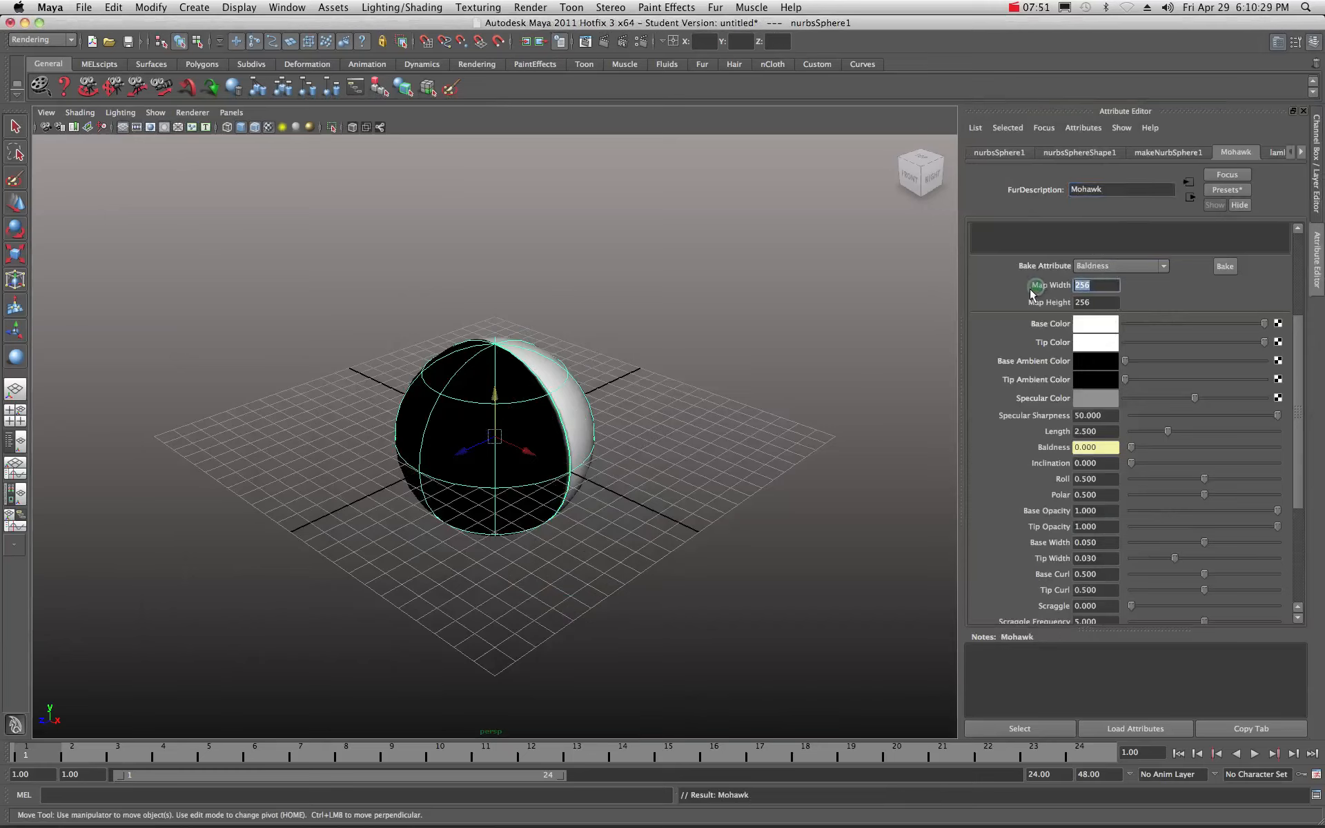
click(1101, 305)
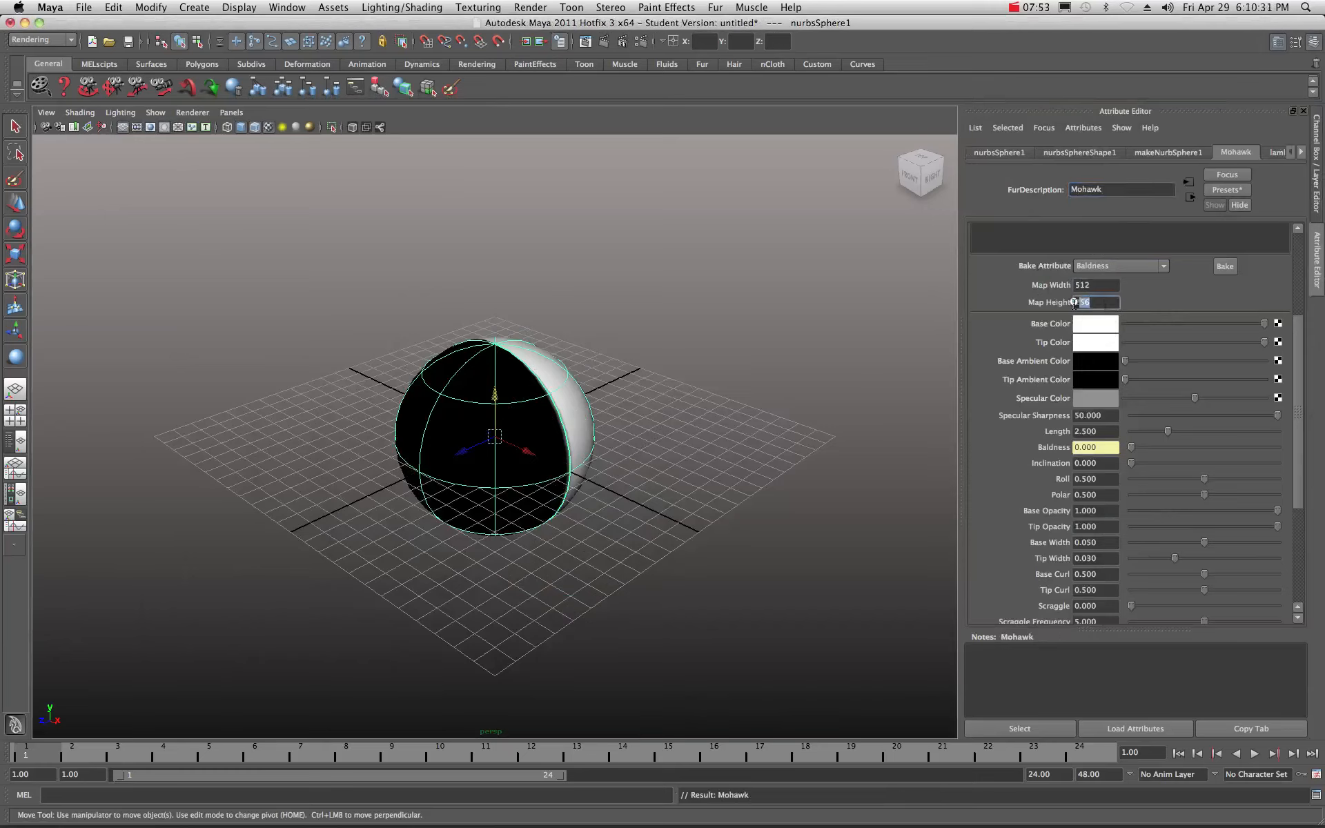
click(1057, 302)
click(1104, 286)
Bake the Baldness attribute of the Mohawk fur description and check the fur coverage from several angles
click(1224, 266)
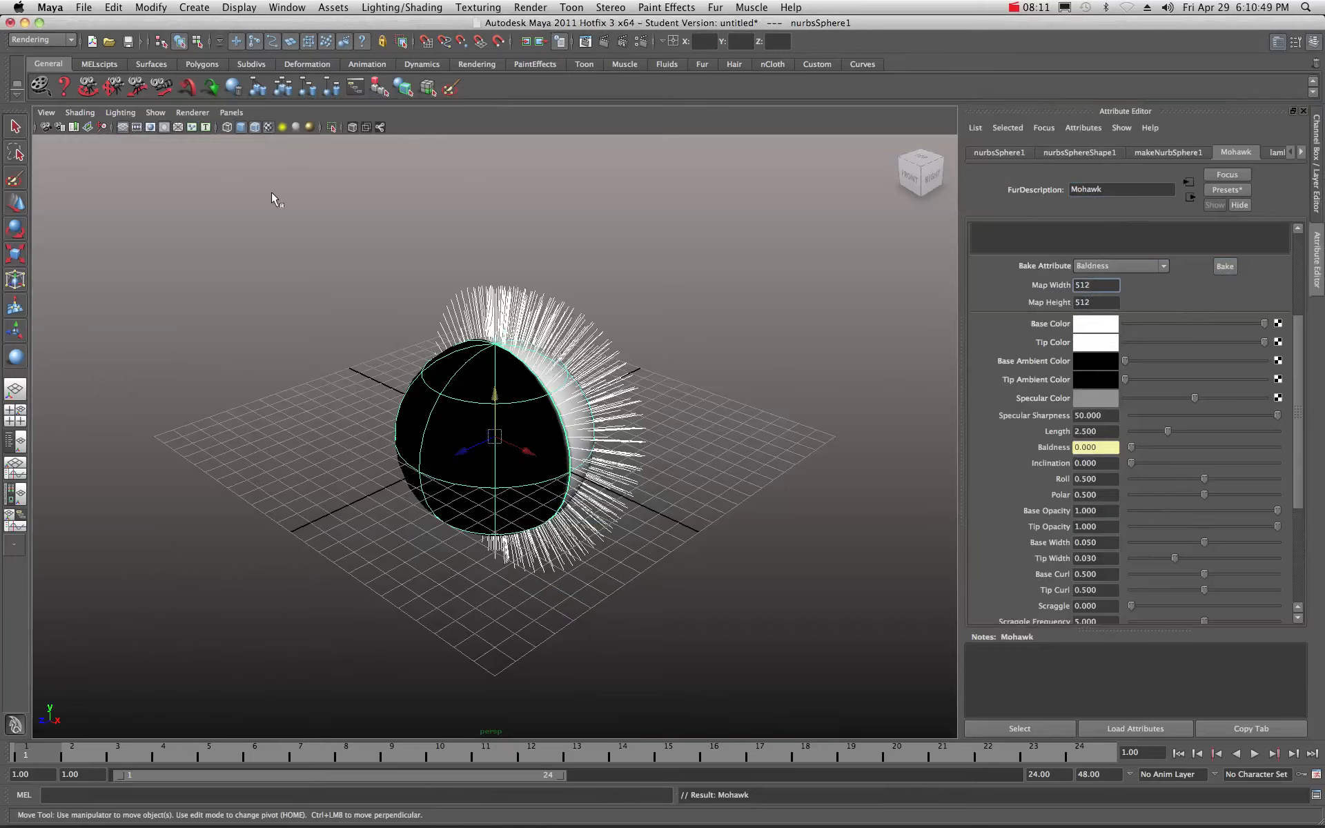
click(84, 91)
drag(286, 401, 610, 316)
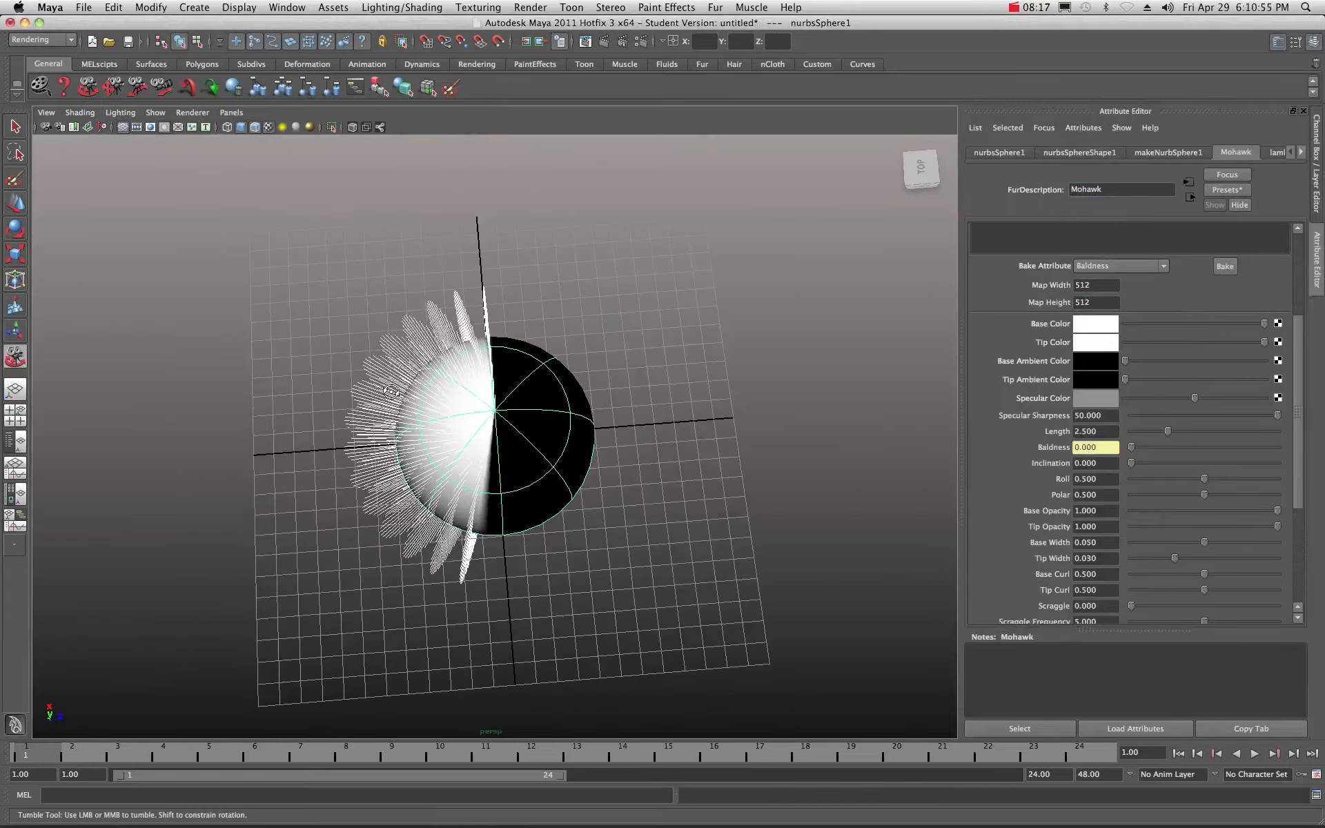
drag(521, 361, 263, 299)
scroll(502, 382, up, 8)
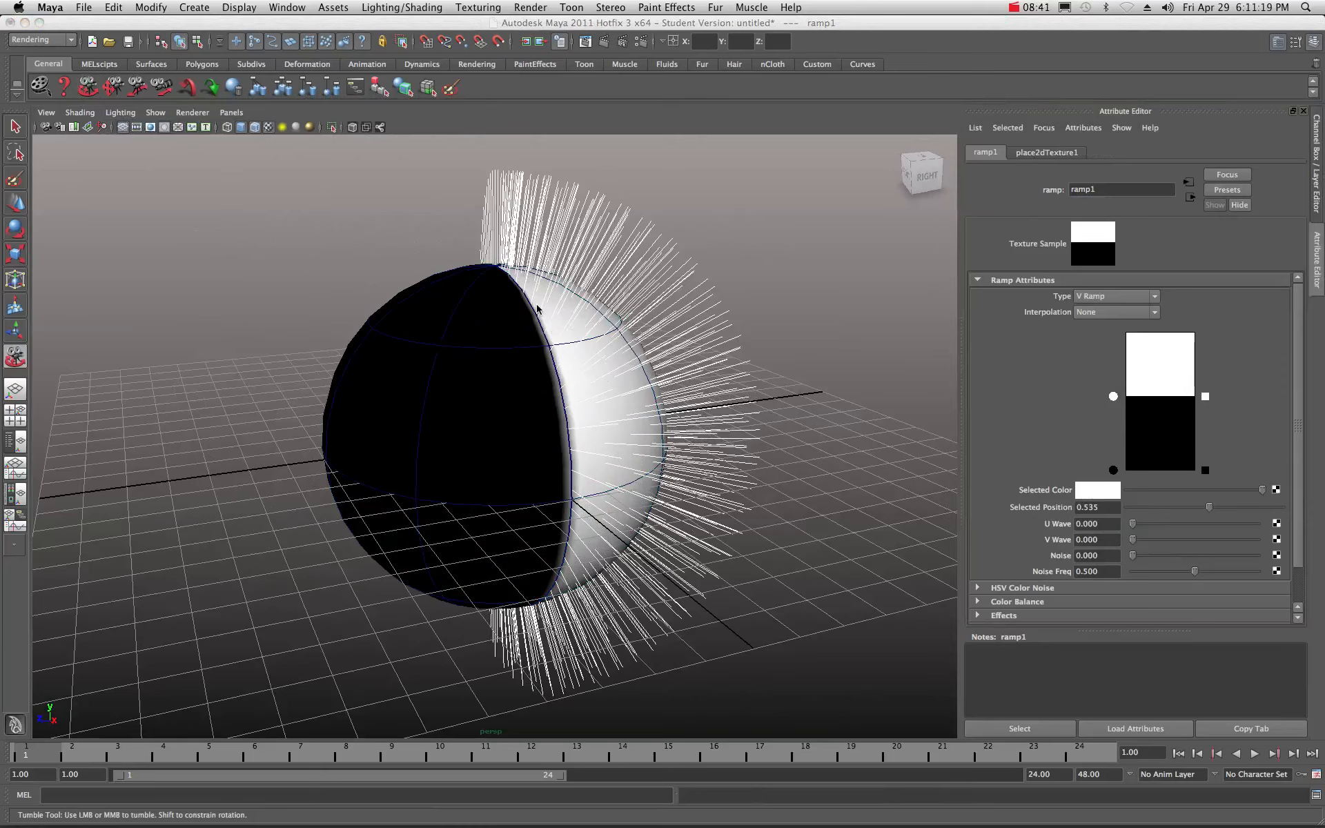
Move ramp1's white entry to a position of about 0.74 and compare the material's white area with the fur coverage
drag(1113, 398, 1113, 367)
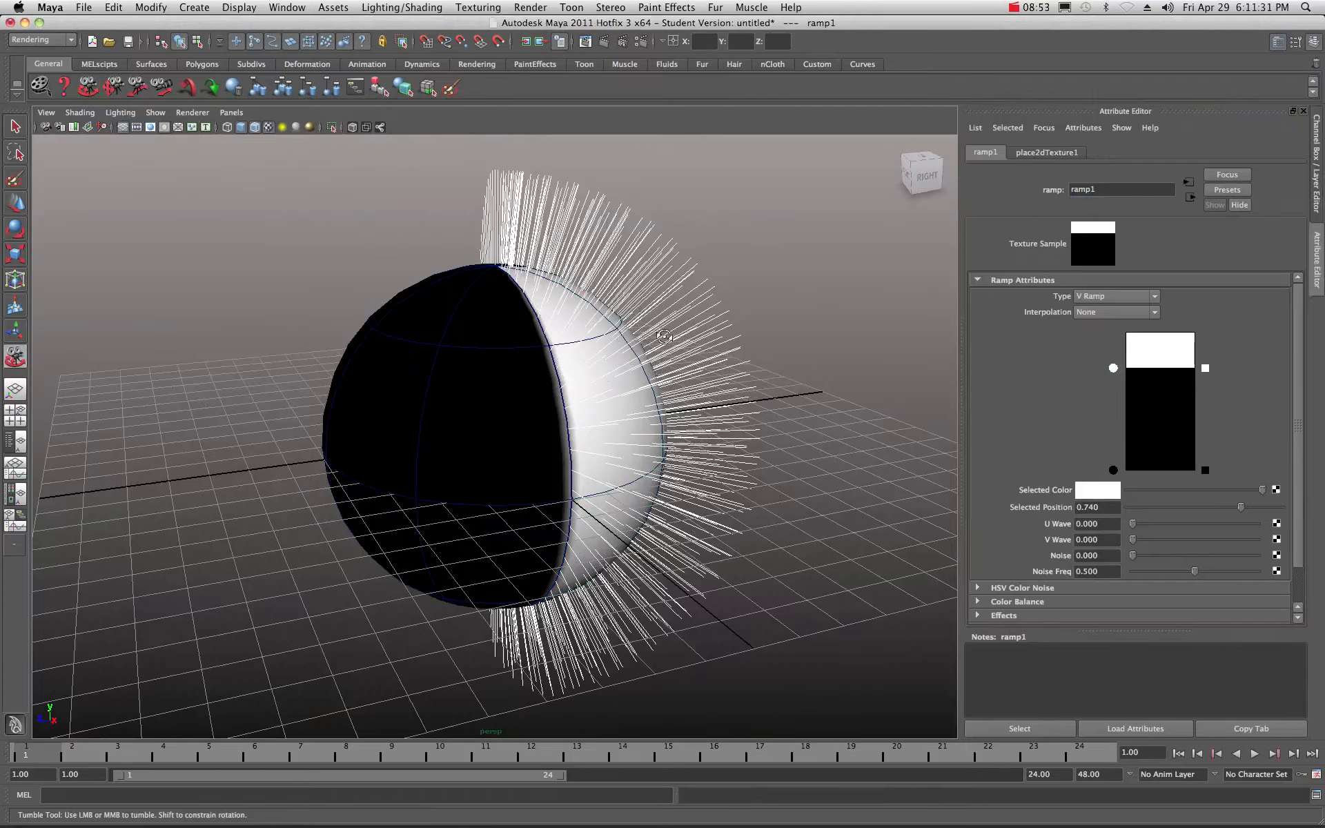
drag(664, 336, 526, 372)
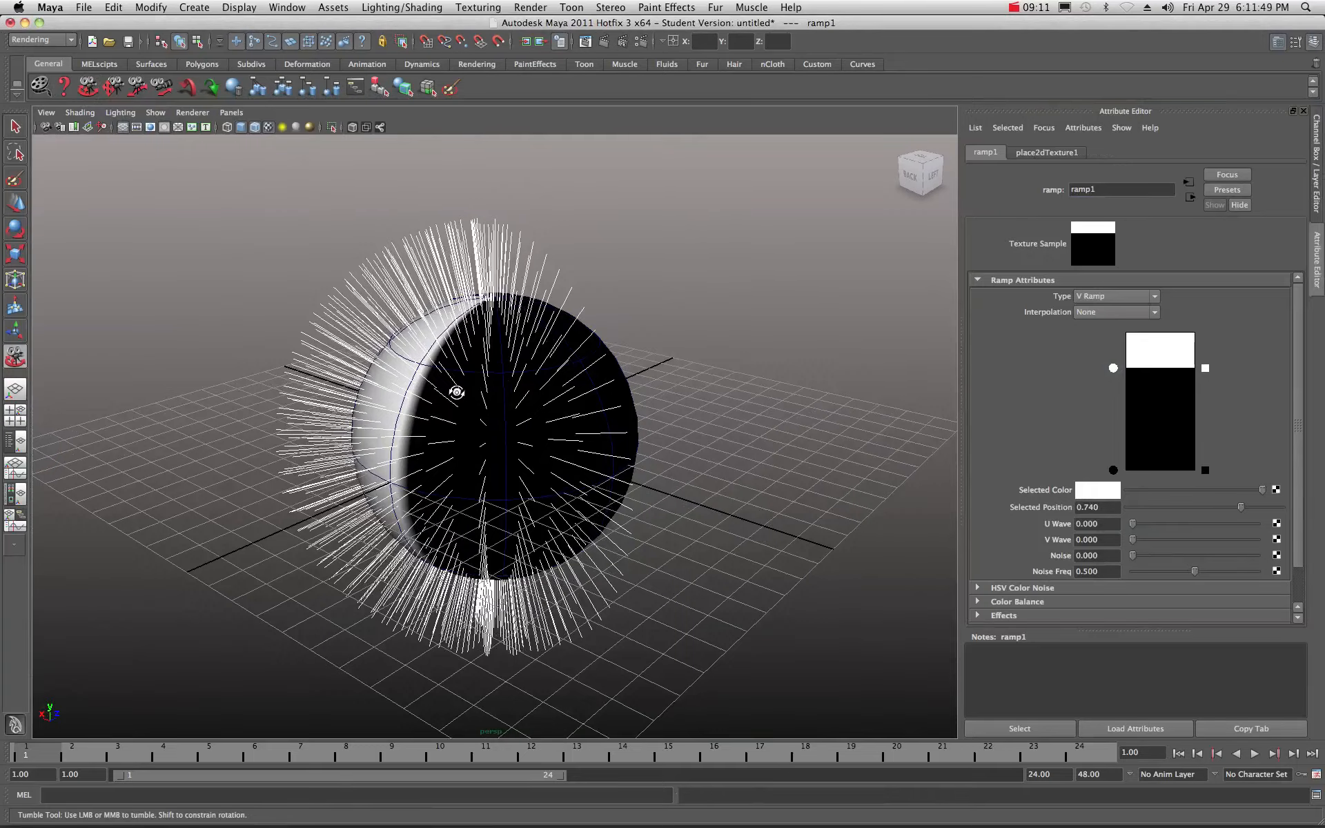
drag(456, 392, 399, 384)
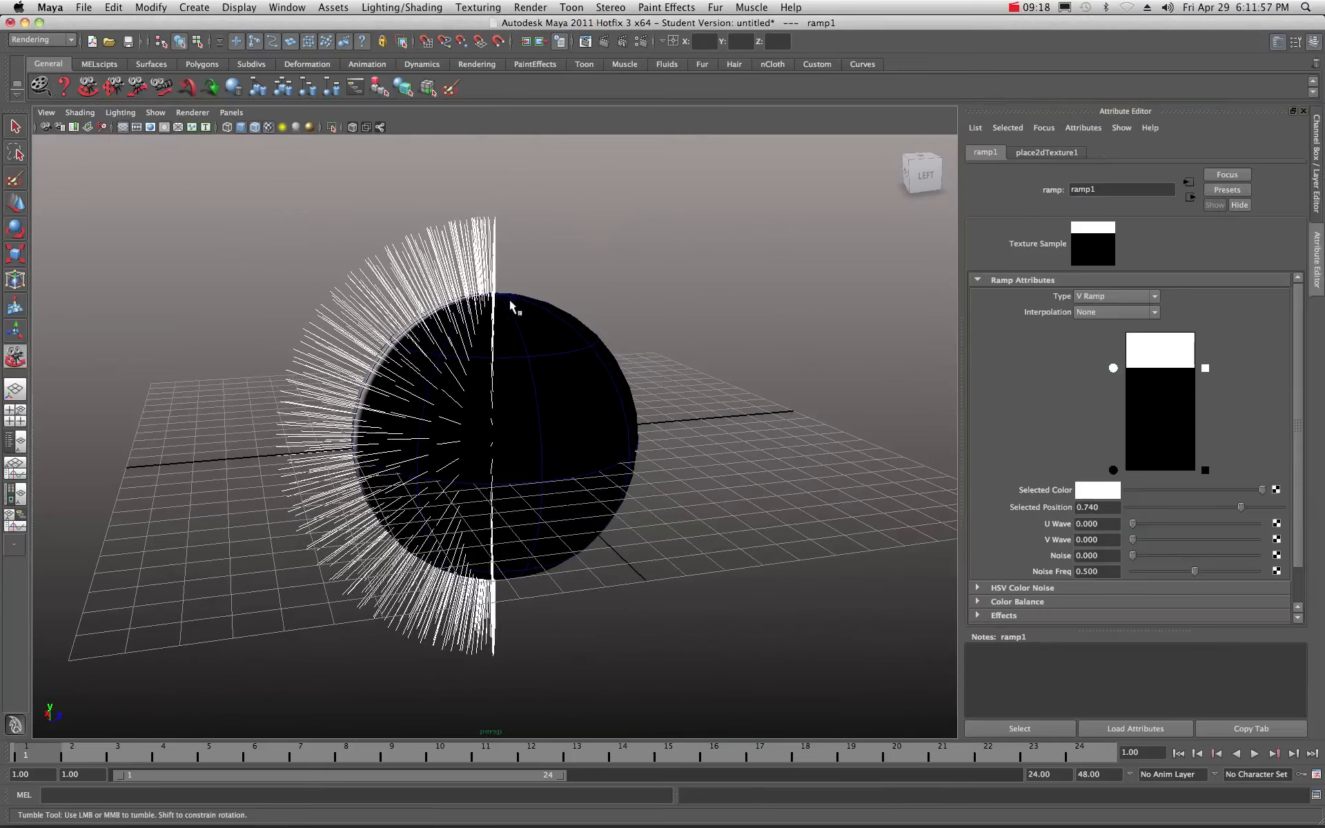
drag(458, 375, 503, 366)
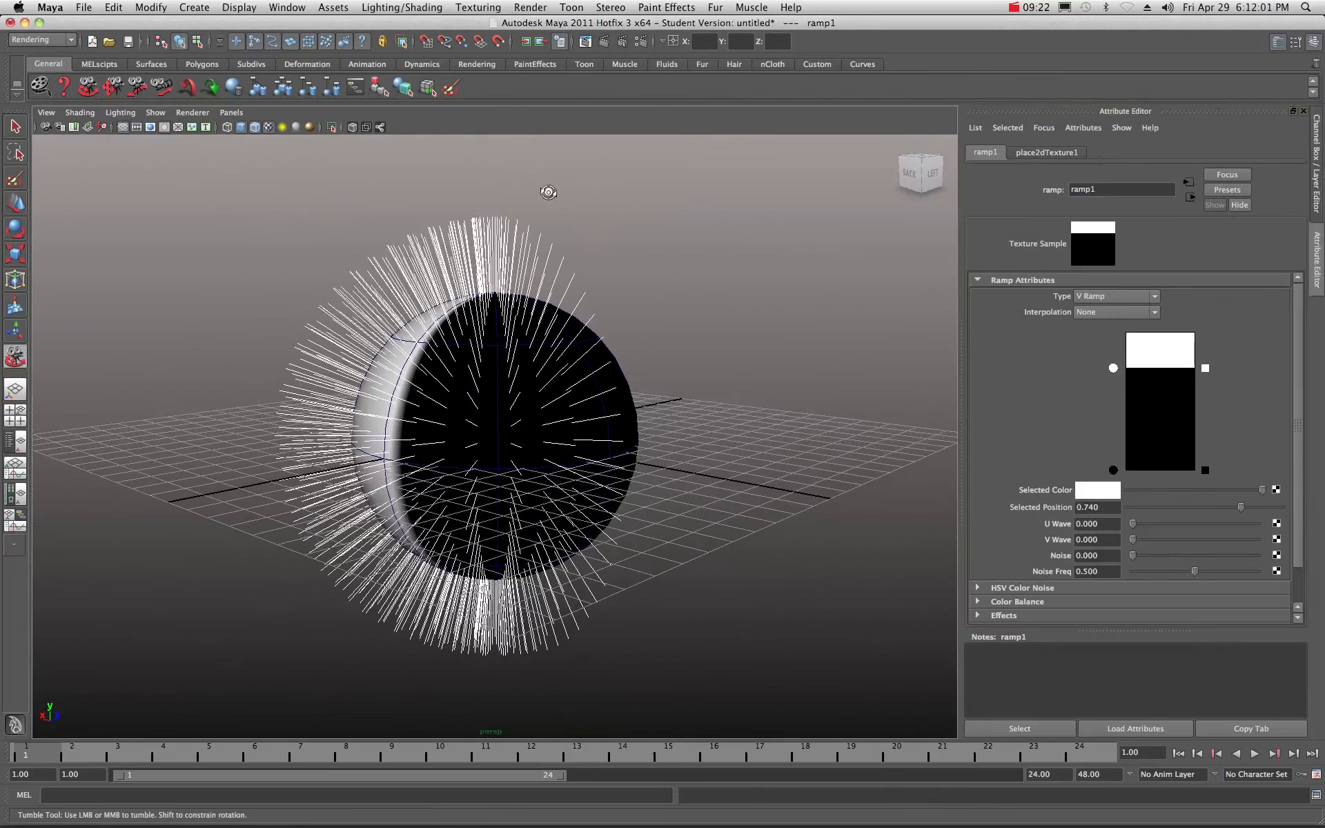
Select the sphere's fur feedback and rebake the Baldness attribute of the Mohawk fur, inspecting the fur around the sphere
key(q)
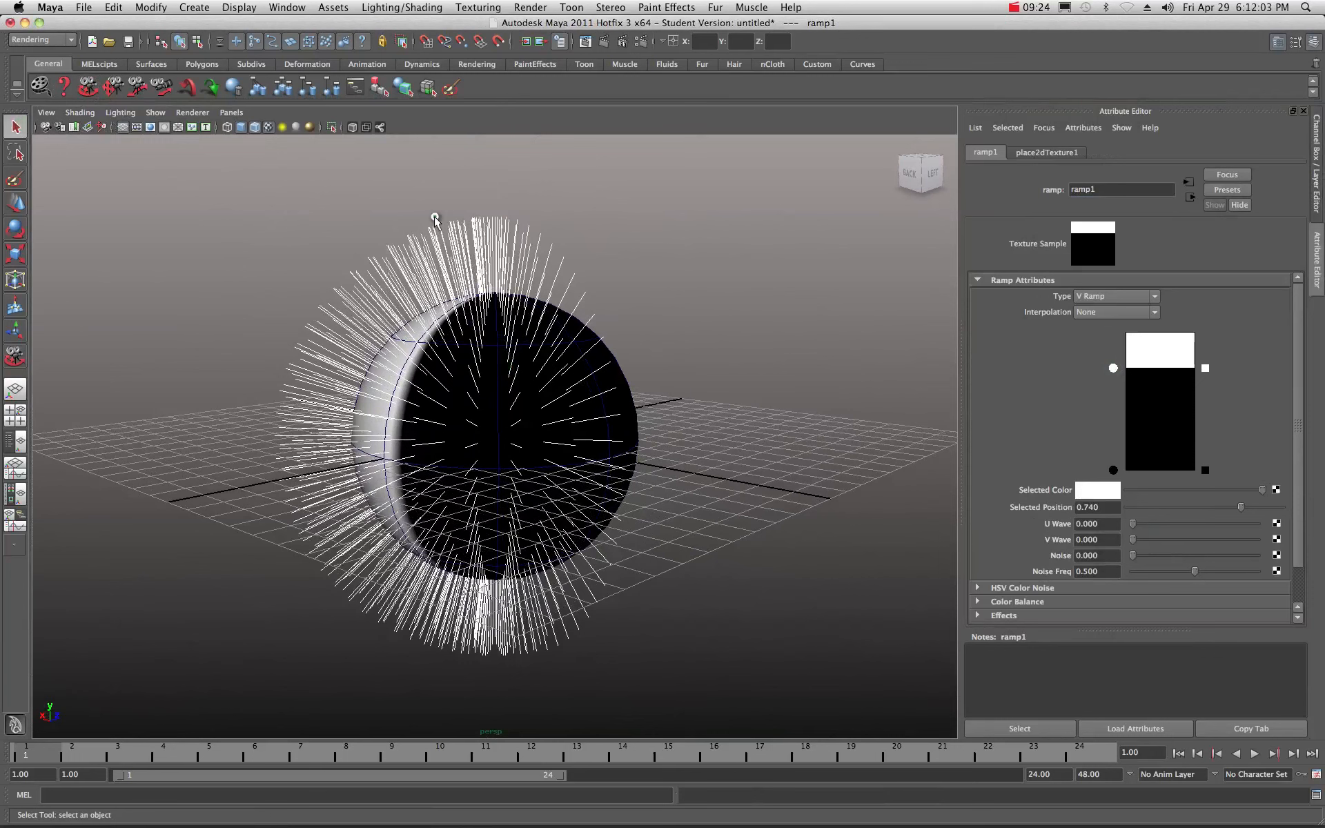
click(435, 219)
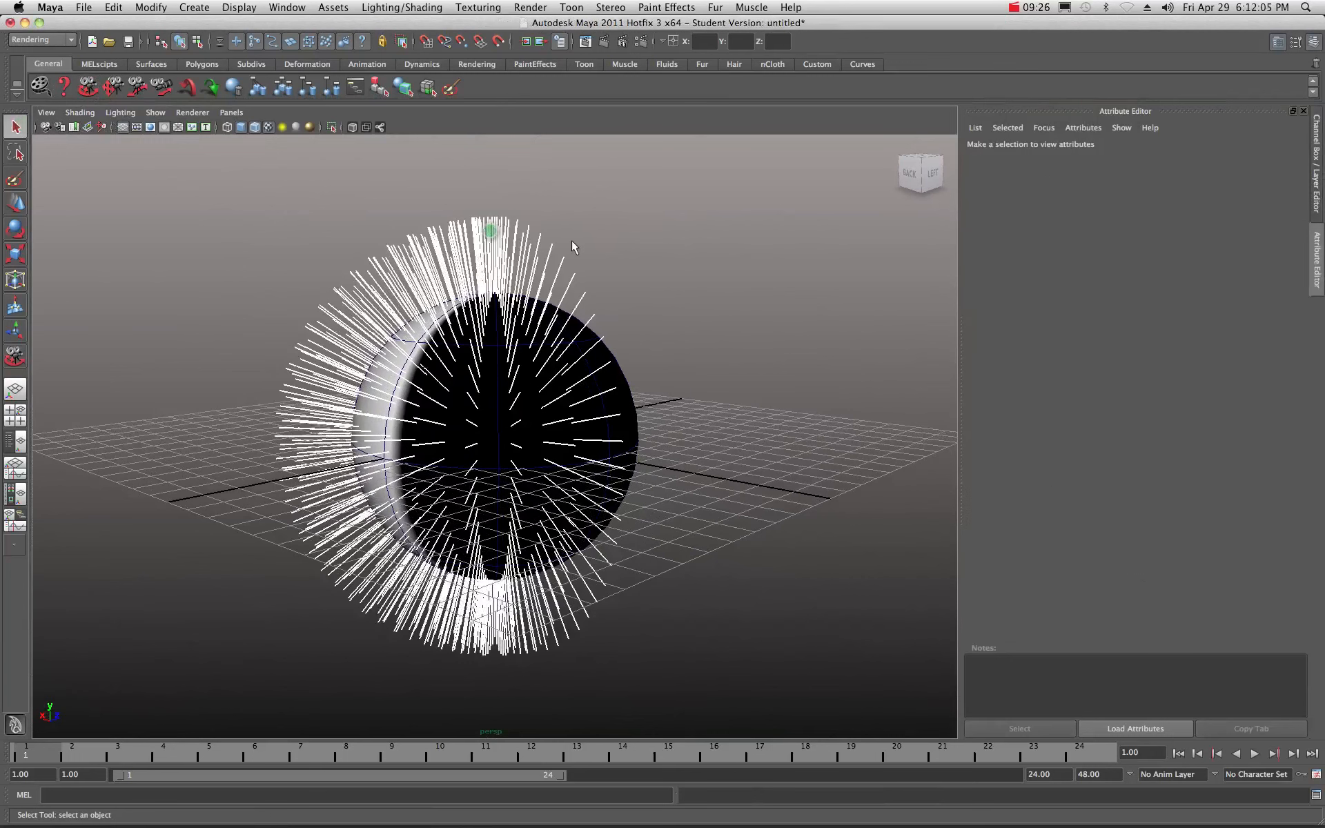
click(467, 238)
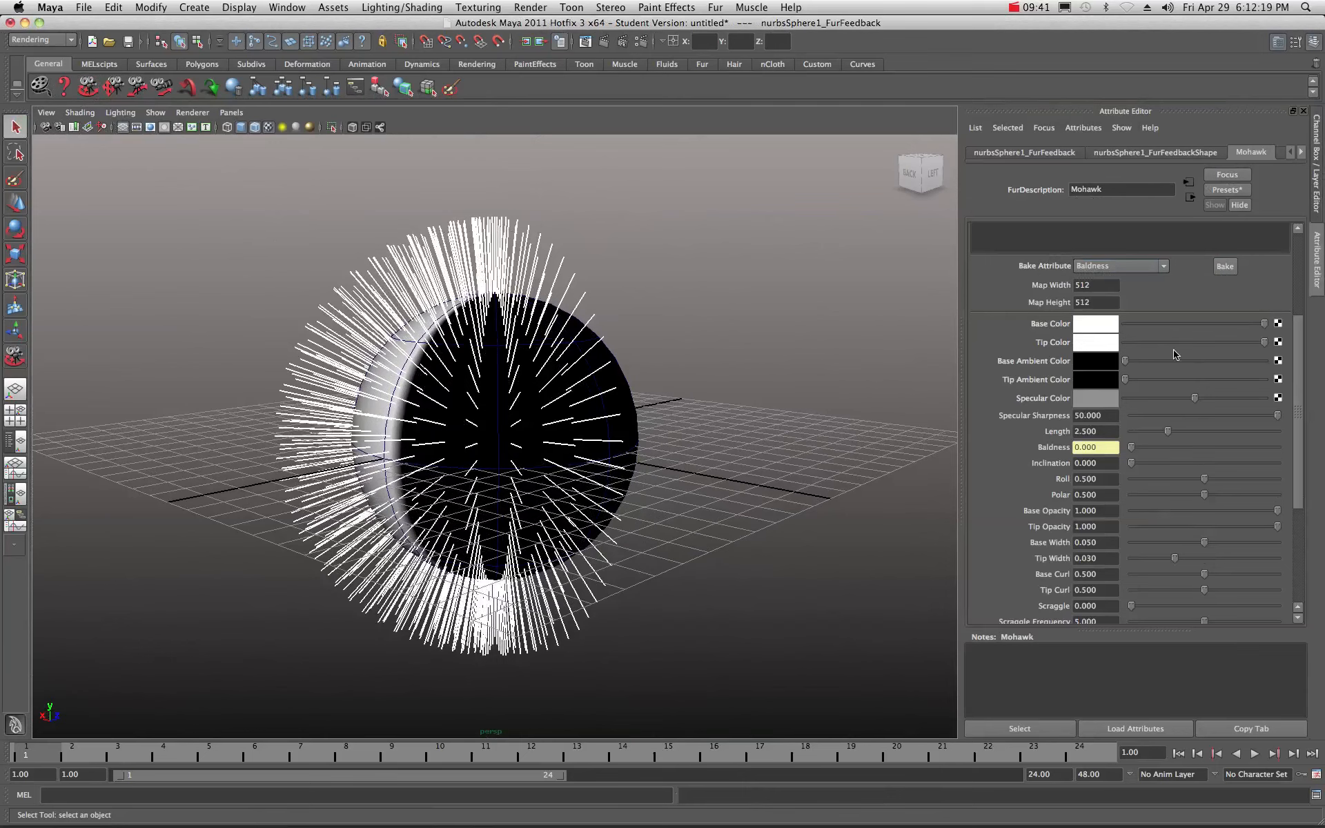
click(1226, 265)
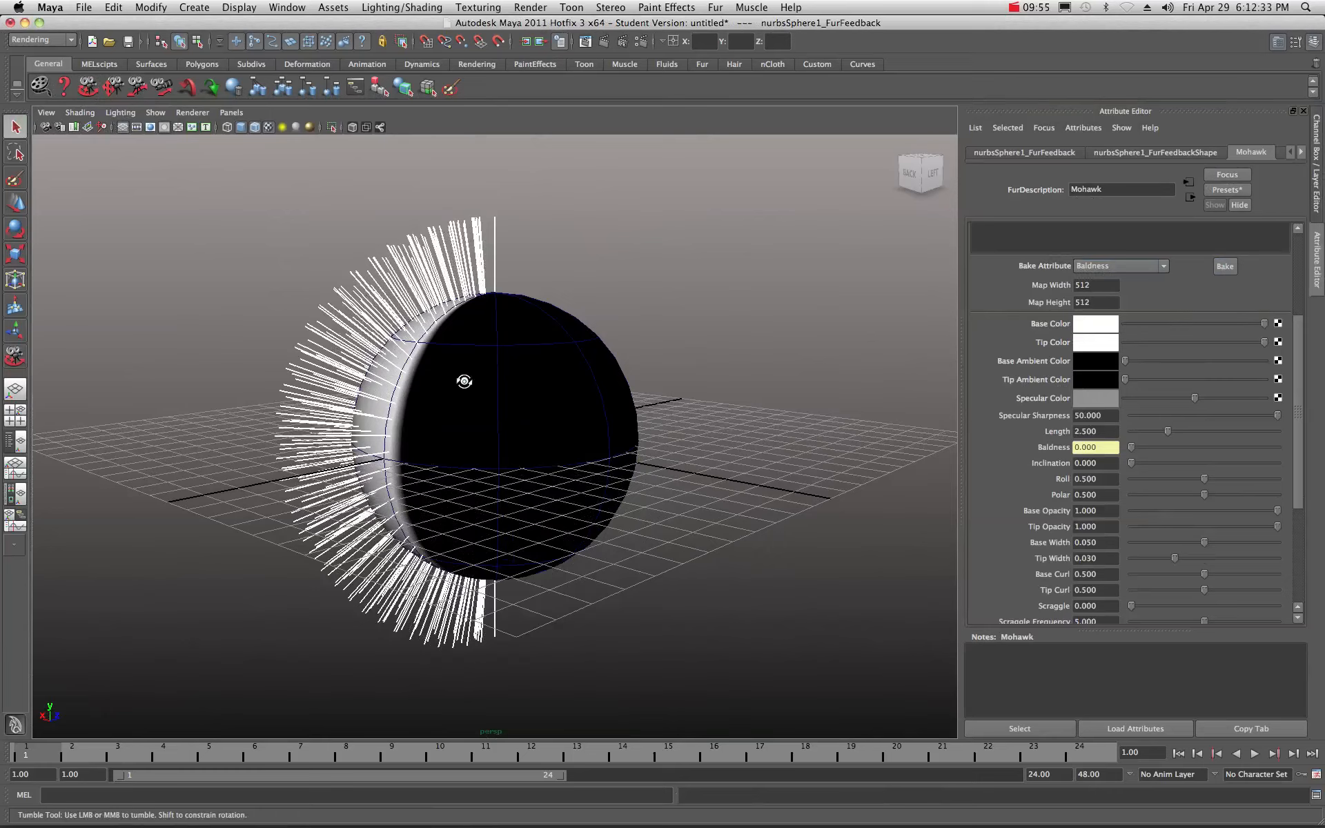
alt+drag(465, 380, 407, 463)
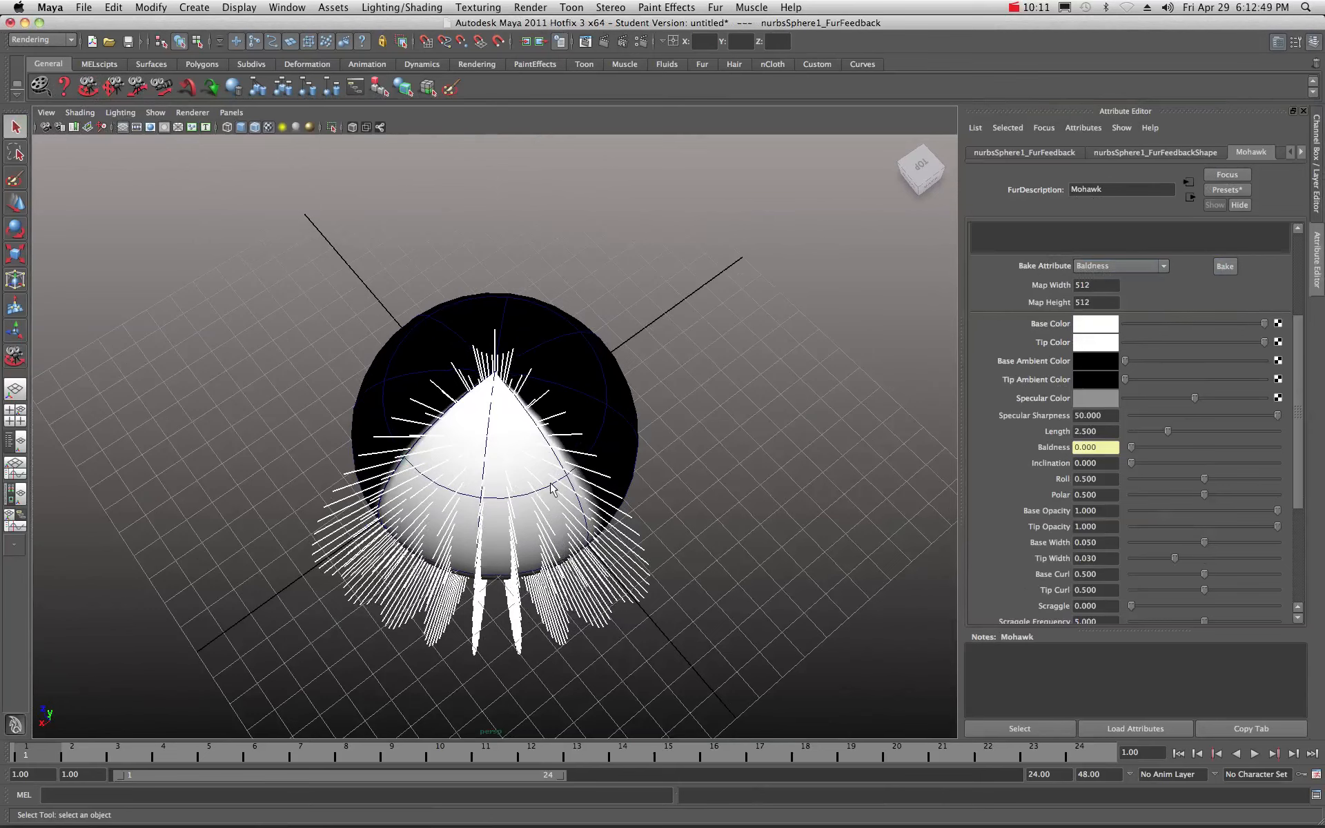
alt+drag(553, 488, 602, 452)
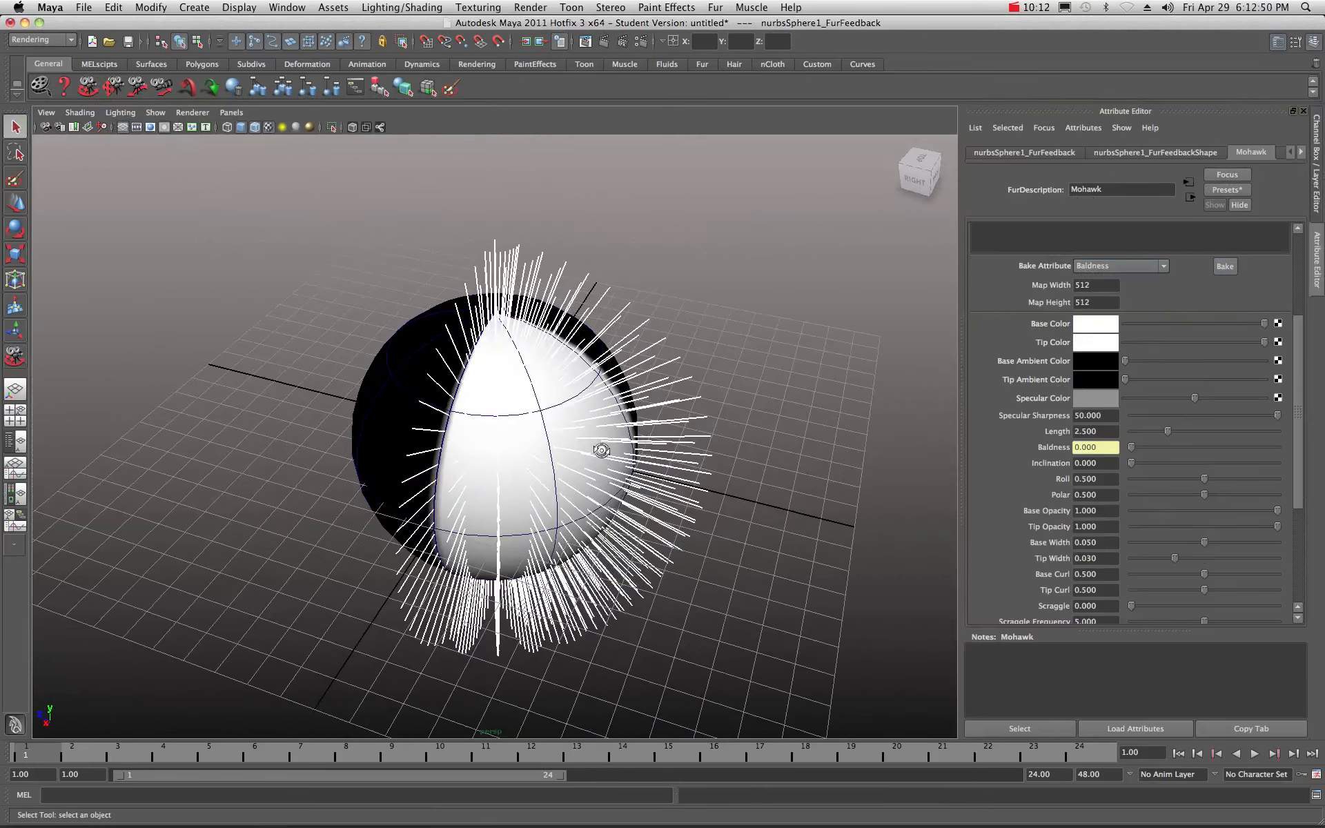
Select ramp1 in the Hypershade network and move its white entry to a position of about 0.89
click(679, 375)
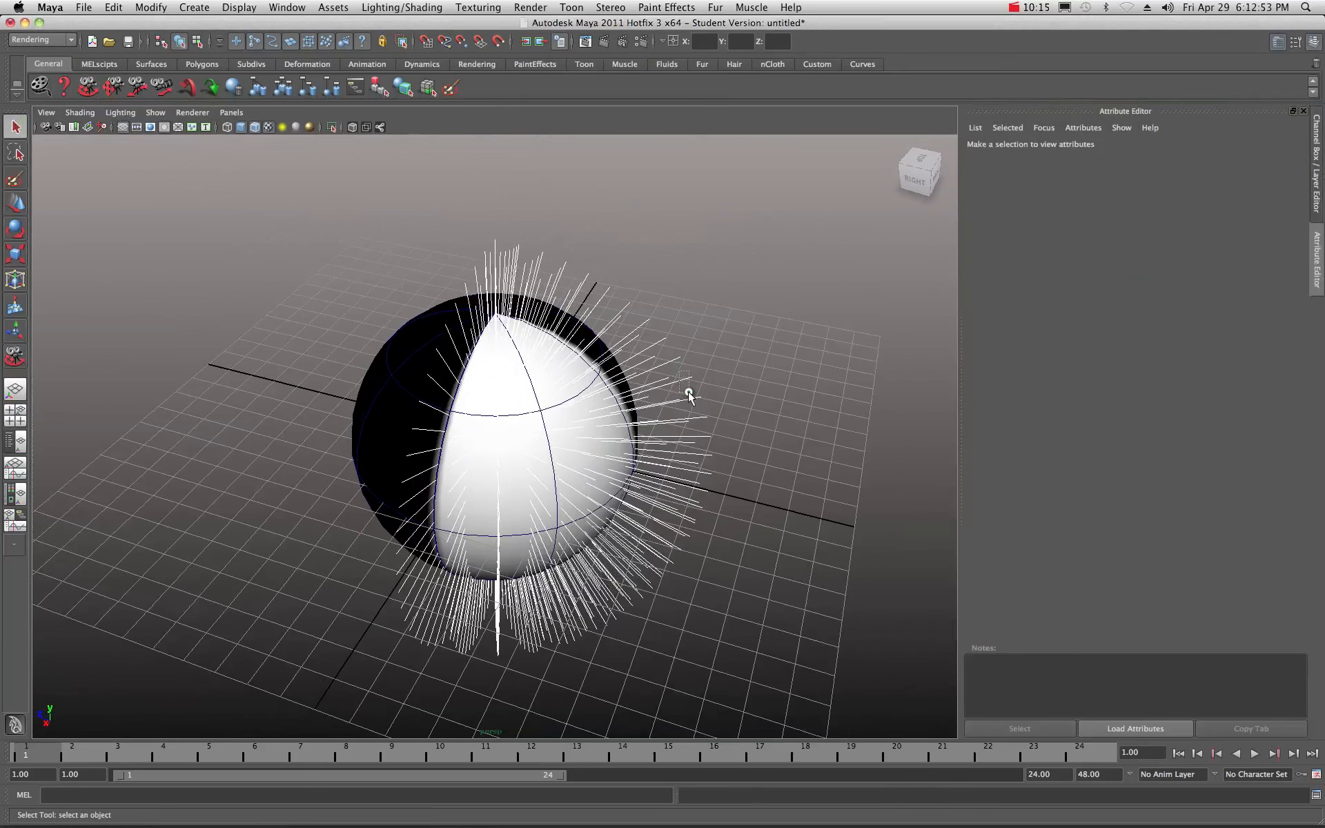
click(661, 356)
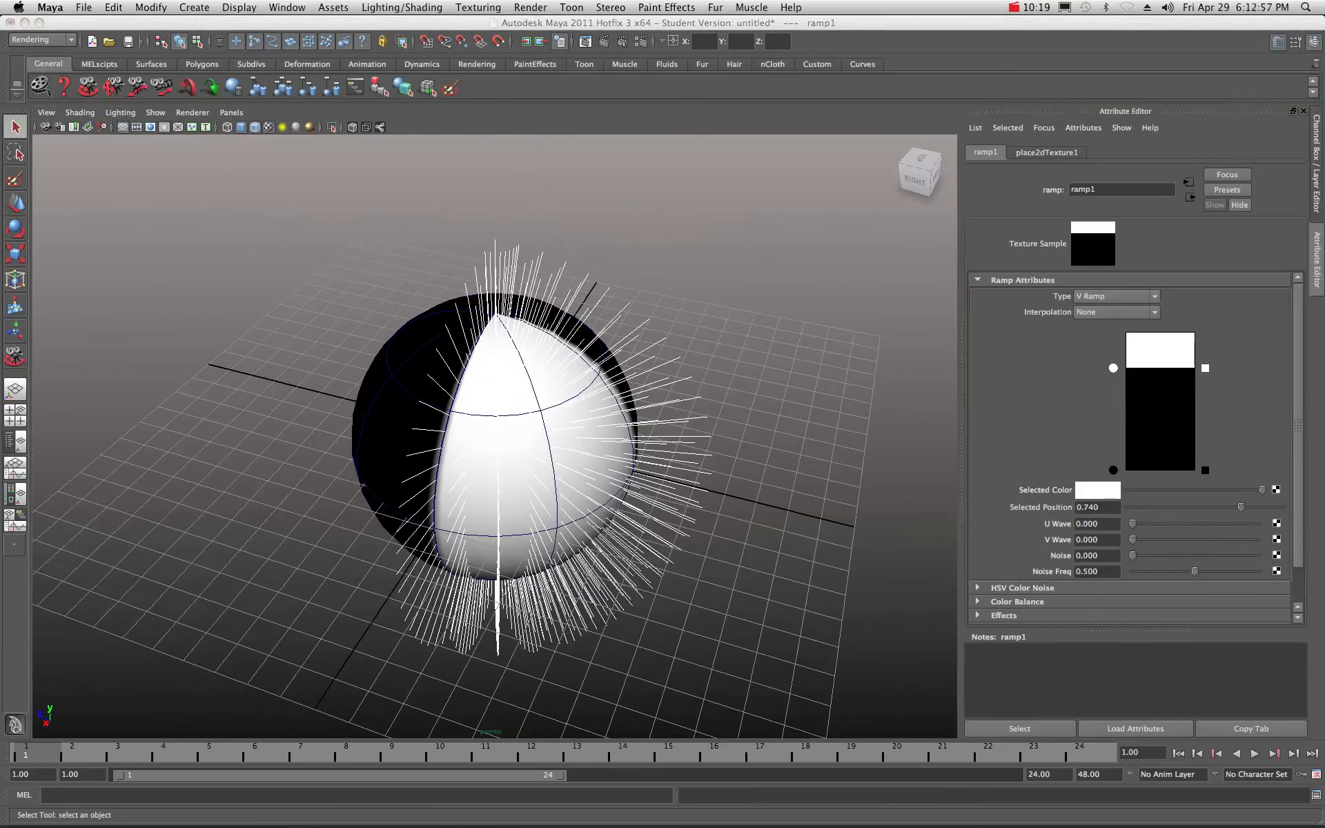
drag(1324, 119, 723, 129)
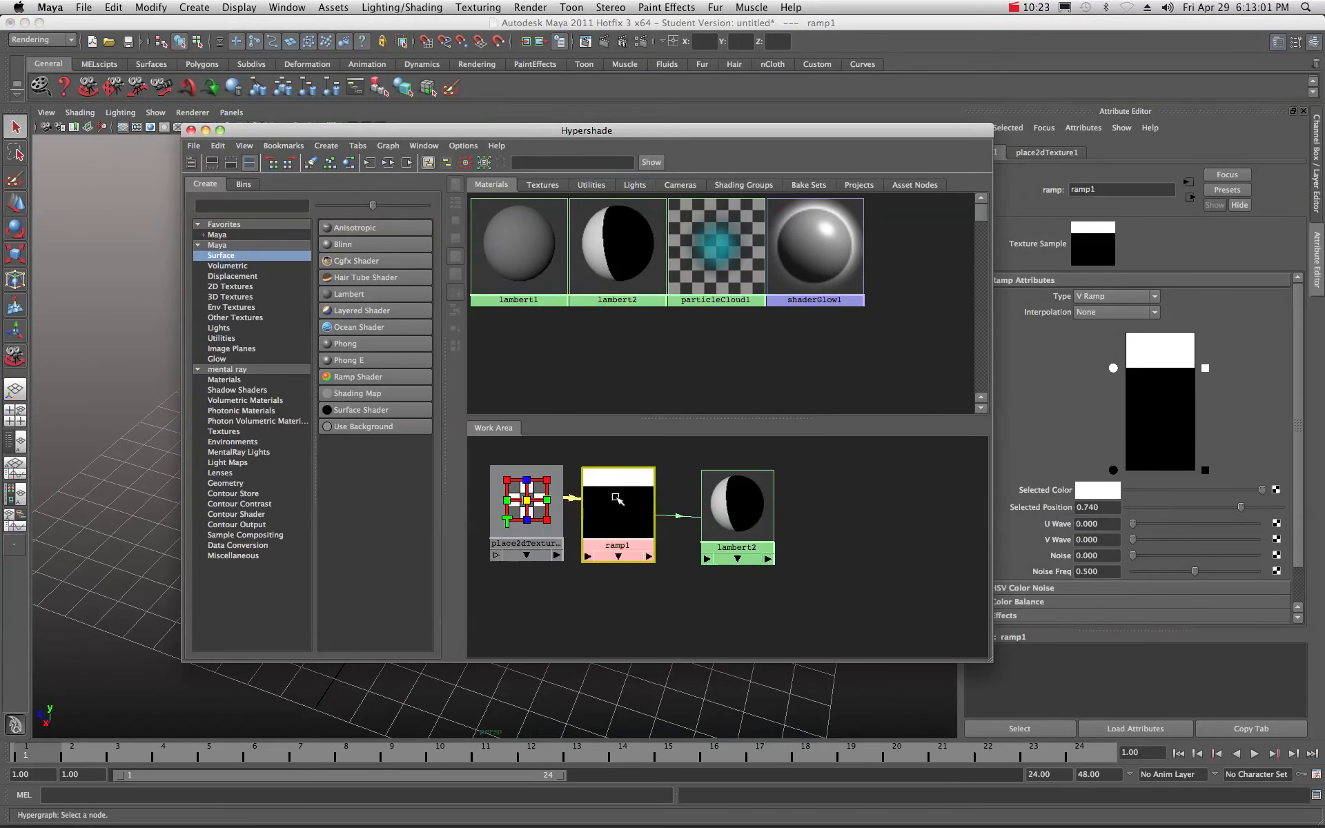
middle_drag(615, 495, 731, 236)
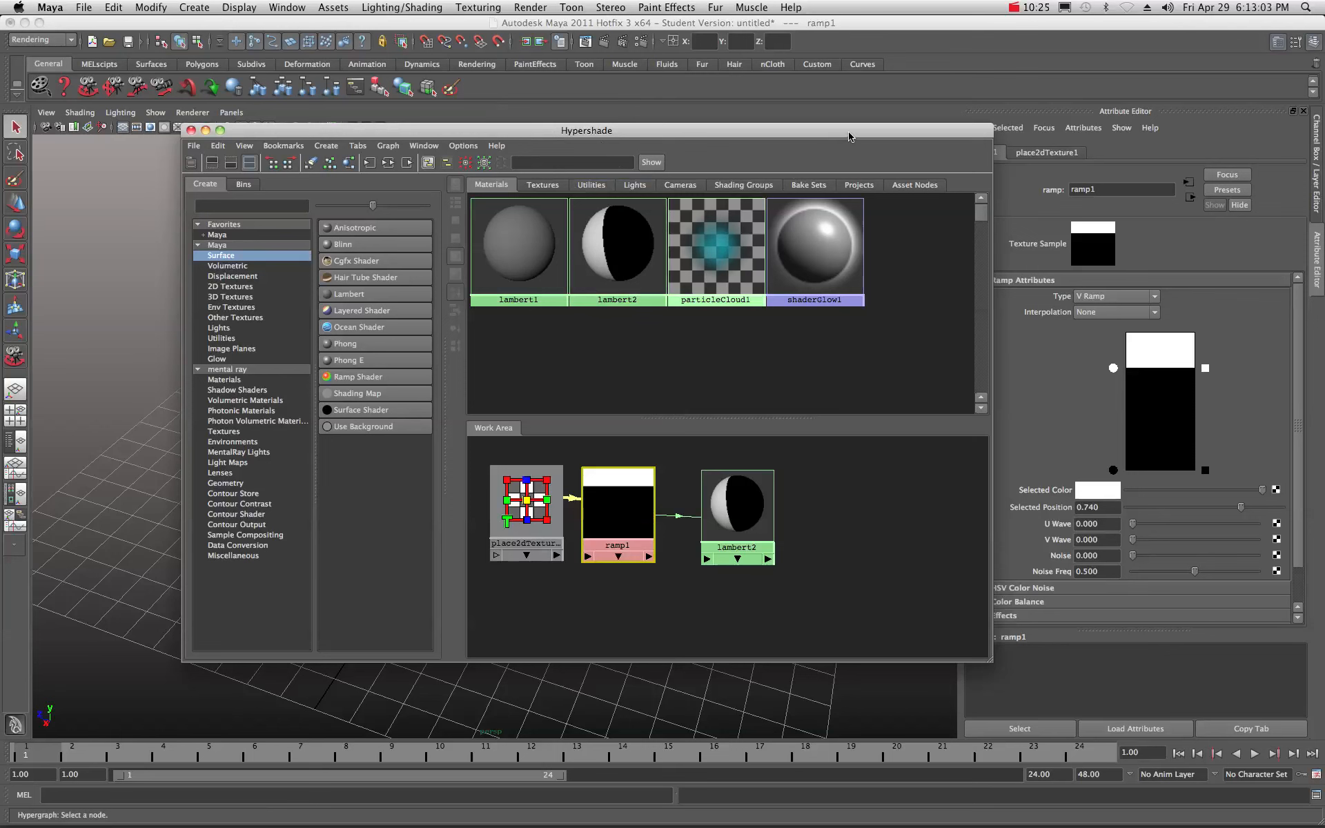
drag(829, 132, 1324, 228)
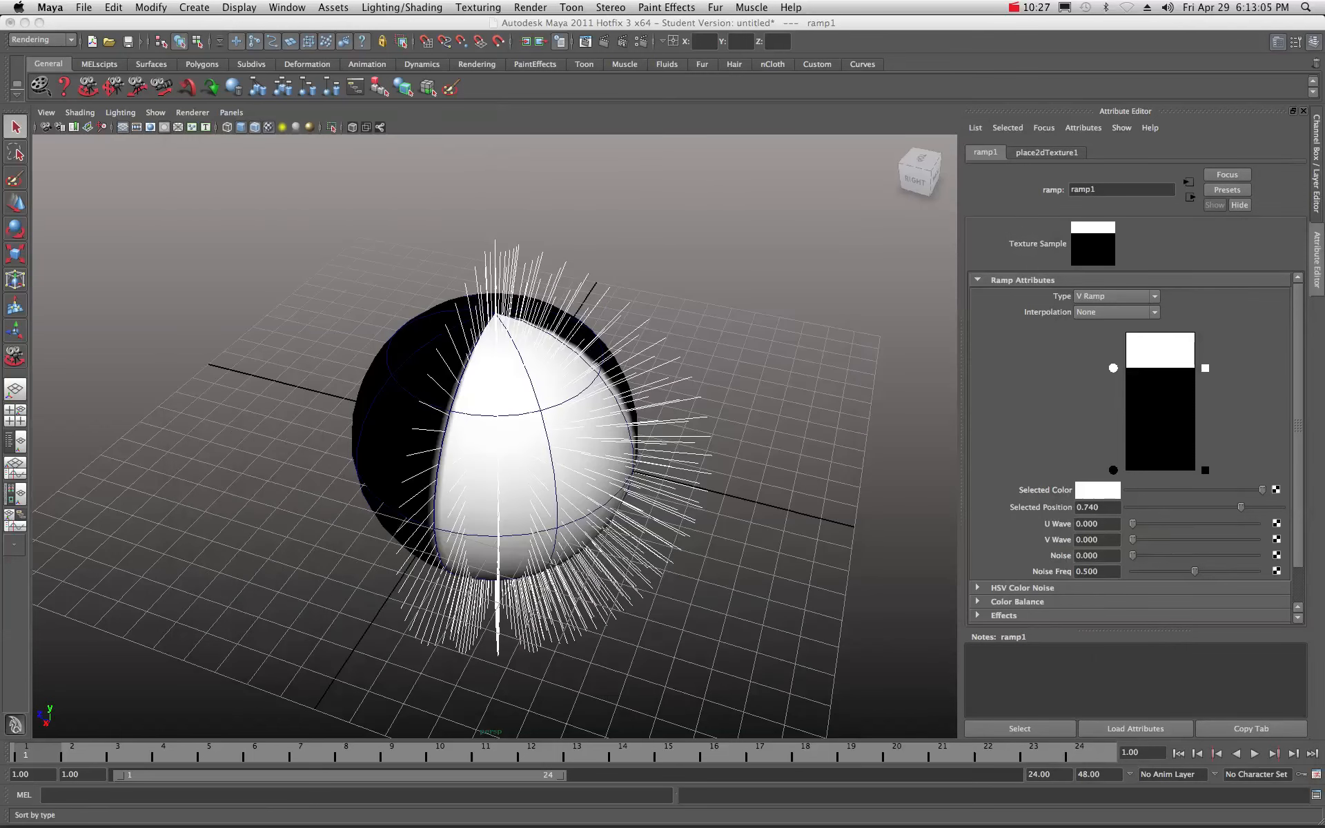
drag(1112, 372, 1117, 350)
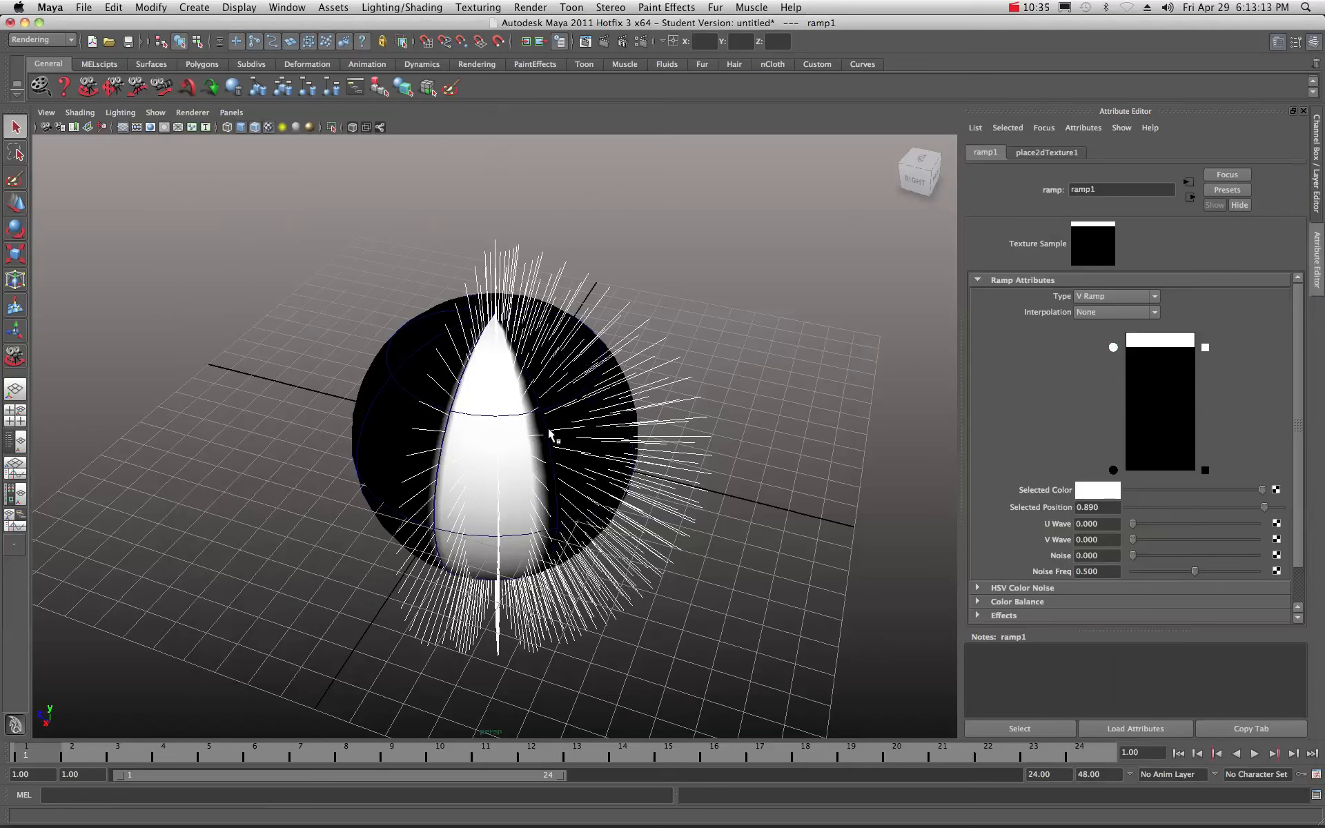
Select the sphere's fur feedback, rebake the Mohawk fur's Baldness attribute and inspect the narrowed fur strip from behind
click(636, 319)
click(636, 321)
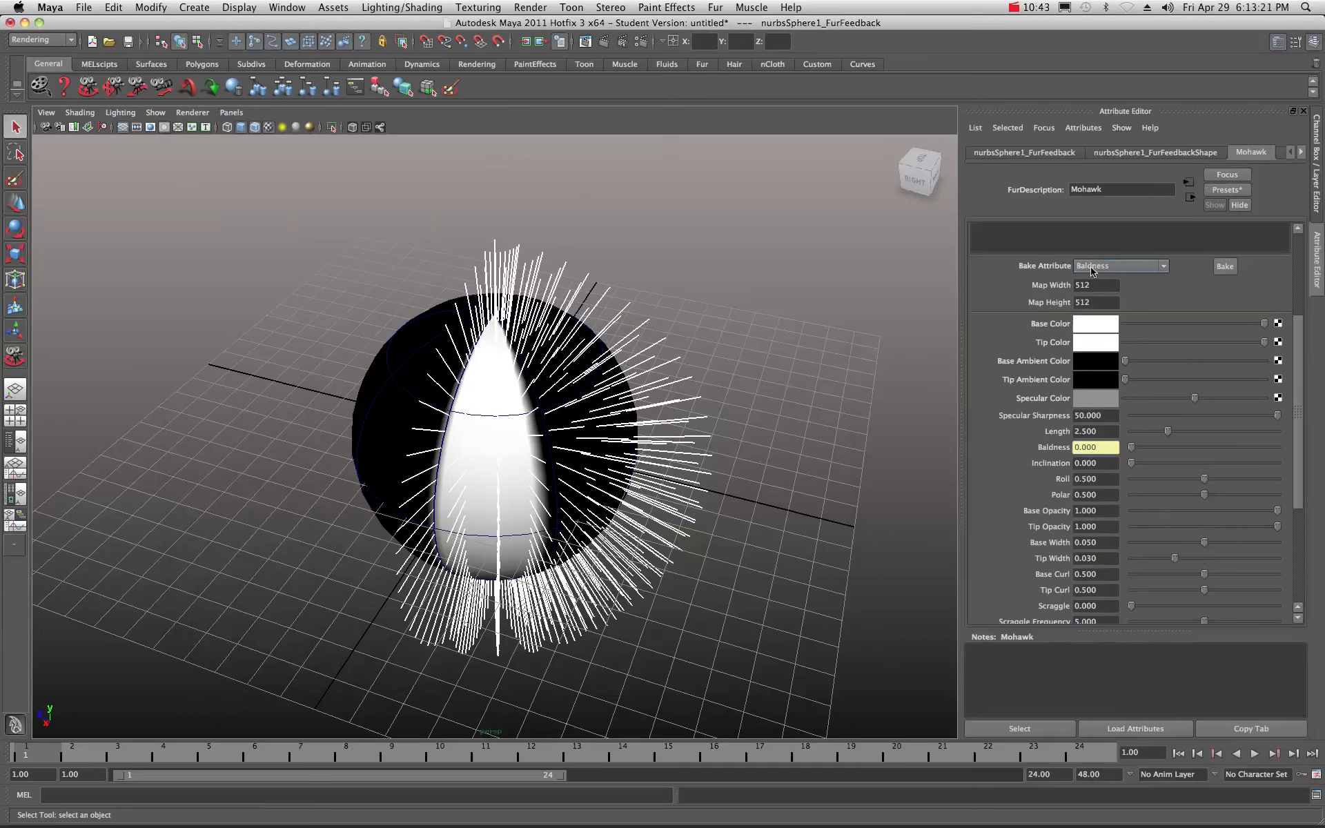
click(1225, 268)
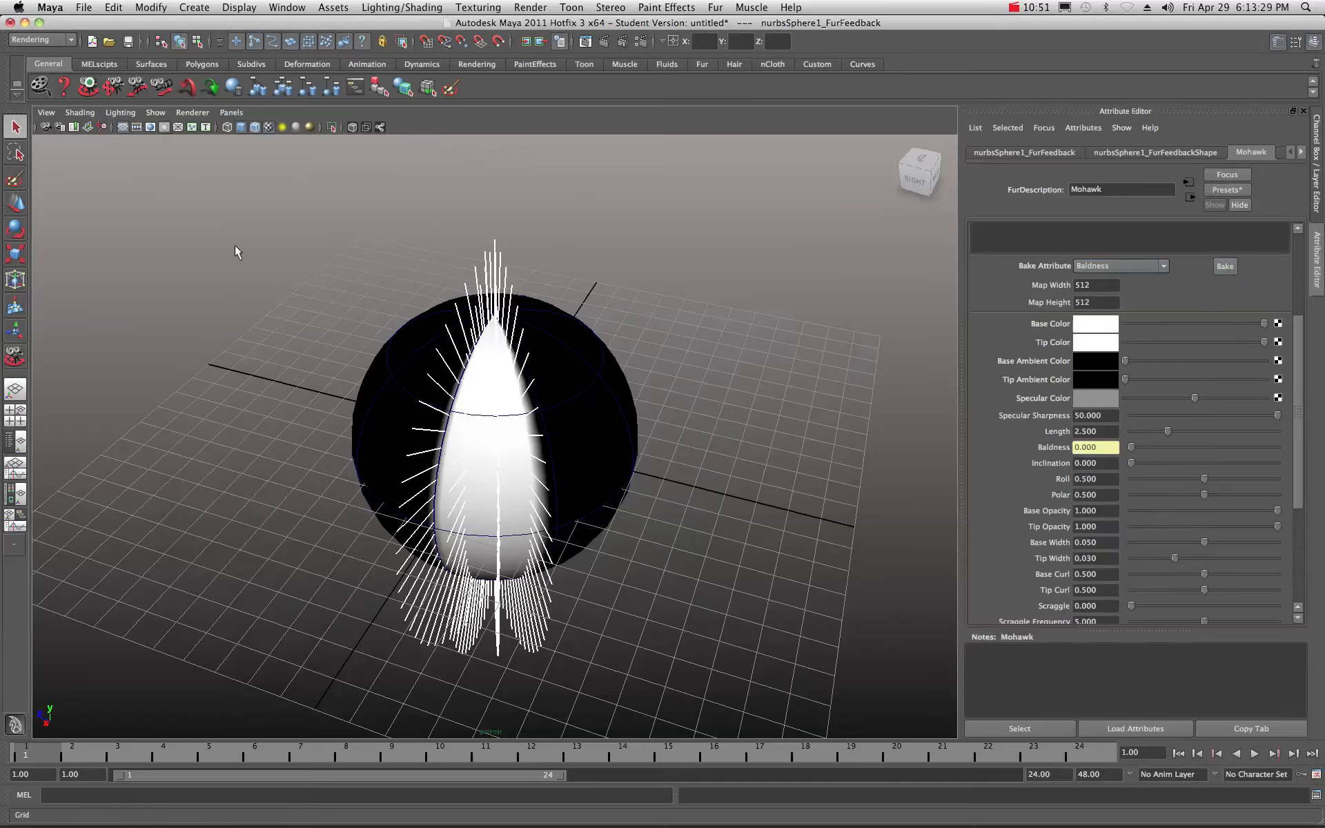
alt+drag(168, 176, 247, 358)
alt+drag(483, 367, 541, 375)
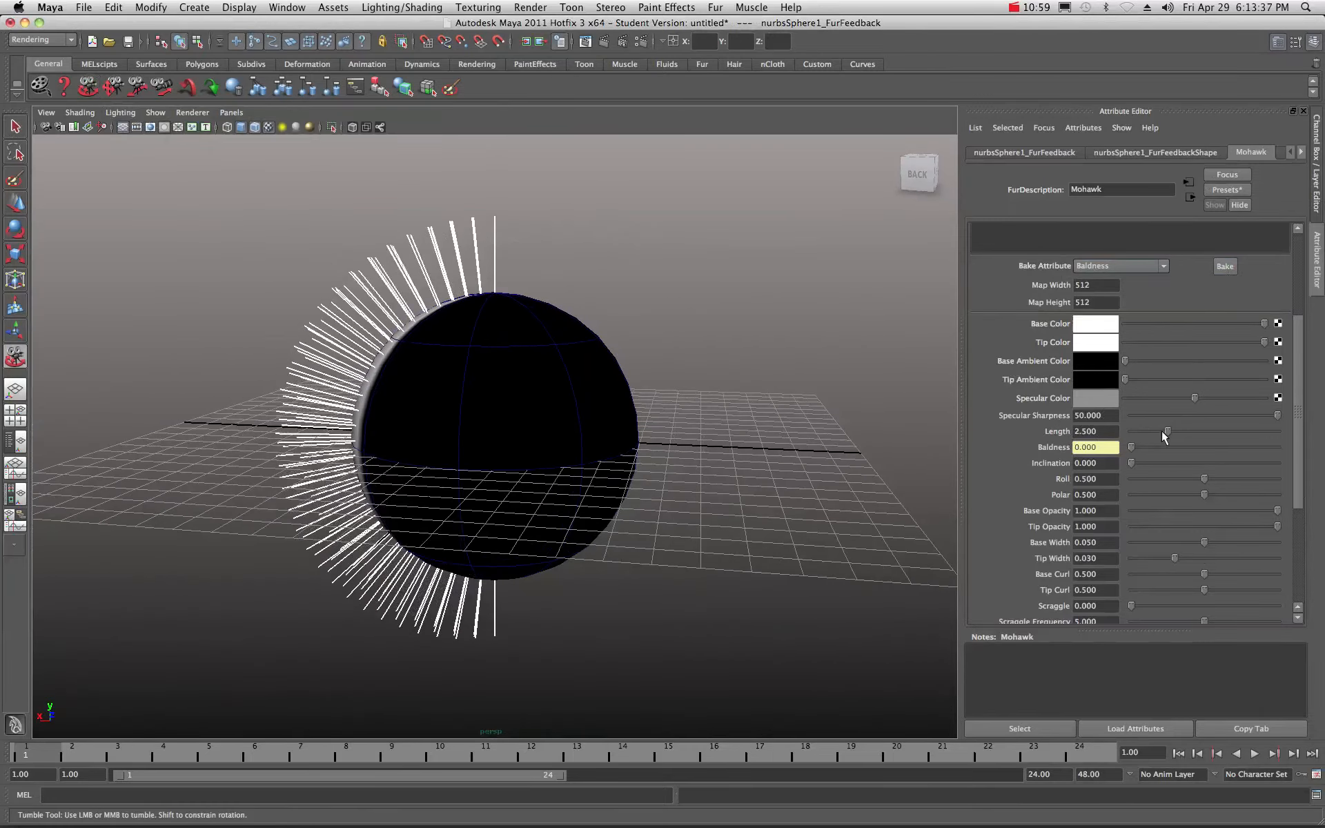
Set the Mohawk fur's Length to about 5.05, Inclination to 0.024, Roll to 0.656 and Polar to 0.533
drag(1169, 432, 1205, 433)
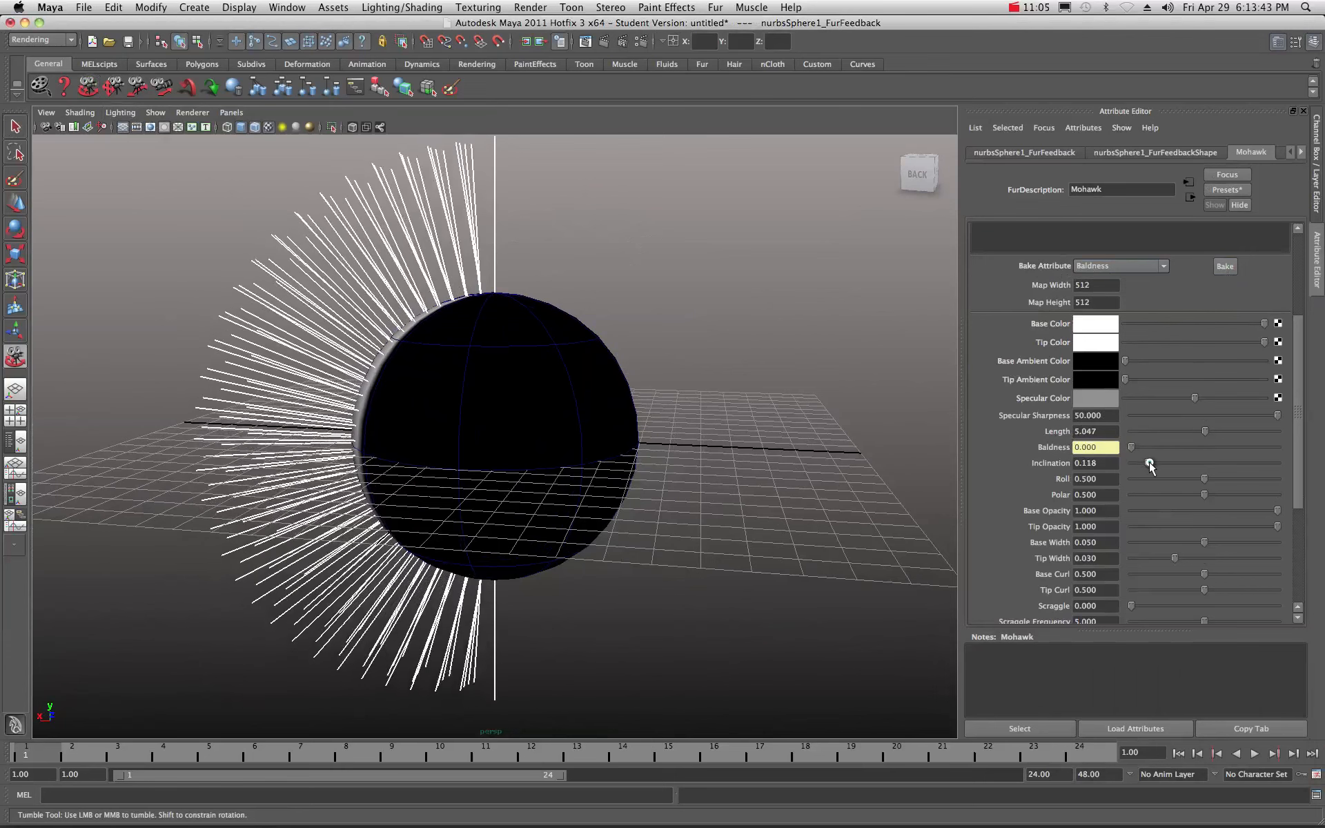
drag(1132, 467, 1209, 495)
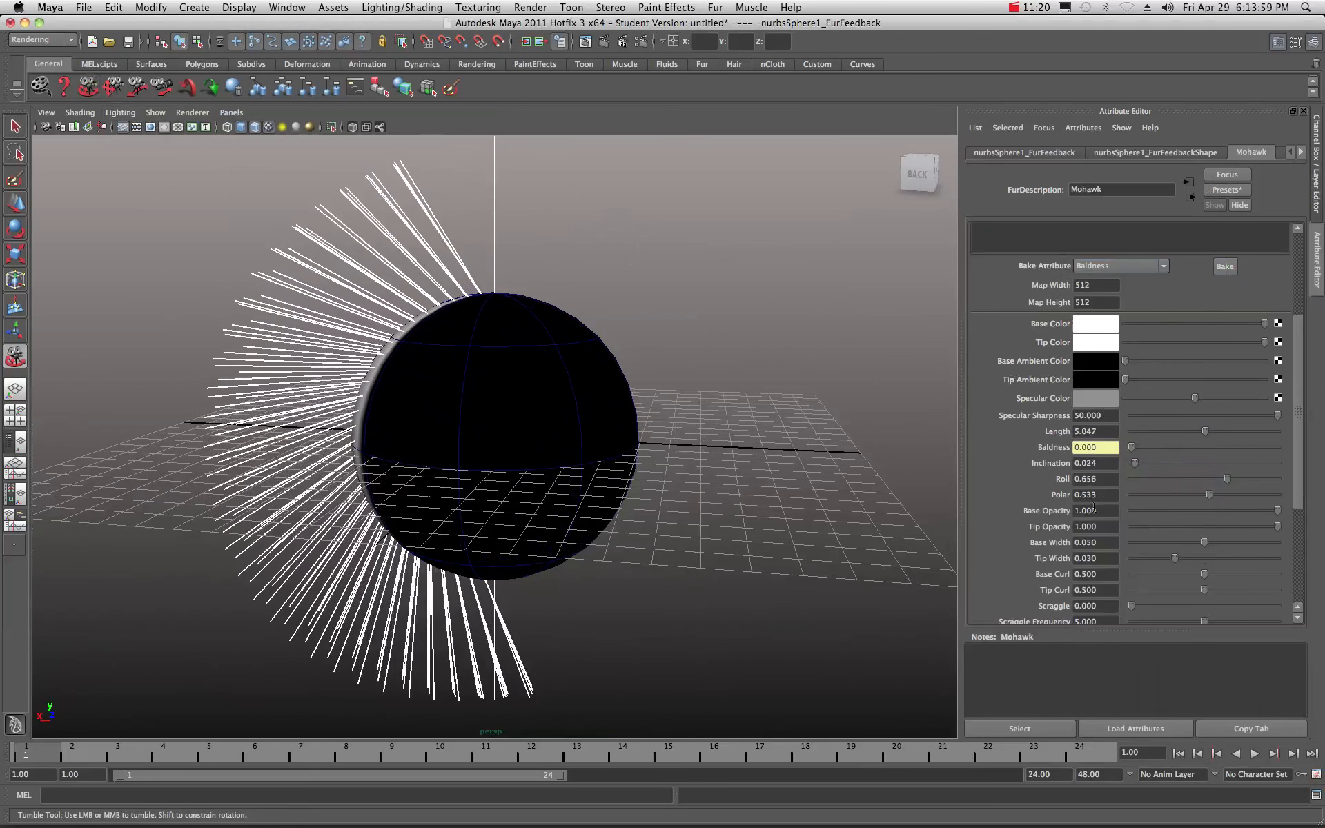
scroll(1046, 501, down, 1)
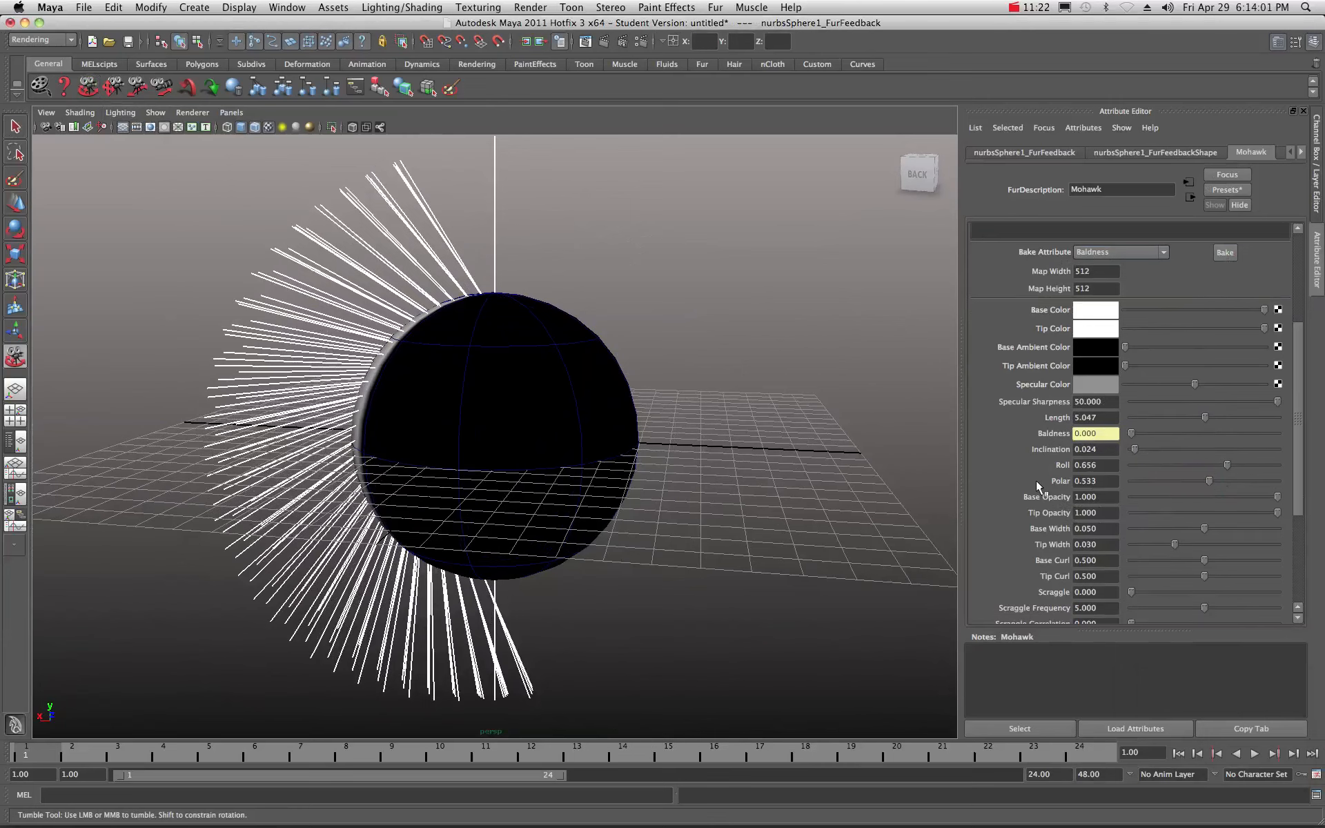
Render the fur with mental ray, then switch the renderer to Maya Software and render it again for comparison
drag(1324, 186, 604, 158)
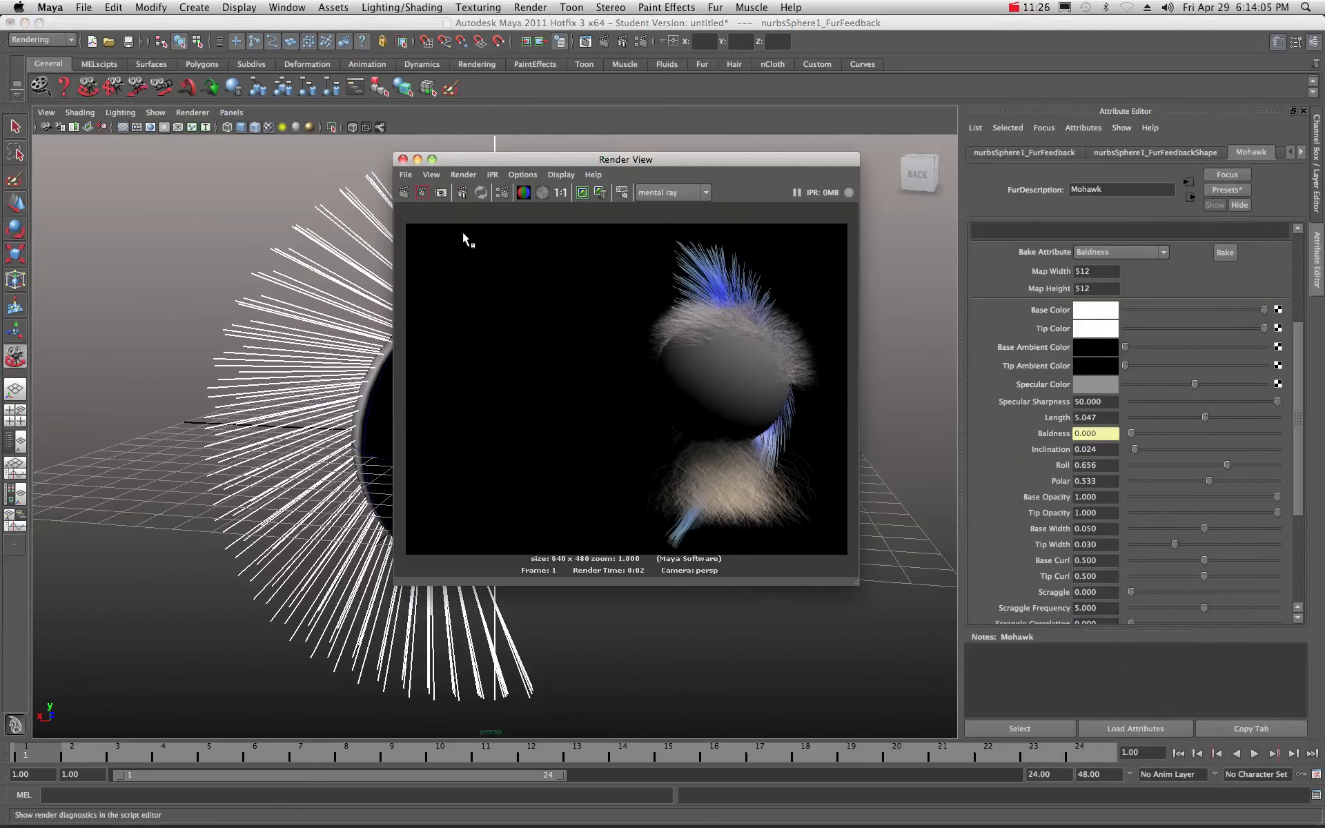
click(403, 194)
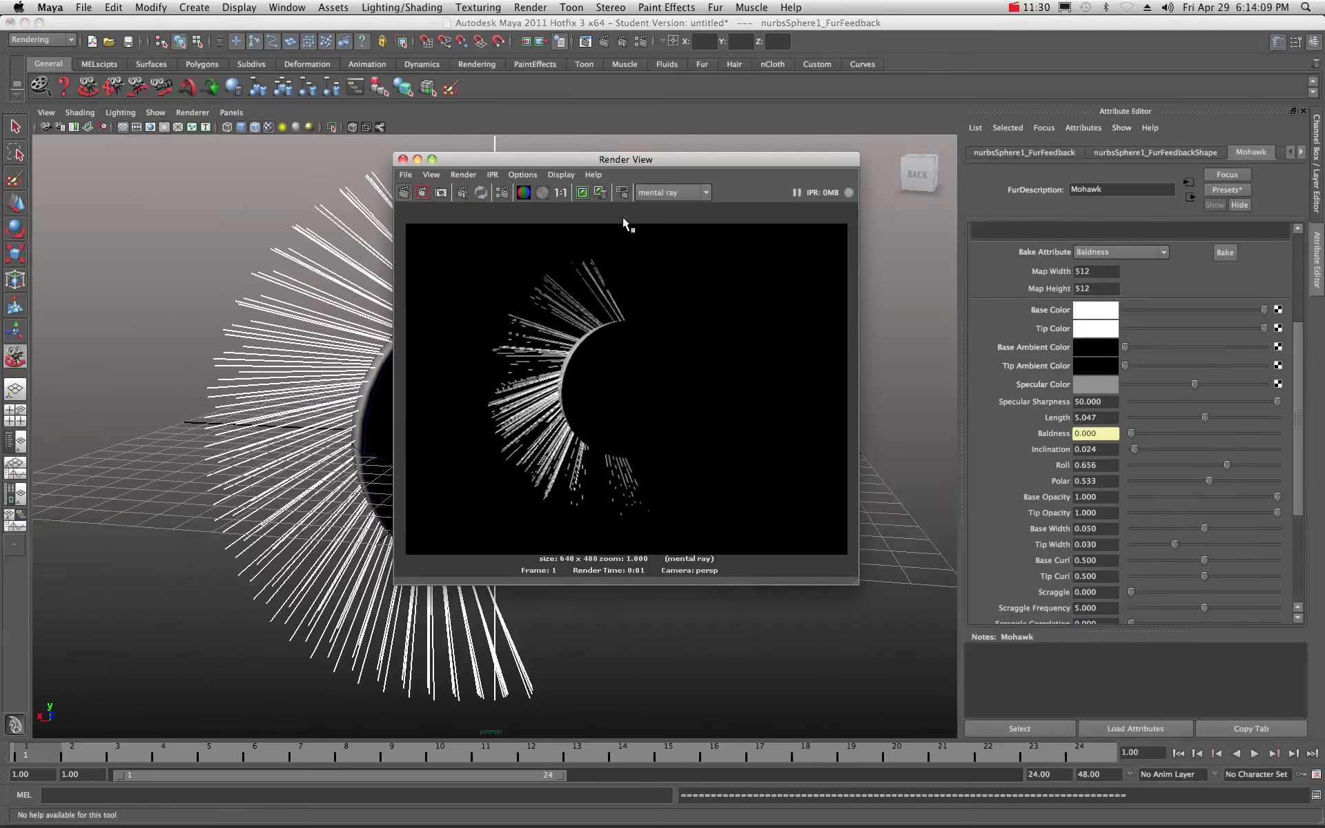
click(708, 193)
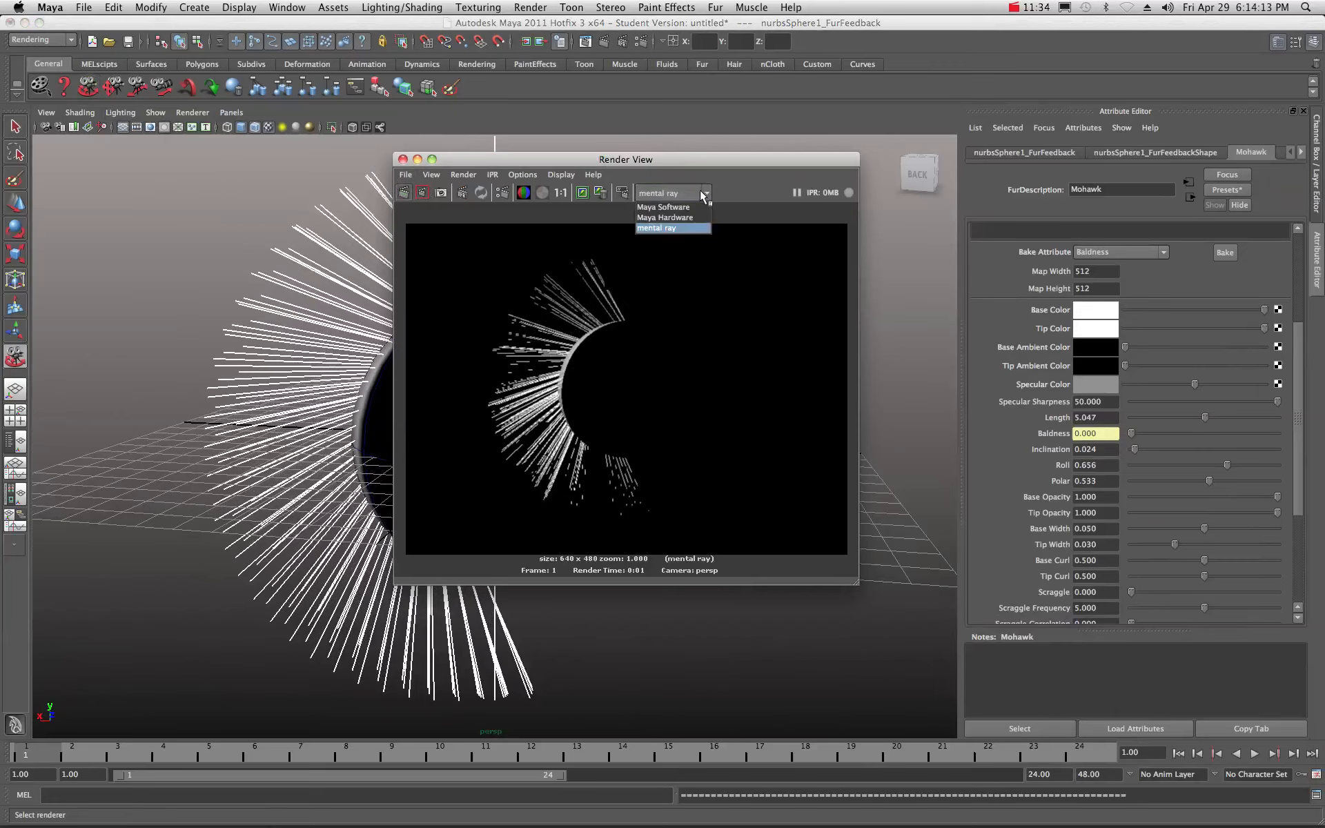
click(663, 208)
click(403, 192)
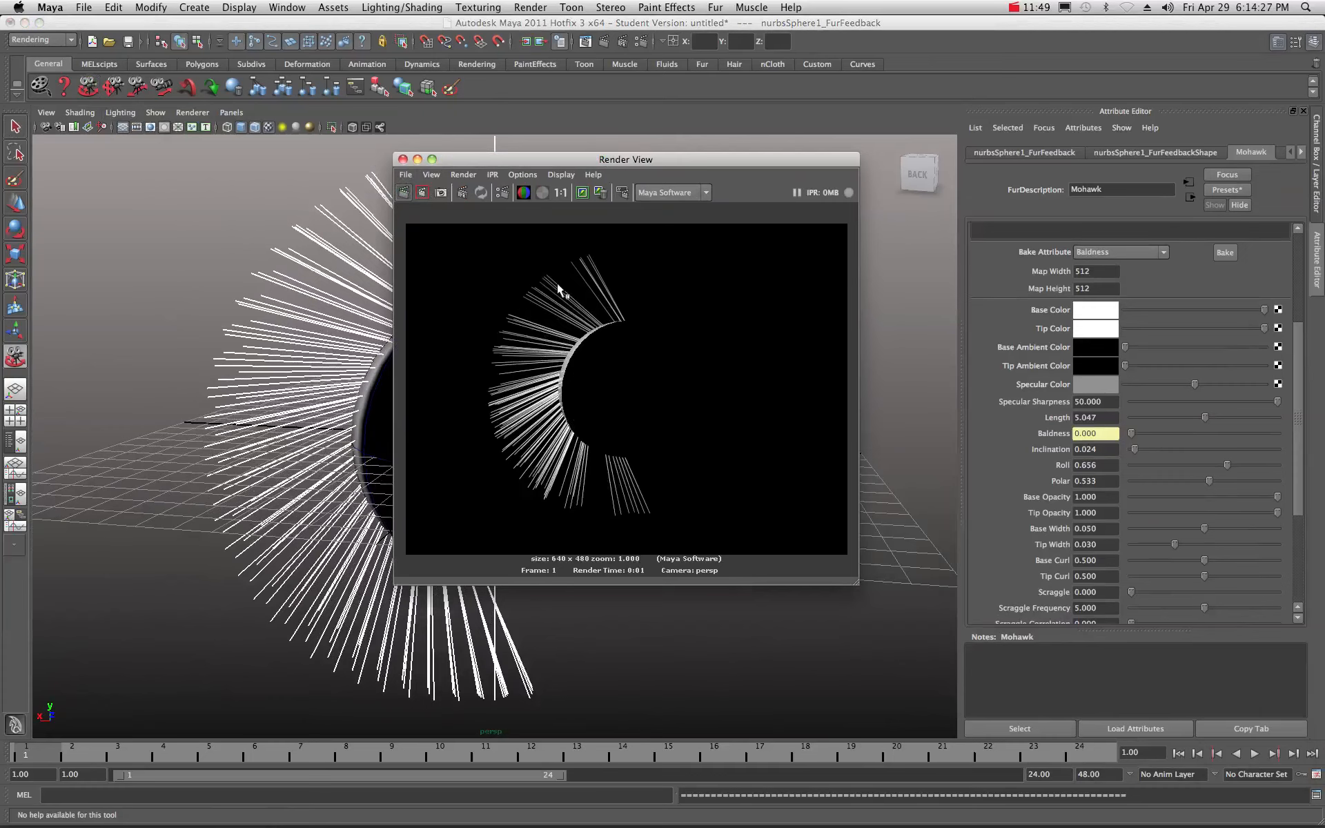
Set the Mohawk fur's Density to 10000 and render it again with Maya Software
scroll(1042, 313, up, 5)
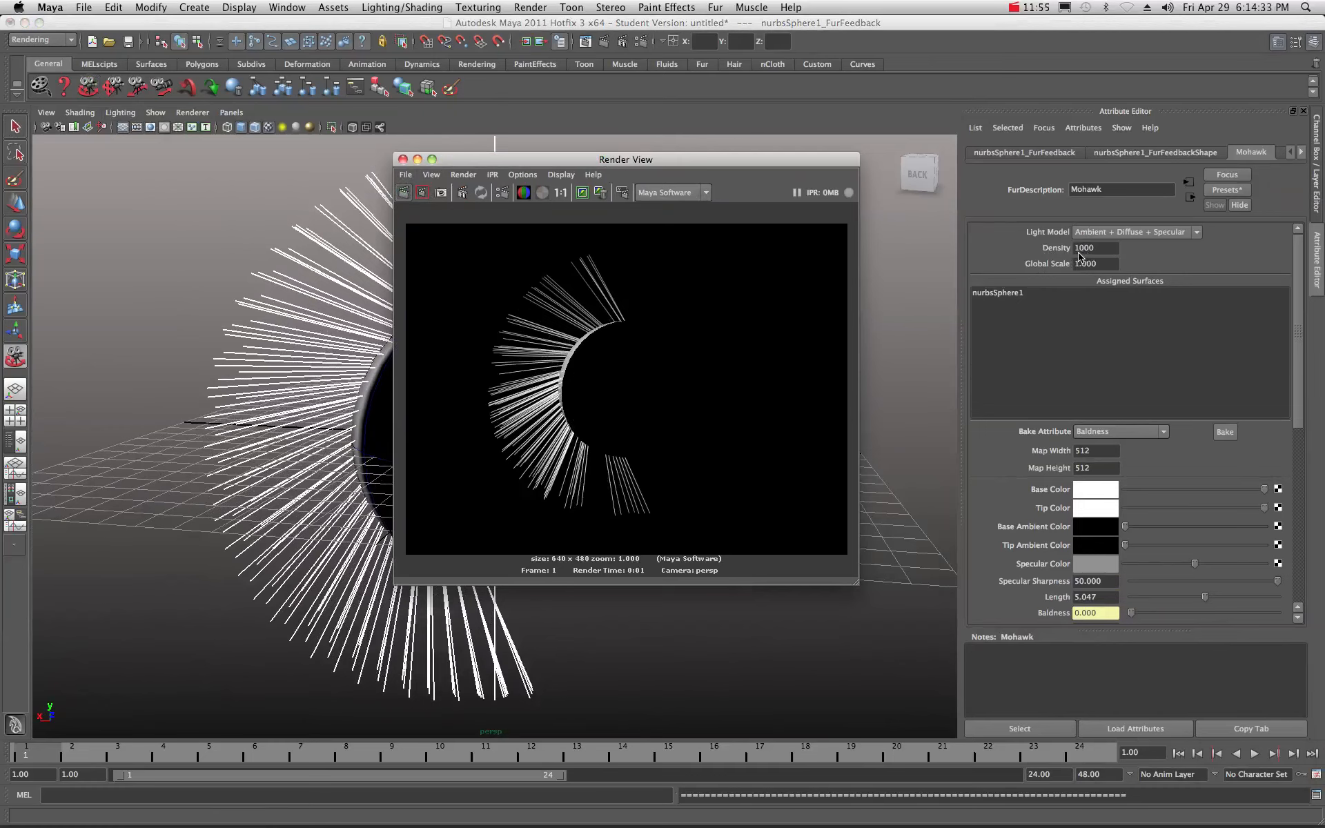
click(1083, 250)
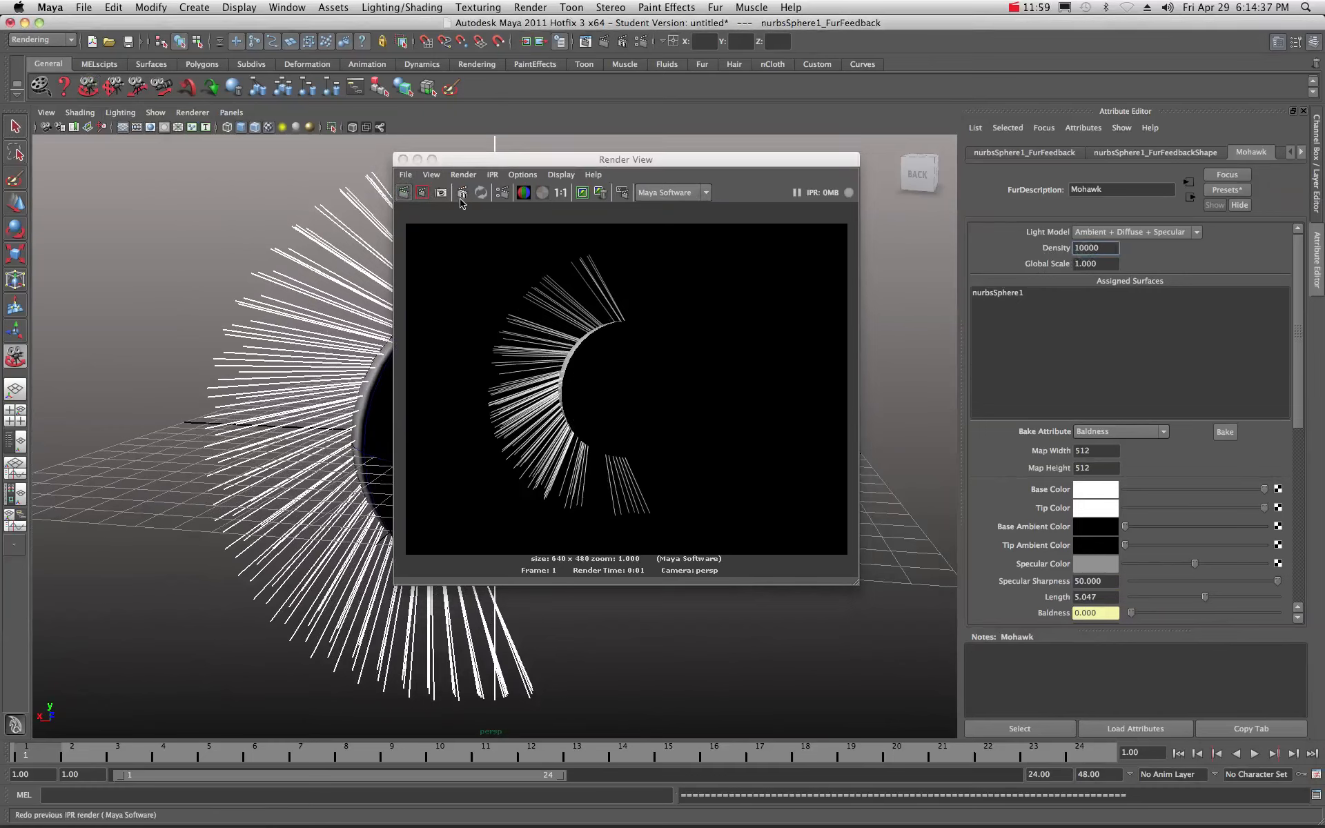
click(404, 192)
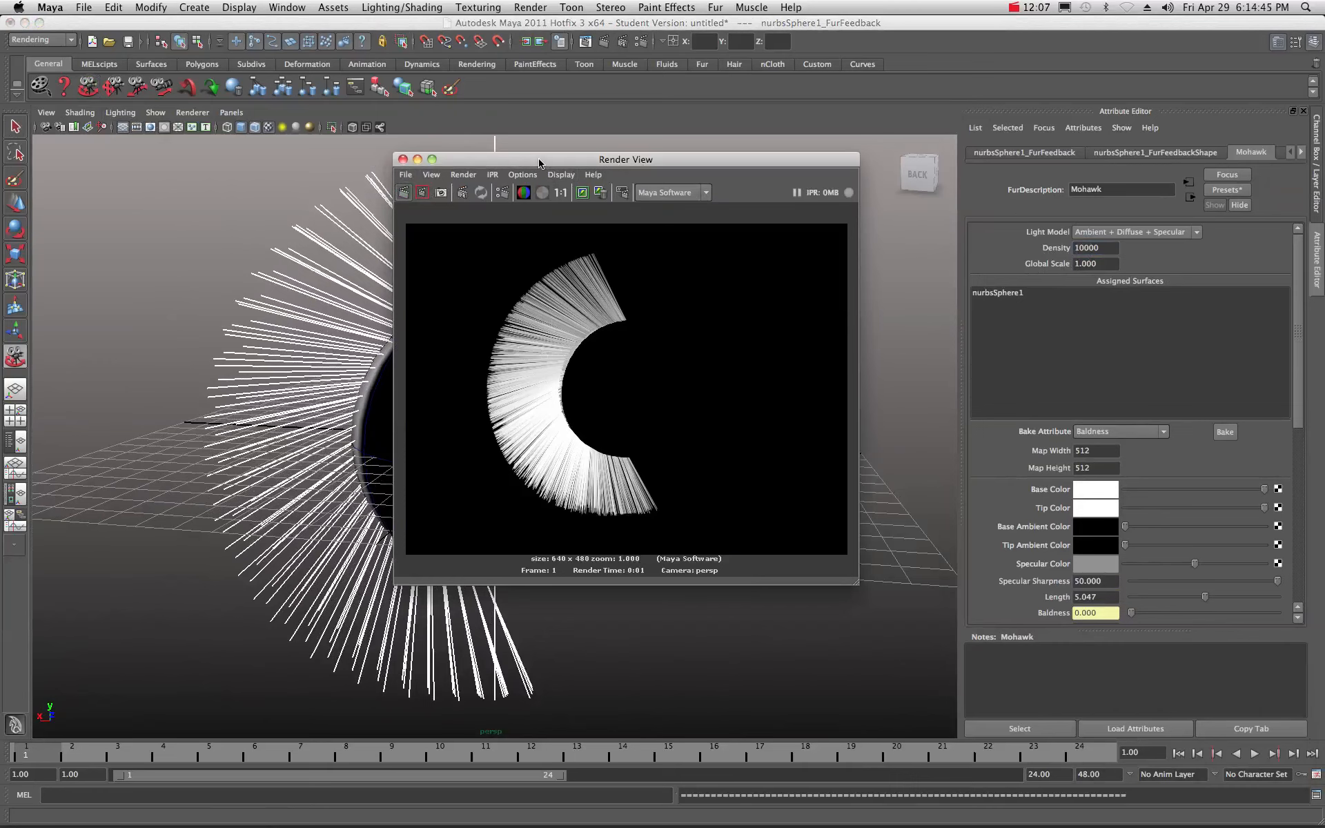
drag(537, 162, 1324, 262)
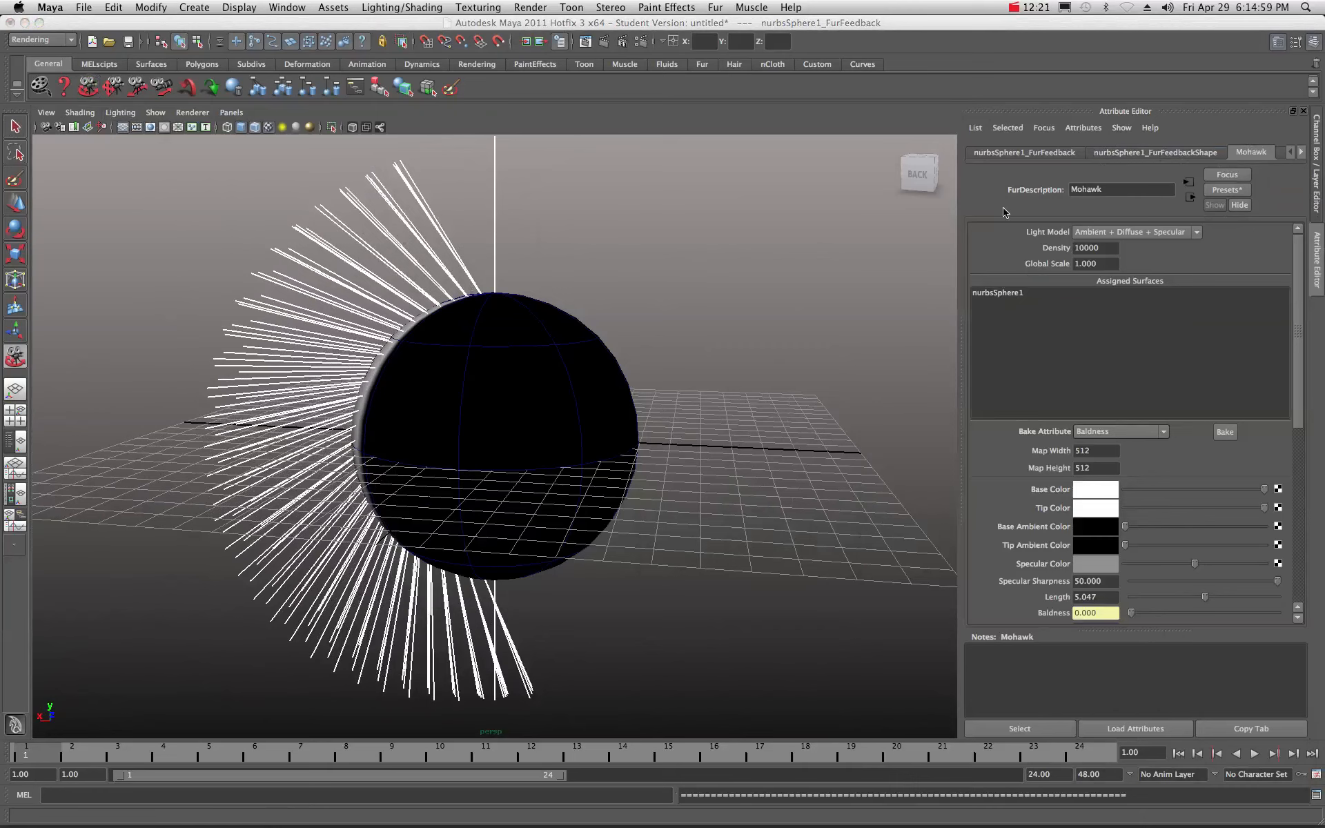
Set the fur feedback shape's U Samples and V Samples to 128 and view the denser fur from the front
click(1137, 152)
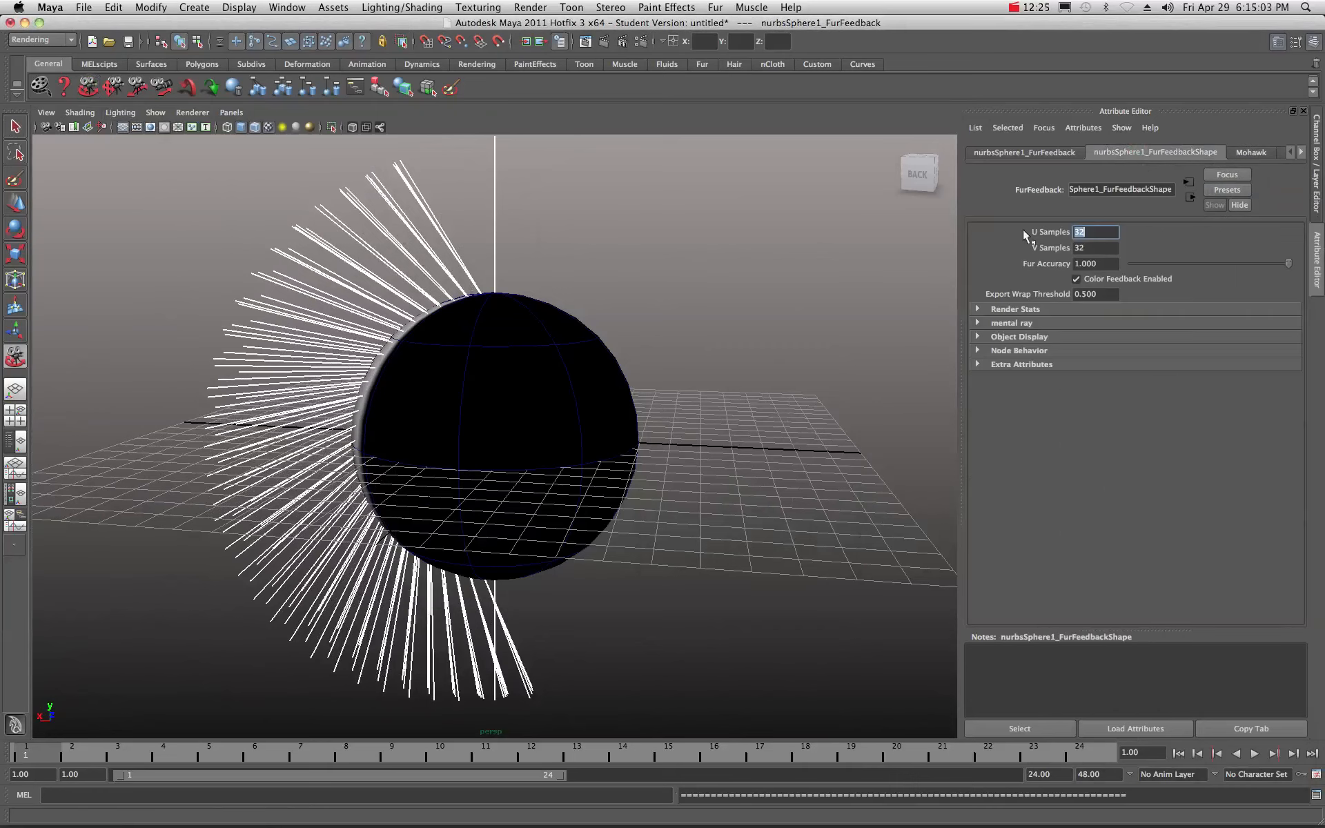
click(1076, 232)
text(128)
drag(1091, 252, 1072, 250)
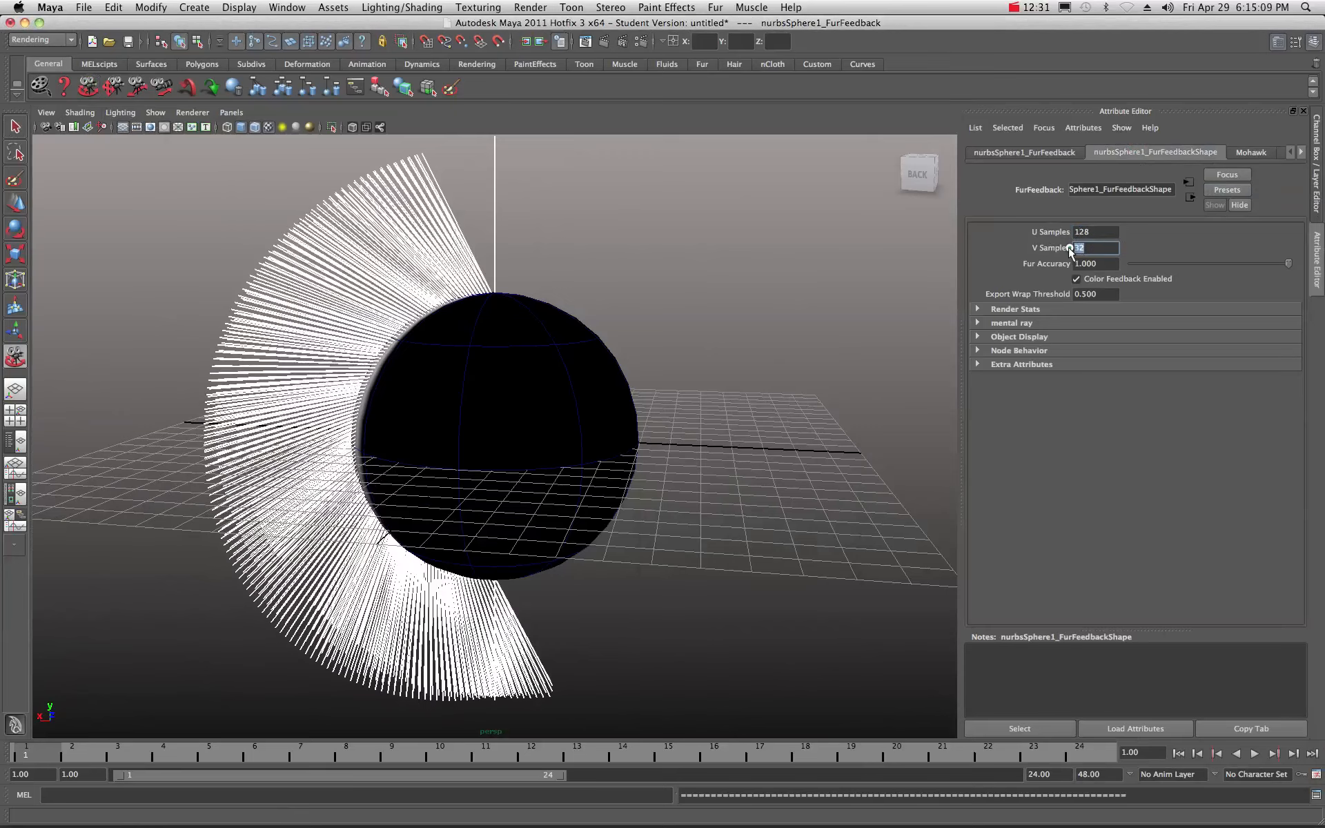
text(128)
click(1096, 232)
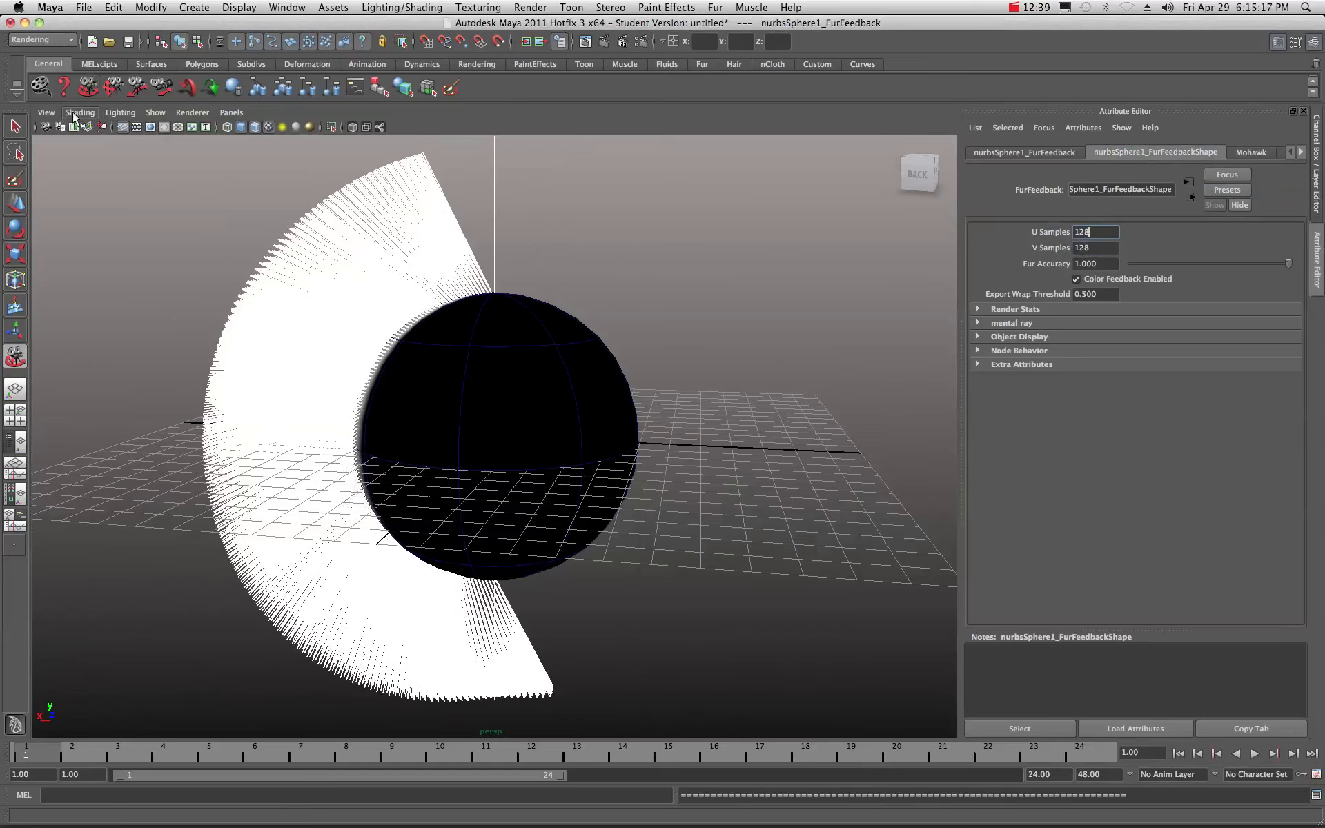
alt+drag(320, 389, 714, 399)
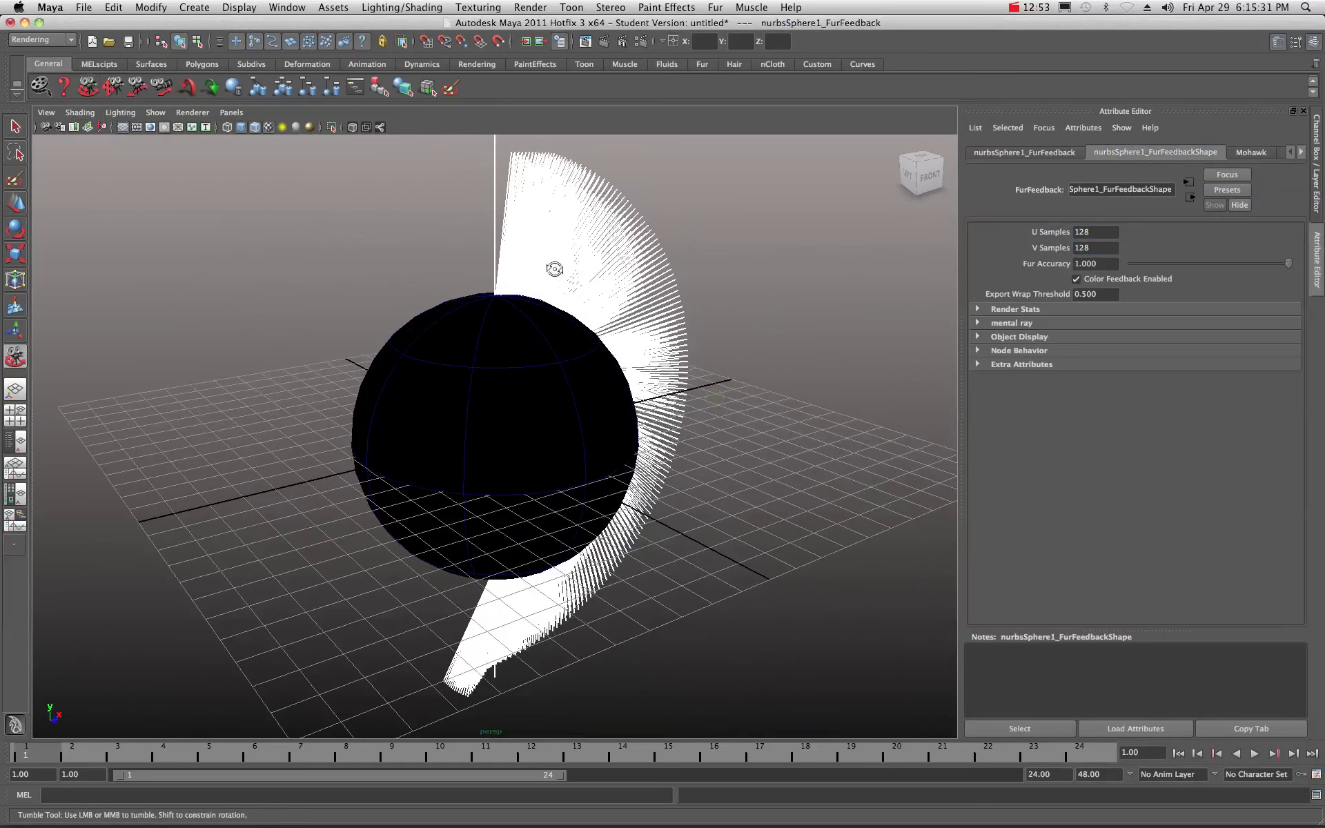
Reselect the fur feedback and set the Mohawk fur description's Base Color to dark reddish brown
click(15, 126)
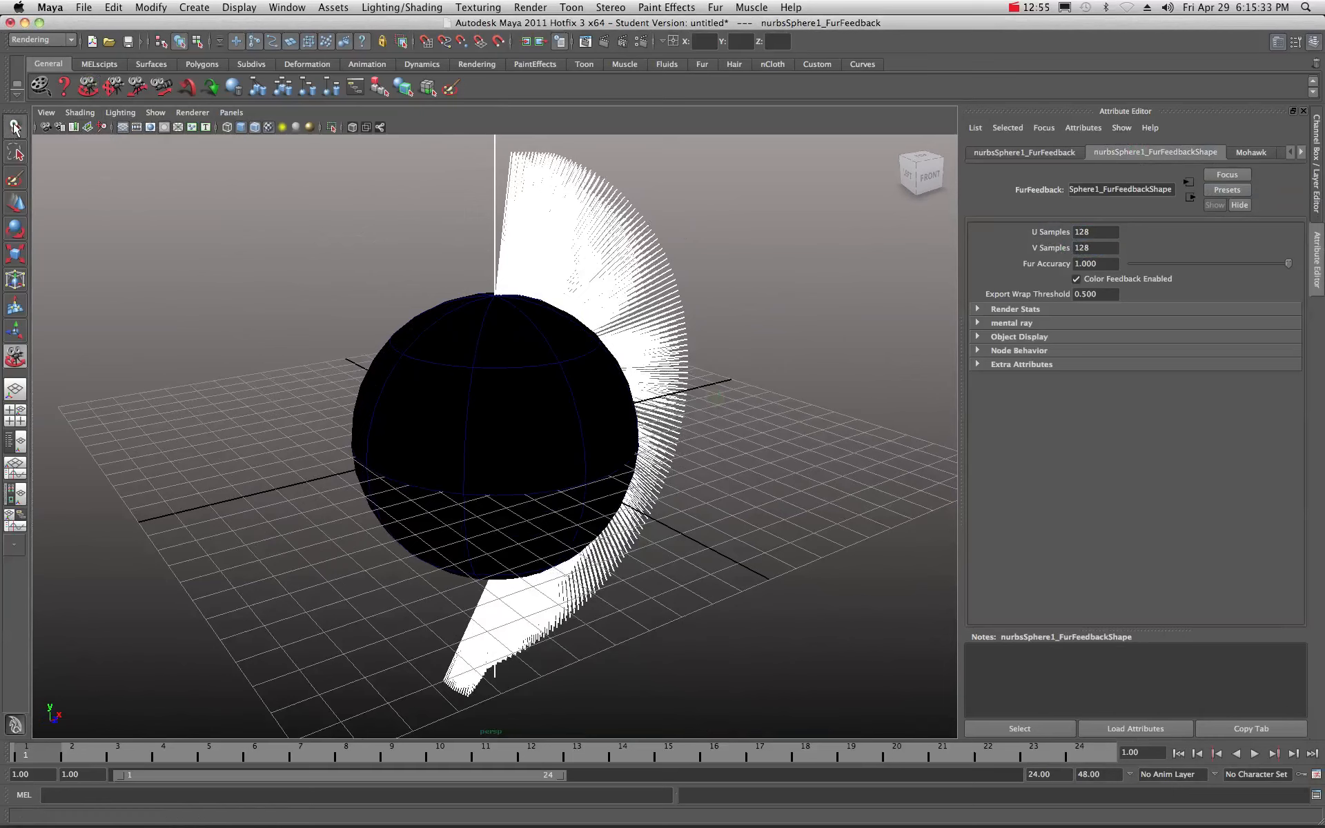
click(666, 216)
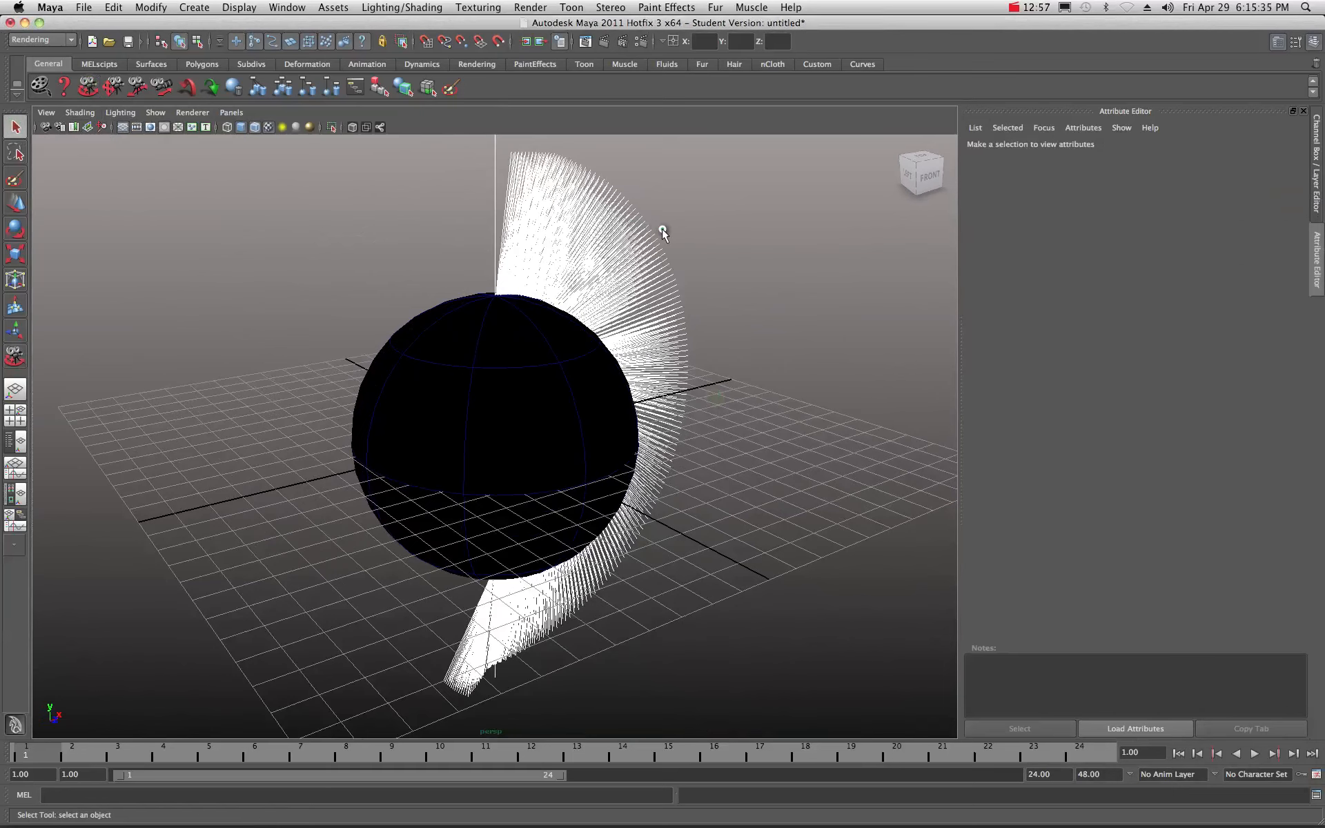
click(675, 304)
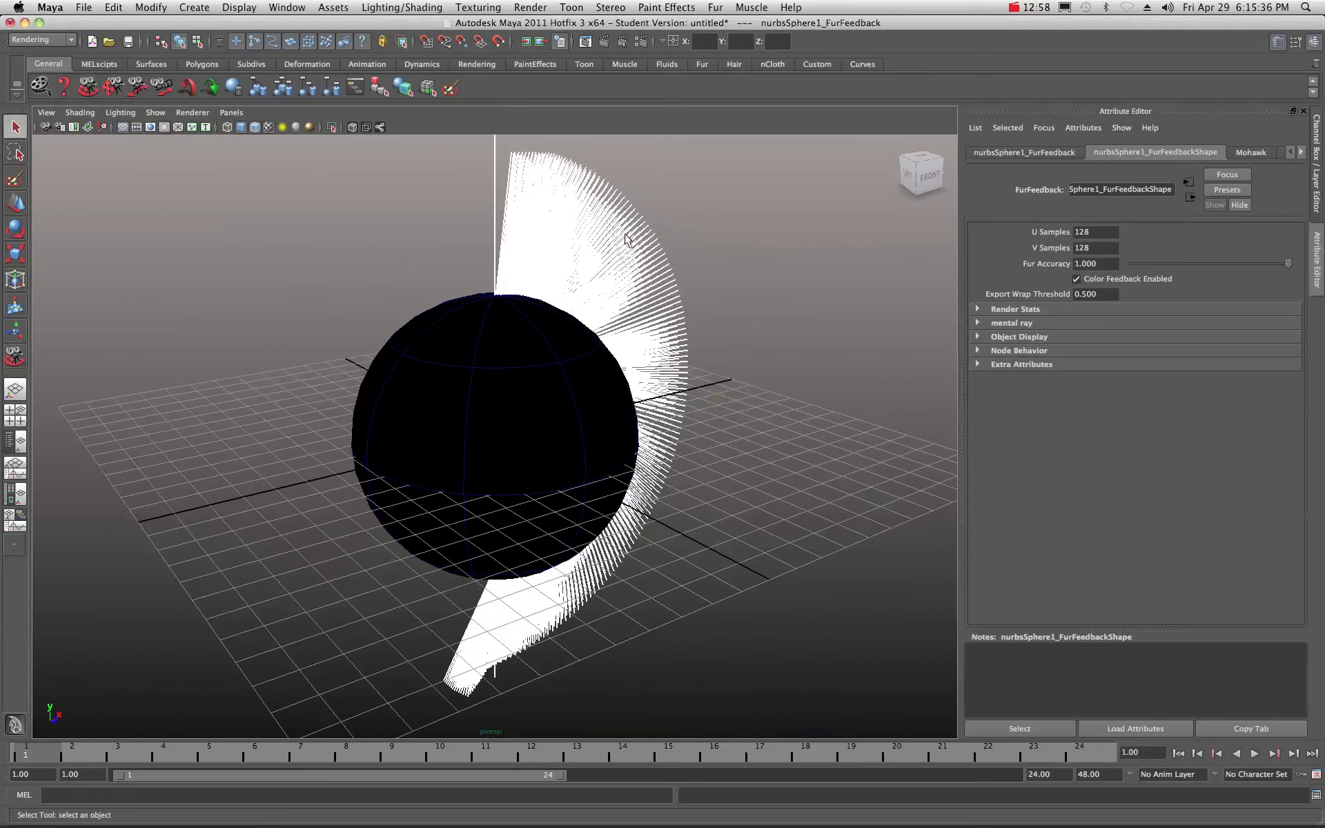
click(1248, 155)
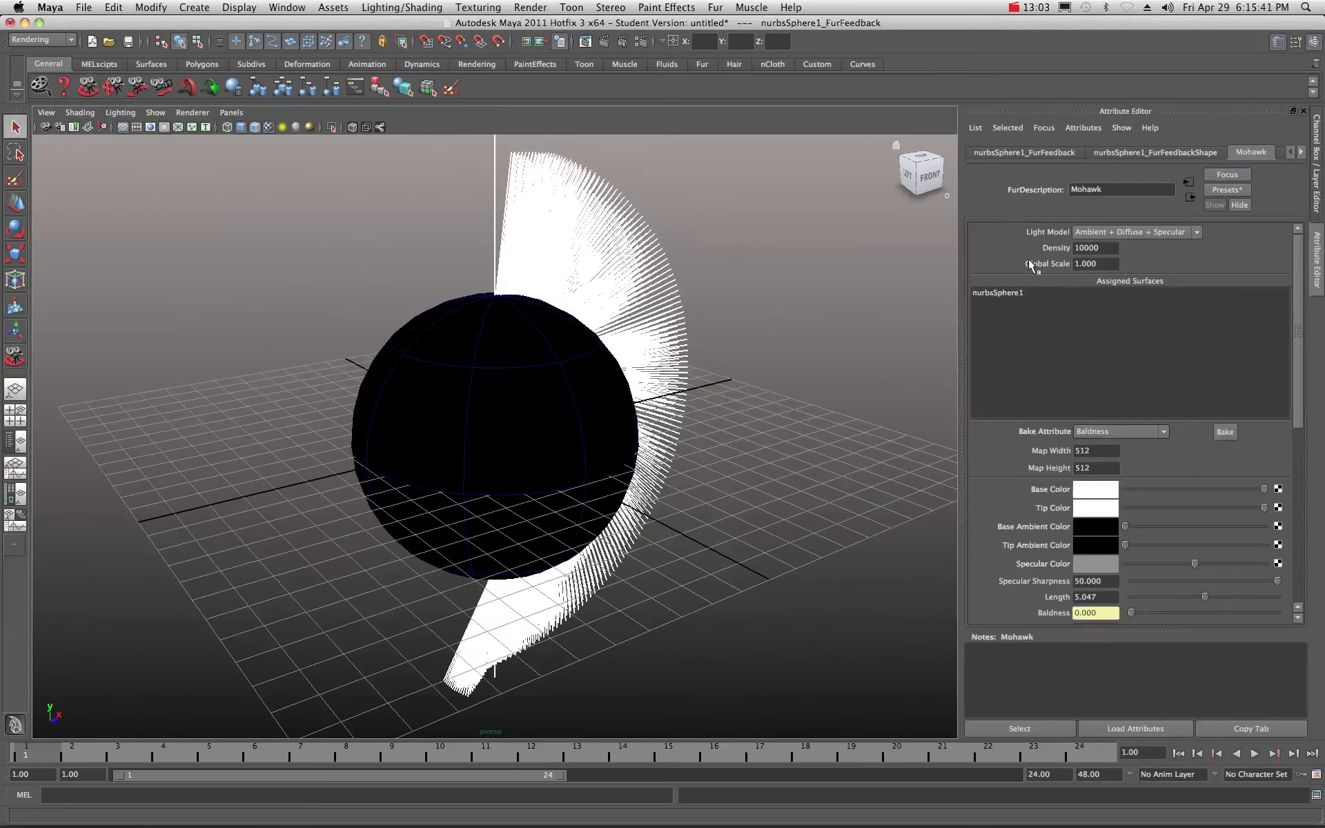
click(1093, 493)
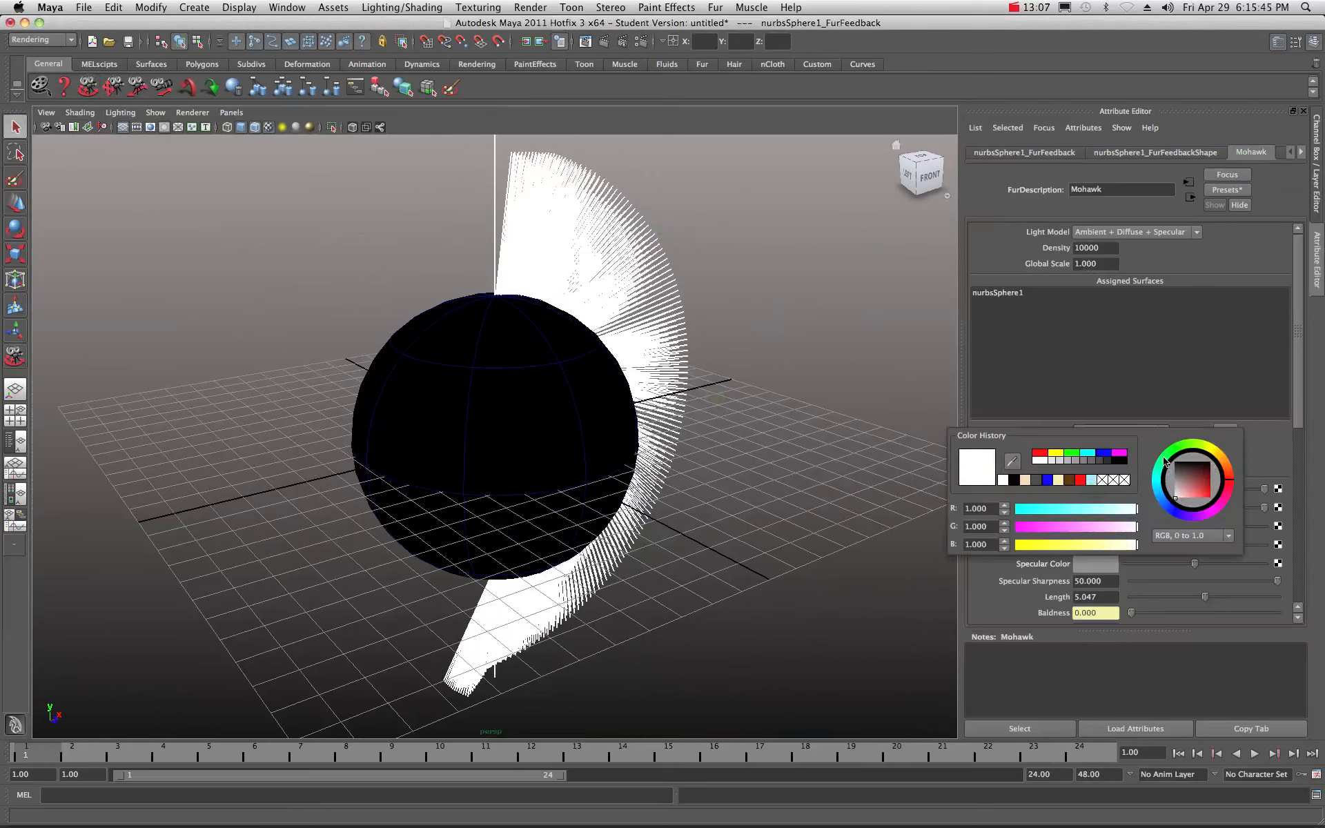
click(1229, 471)
click(1206, 477)
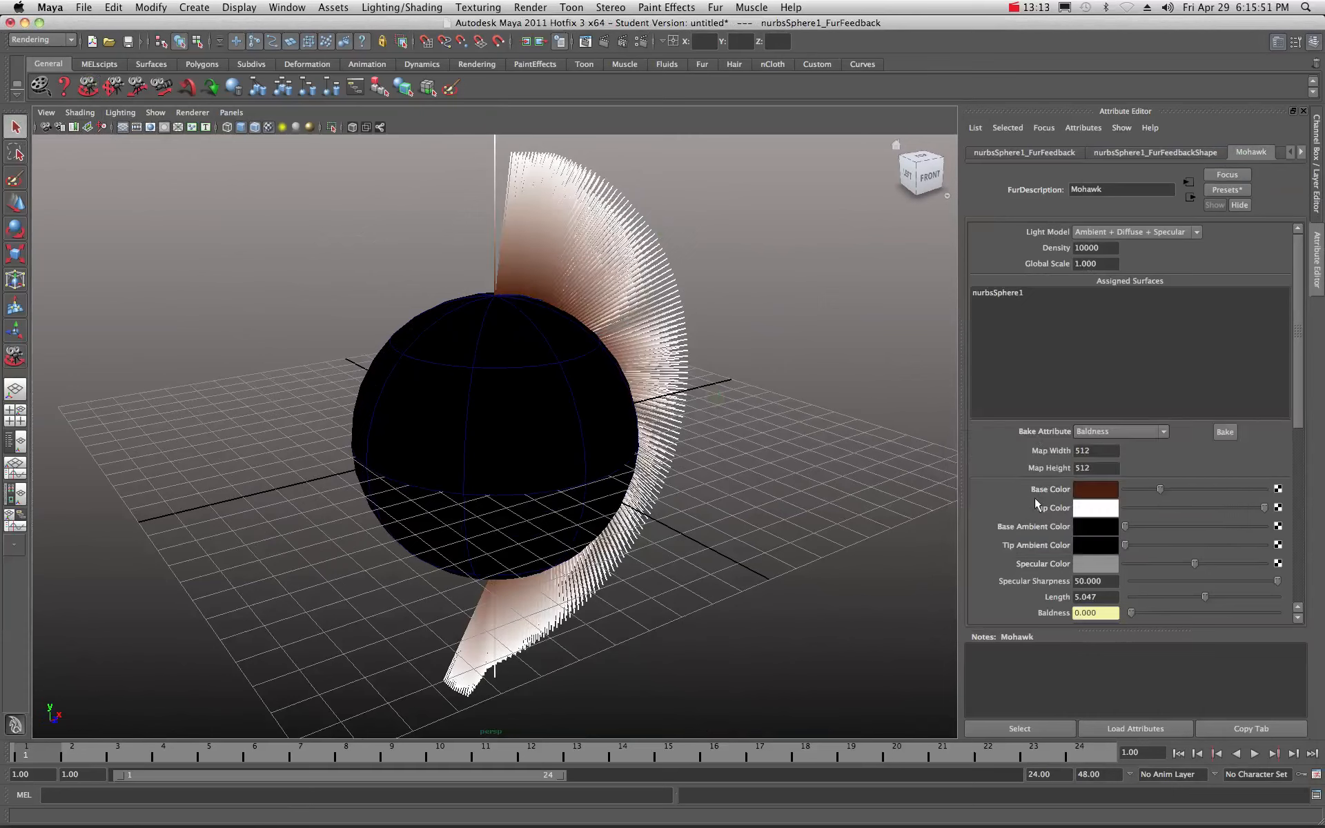
Set the Mohawk fur's Tip Color to a pale sandy blond and render the coloured fur with Maya Software
click(1095, 510)
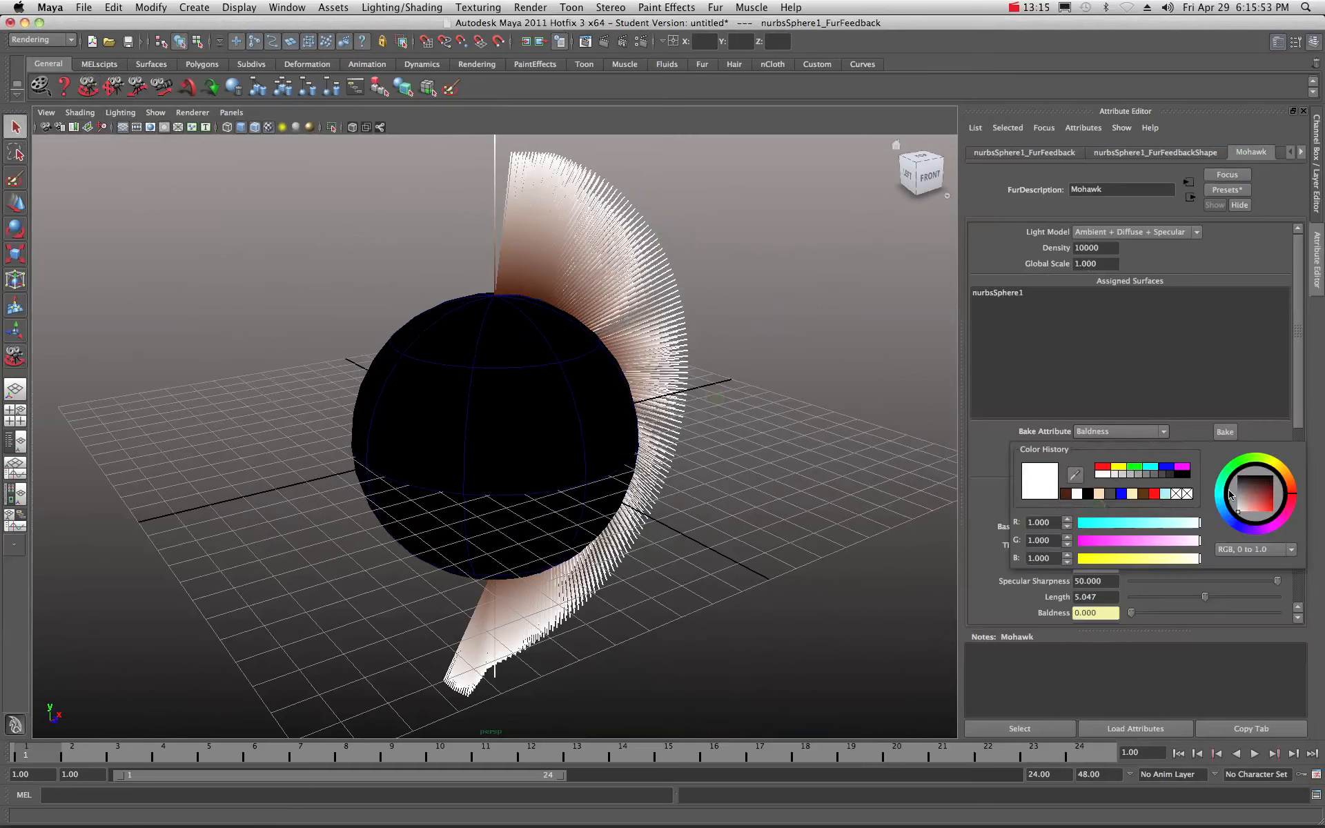
drag(1285, 475, 1284, 468)
click(1257, 514)
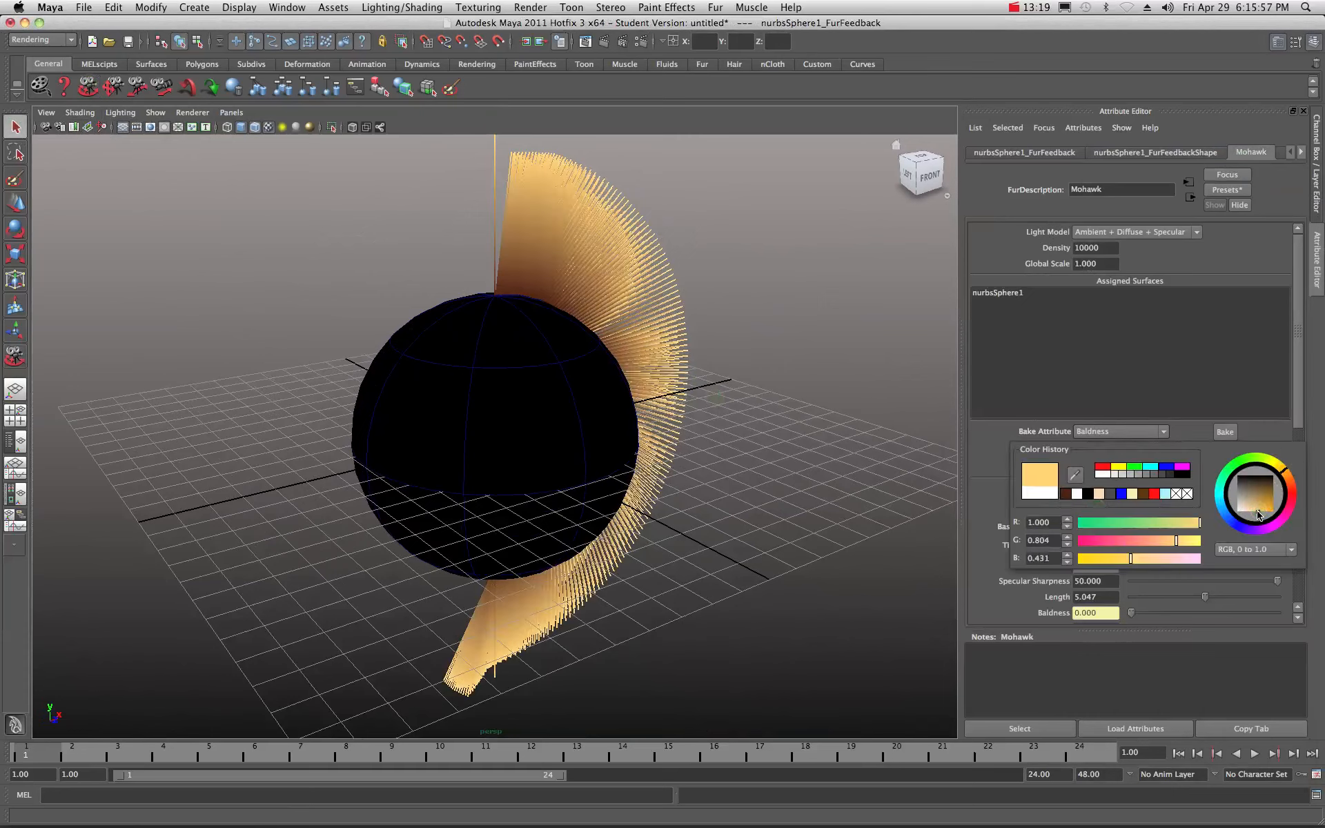
click(1253, 514)
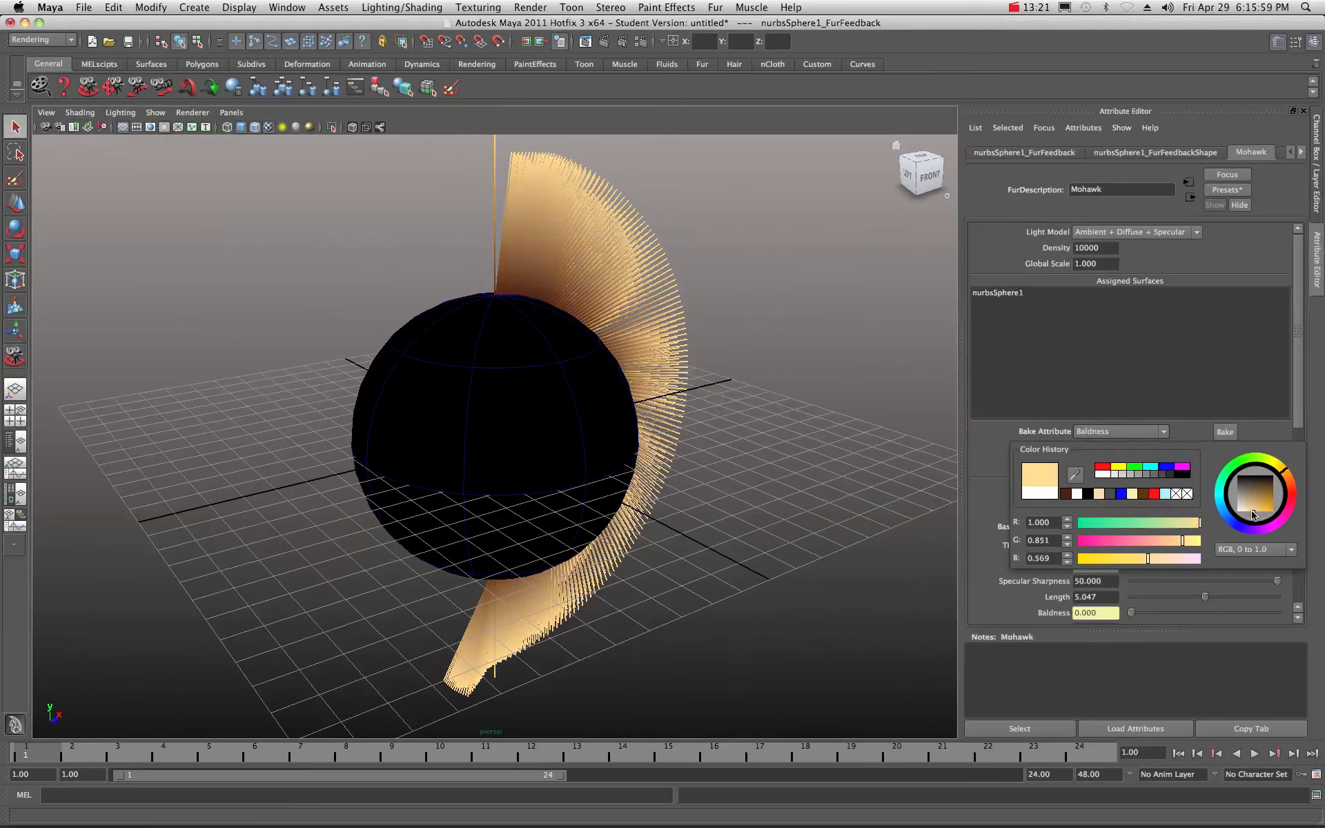
click(1250, 513)
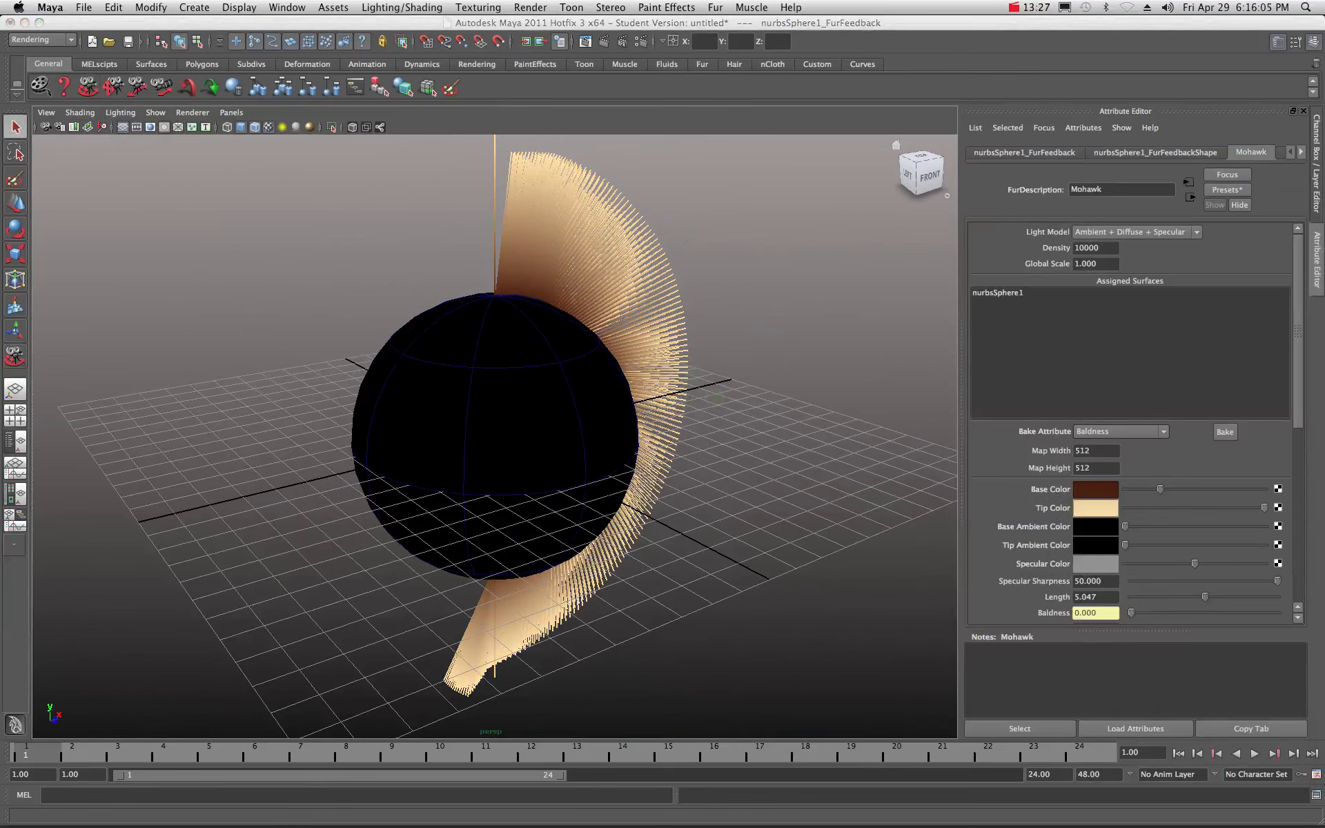
drag(1324, 231, 654, 216)
click(567, 249)
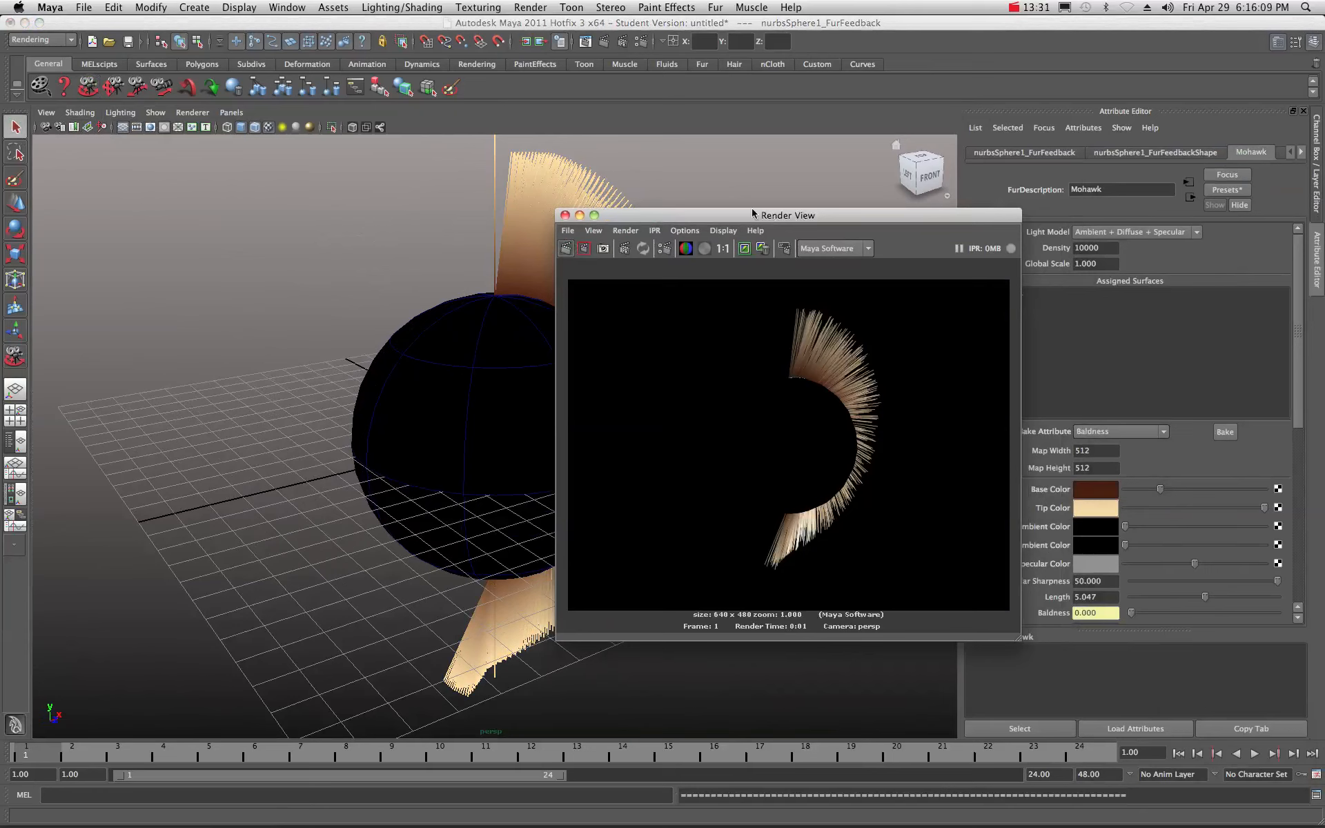
Set the Mohawk fur's Base Width to 0.008 and its Tip Width to 0.004
drag(707, 219, 797, 211)
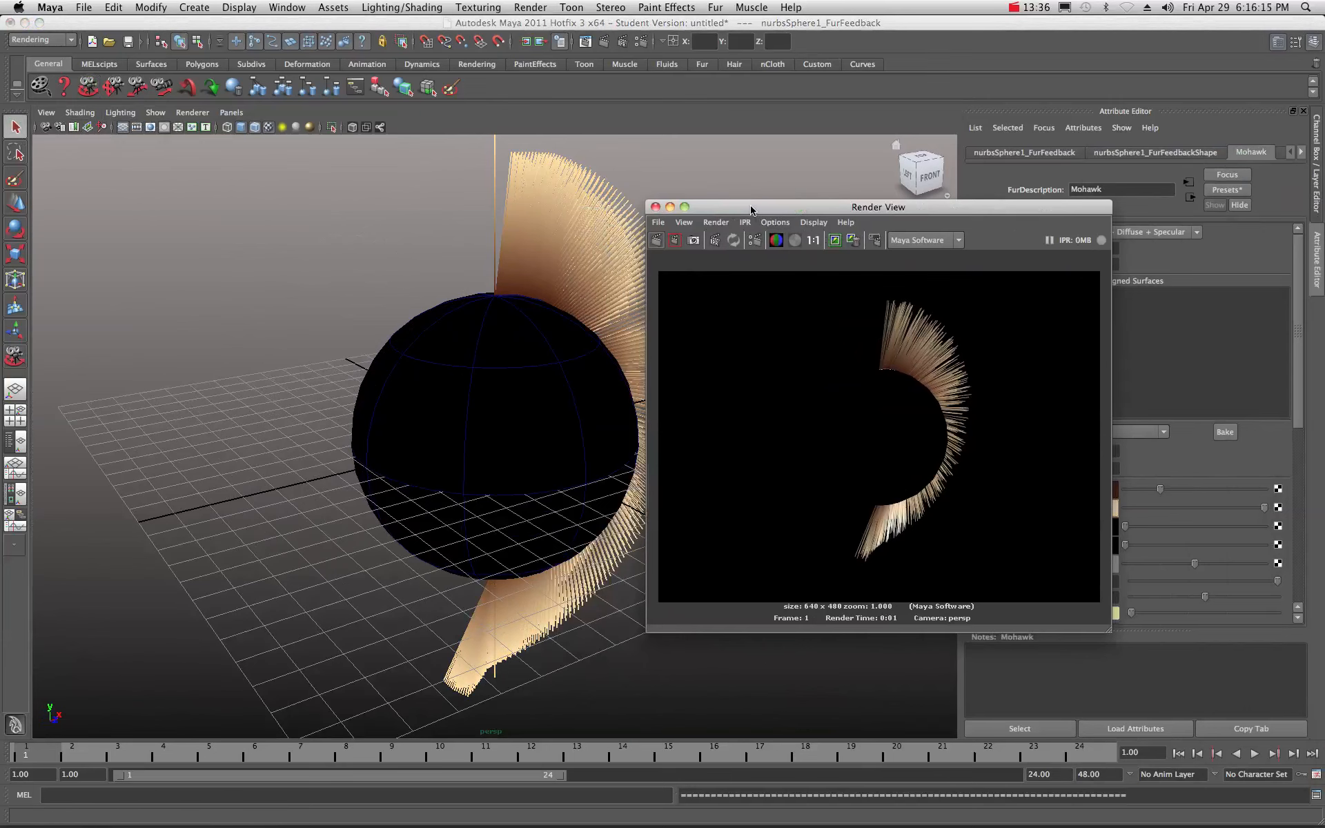
drag(751, 210, 1324, 218)
scroll(1046, 505, down, 3)
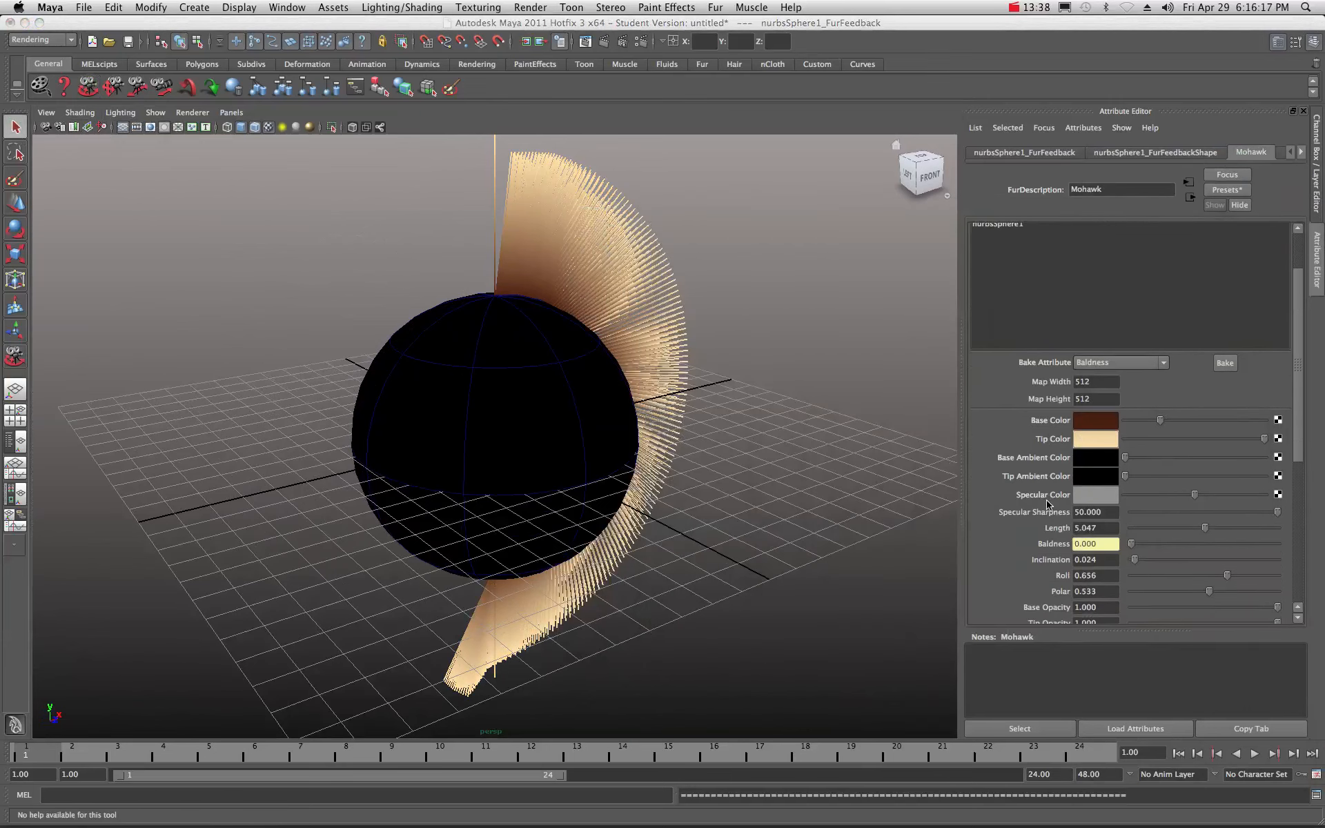
scroll(1046, 505, down, 6)
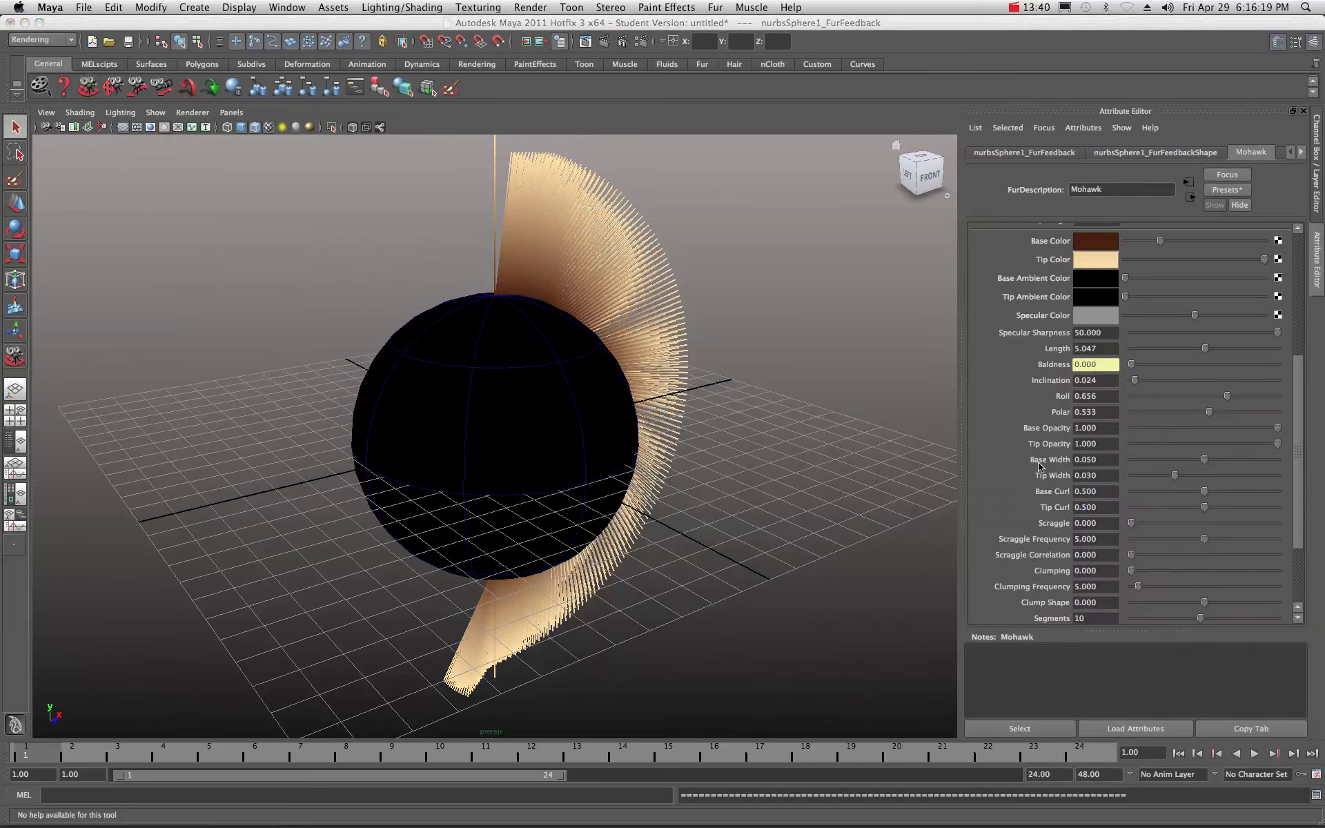
click(1089, 467)
drag(1088, 467, 1103, 466)
text(0)
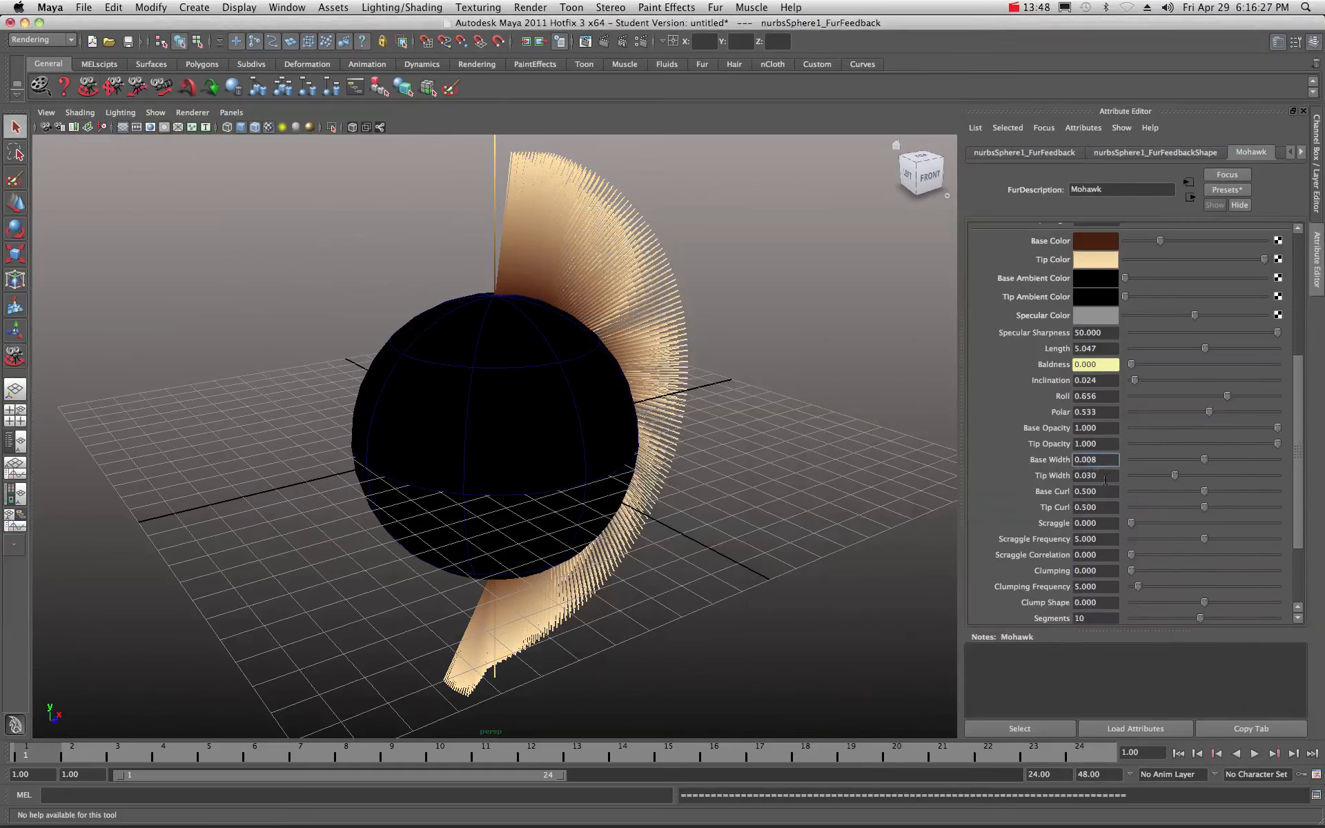
click(1088, 476)
drag(1089, 476, 1102, 477)
text(0)
click(1101, 459)
Keep the previous render for comparison, render the thinner Mohawk fur with Maya Software, and keep that image too
drag(1324, 206, 524, 201)
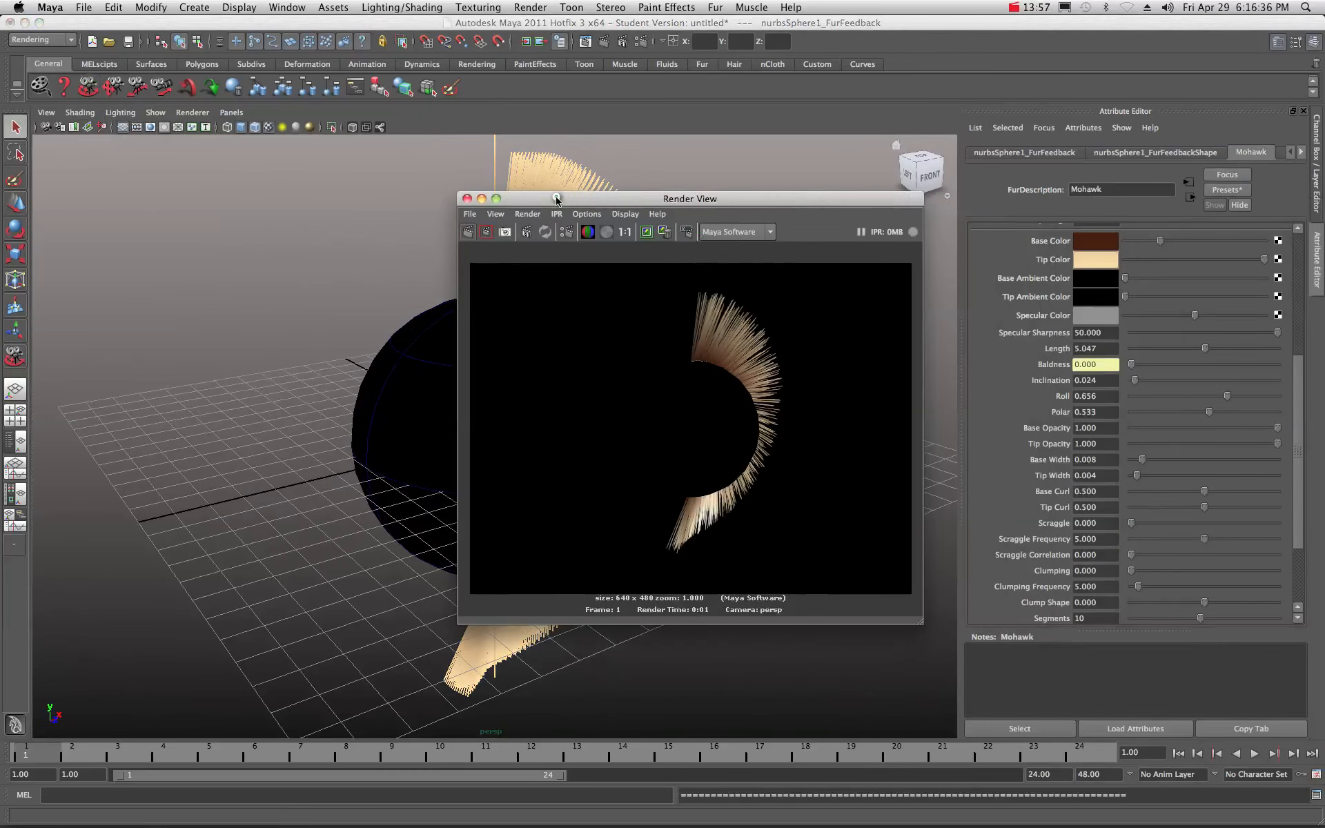
click(647, 233)
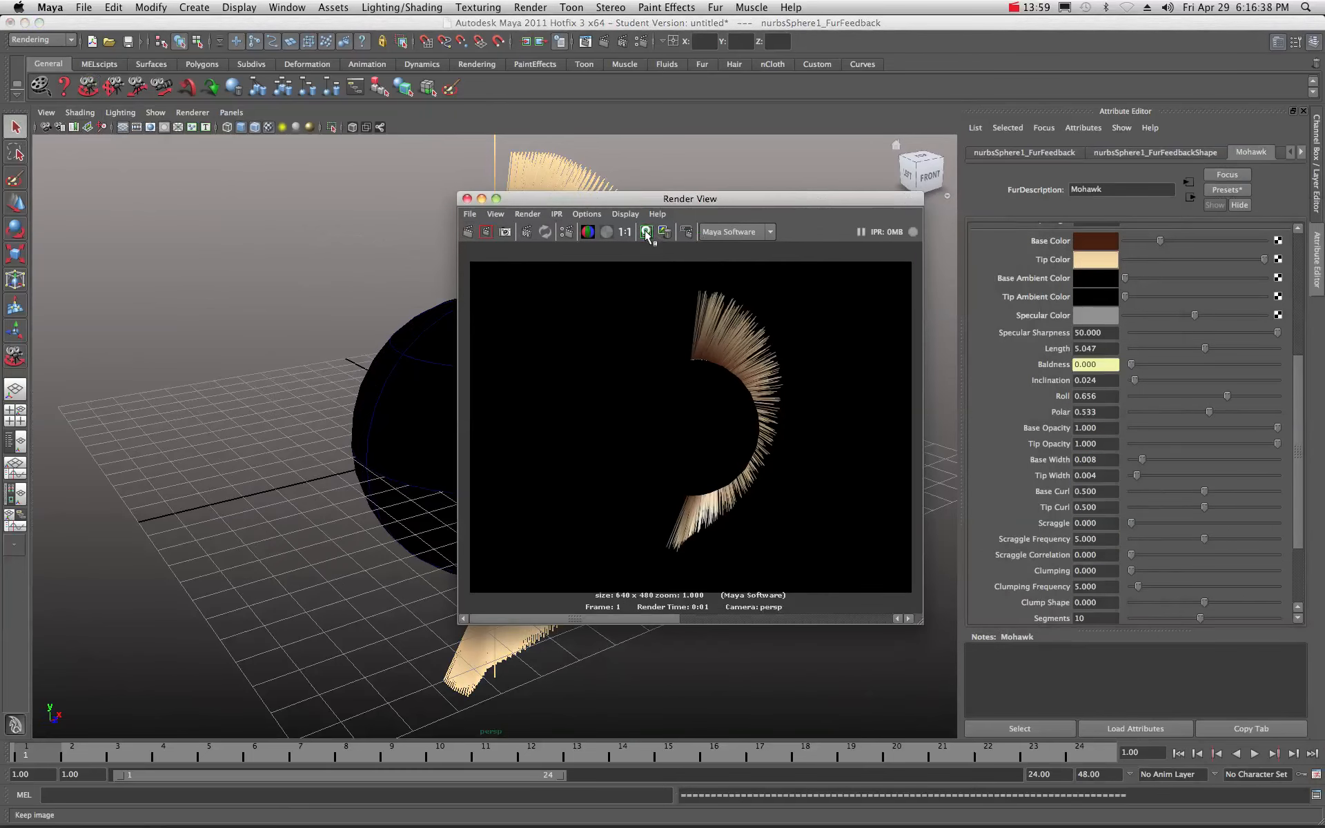
click(467, 233)
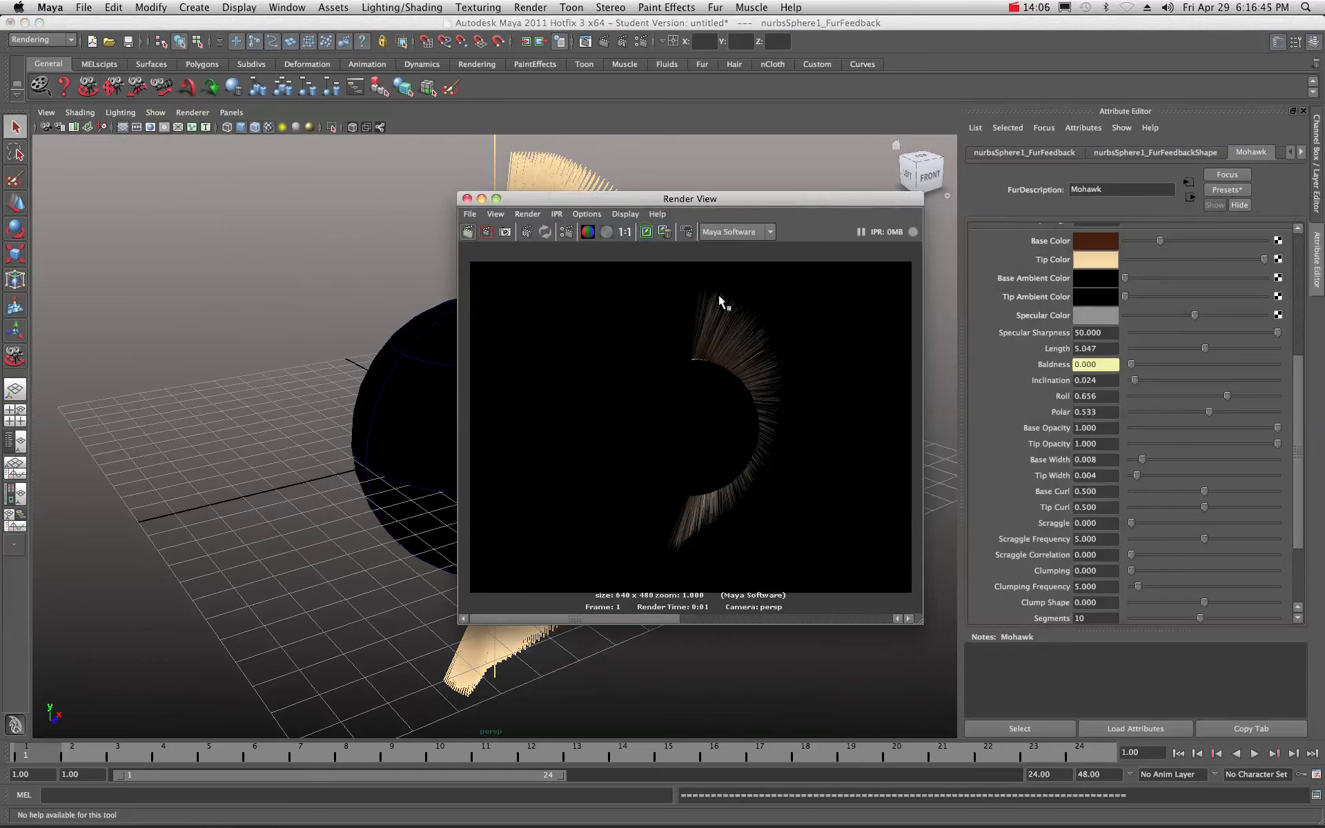
click(647, 231)
drag(504, 616, 610, 620)
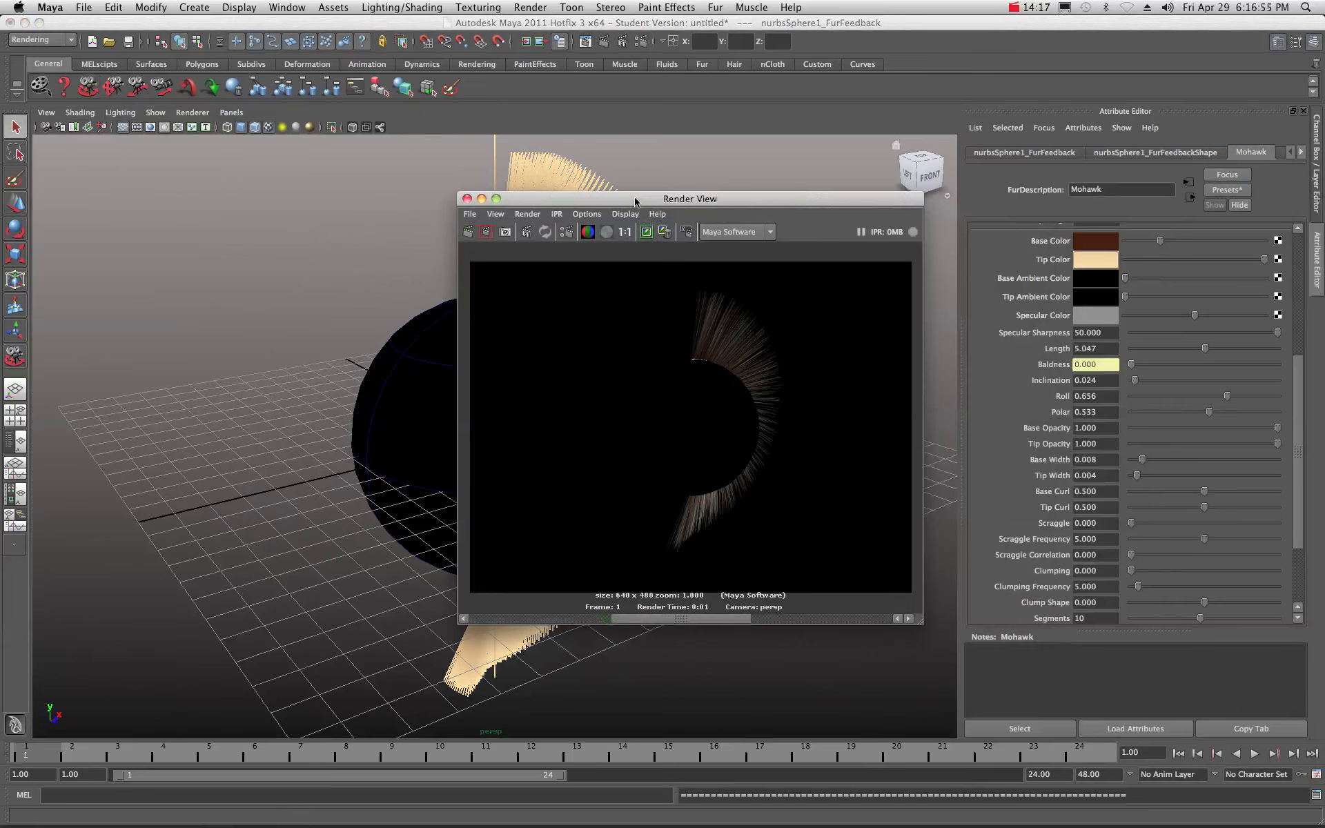
Set the Mohawk fur description's Density to 100000
drag(635, 200, 936, 228)
click(769, 226)
scroll(1228, 371, up, 6)
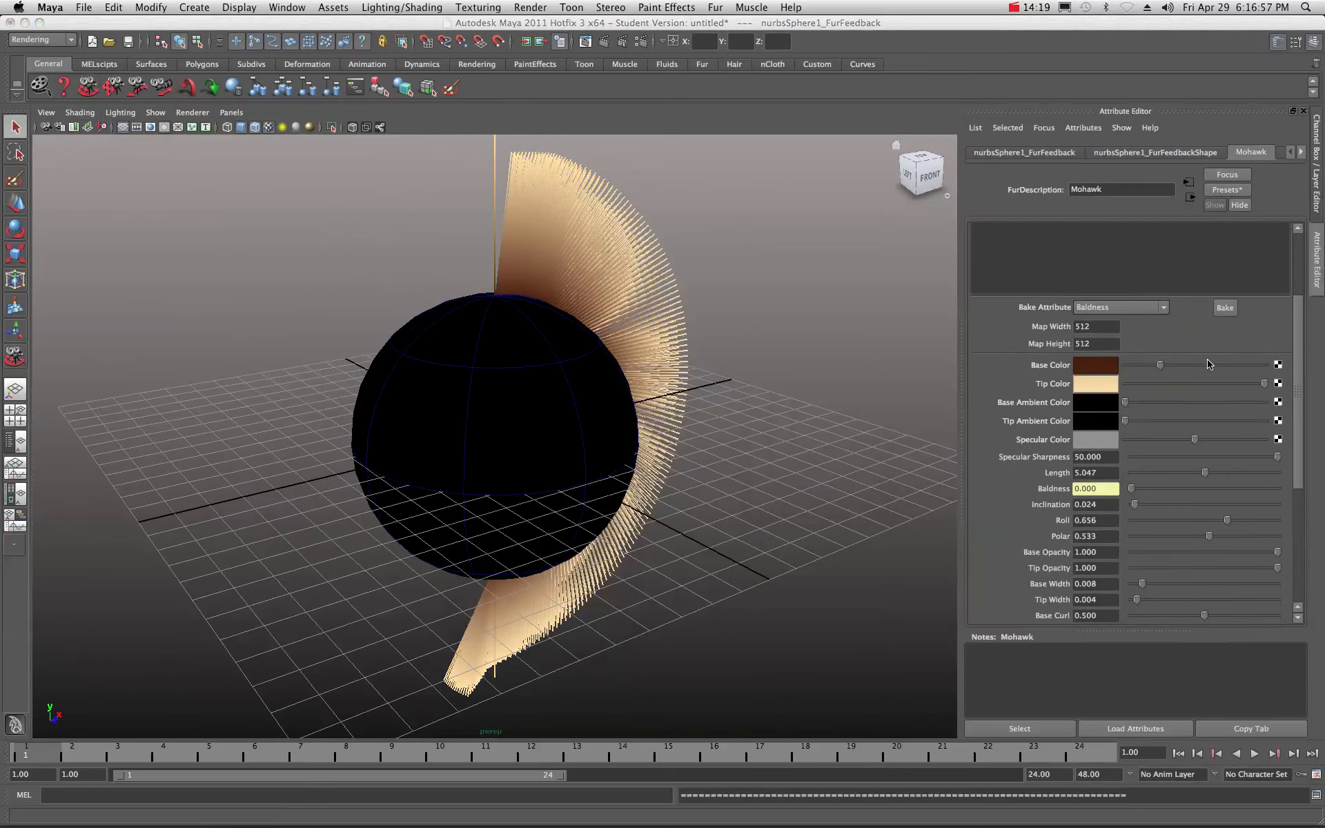
scroll(1204, 362, up, 1)
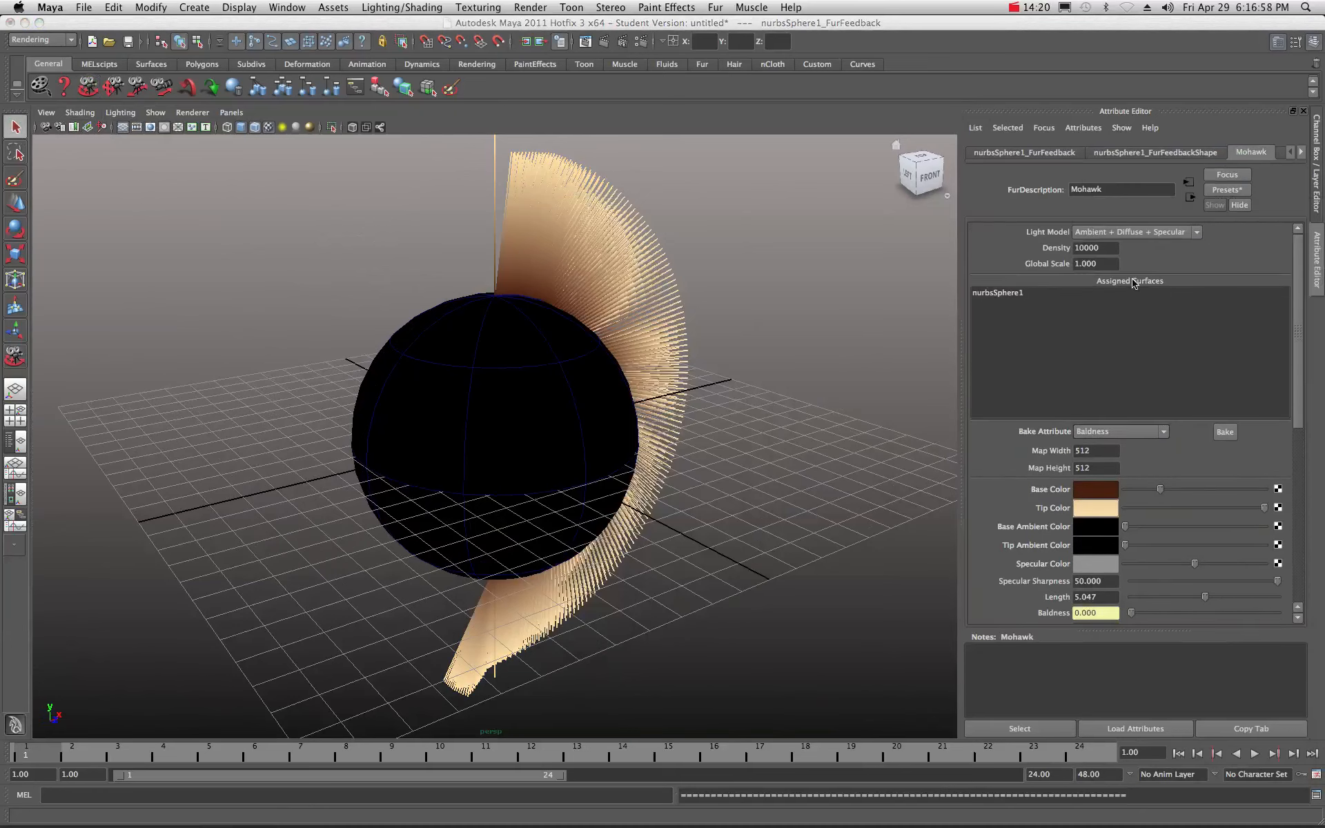
click(1088, 252)
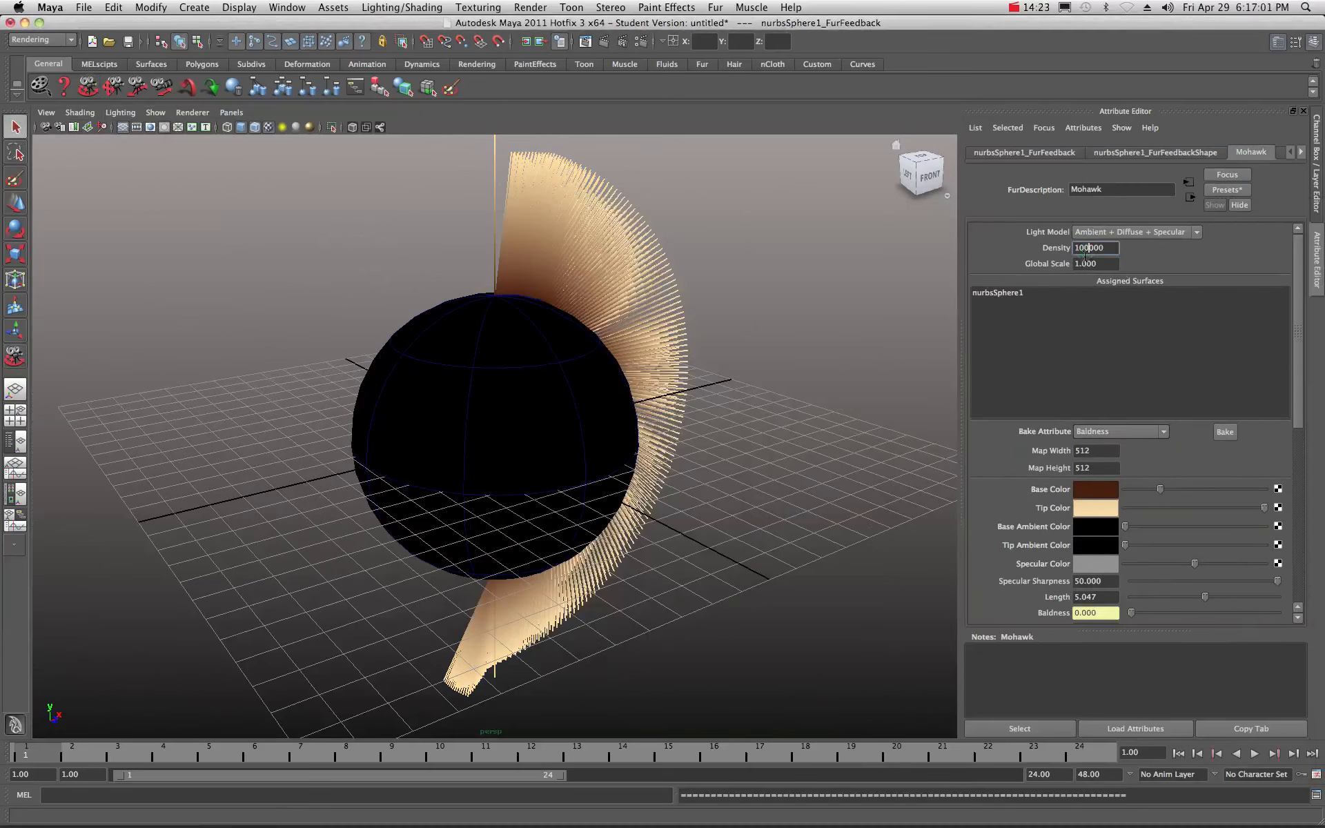
click(1109, 264)
Render the denser Mohawk with Maya Software and move the render window off the viewport
drag(1324, 228, 142, 165)
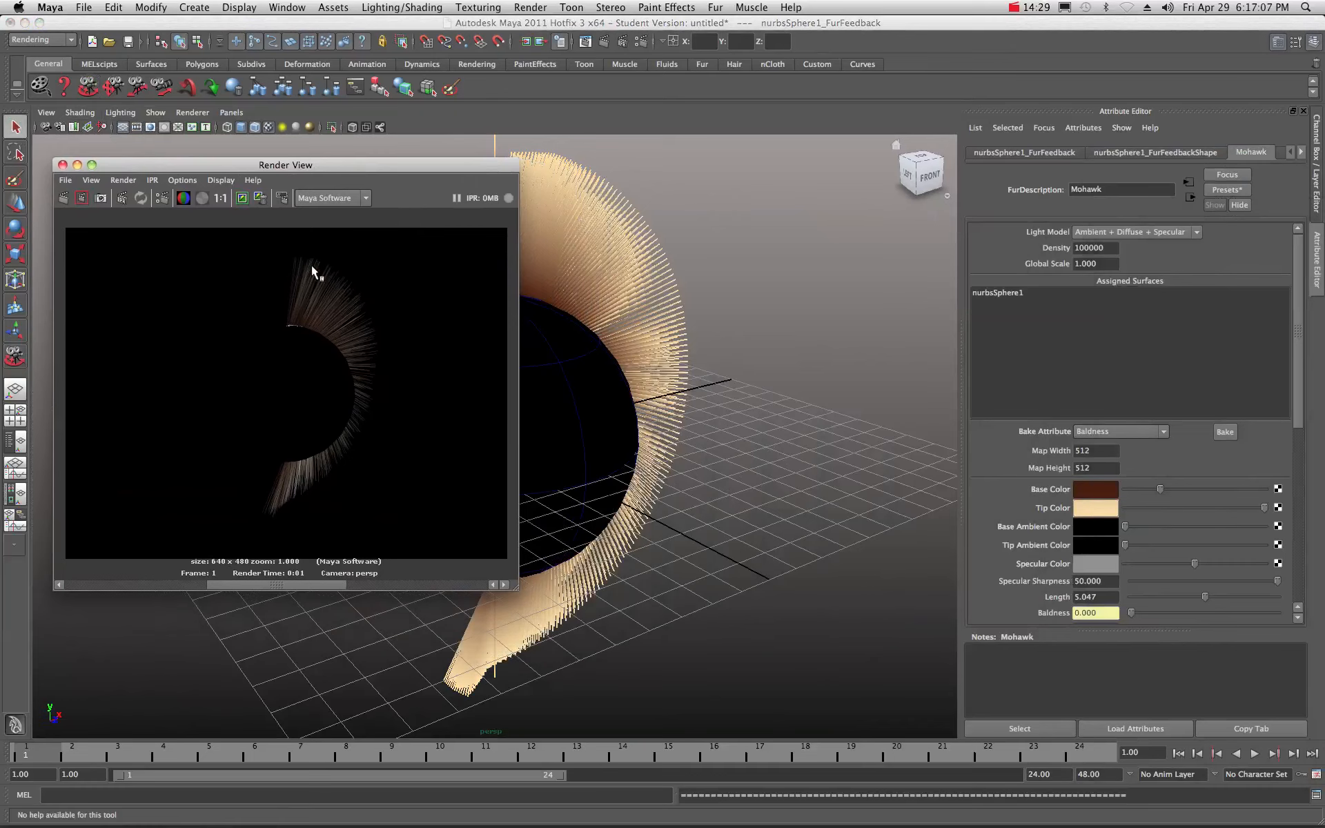
click(64, 196)
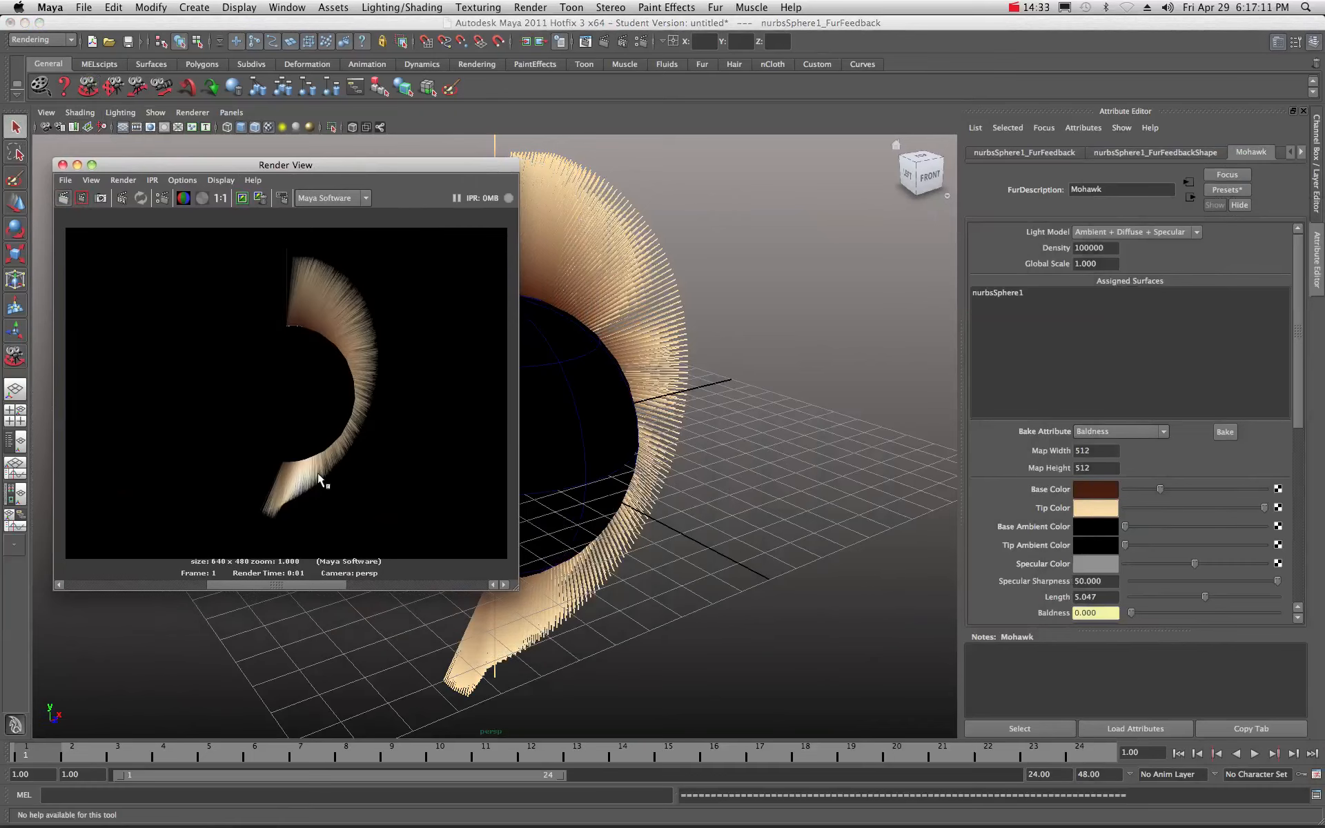
drag(236, 165, 1324, 207)
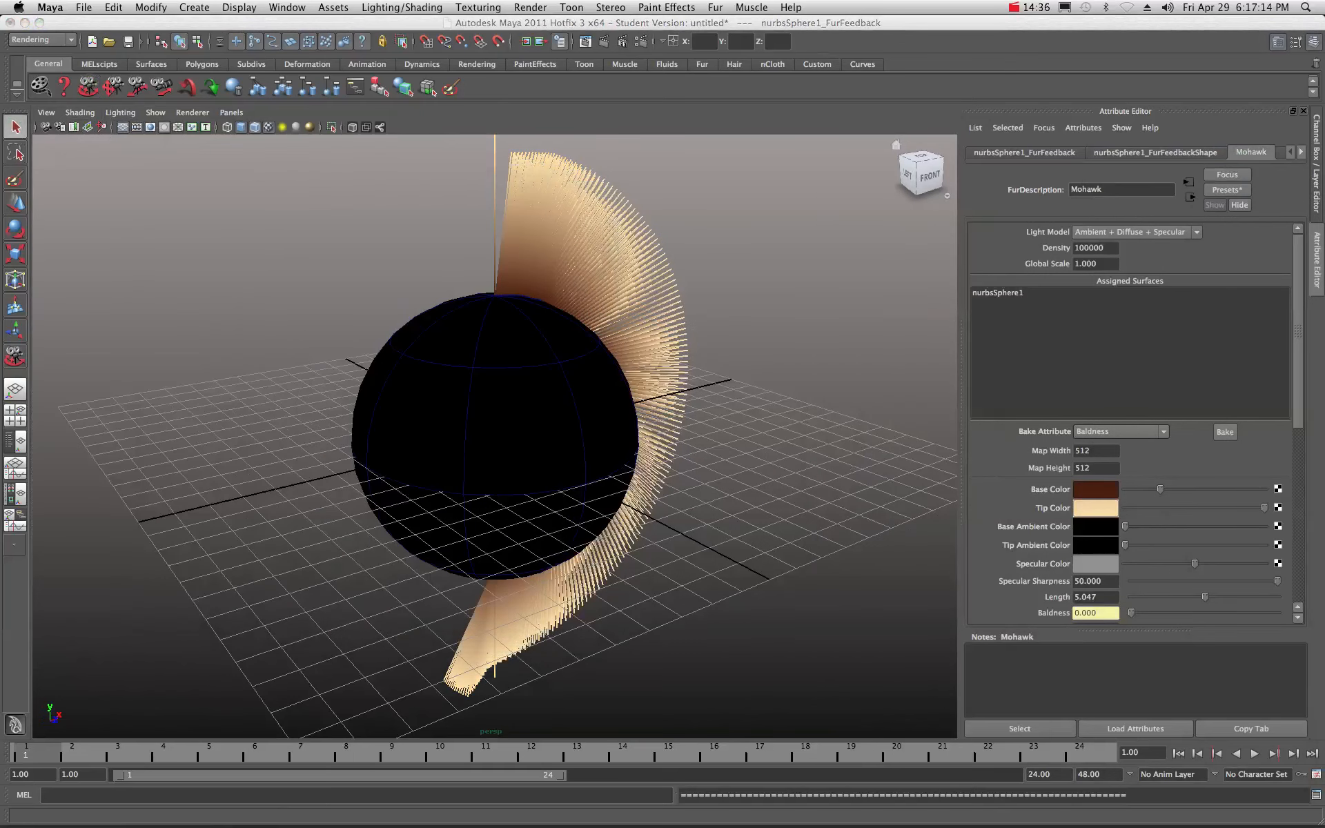
Try to attach a new fur description with nothing selected in the scene
click(752, 354)
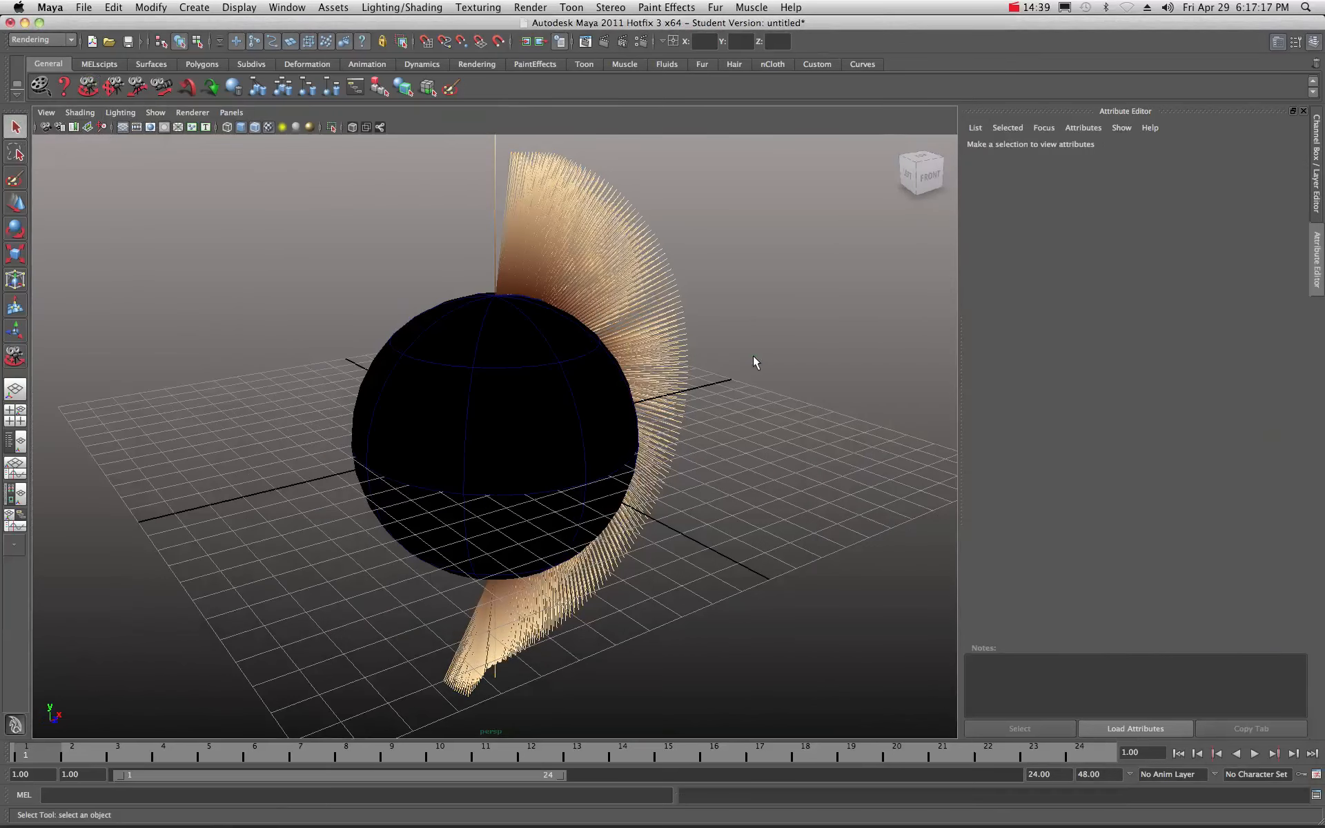
click(481, 412)
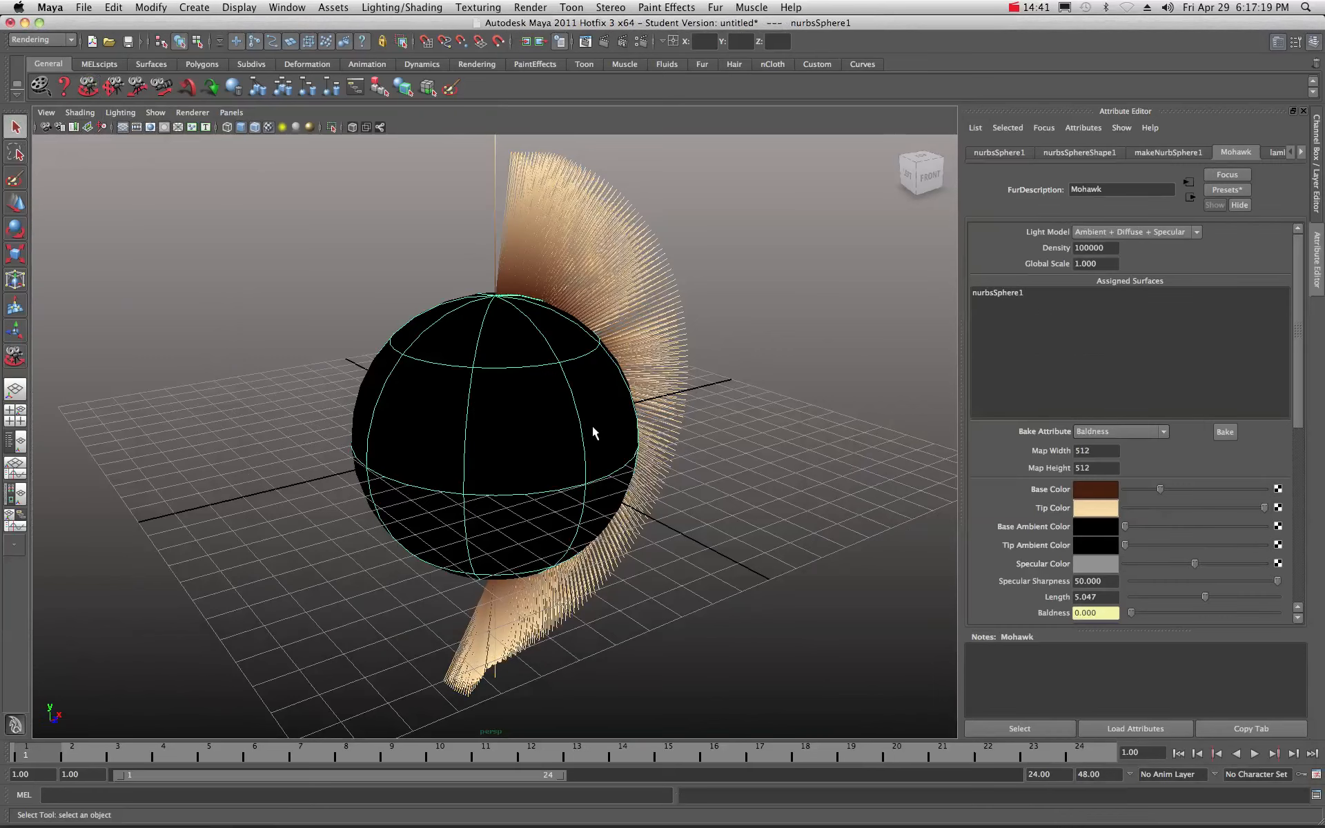
click(792, 341)
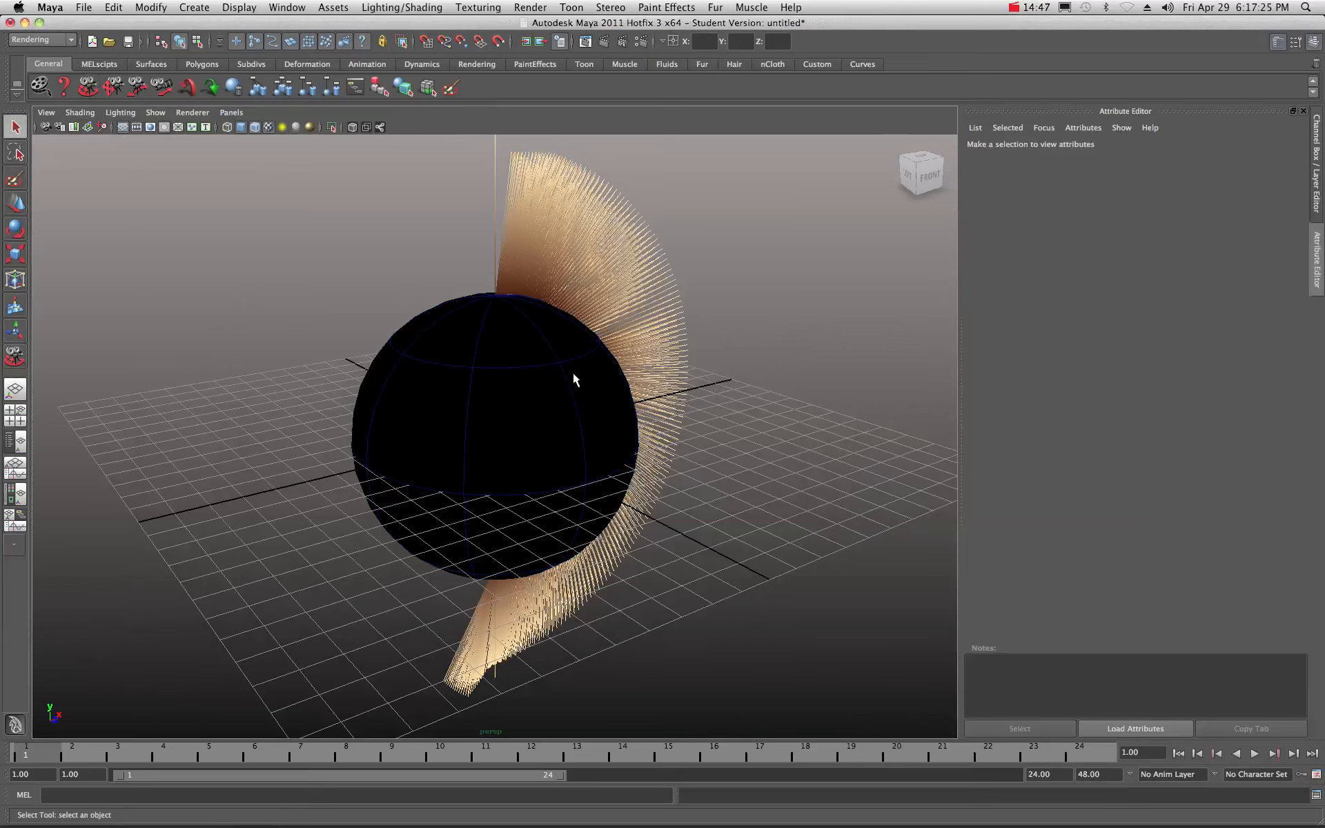
click(716, 8)
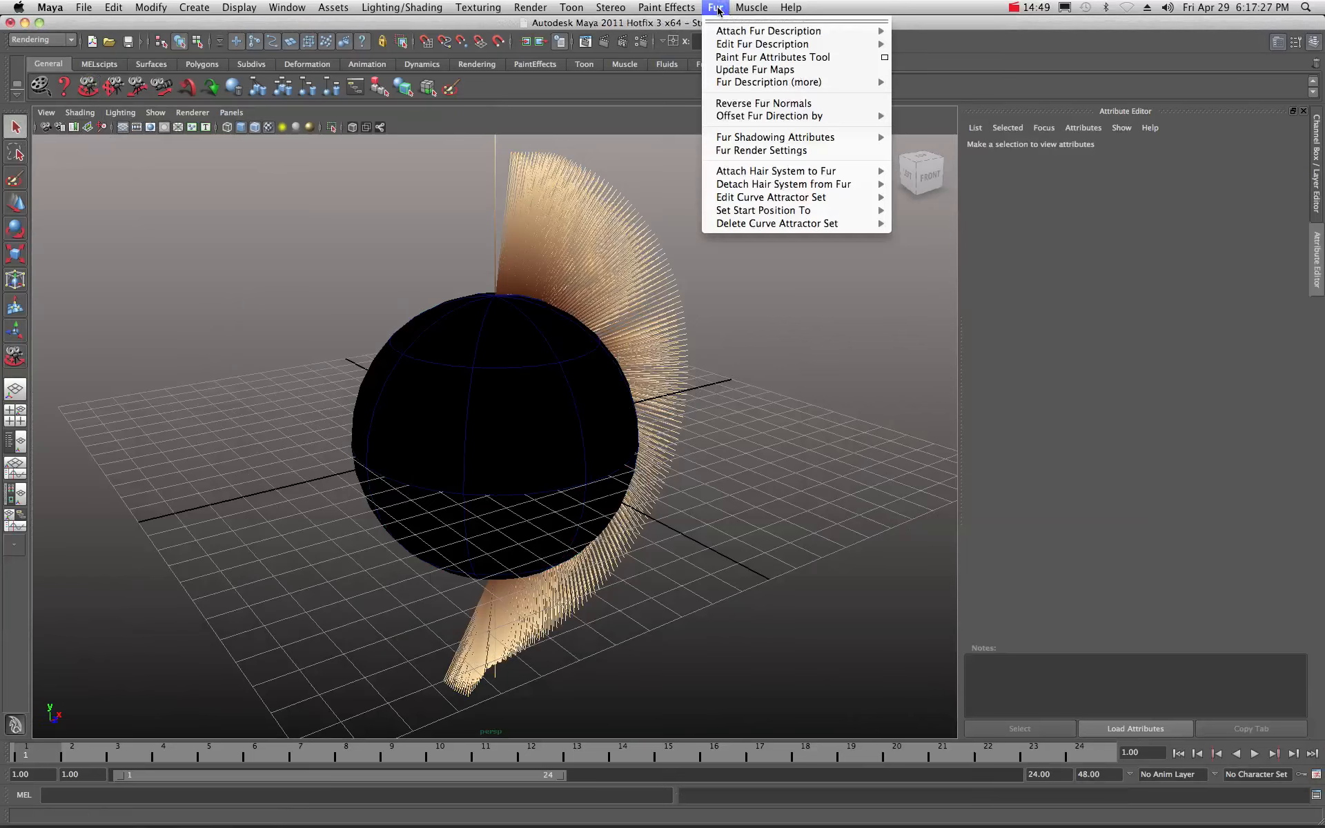
mouse_move(721, 31)
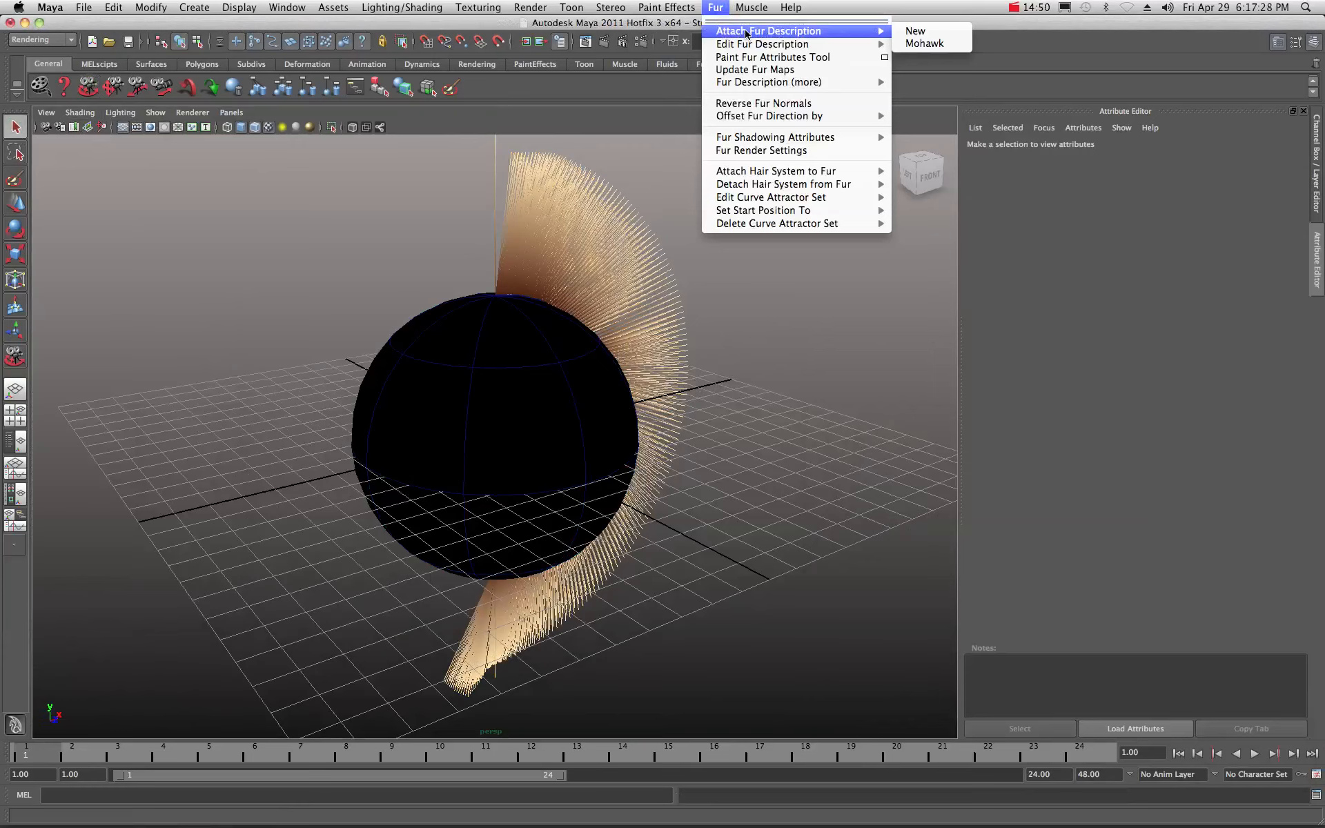
click(919, 32)
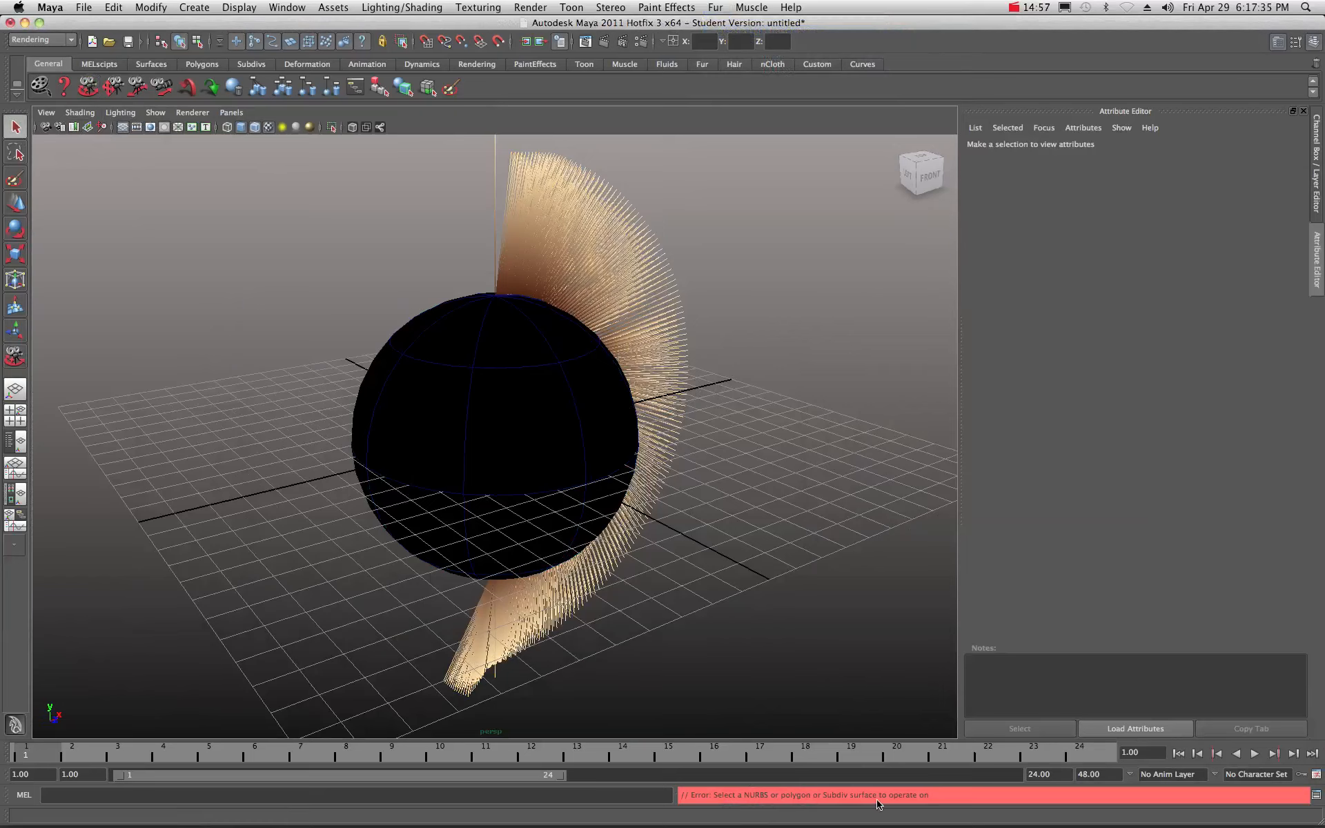
Select the NURBS sphere and attach a new fur description to it
click(494, 399)
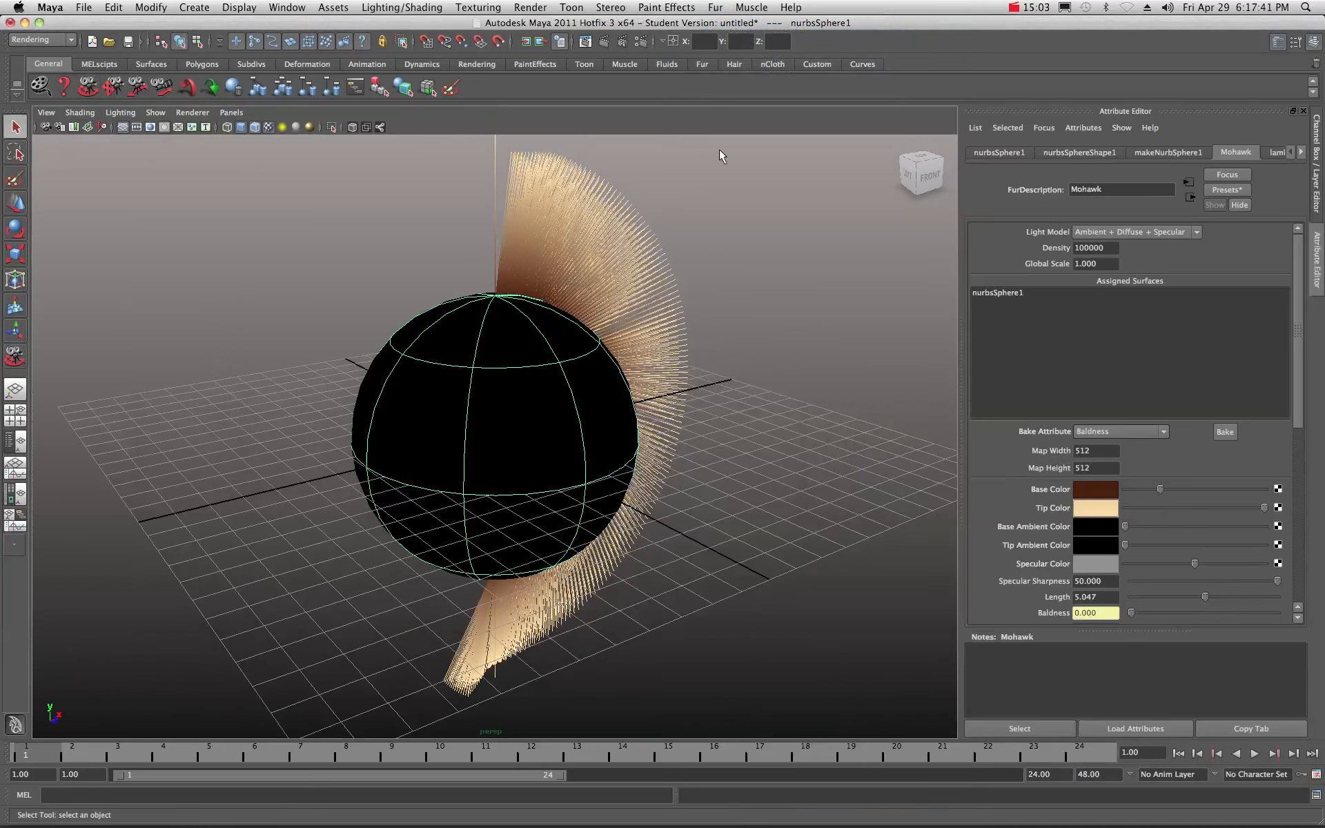
click(716, 7)
mouse_move(721, 35)
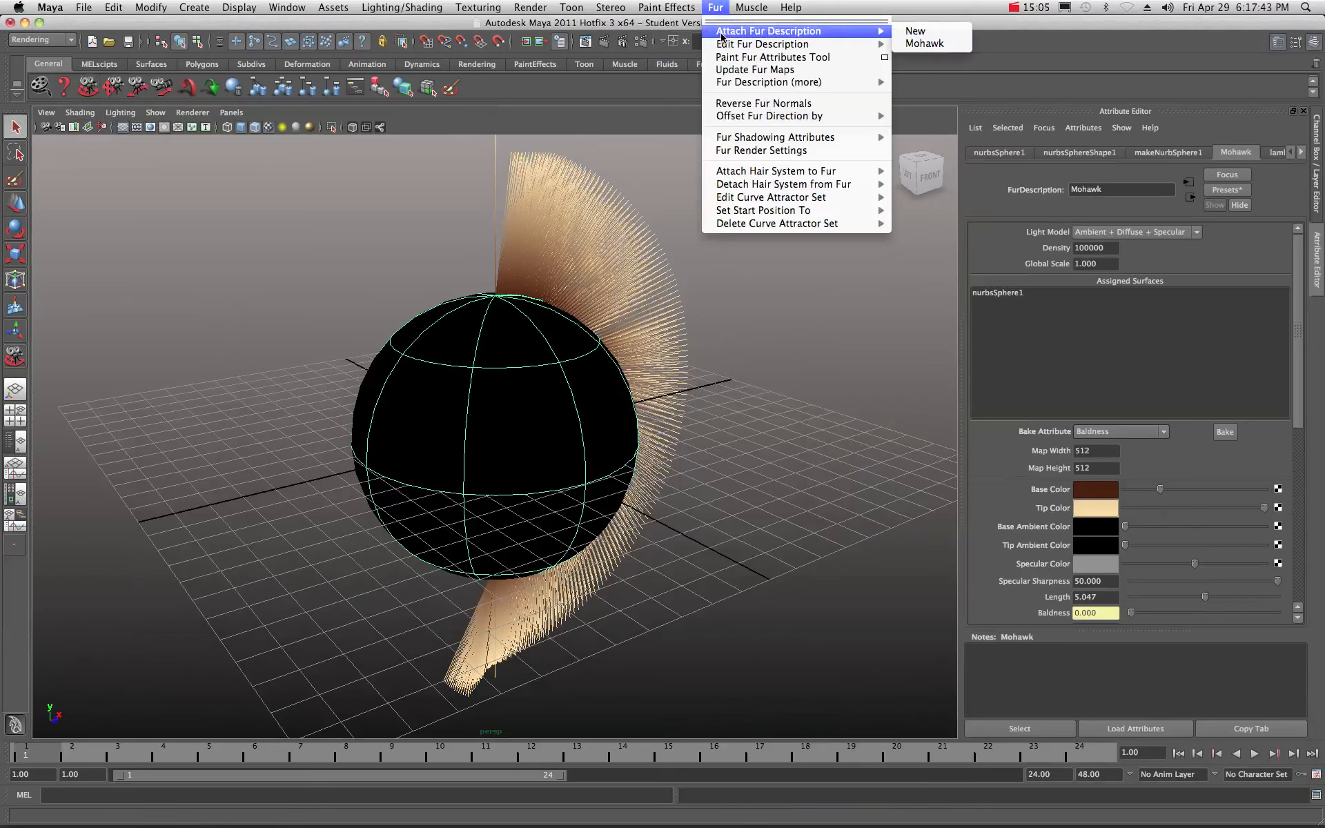
click(916, 32)
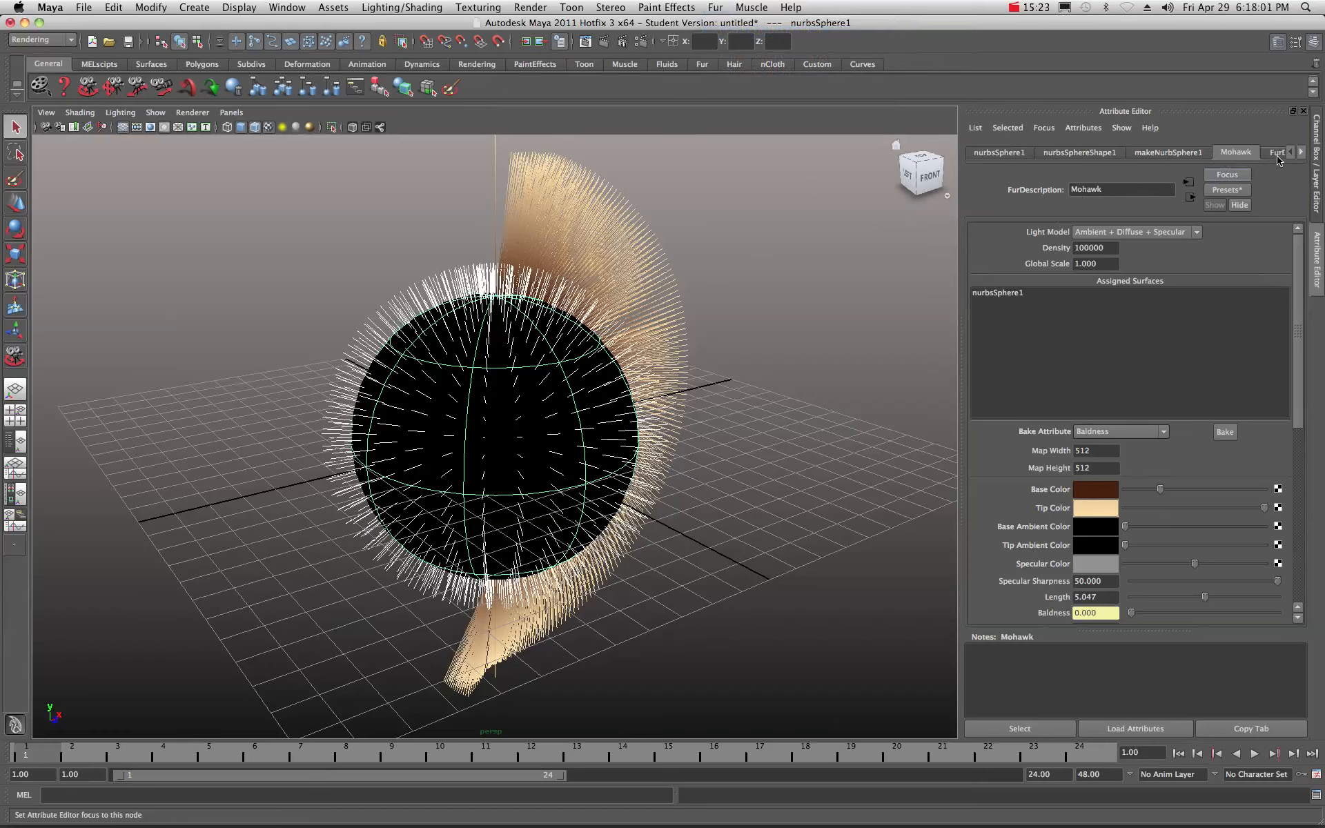
Rename the sphere's new fur description as TopHead_BowlCut
click(1302, 154)
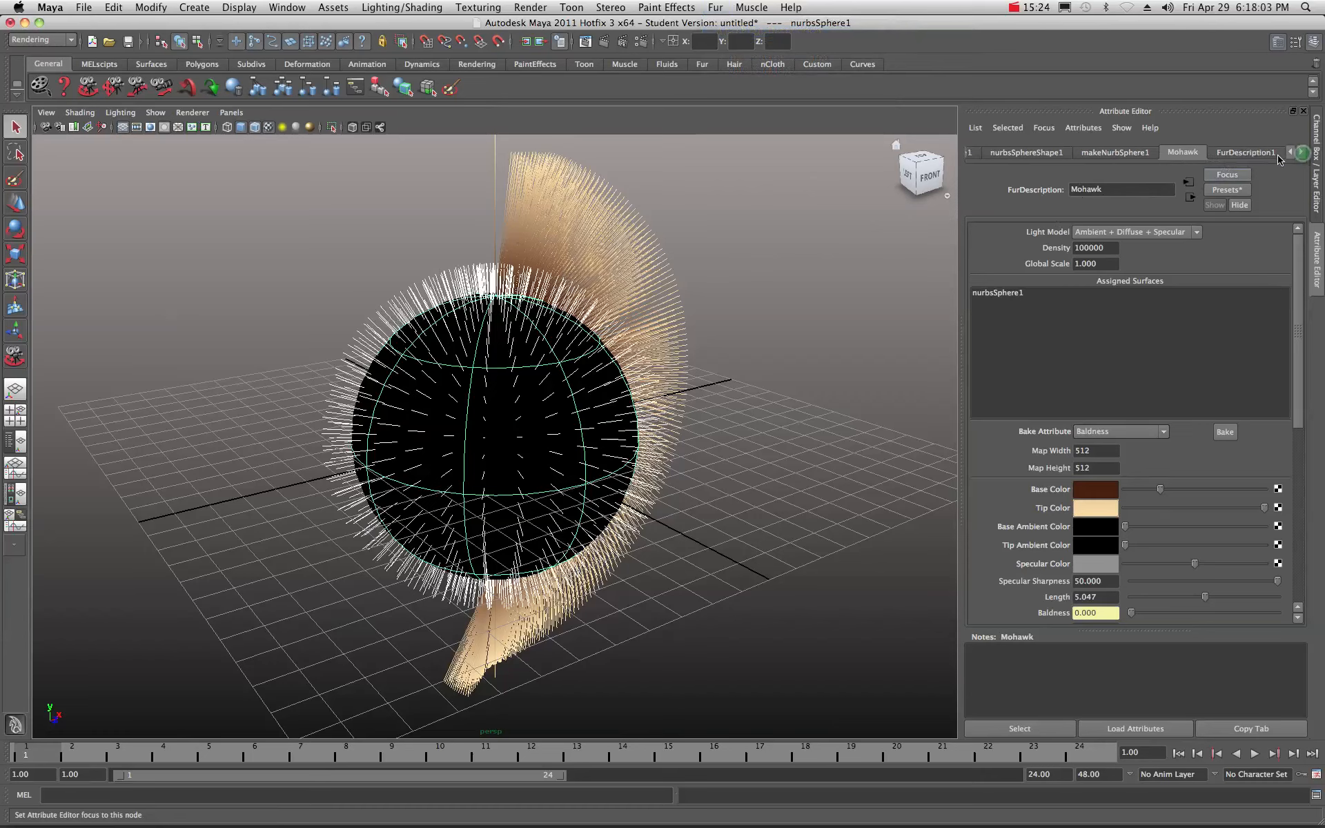
click(1243, 154)
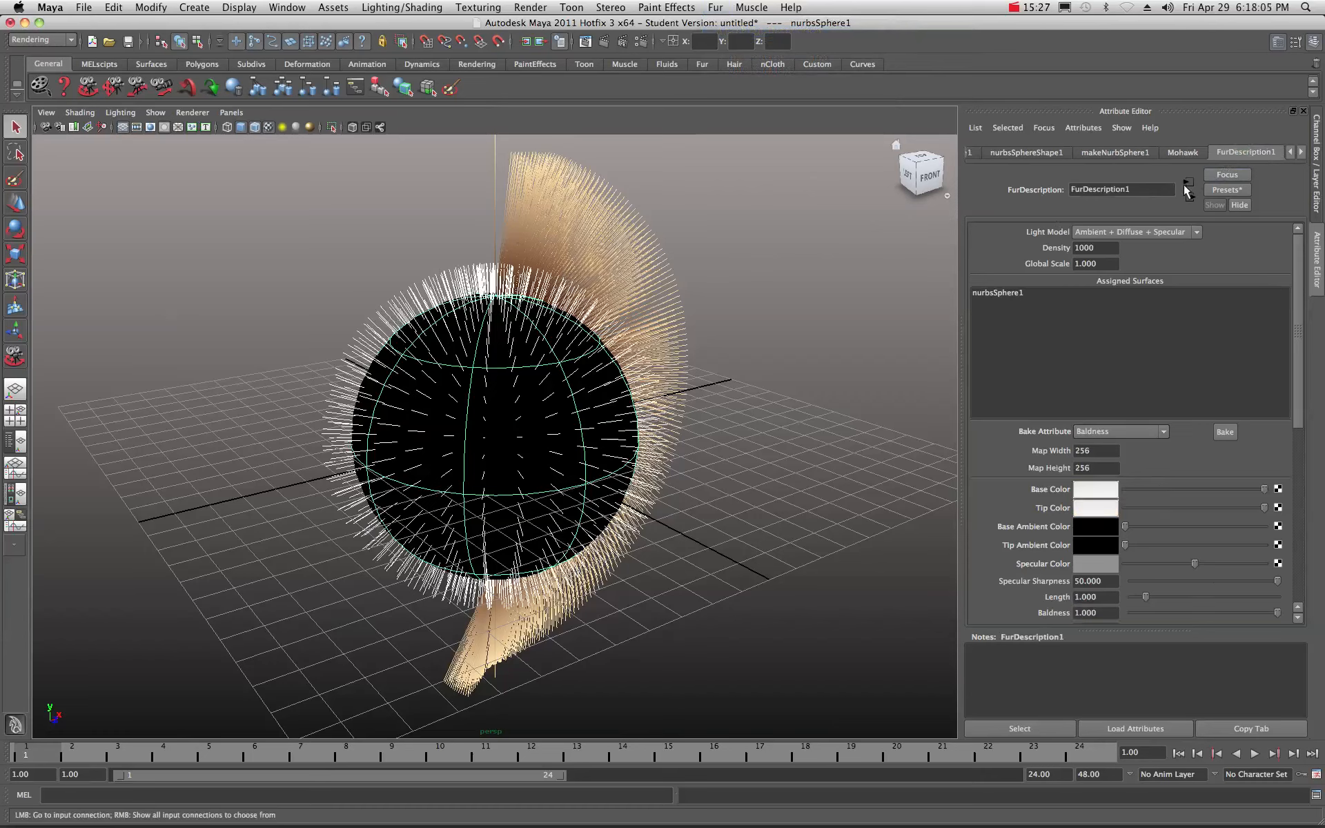
double_click(1148, 189)
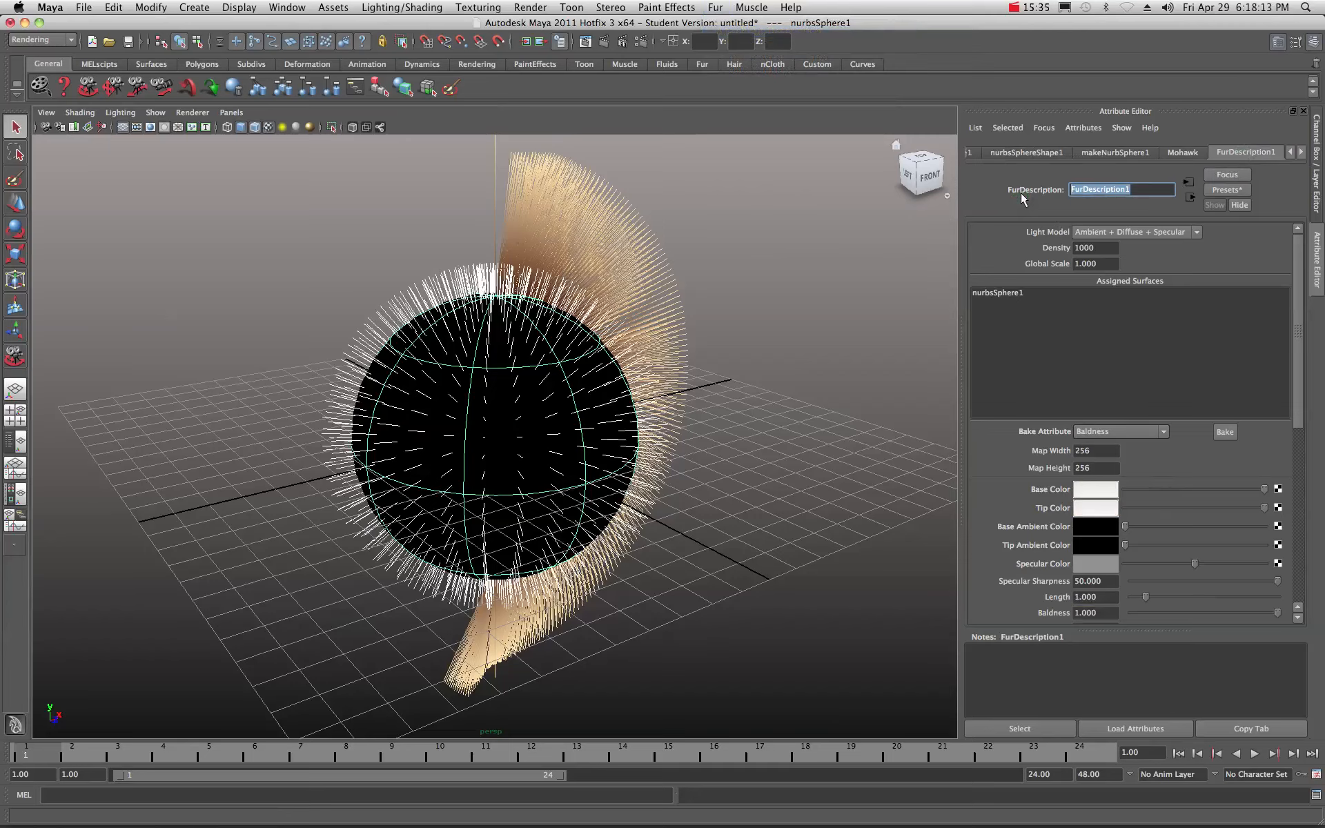
text(TopHead_BowlCut)
Set the TopHead_BowlCut fur's Map Width and Map Height to 512
double_click(1100, 452)
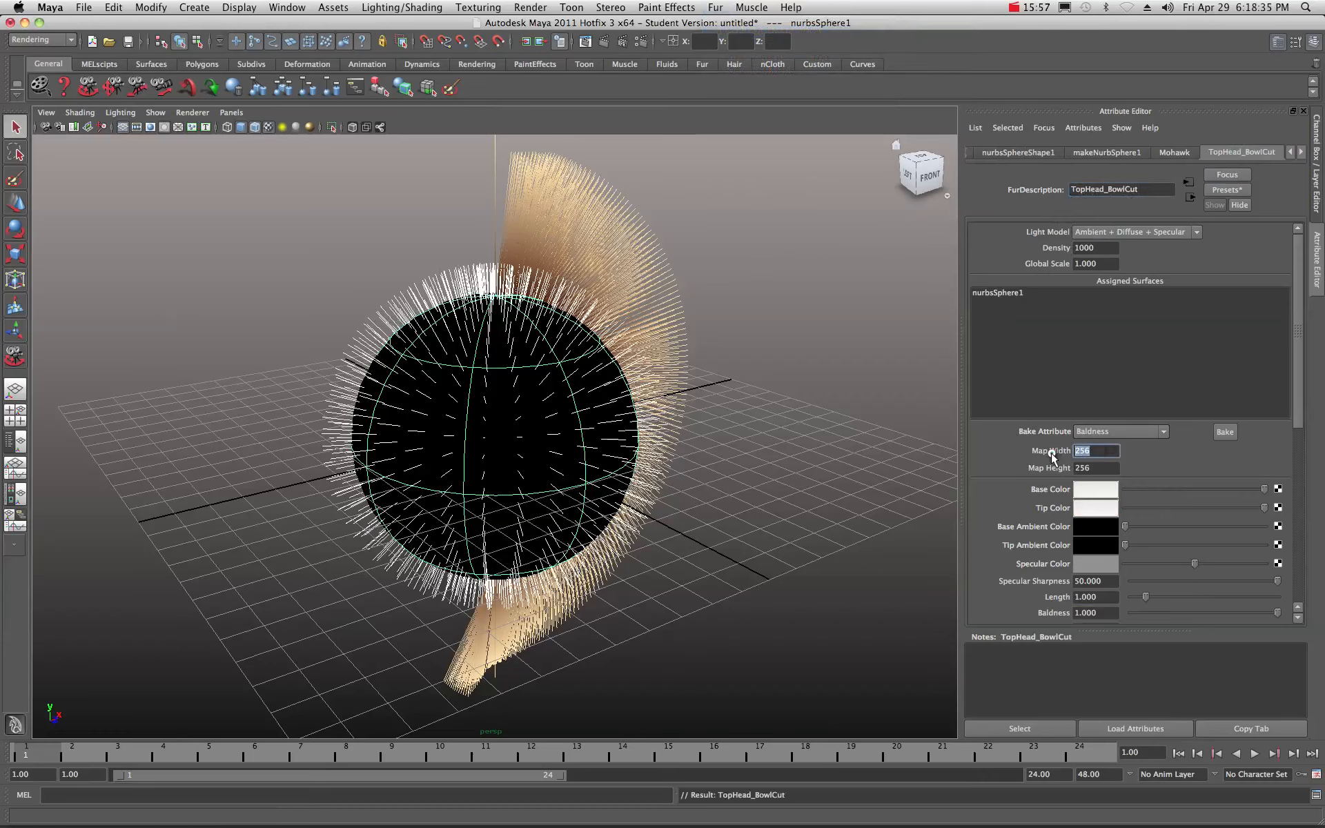
text(2)
key(BackSpace)
text(512)
double_click(1094, 469)
text(512)
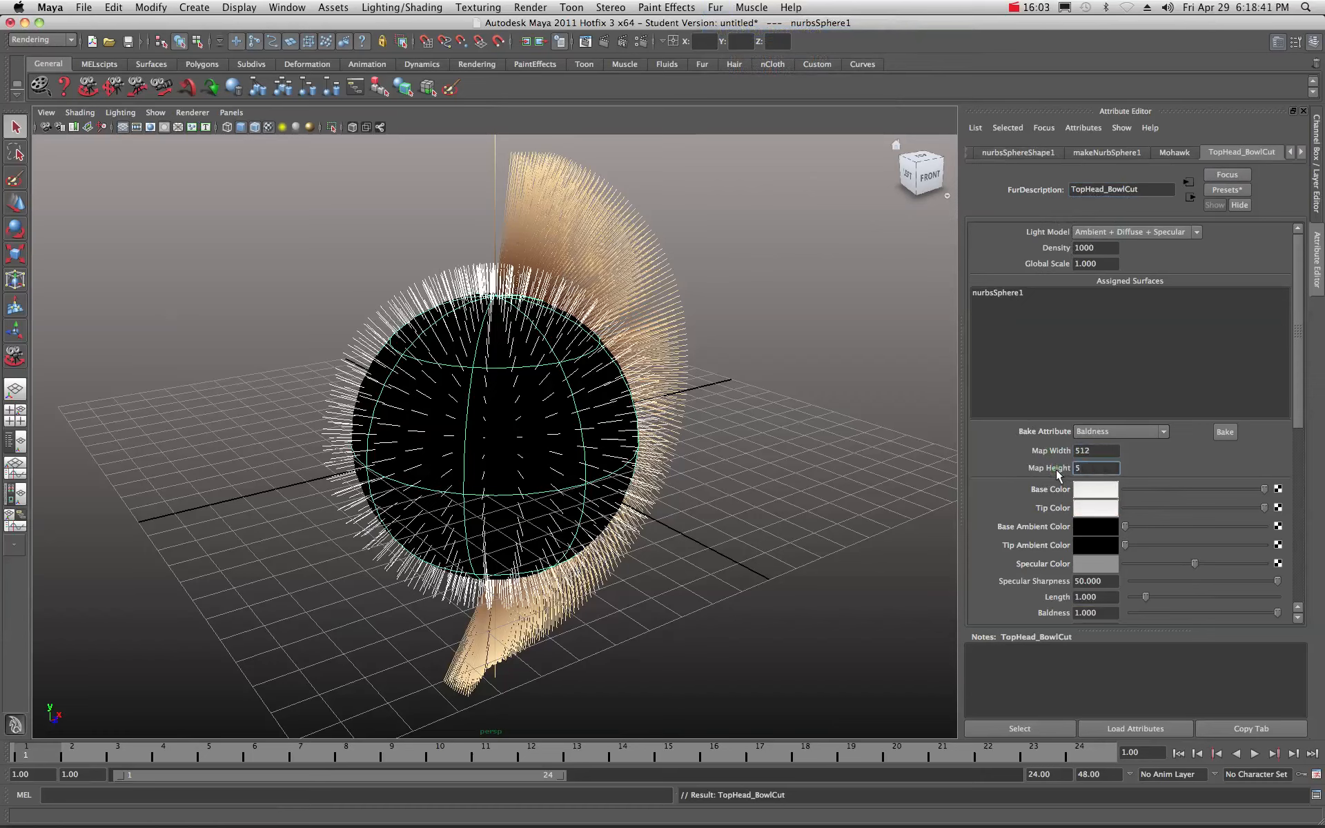
click(1103, 454)
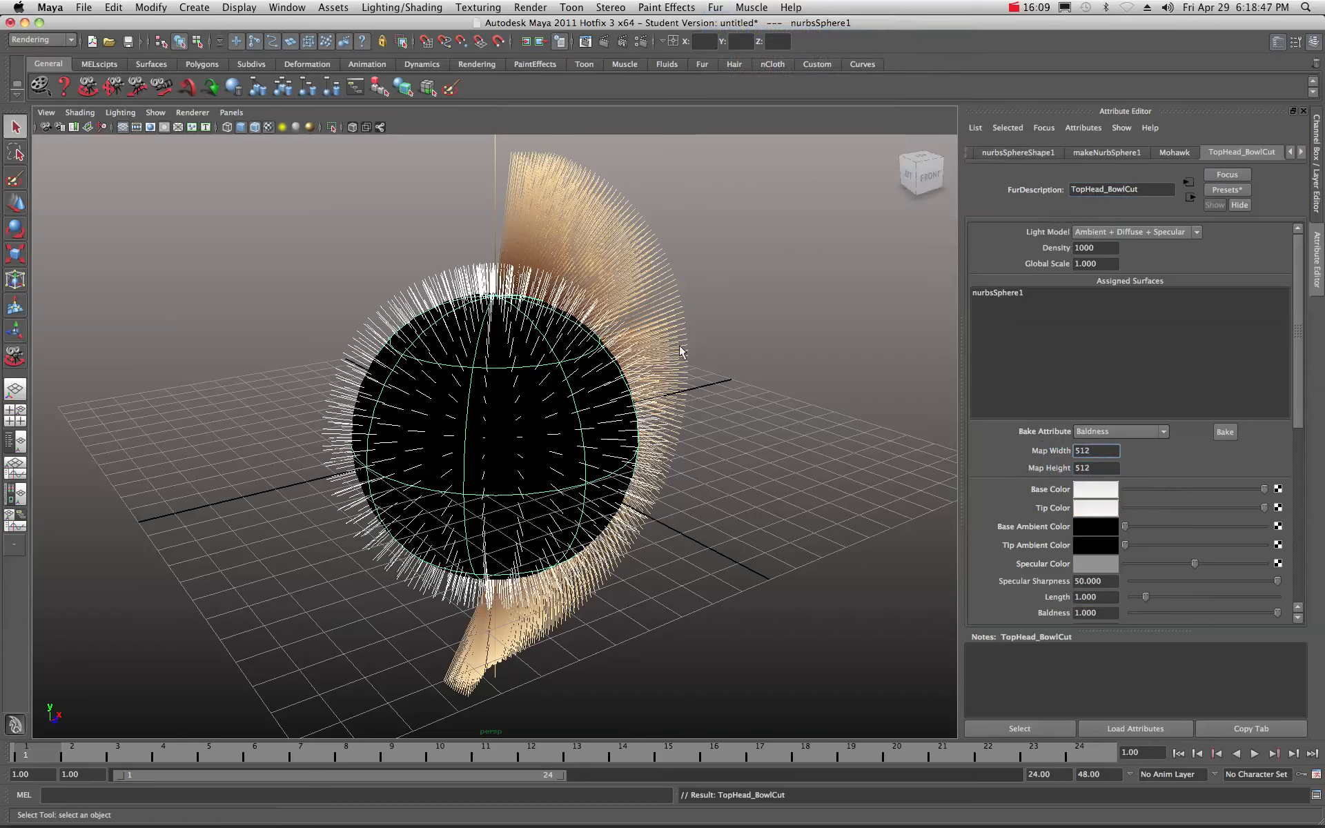
Render the sphere with both fur descriptions in Maya Software and close the render window
drag(1324, 196, 718, 182)
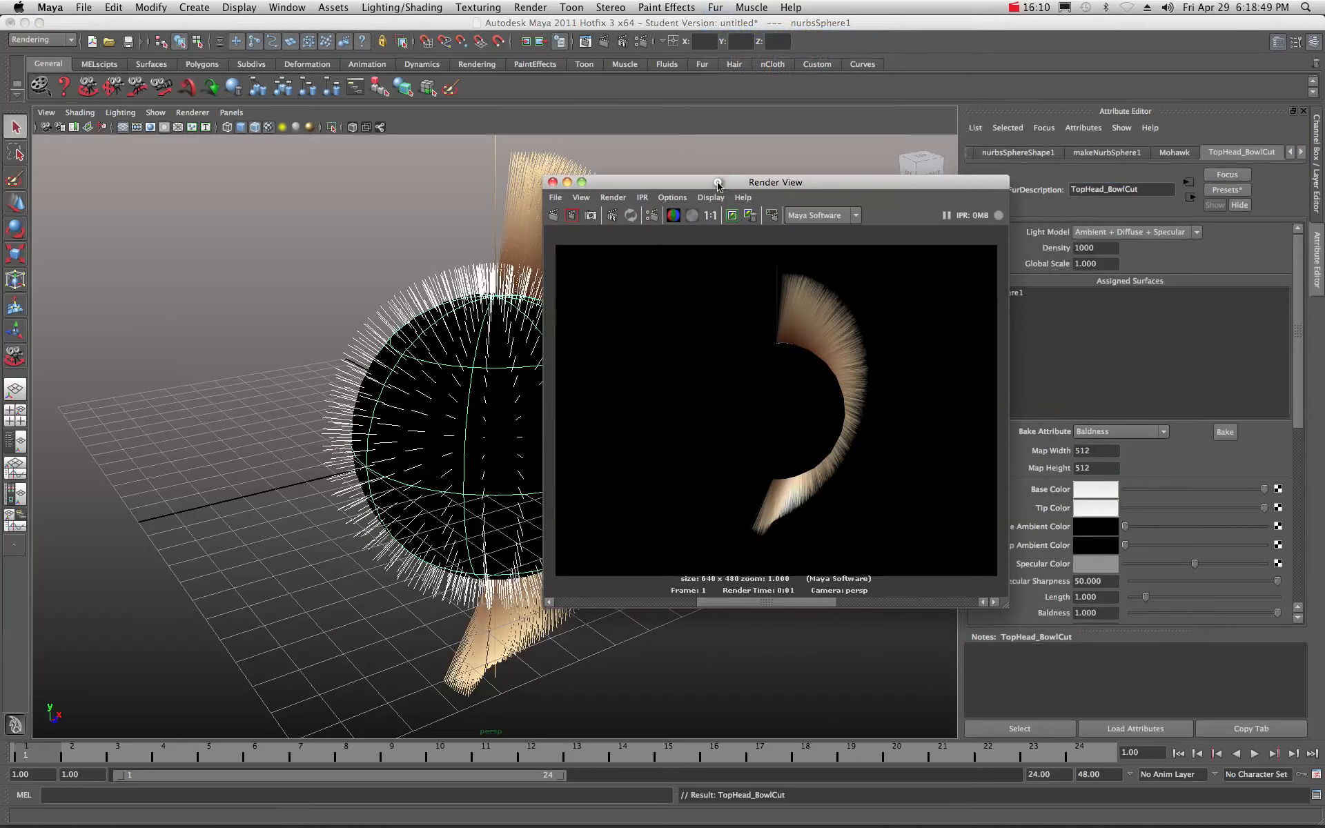
click(555, 217)
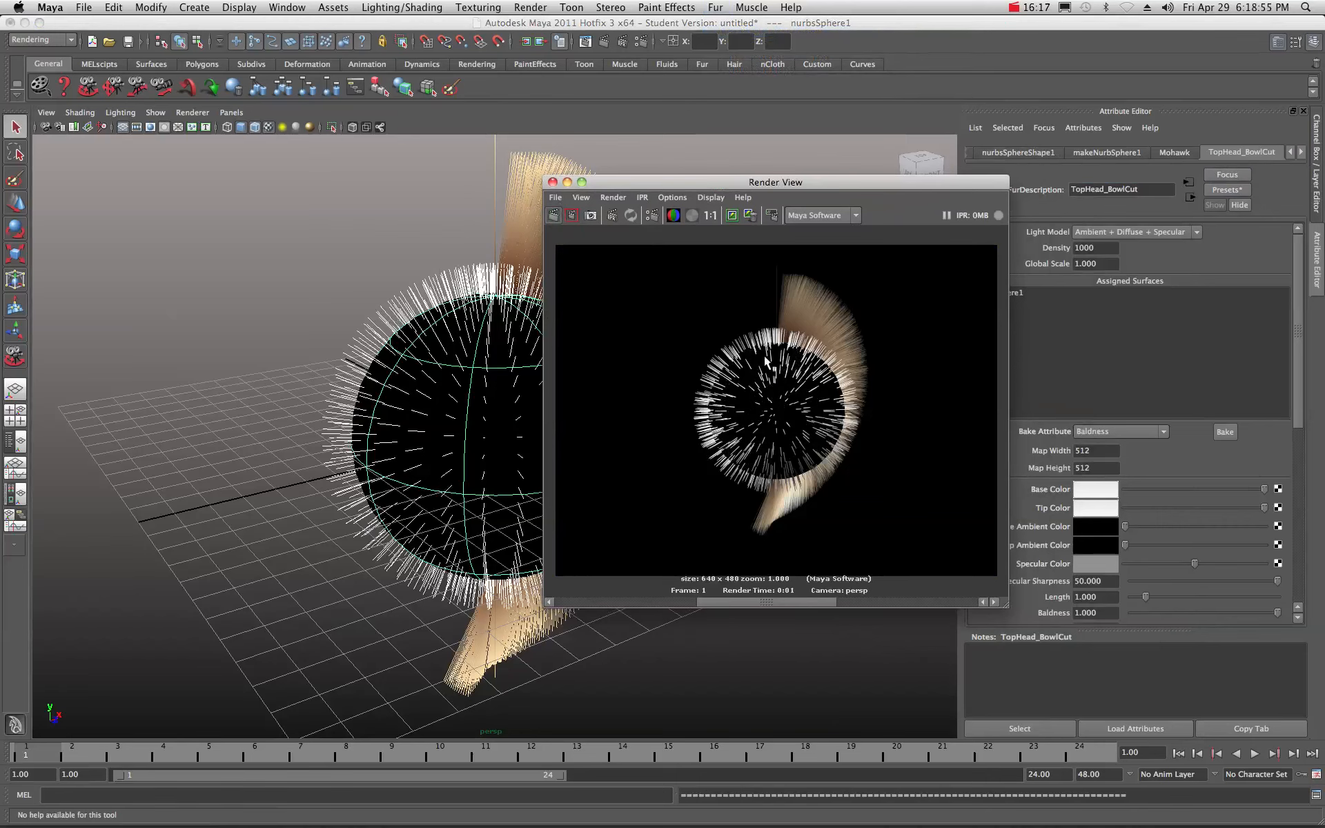
drag(721, 179, 970, 187)
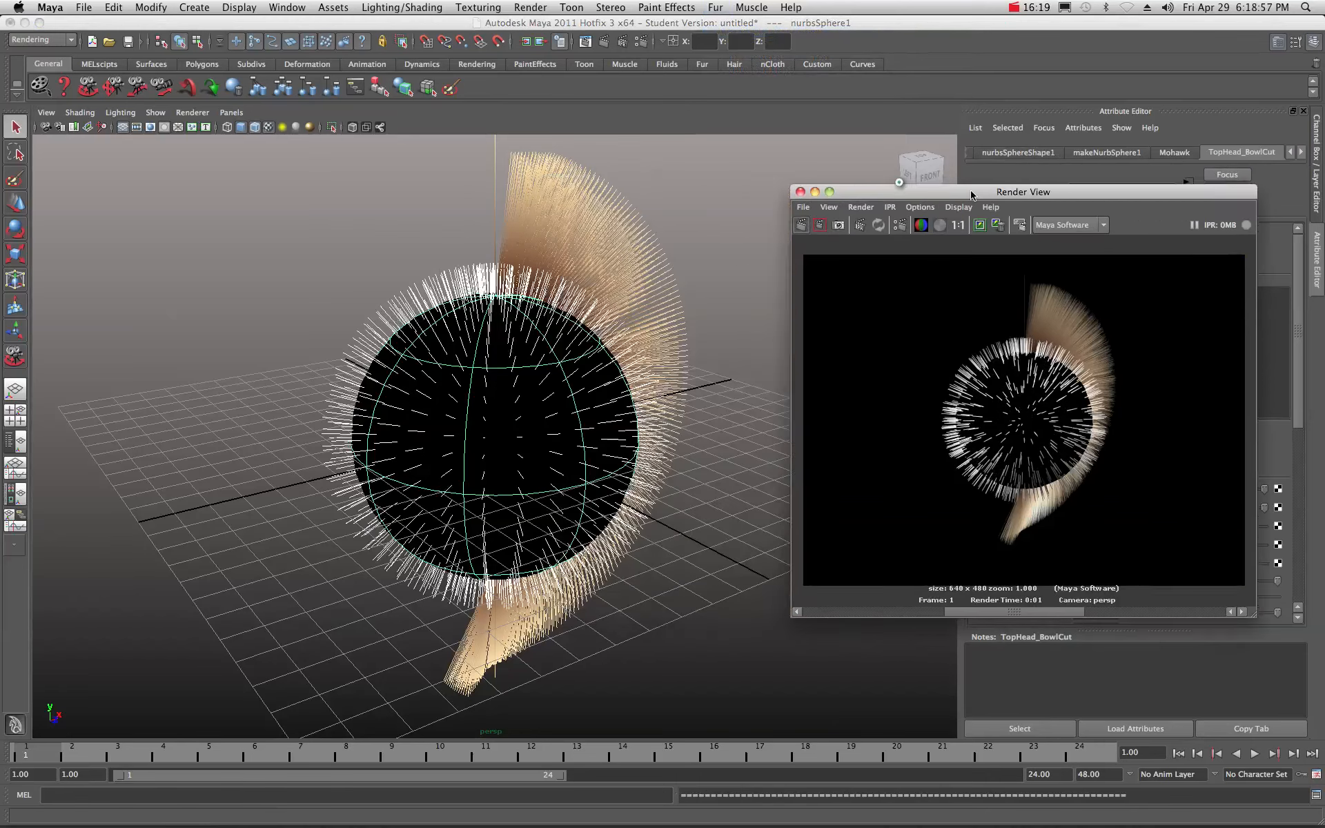
click(801, 189)
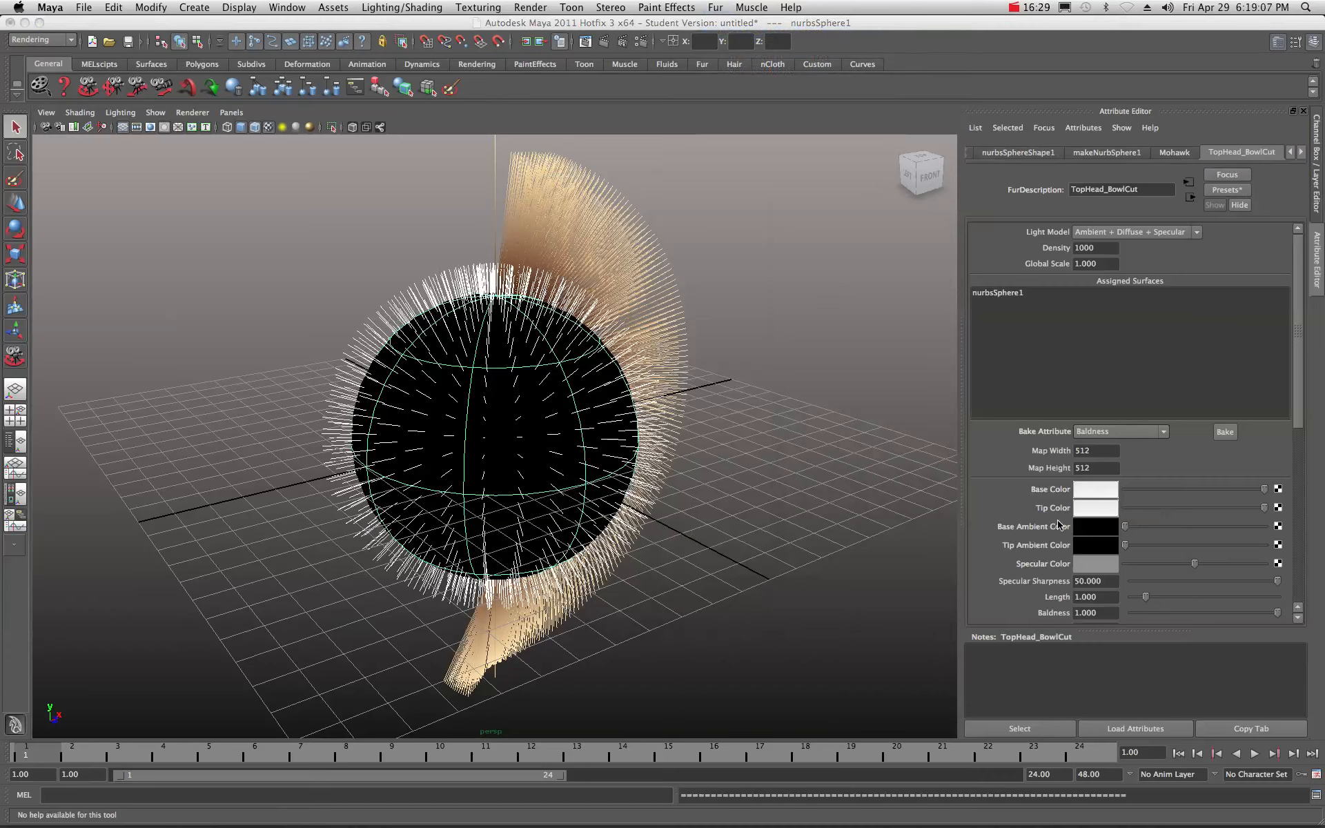
Increase the TopHead_BowlCut fur's Length to about 3.066
drag(1146, 597, 1176, 598)
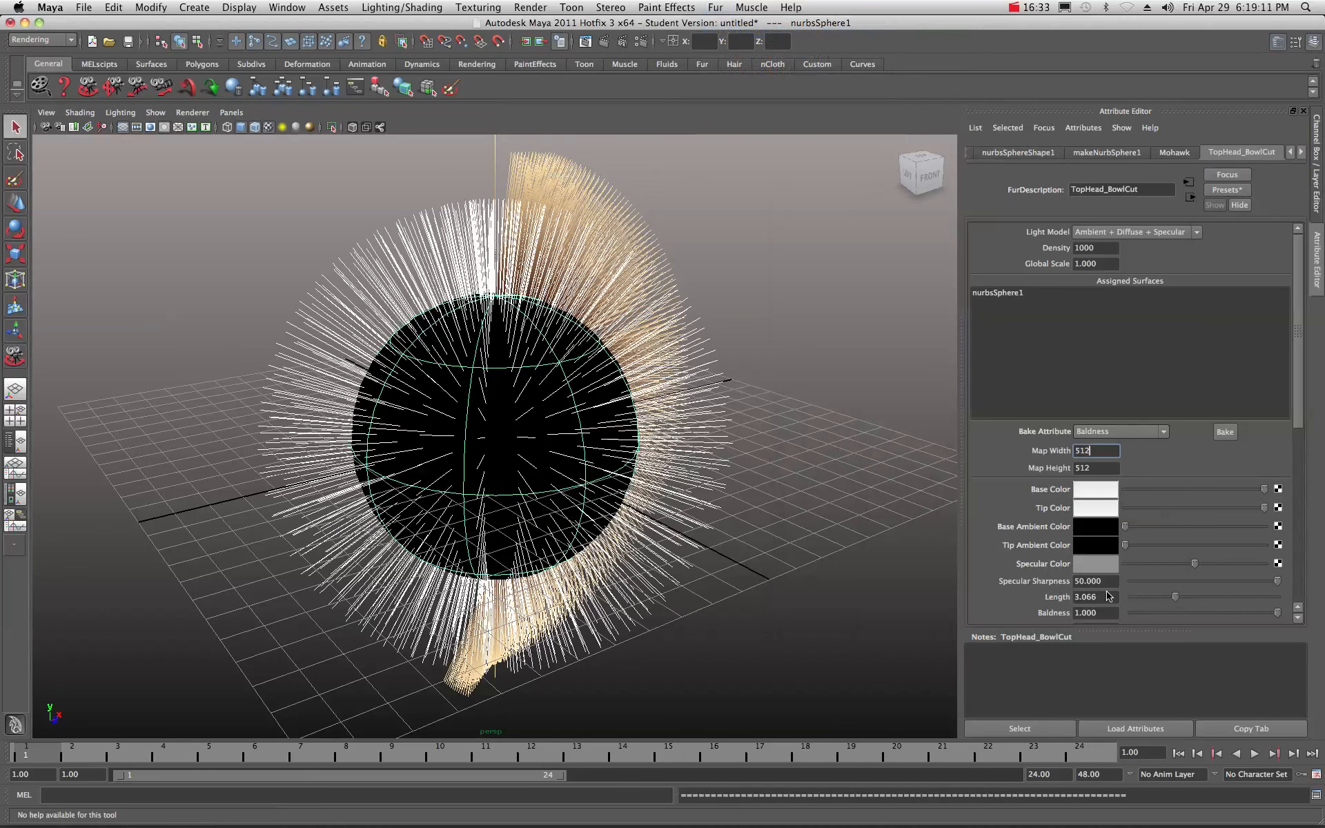
scroll(1035, 517, down, 4)
scroll(1024, 511, down, 2)
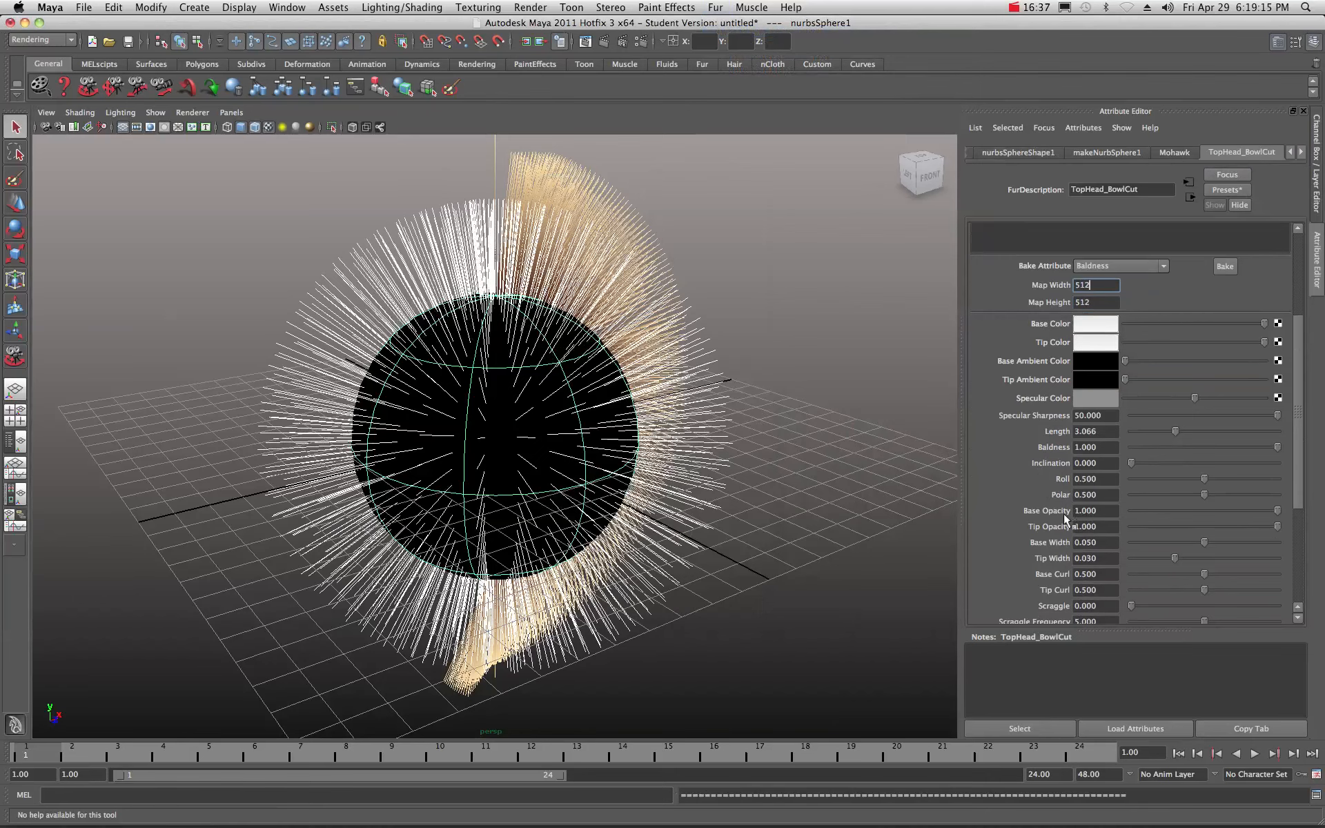
Increase the TopHead_BowlCut fur's Scraggle to about 0.368
scroll(1027, 512, down, 1)
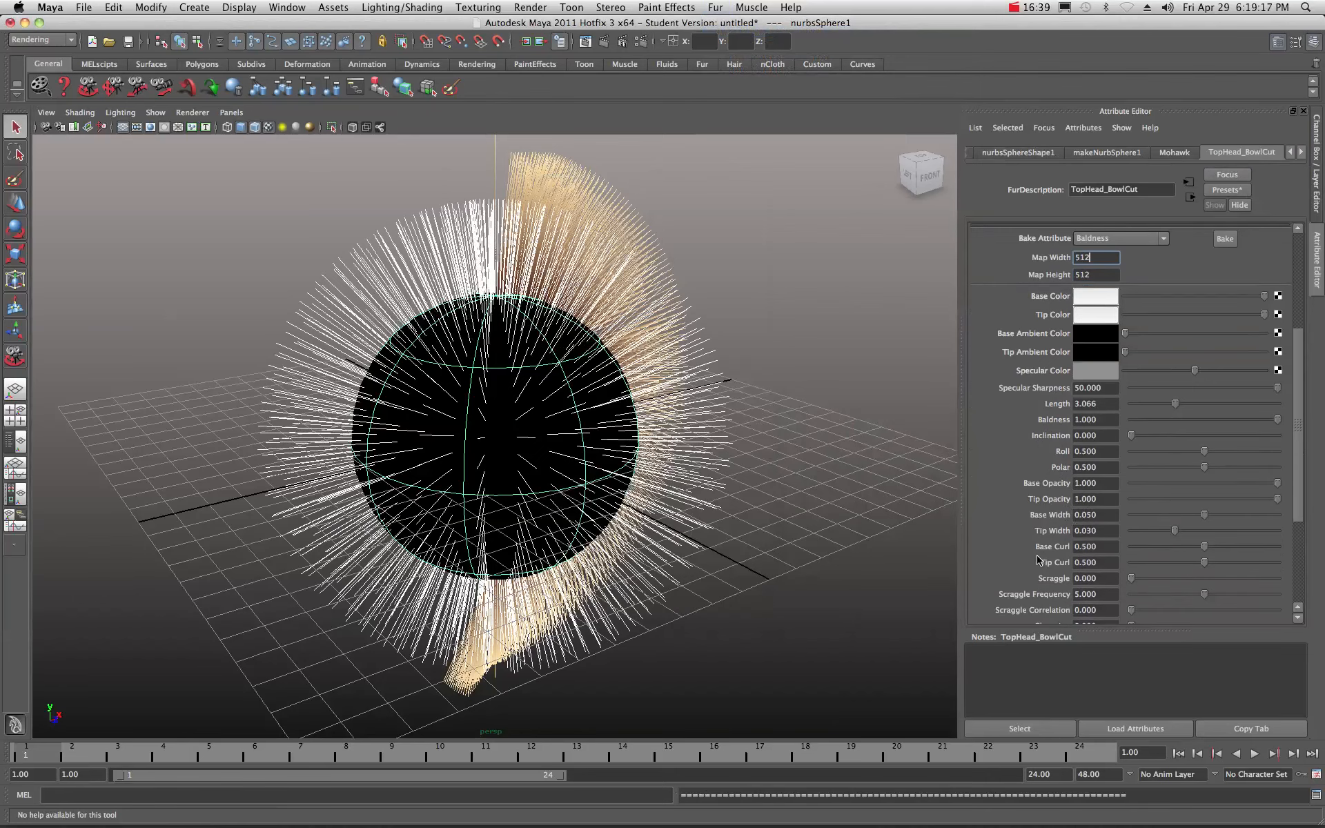
drag(1131, 578, 1186, 583)
scroll(1011, 515, down, 2)
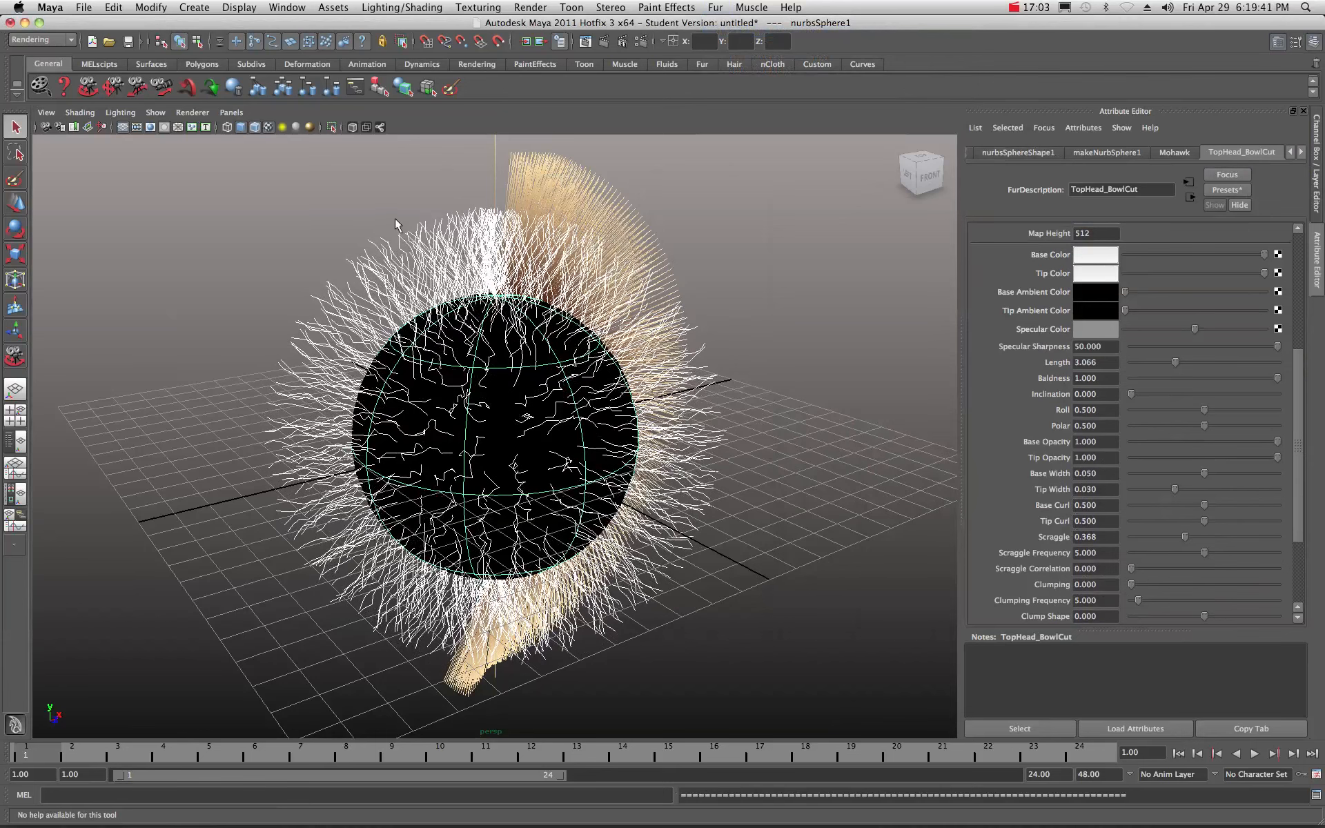
Create a 2D Ramp texture on the TopHead_BowlCut fur's Baldness attribute
click(418, 239)
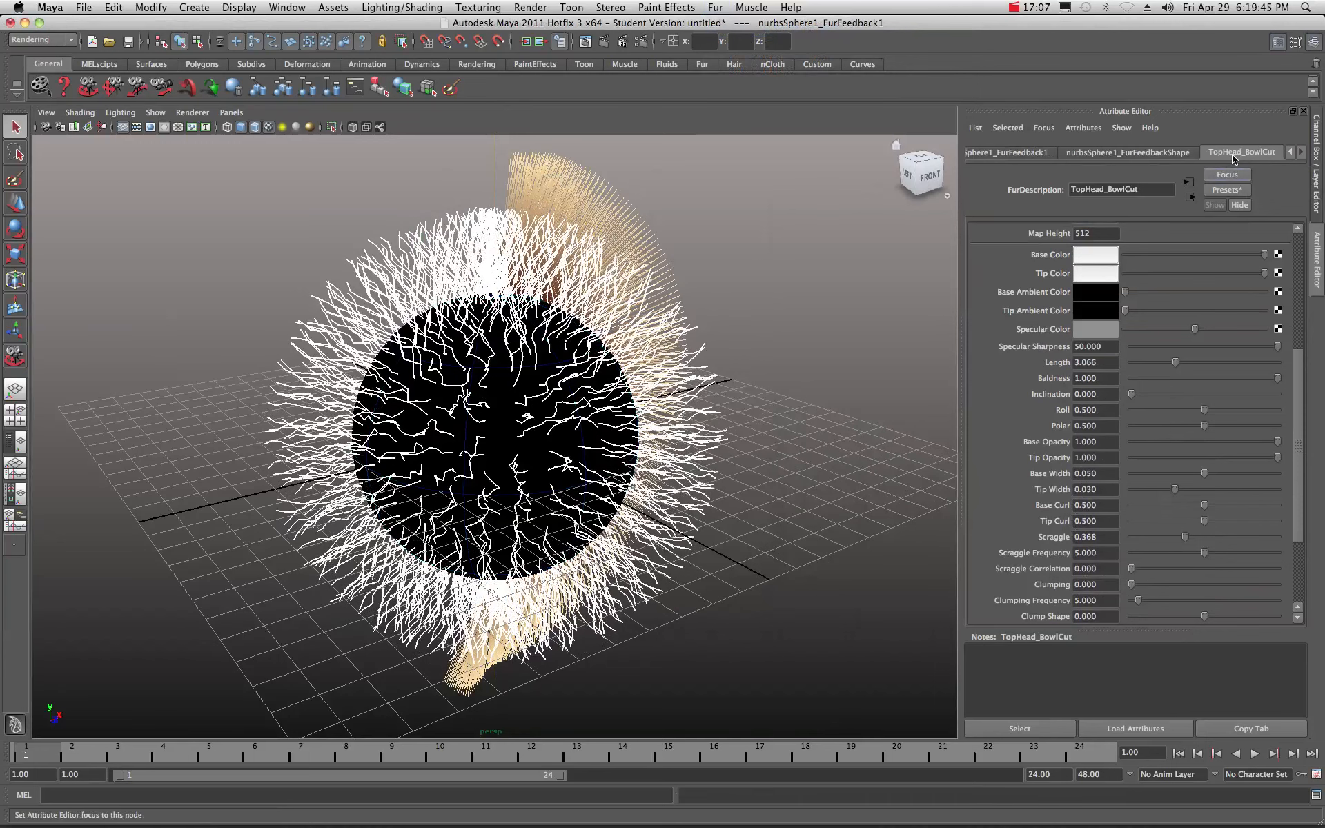
right_click(1048, 378)
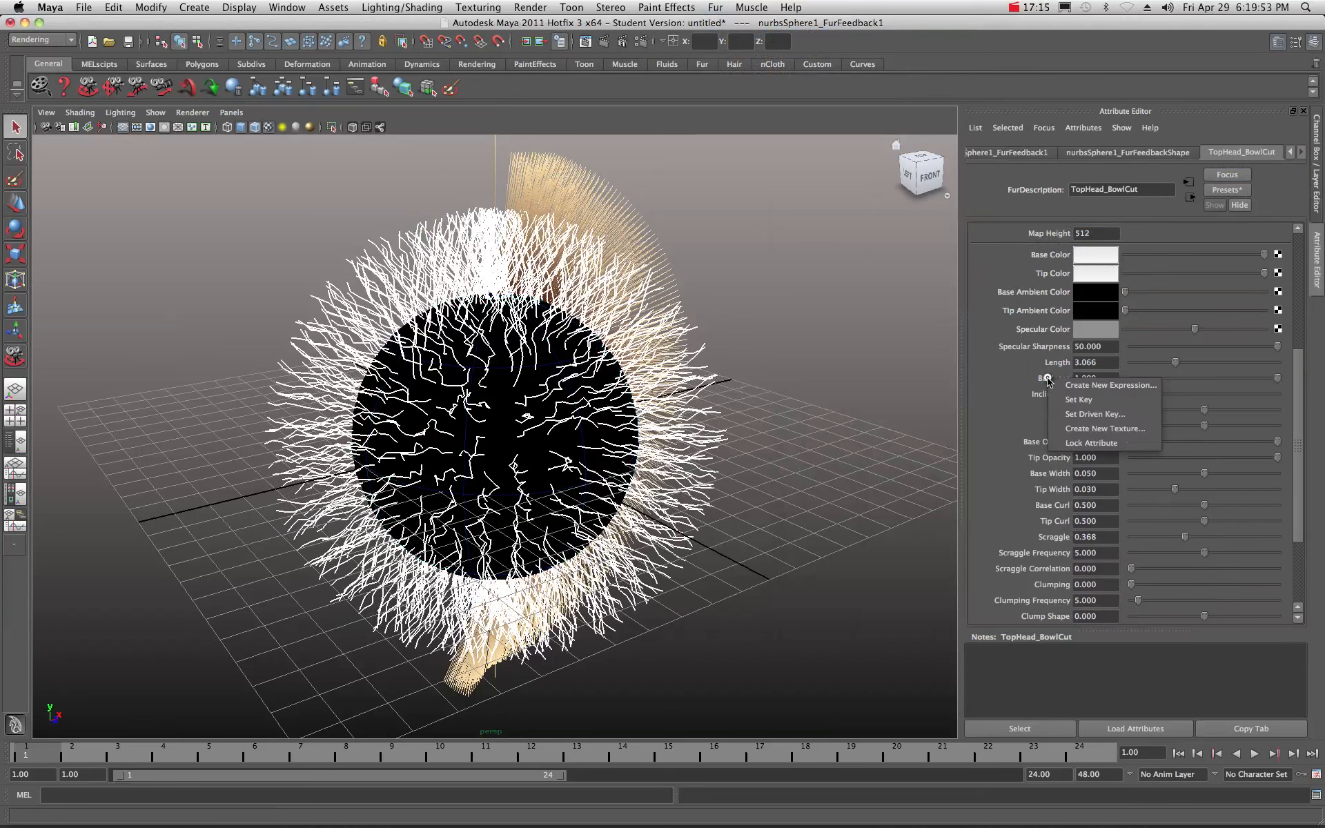
click(1067, 428)
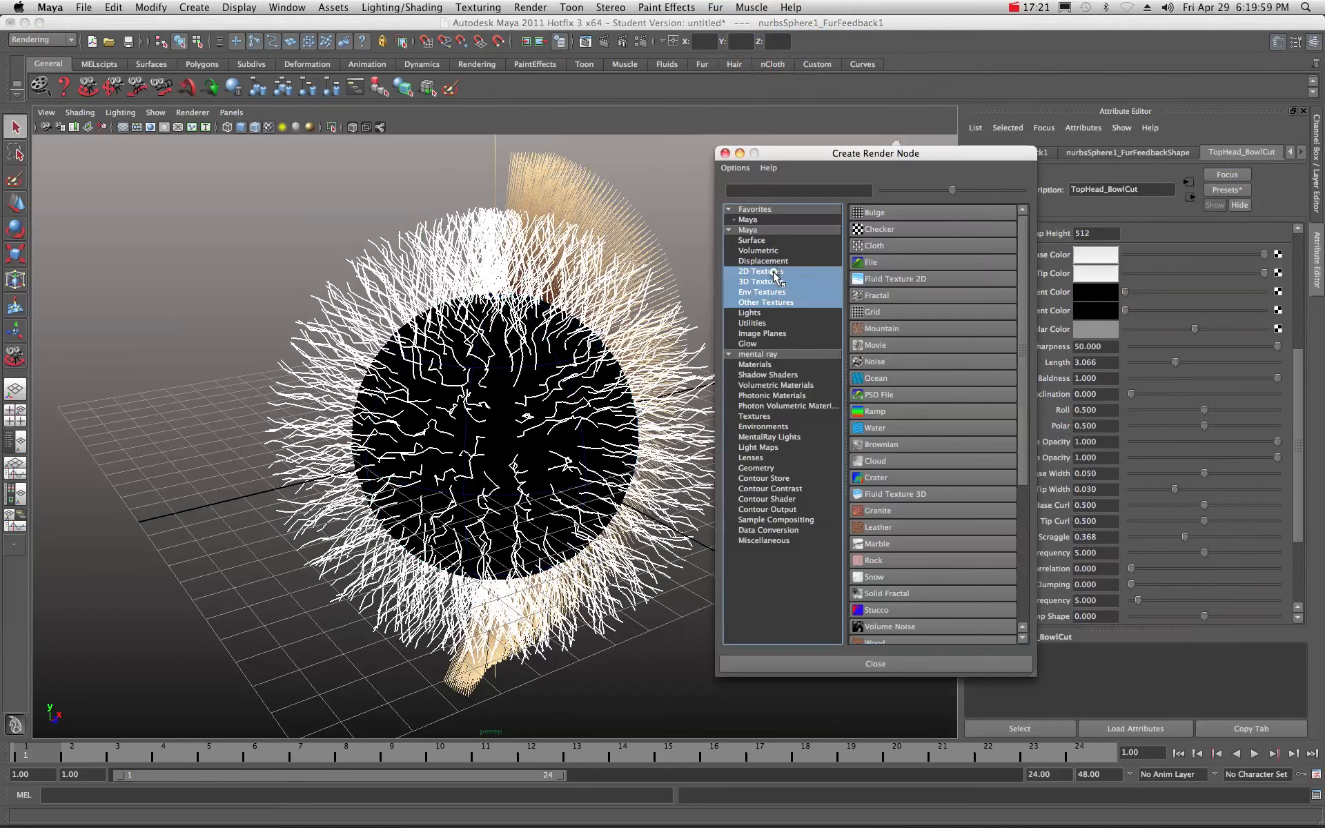
click(773, 272)
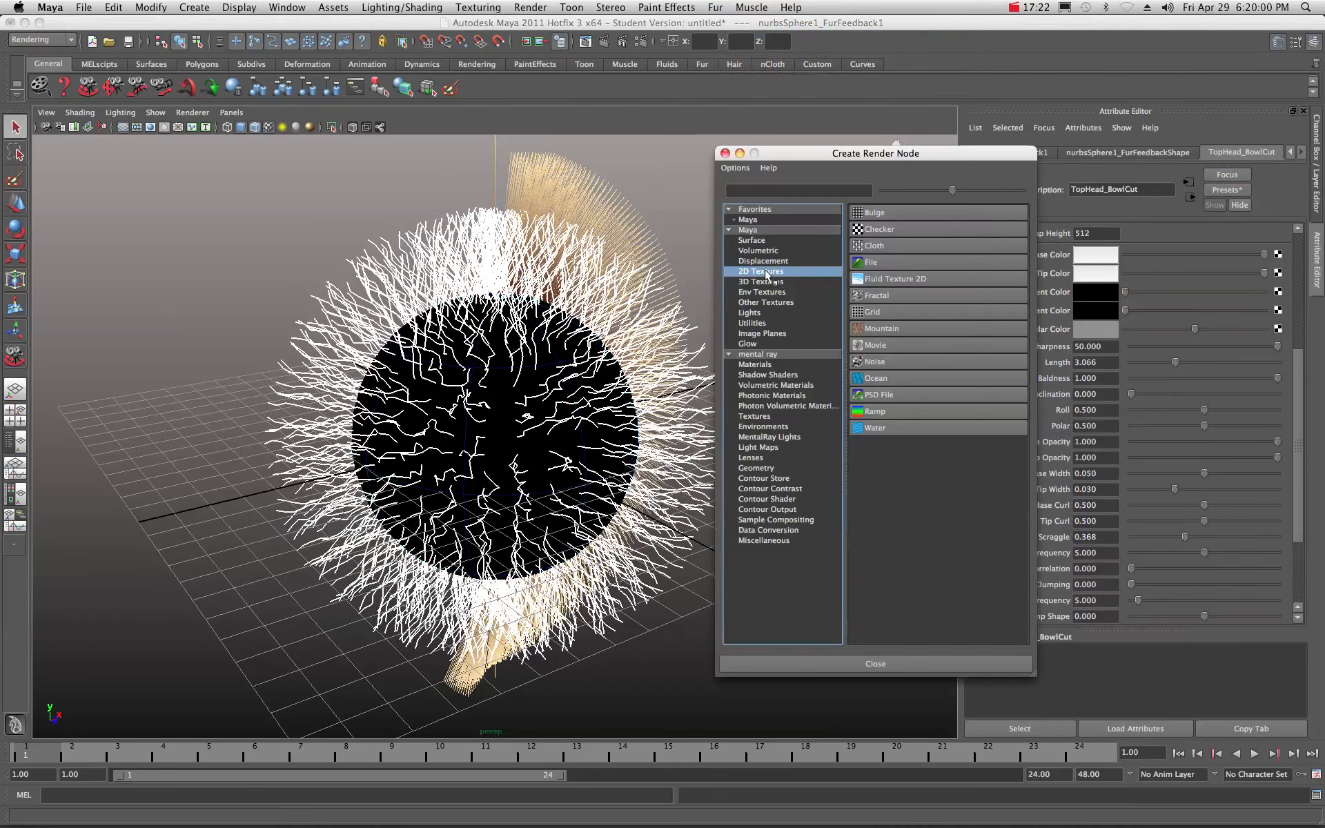
click(960, 410)
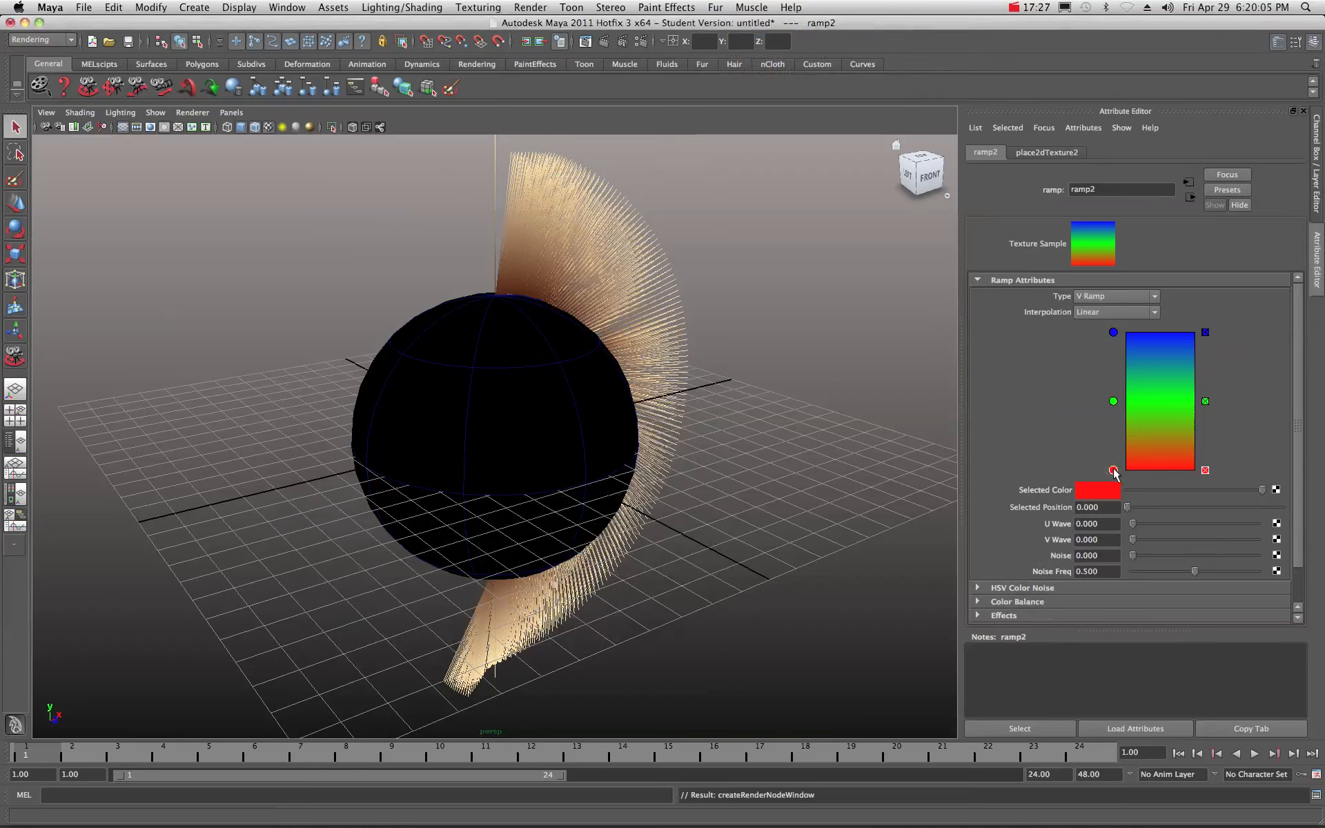
Recolor the new ramp's red entry black and its blue entry white, and delete the green middle entry
click(1093, 495)
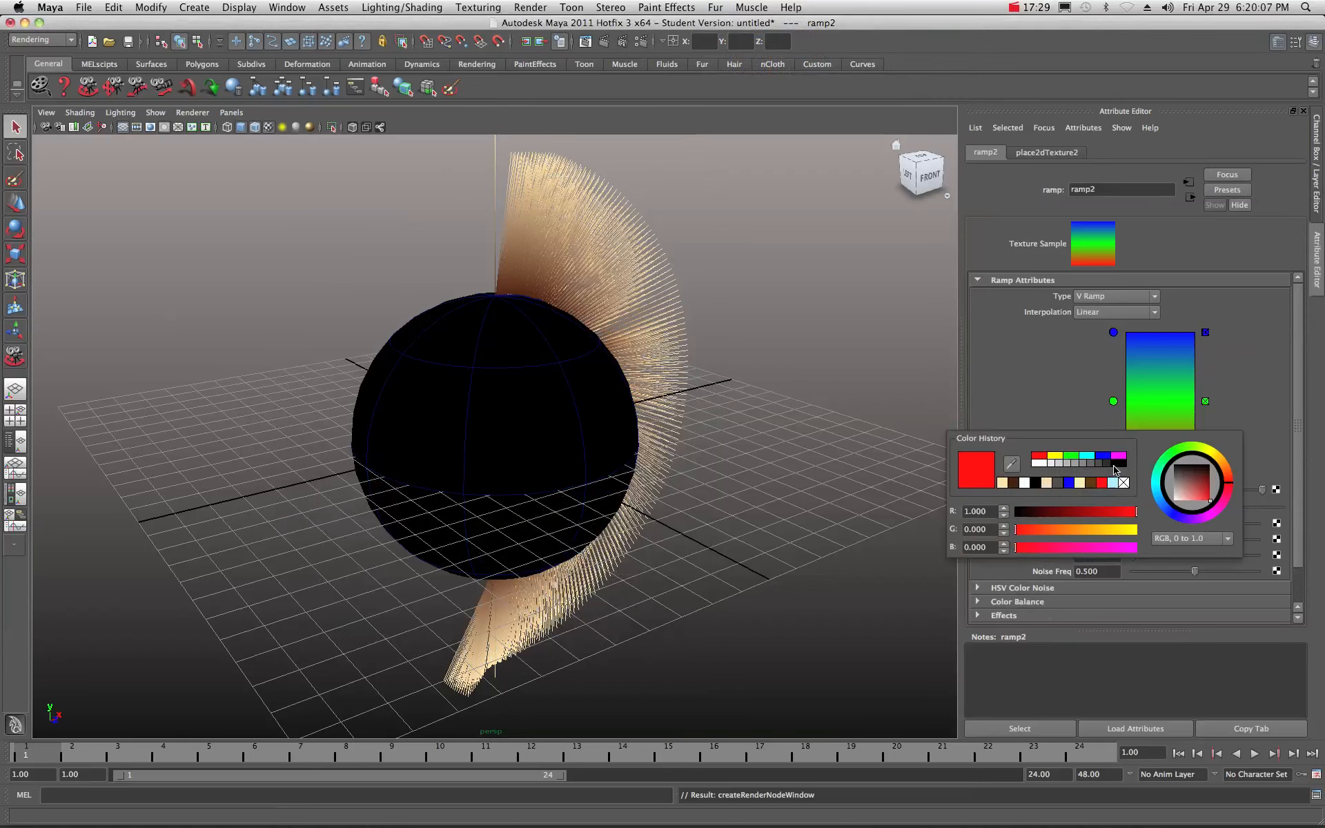
click(1123, 466)
click(1113, 333)
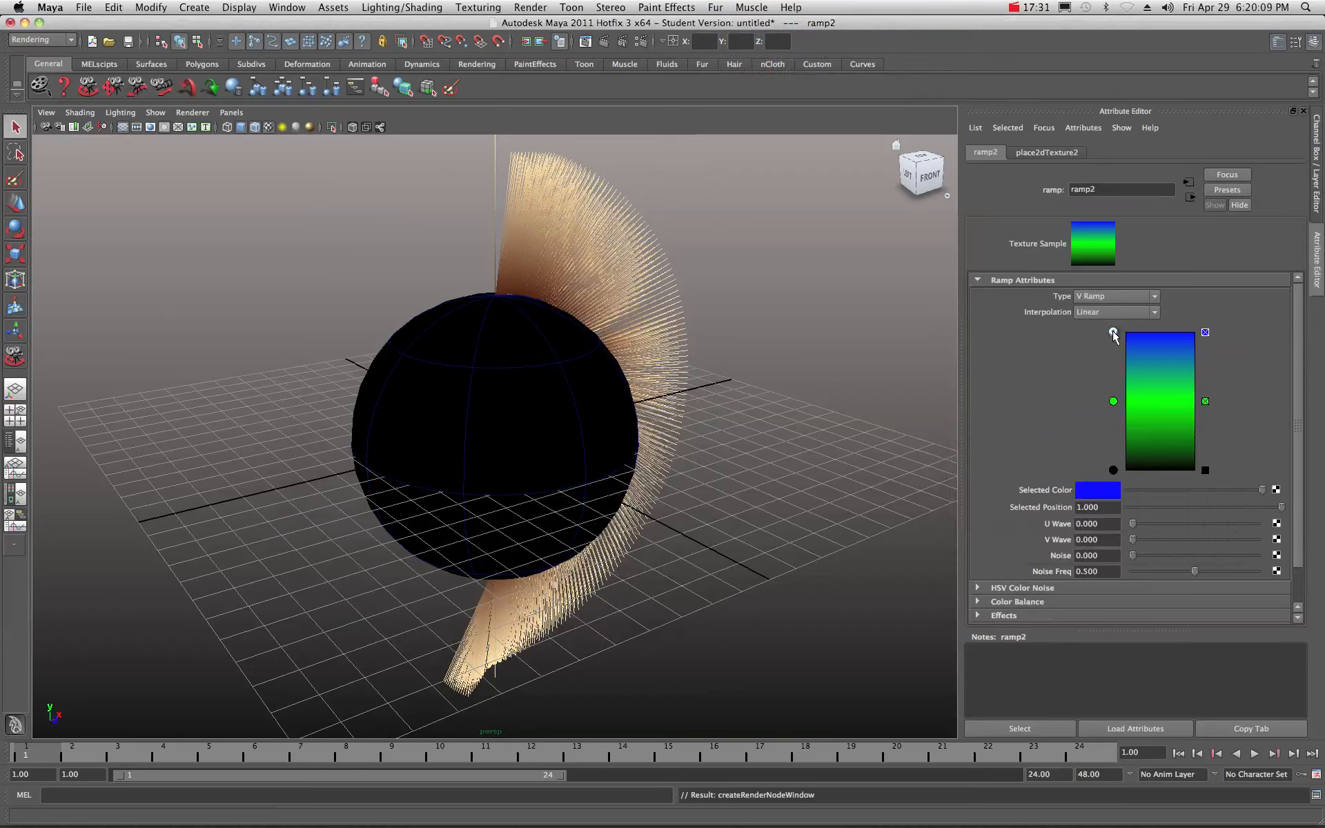
click(1097, 490)
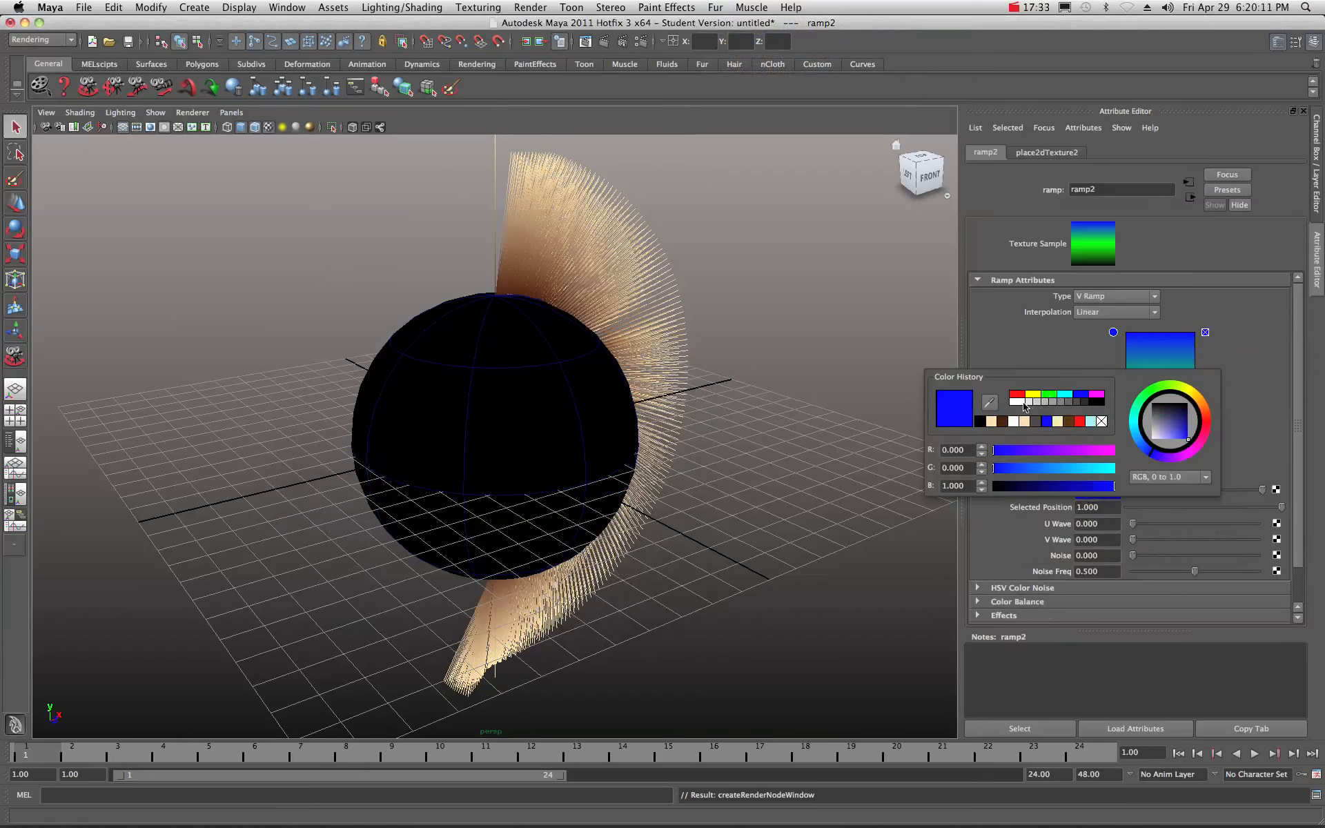
click(1018, 403)
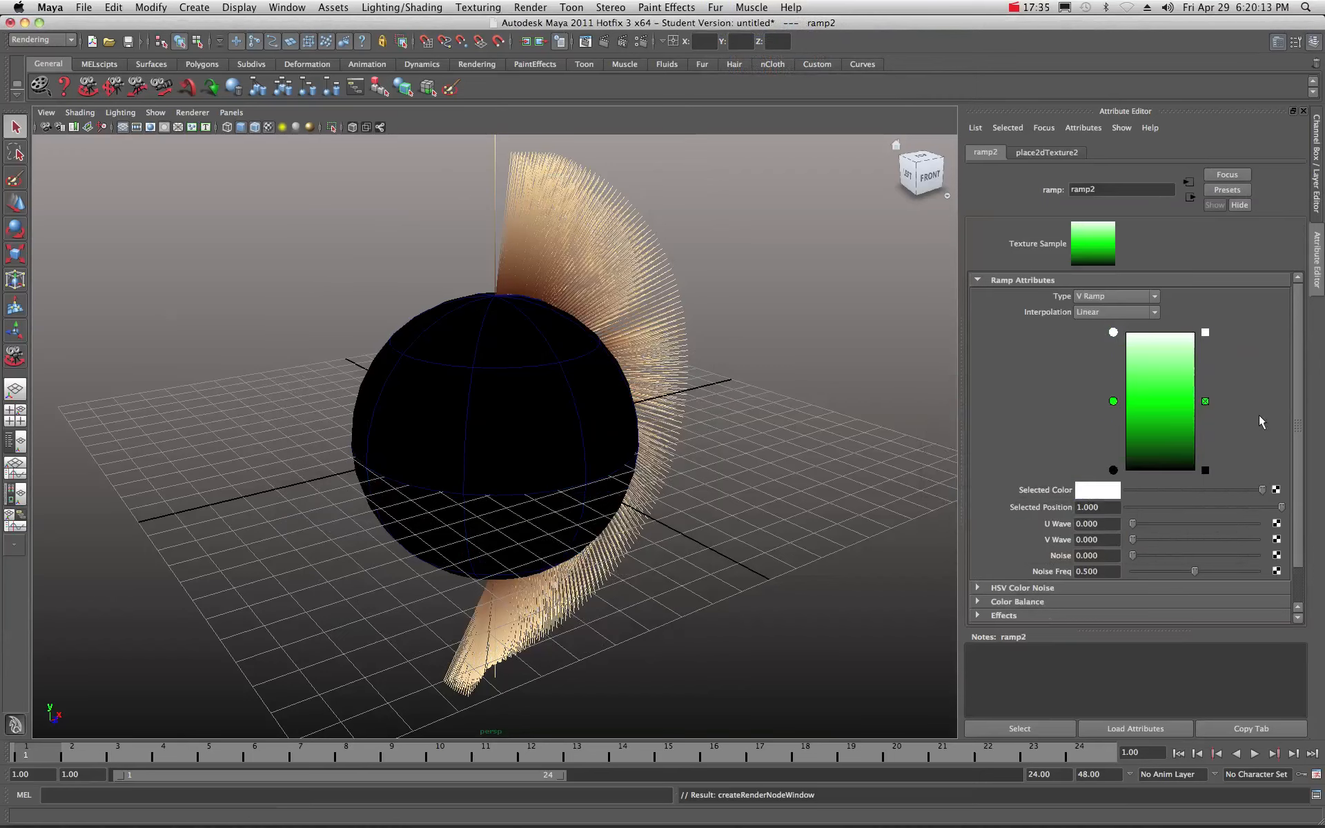
click(1205, 403)
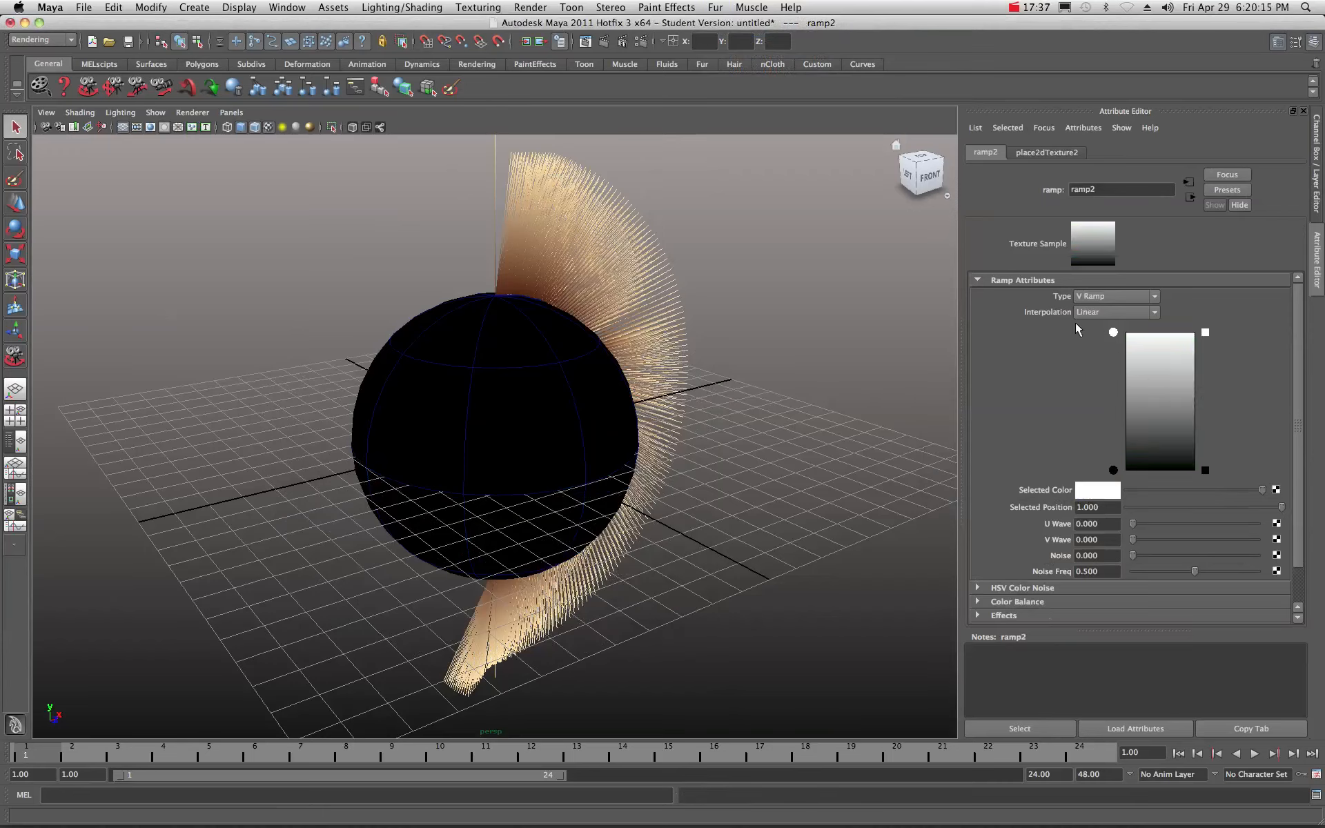
Set the ramp's Interpolation to None and move the white entry to about position 0.670
click(1157, 318)
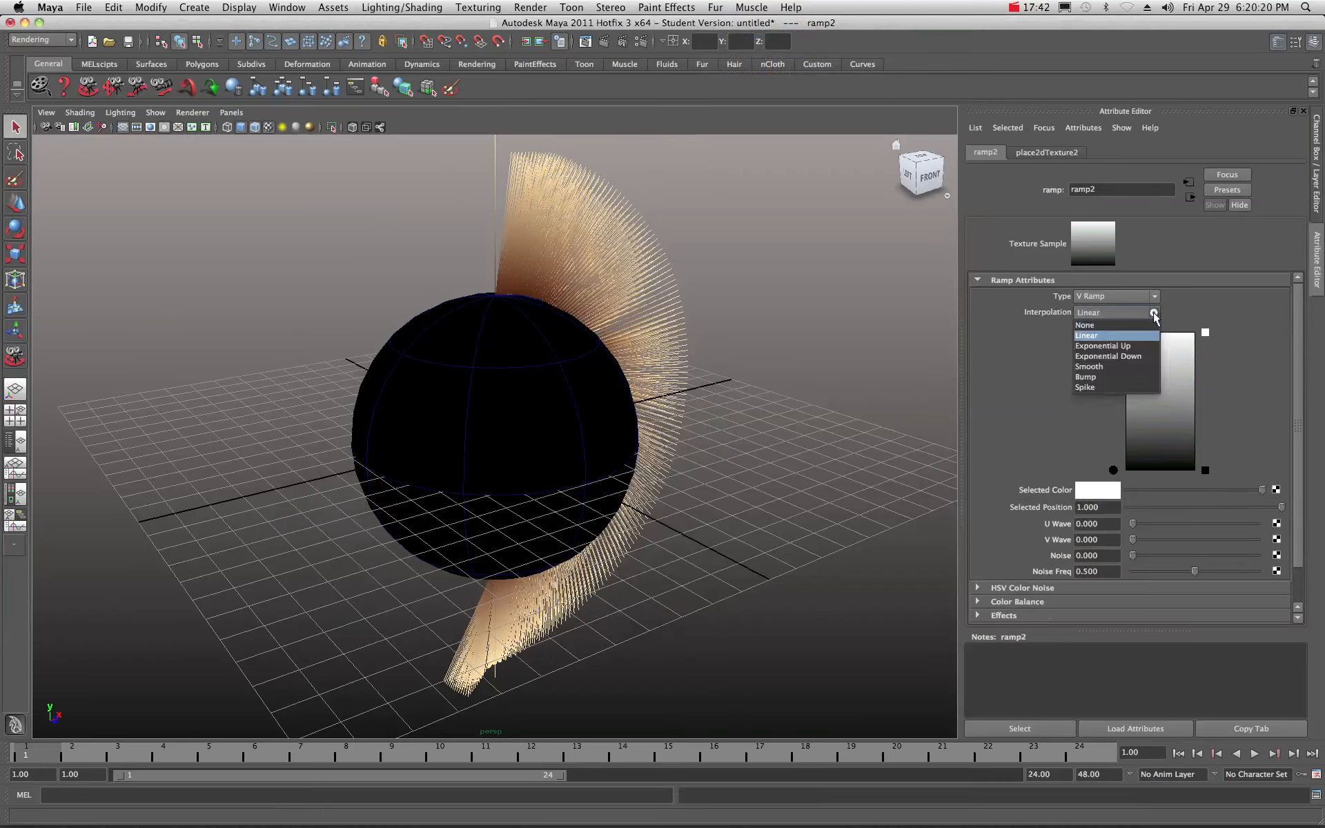
click(1142, 325)
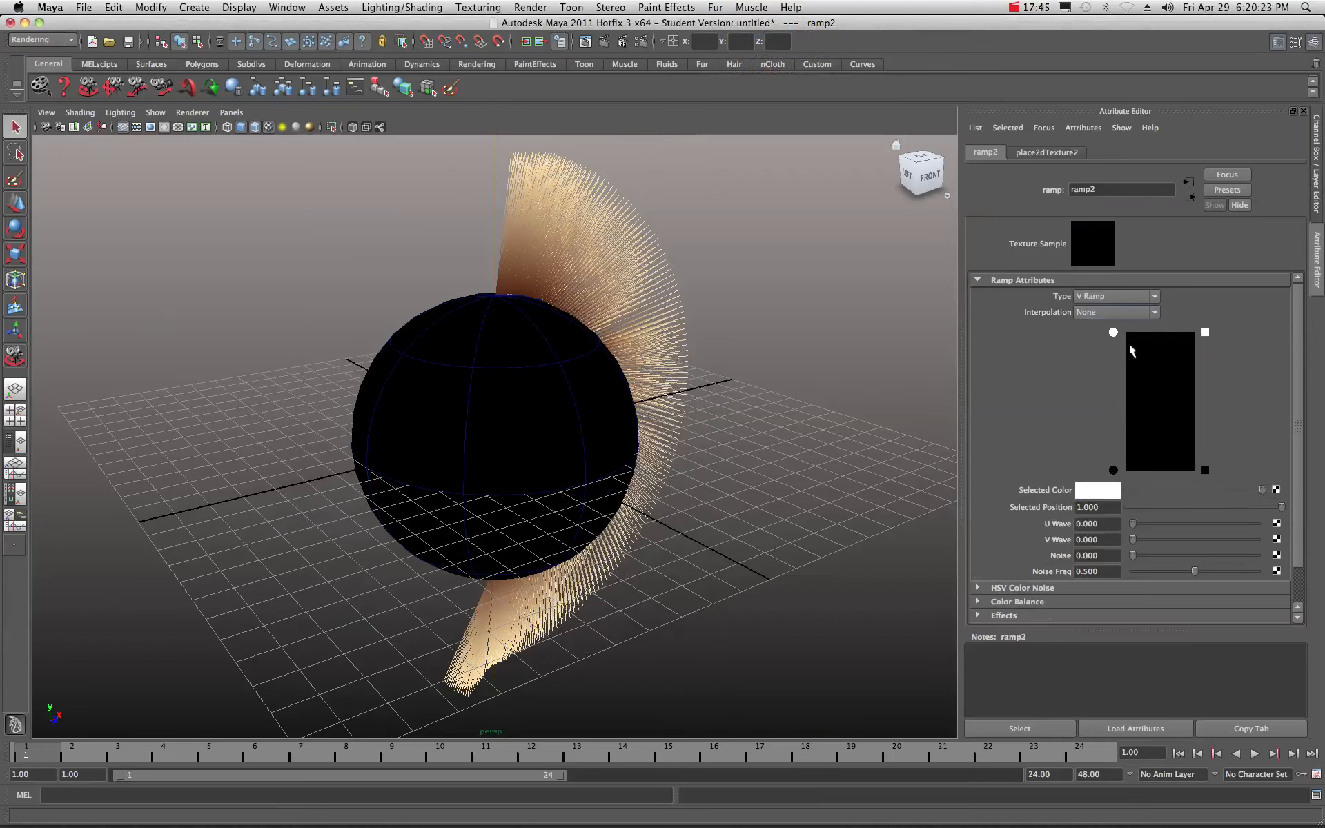
drag(1113, 333, 1113, 377)
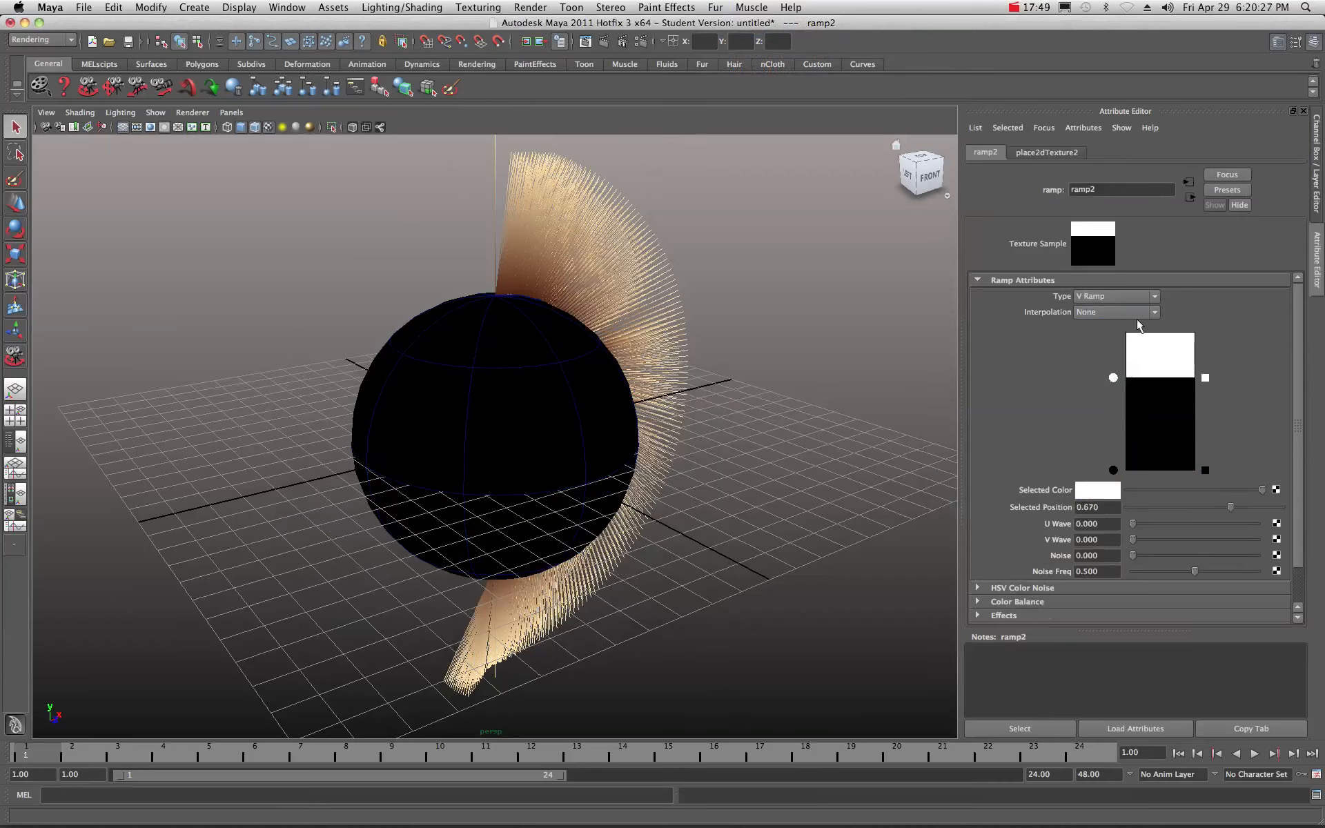
Change the ramp's Type to U Ramp and move the white entry to position 0.500
click(1156, 298)
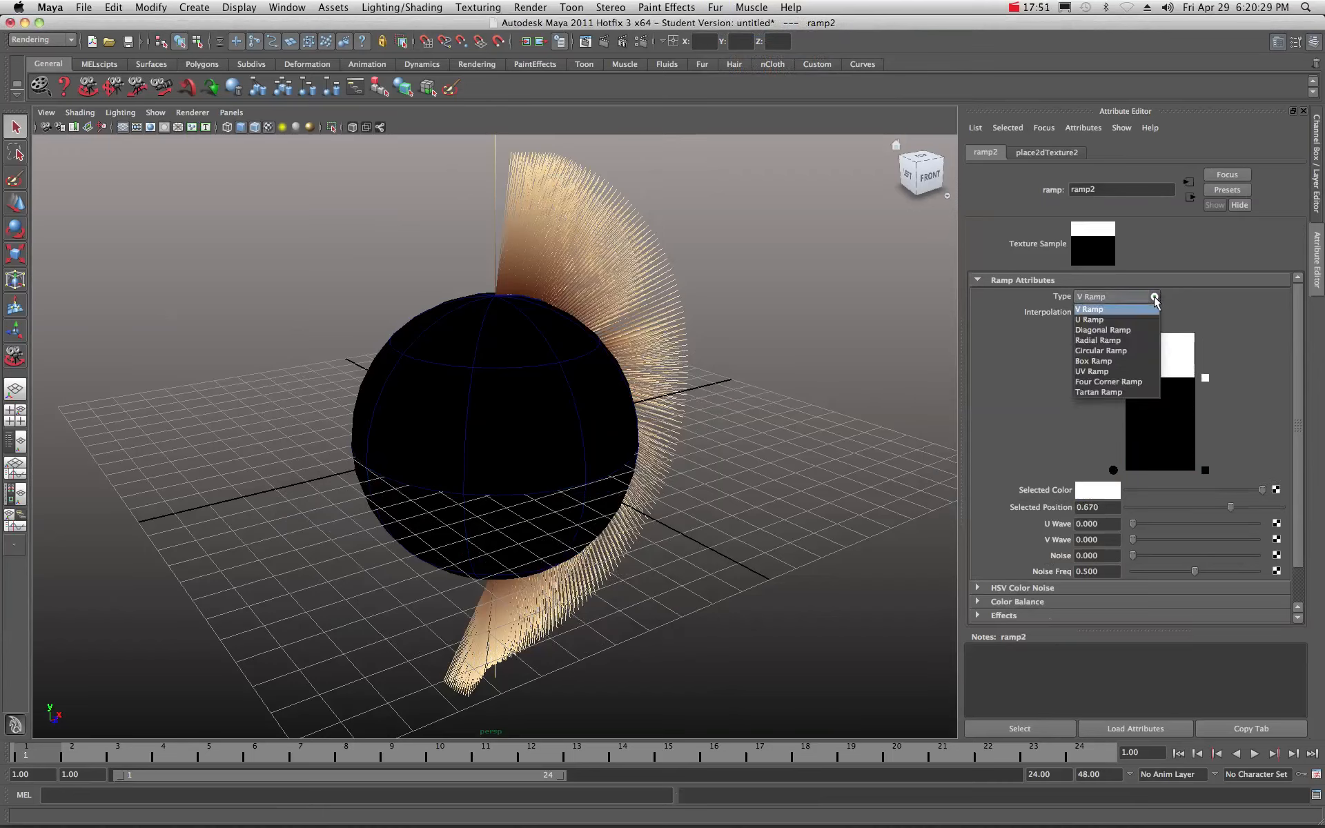
click(1097, 321)
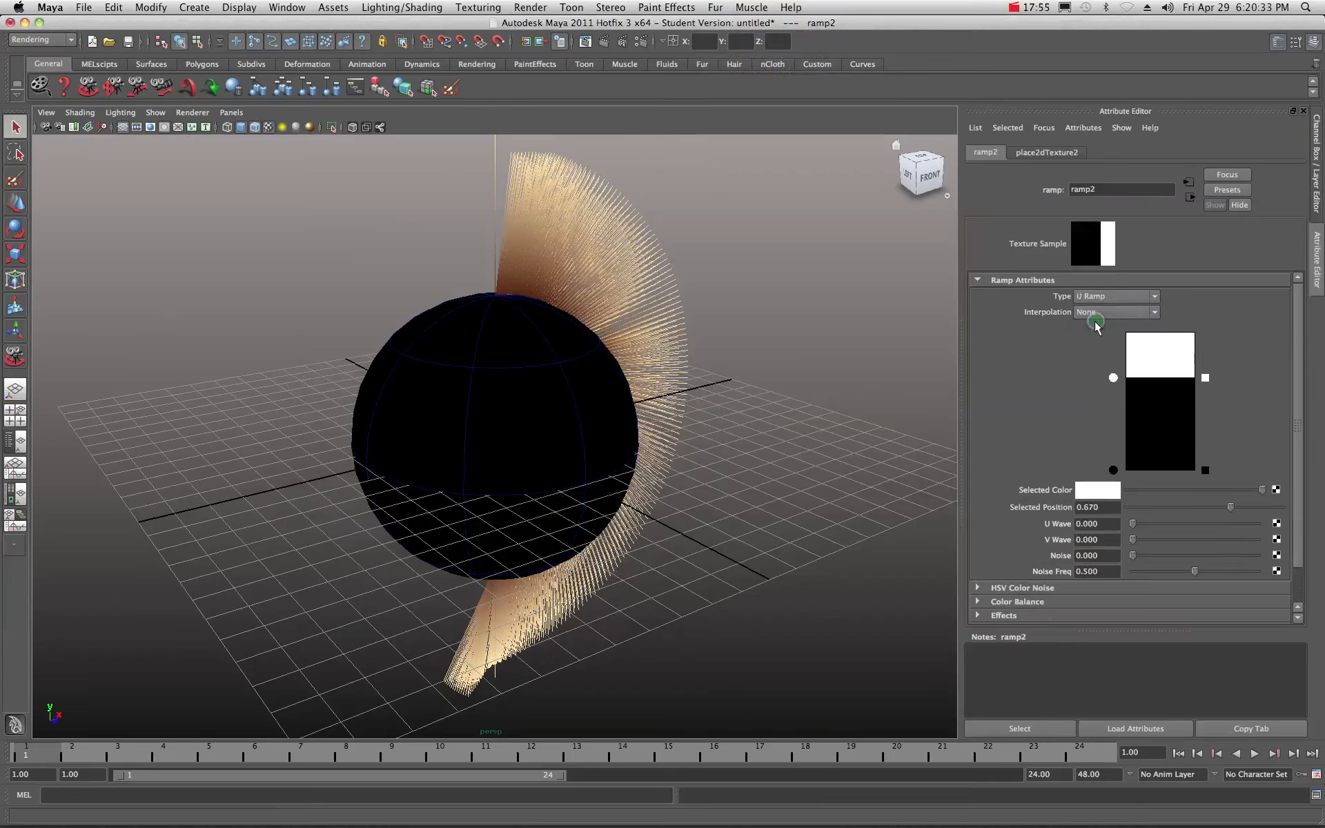
drag(1112, 377, 1112, 401)
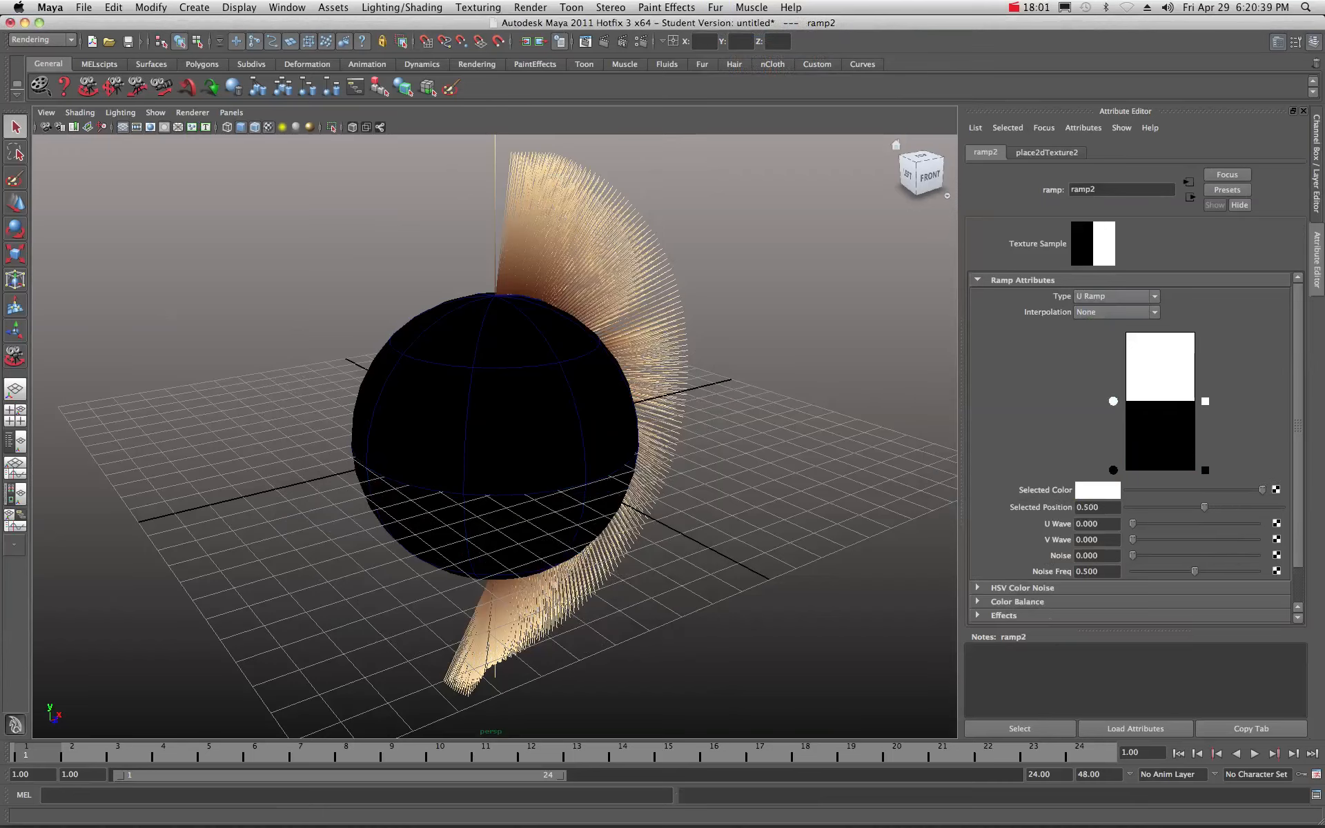
Bring the Hypershade into view, clear its work area graph and list the scene's textures
drag(1324, 227, 259, 147)
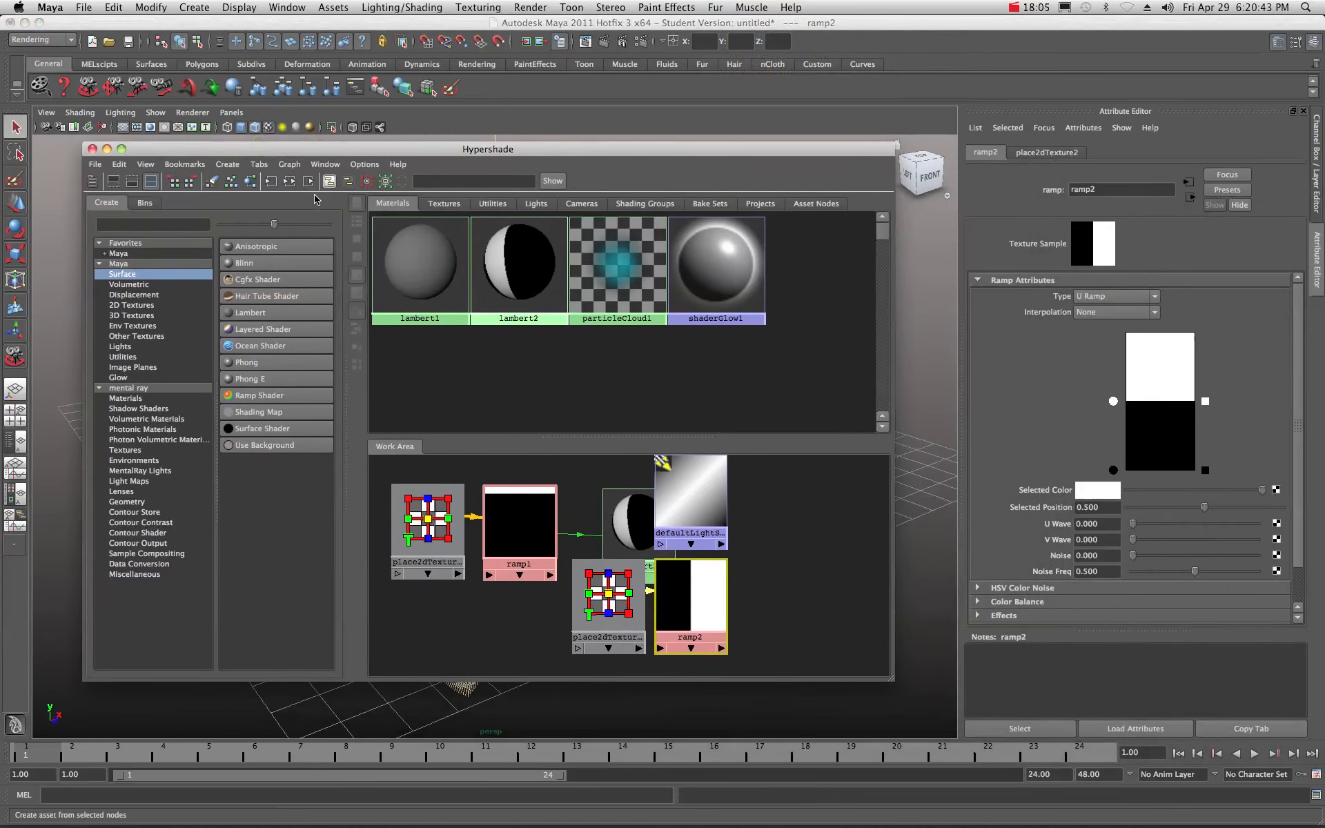
click(293, 166)
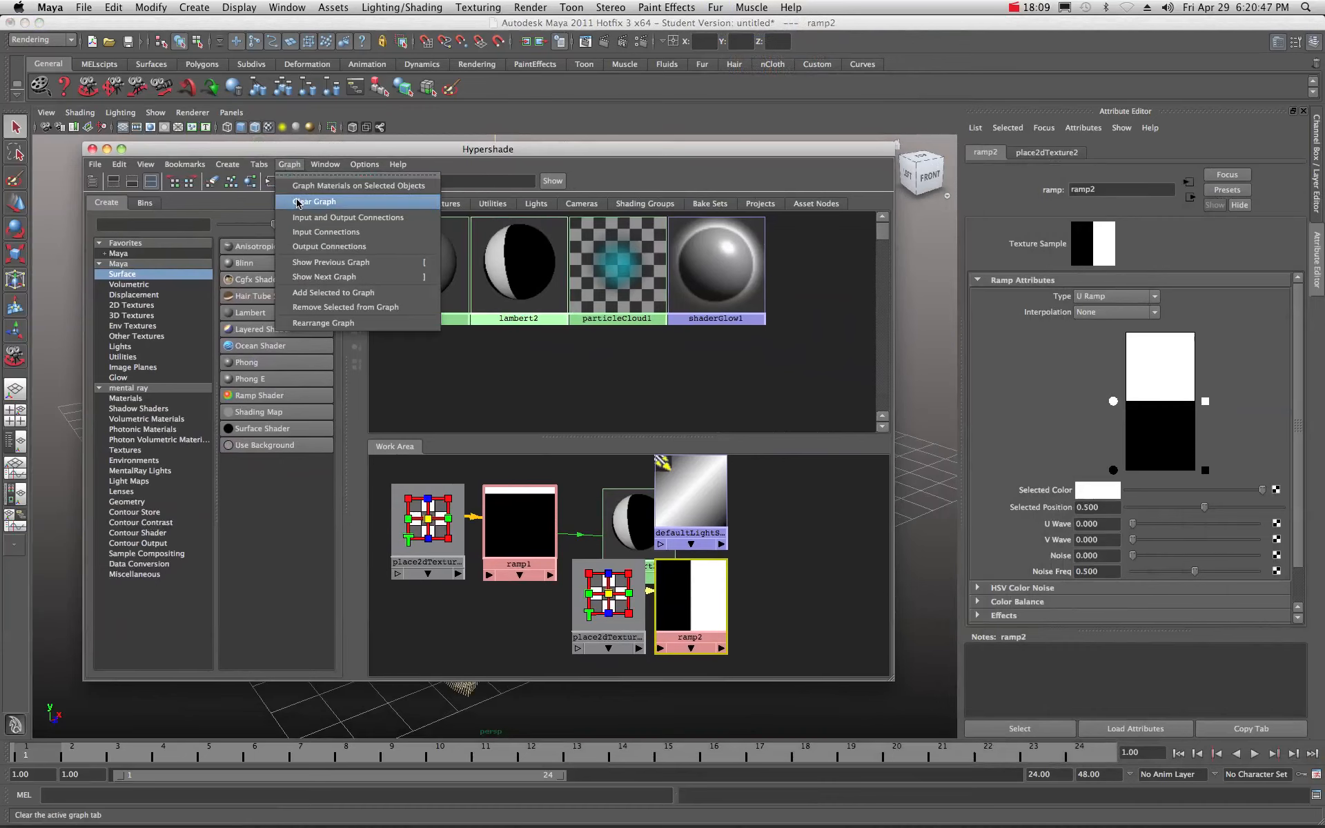
click(297, 200)
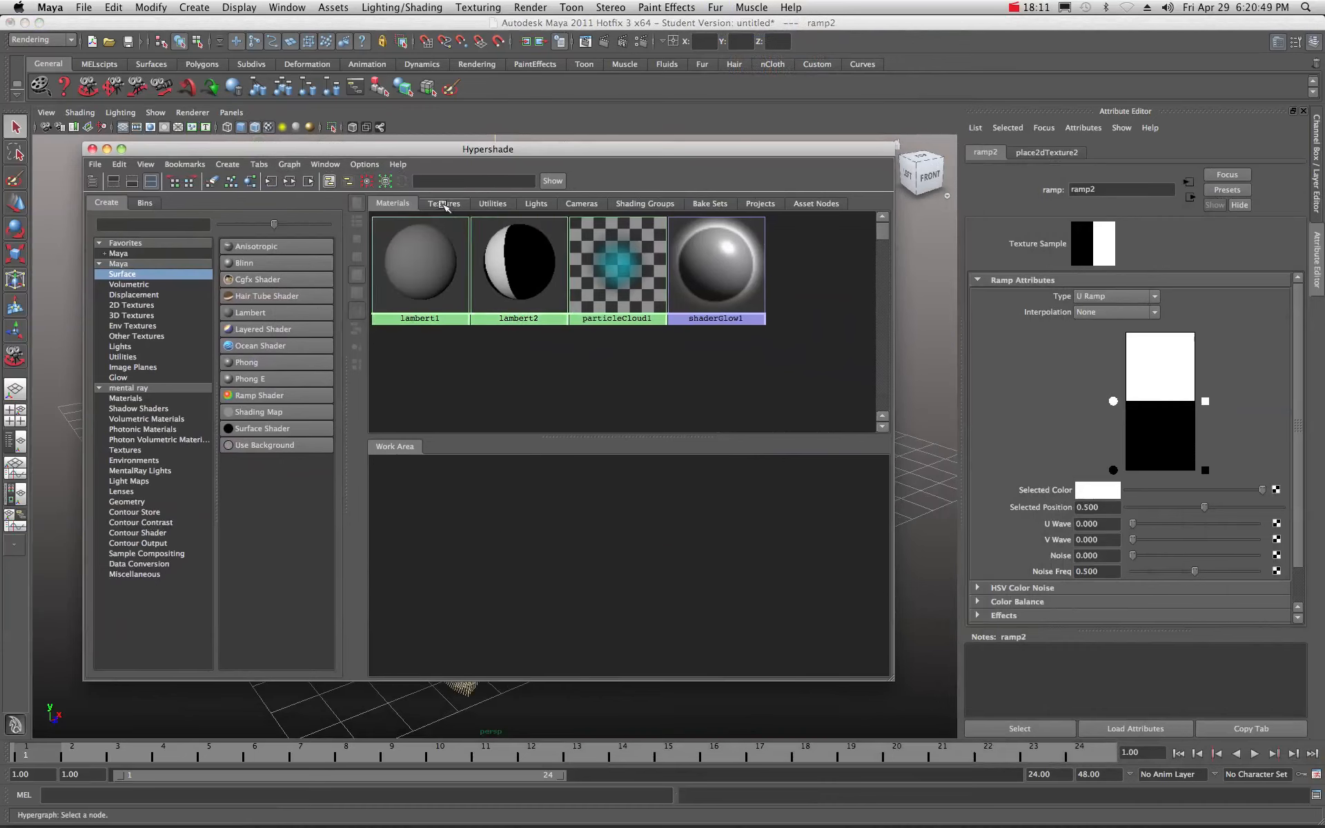
click(444, 205)
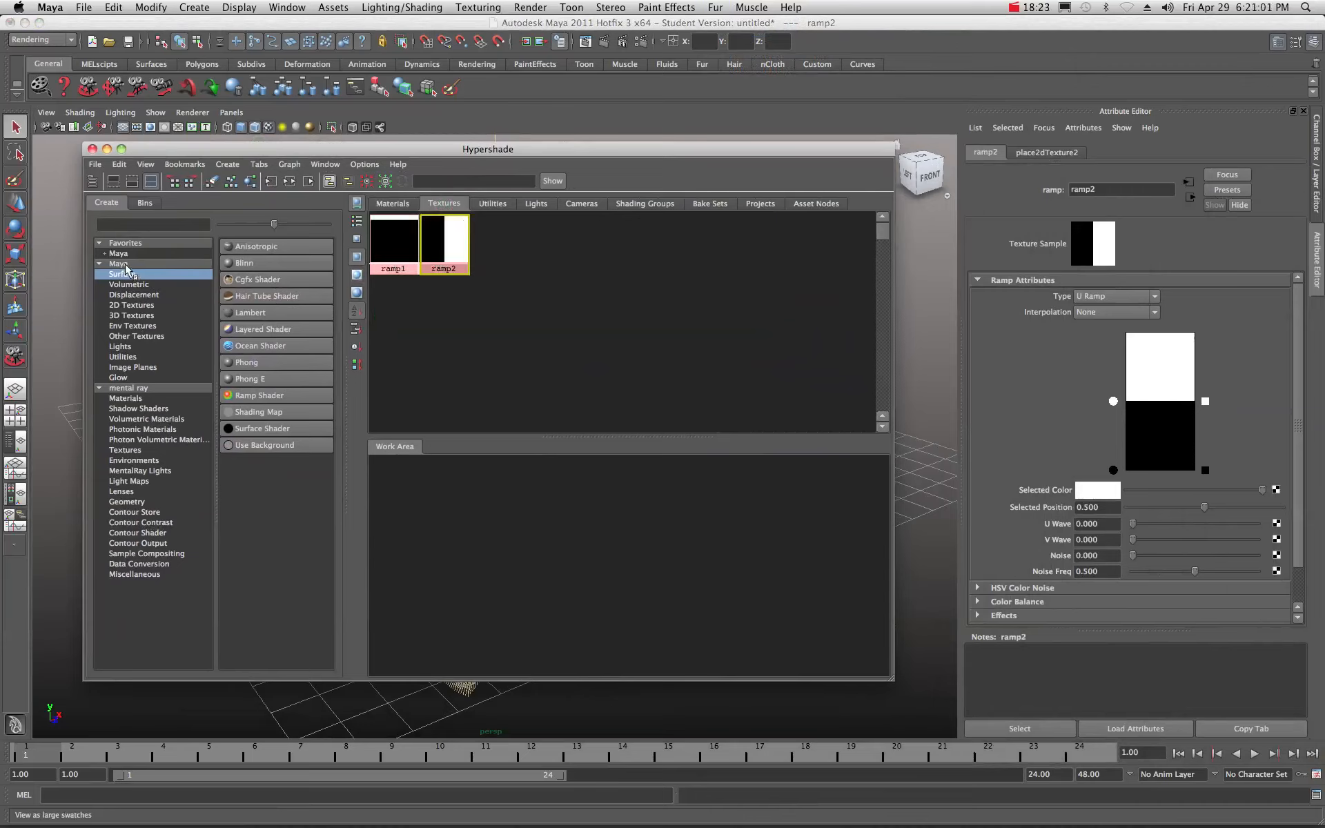
Create a Lambert material in the work area and connect ramp2 to its color, placing the two nodes side by side
click(250, 313)
drag(410, 492, 493, 520)
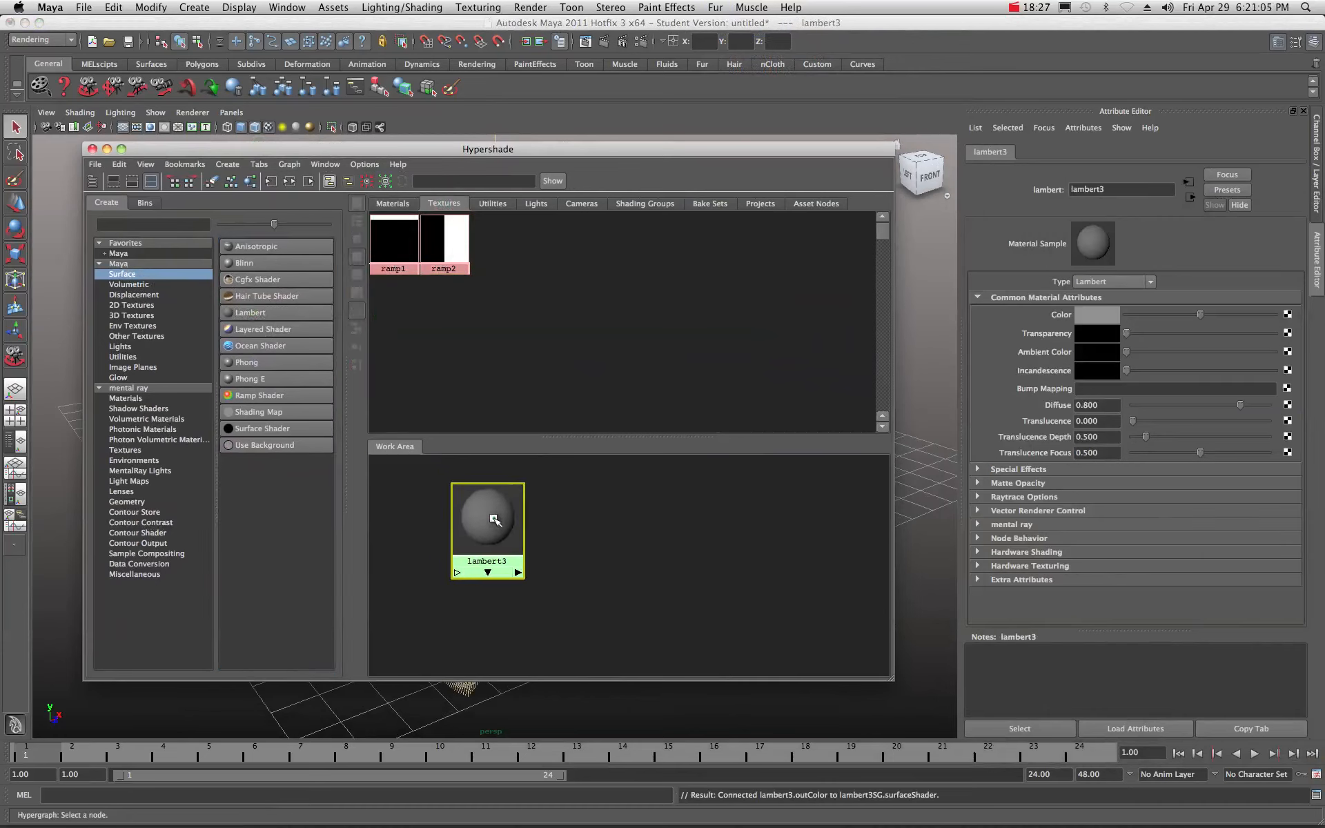
click(450, 245)
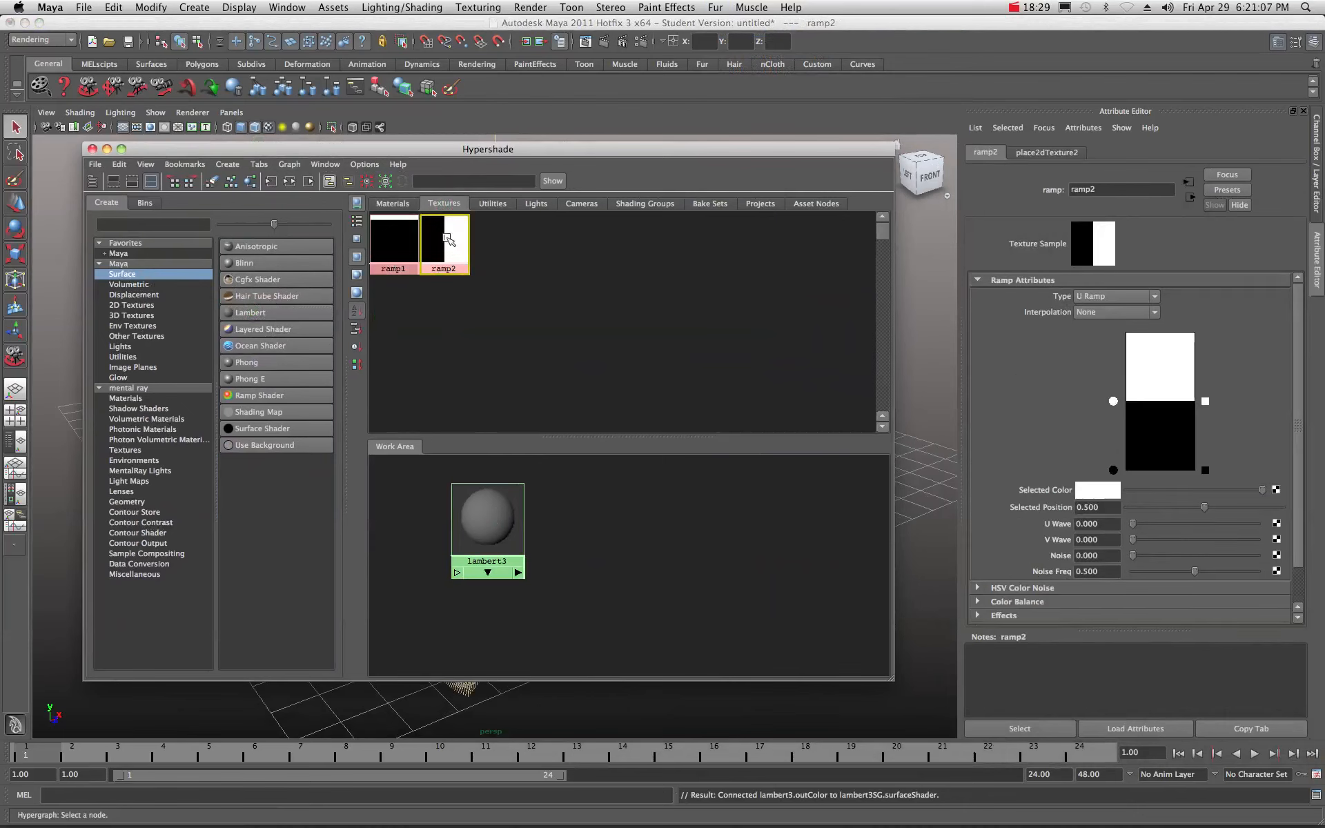
middle_drag(443, 239, 484, 520)
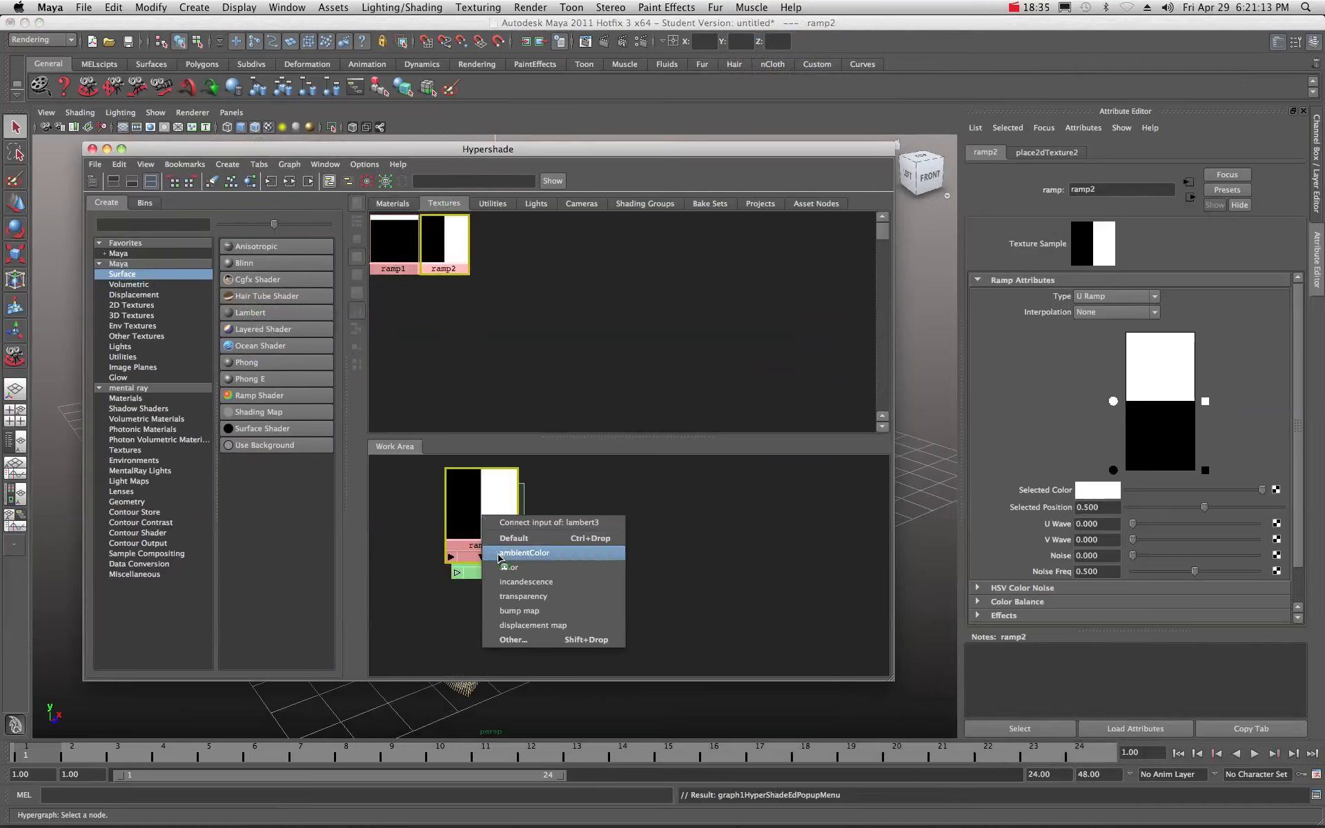
click(510, 569)
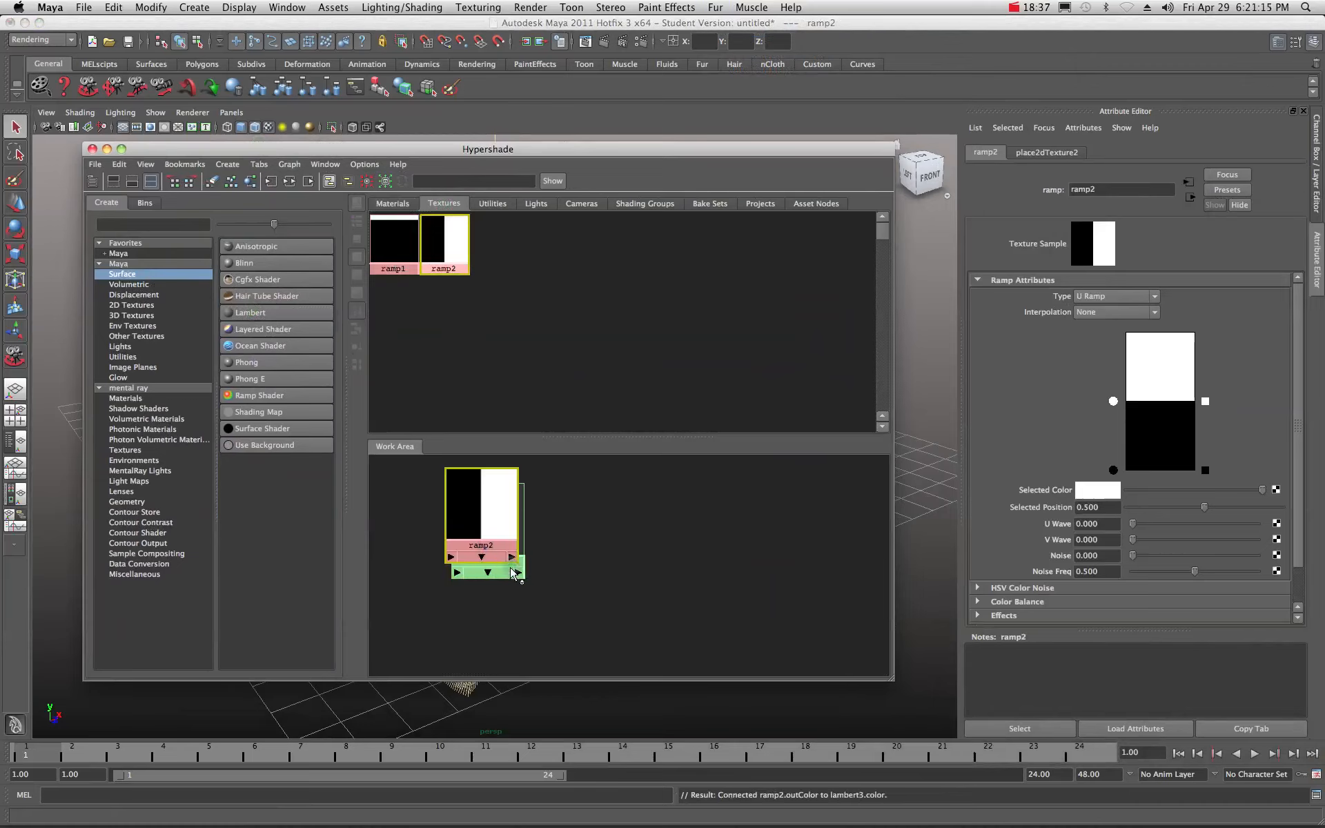
drag(509, 521, 623, 535)
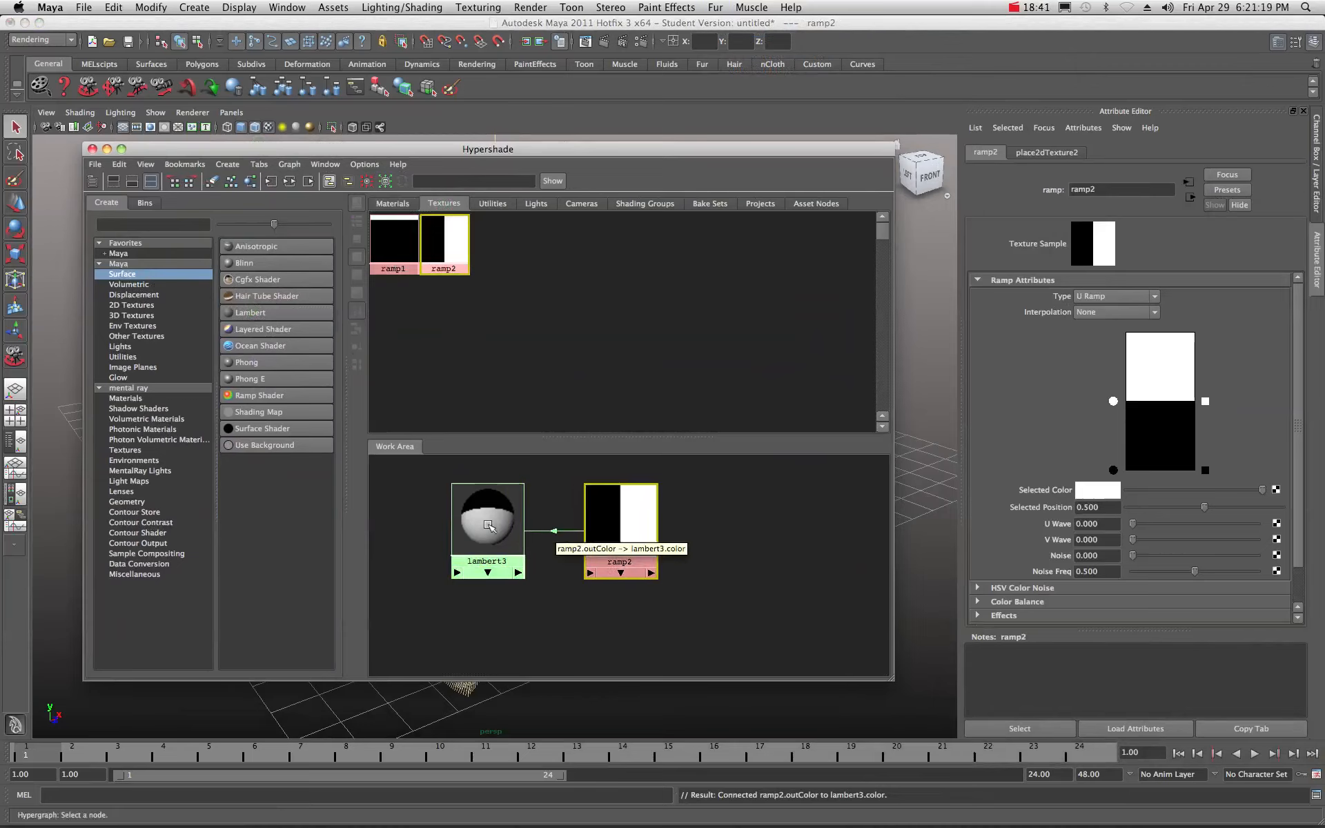
scroll(487, 528, down, 2)
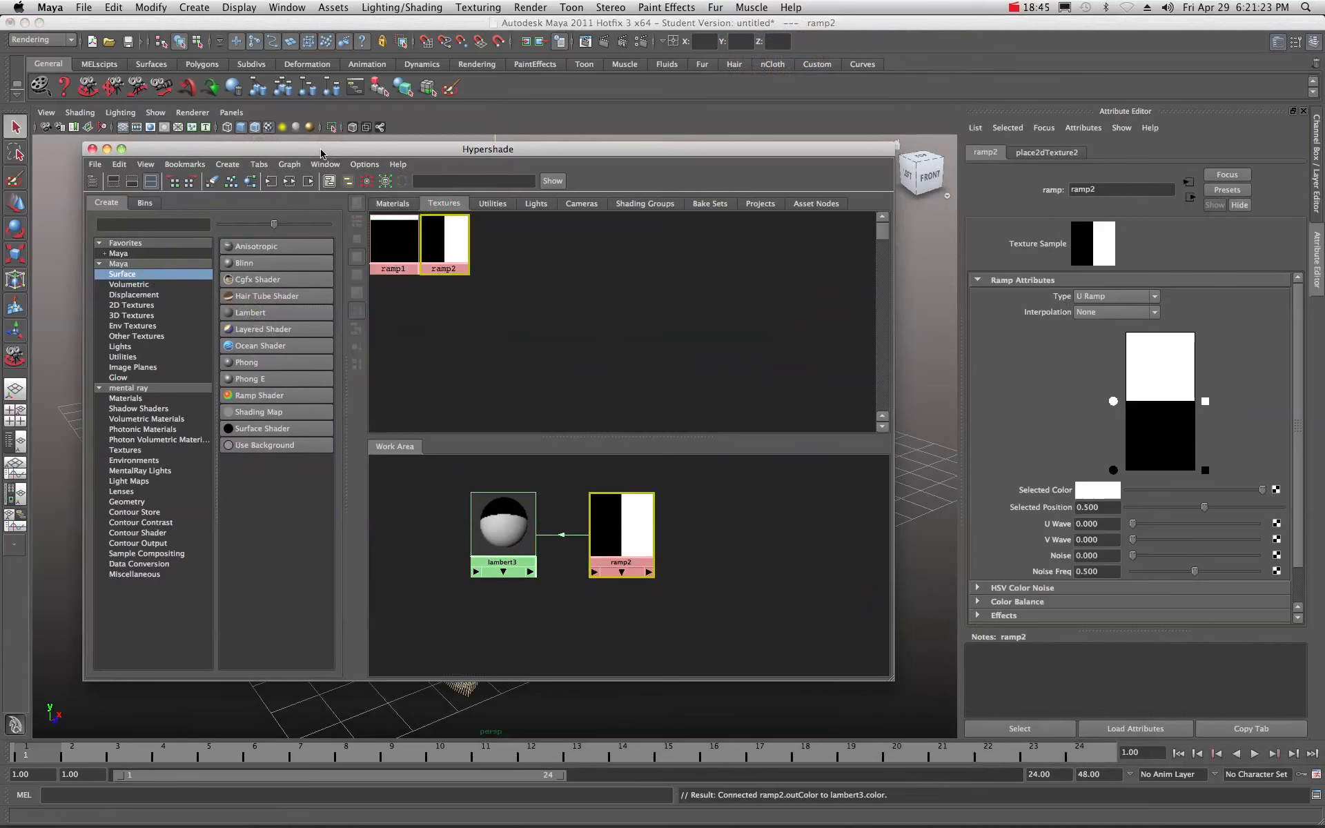
Move the Hypershade out of view and assign the existing lambert3 material to the NURBS sphere
click(321, 138)
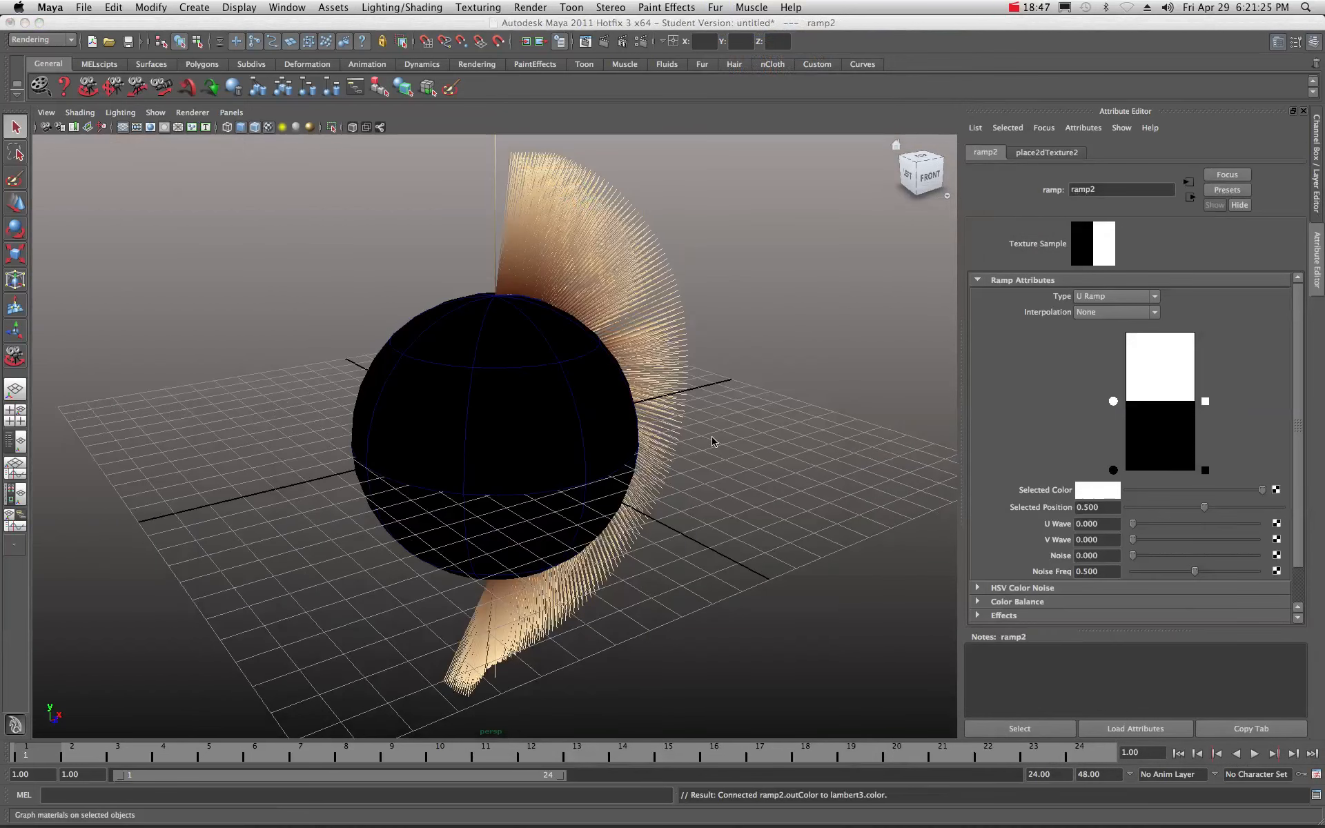
click(482, 403)
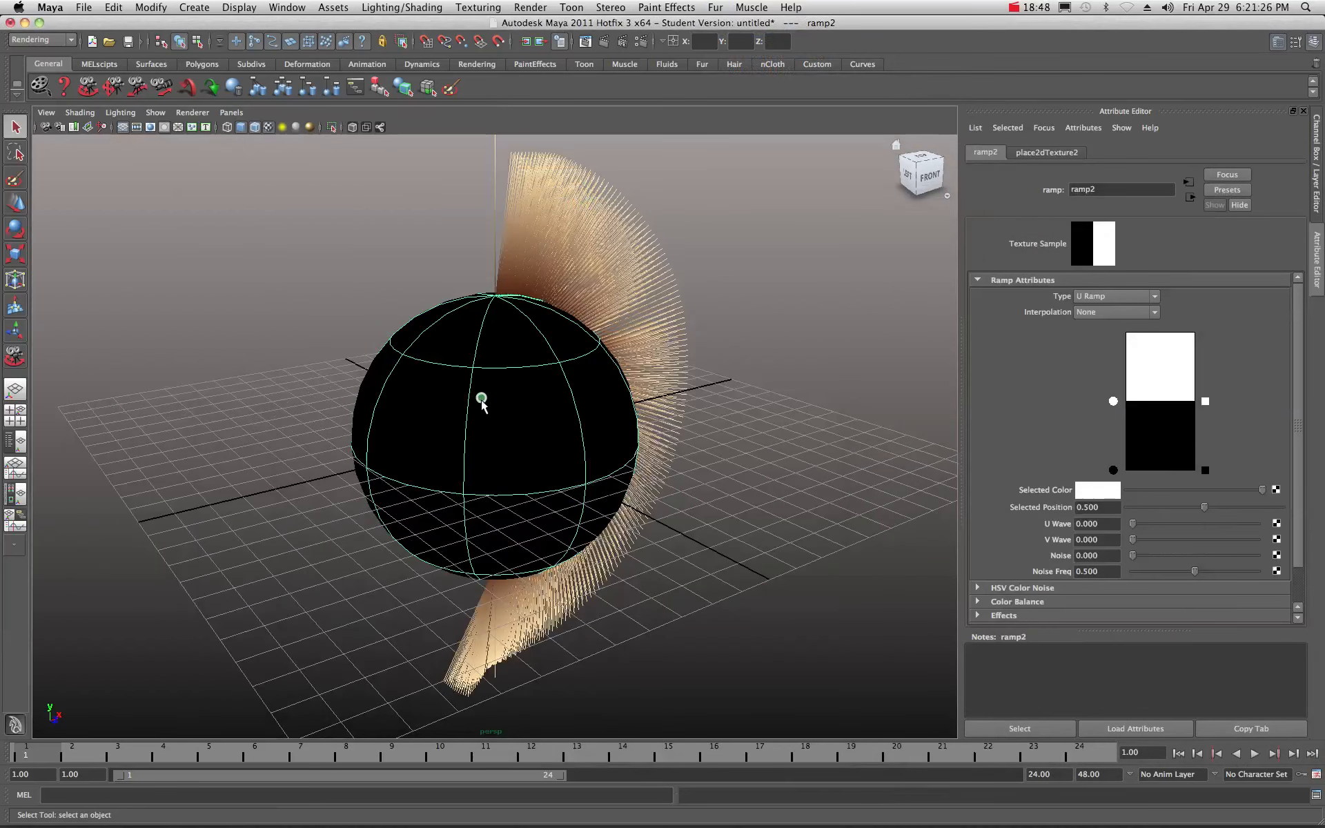
right_click(515, 390)
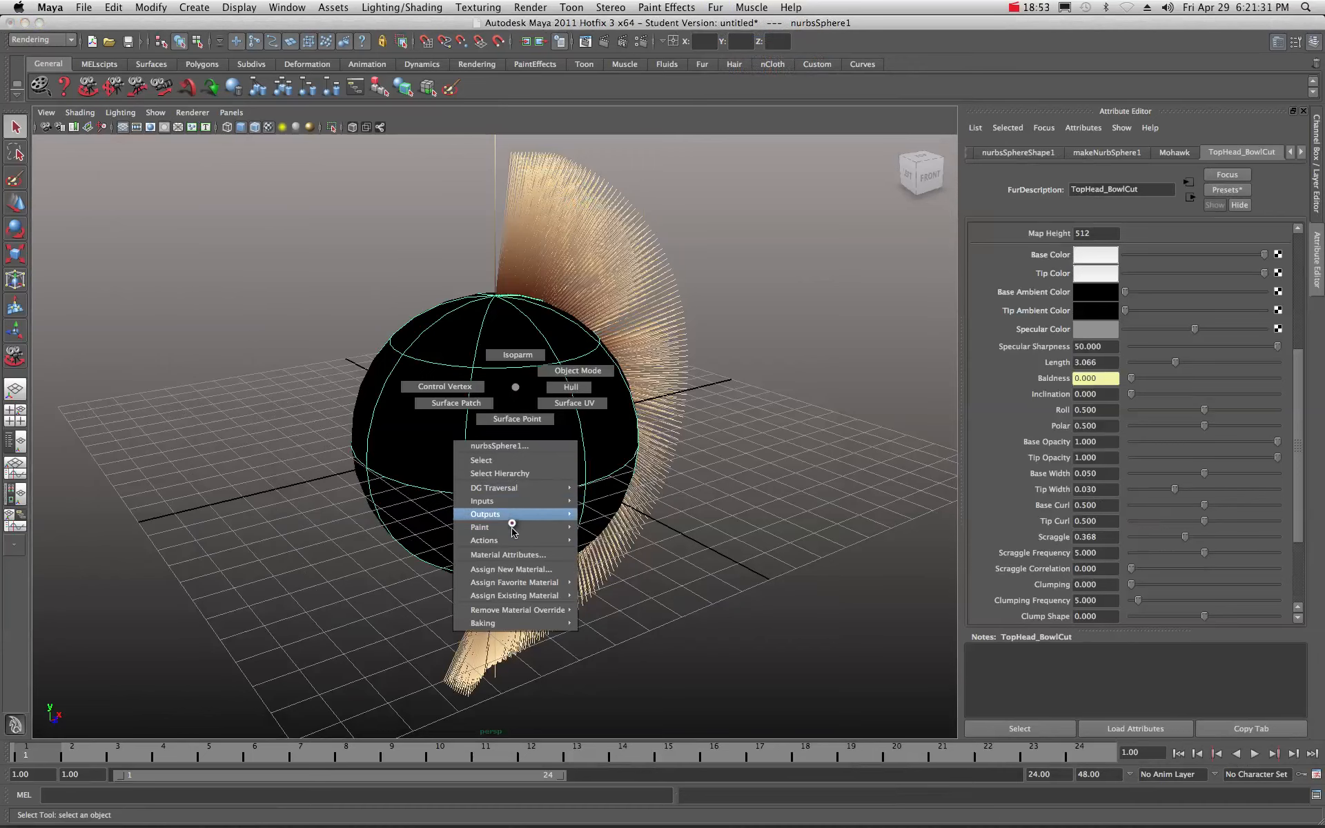
mouse_move(514, 598)
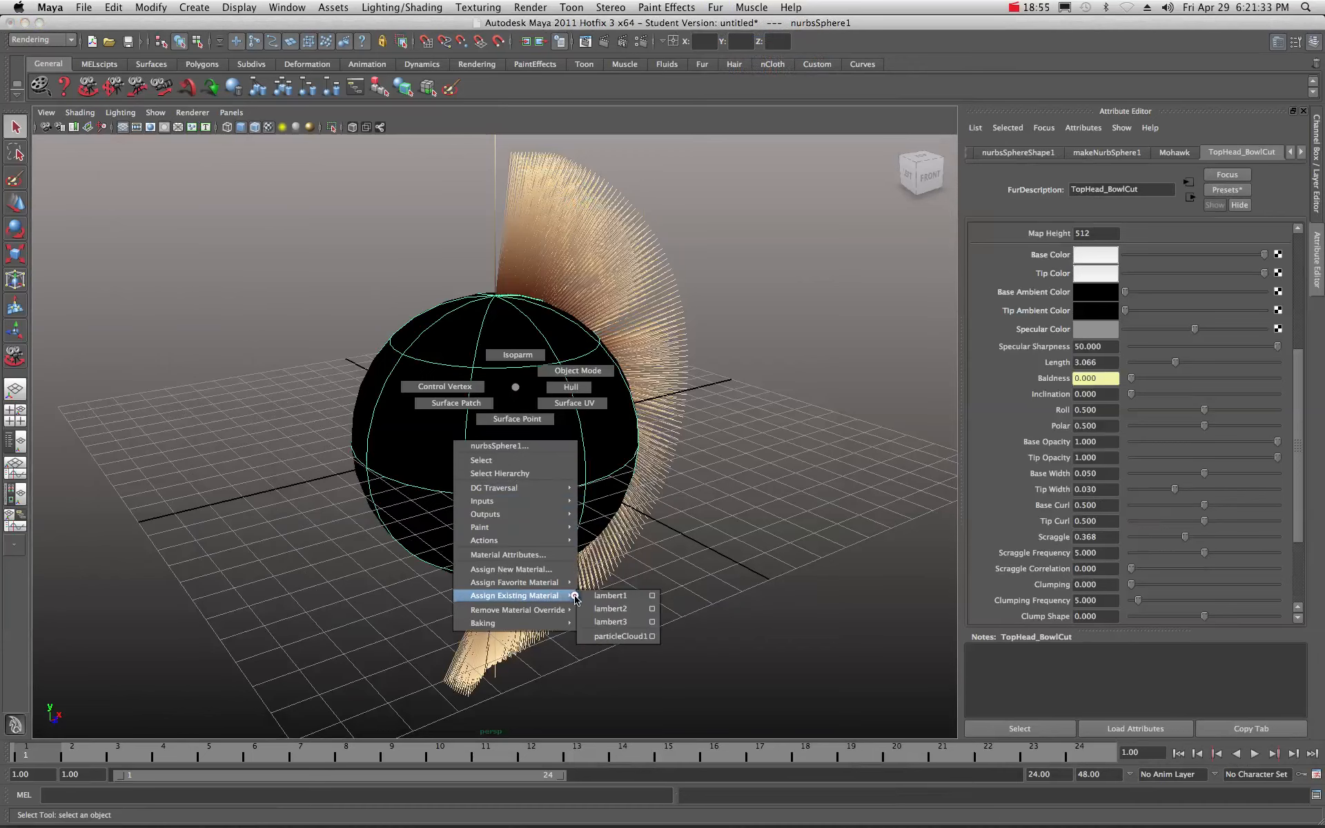
click(597, 623)
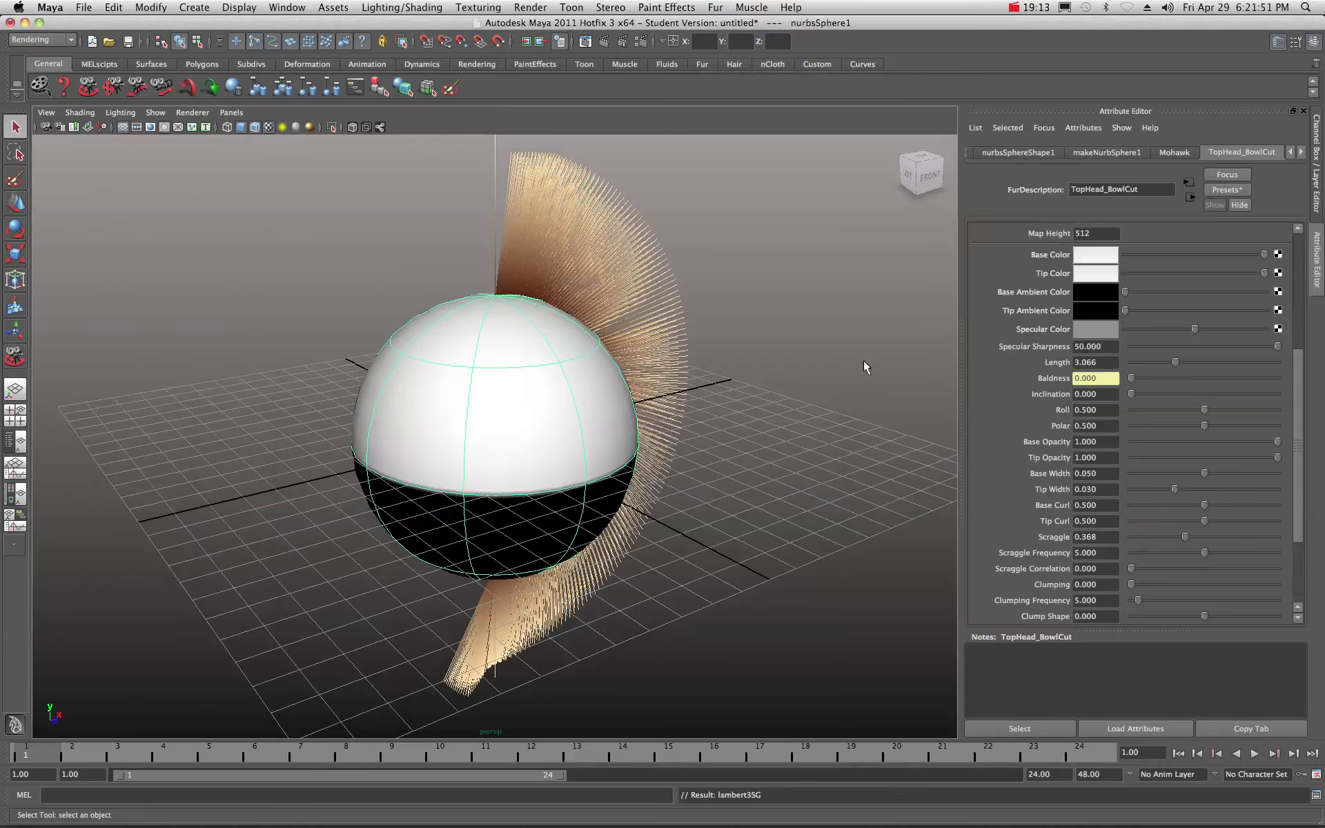
Select ramp2 in the Hypershade, move that window aside, and place the ramp's white entry at position 0.805
drag(1324, 175, 276, 154)
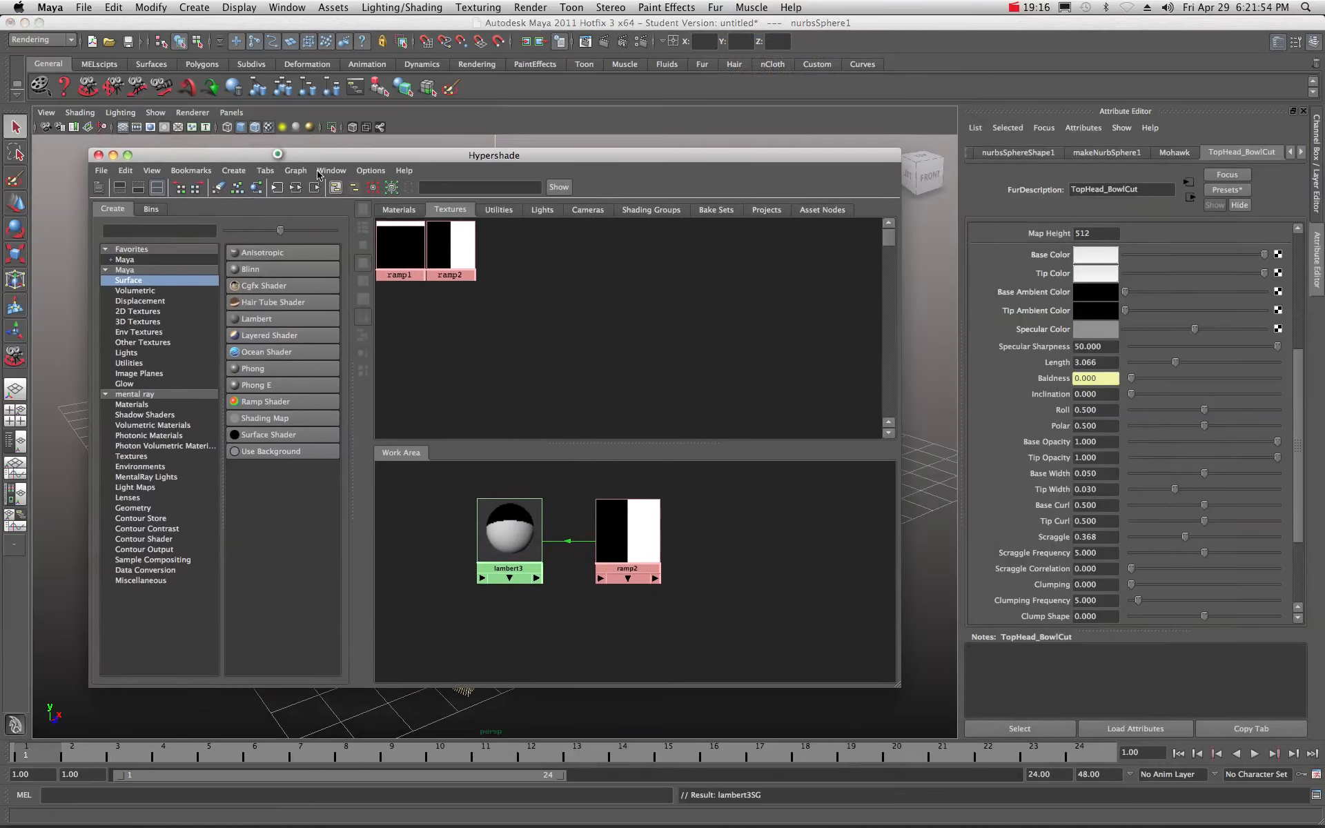
click(629, 546)
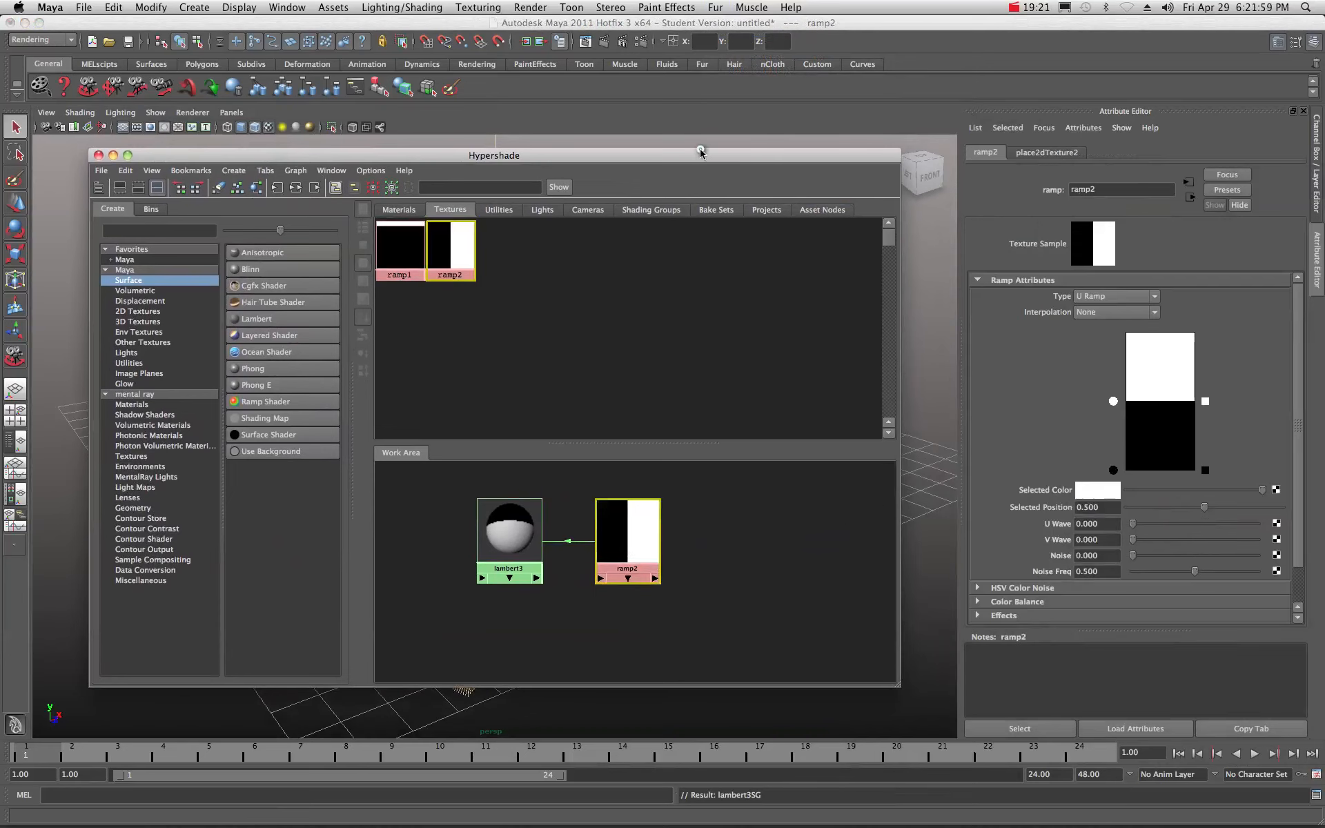
drag(702, 155, 1213, 173)
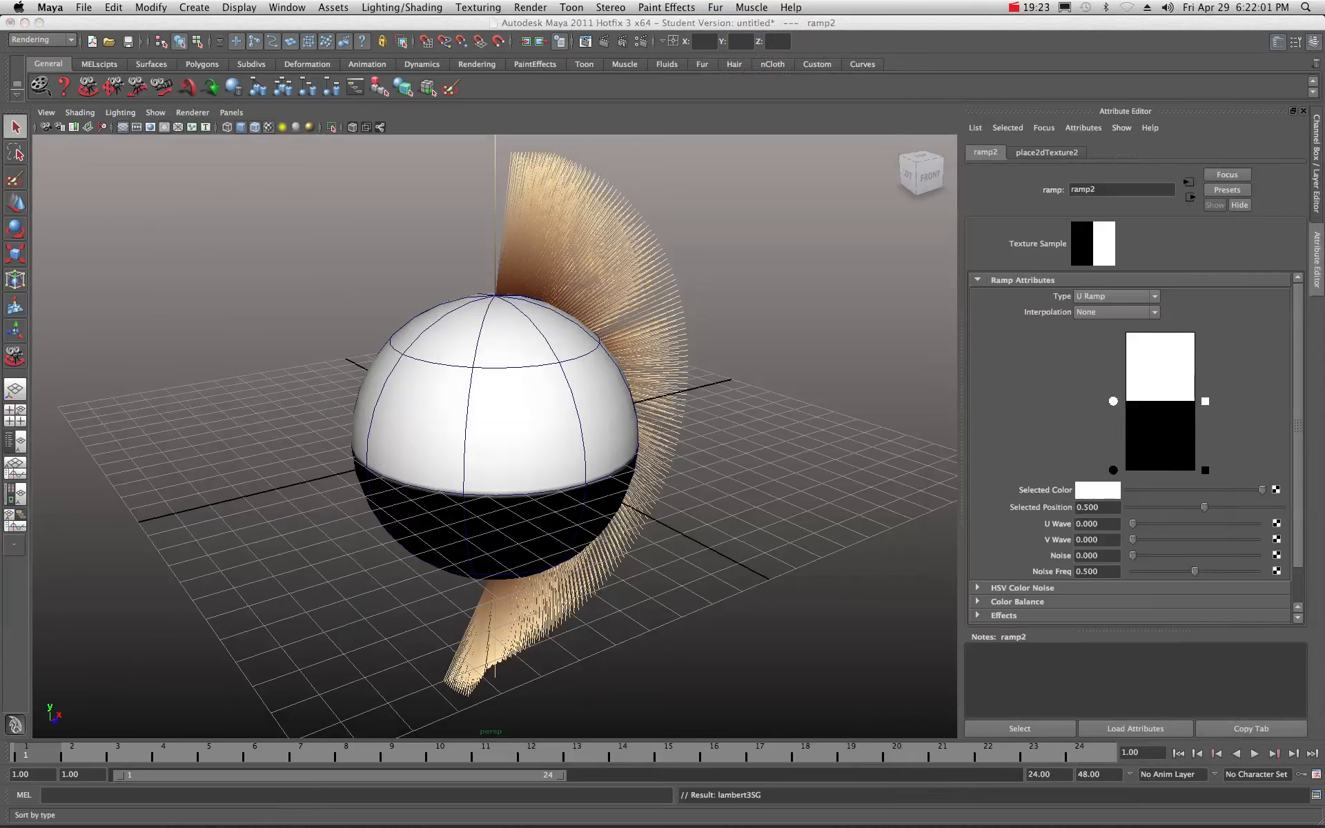
drag(1113, 404, 1109, 362)
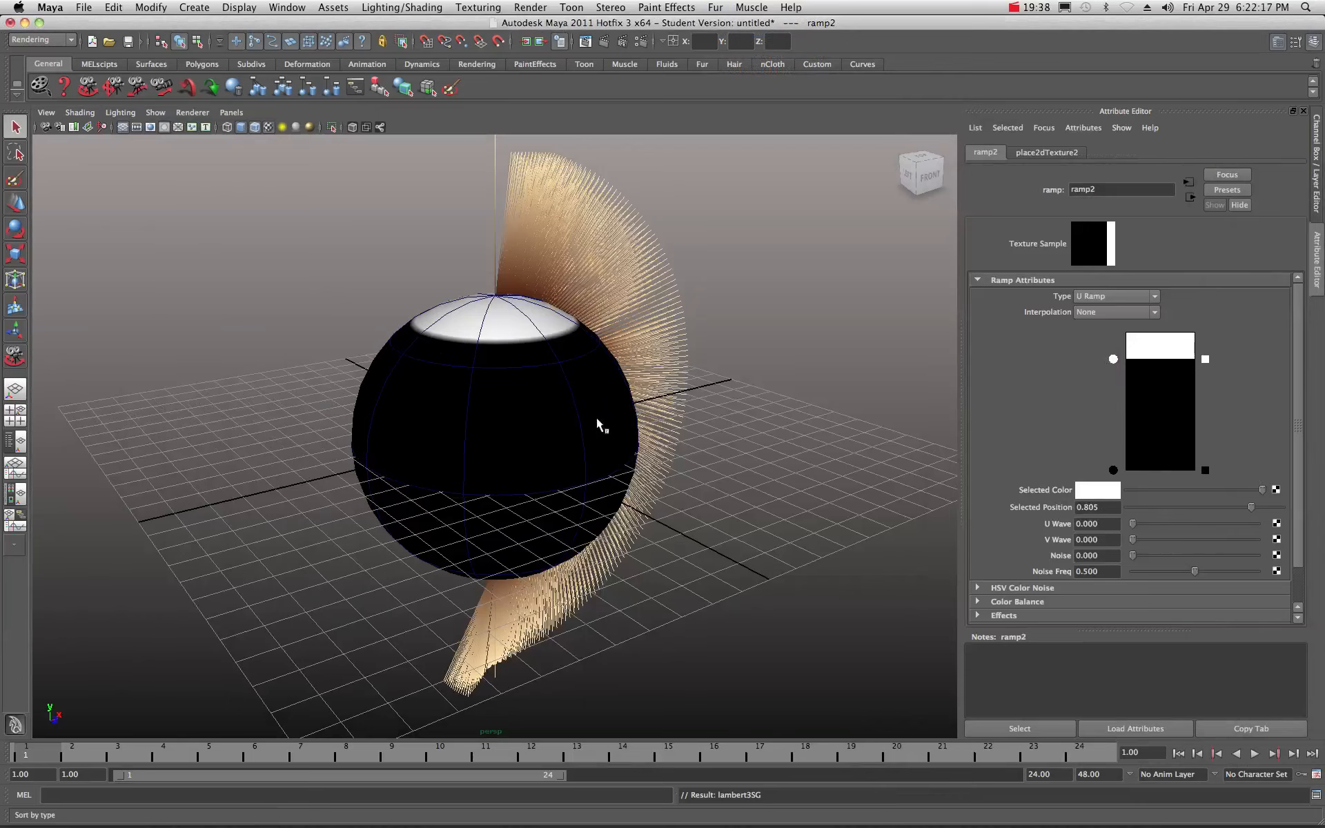
Select the NURBS sphere and bake the Baldness attribute of the TopHead_BowlCut fur description
click(543, 421)
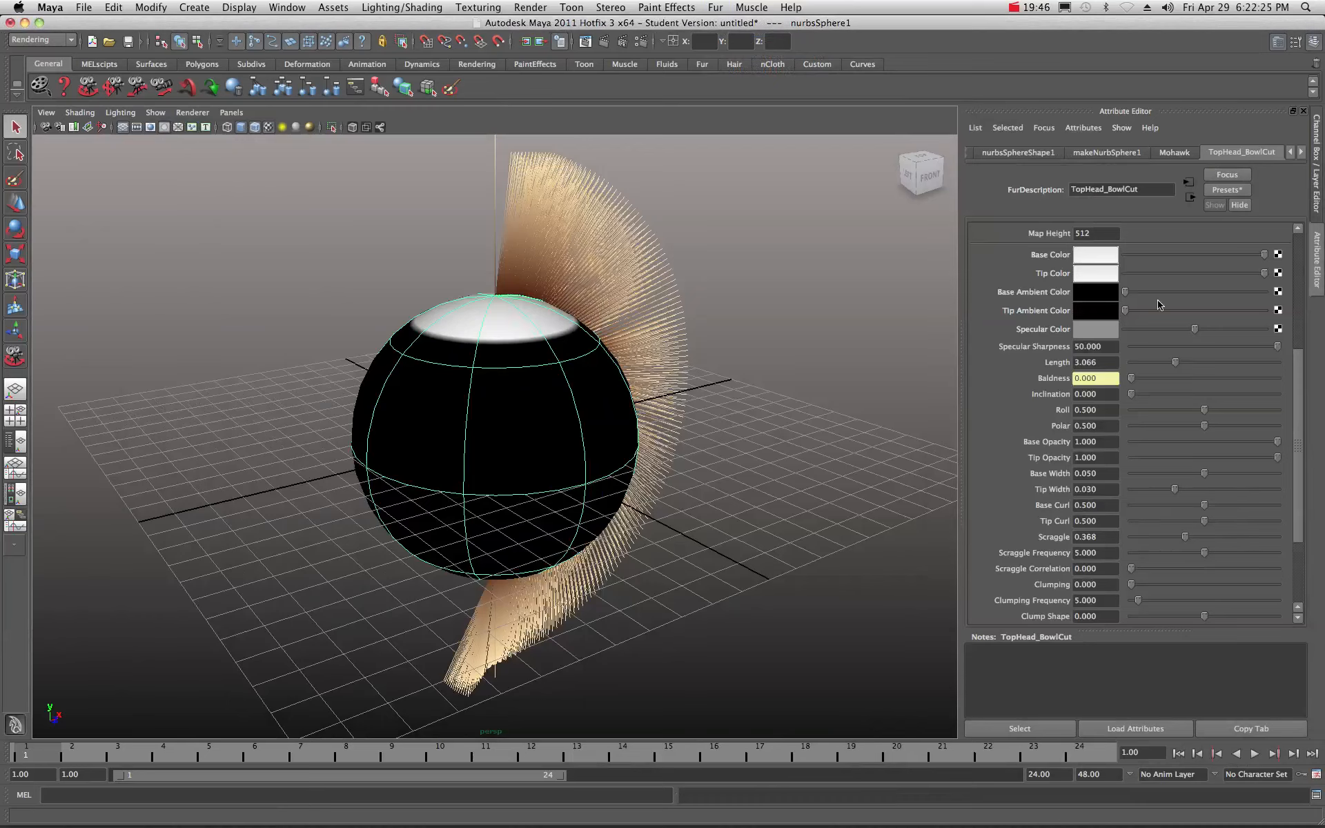
scroll(1027, 316, up, 5)
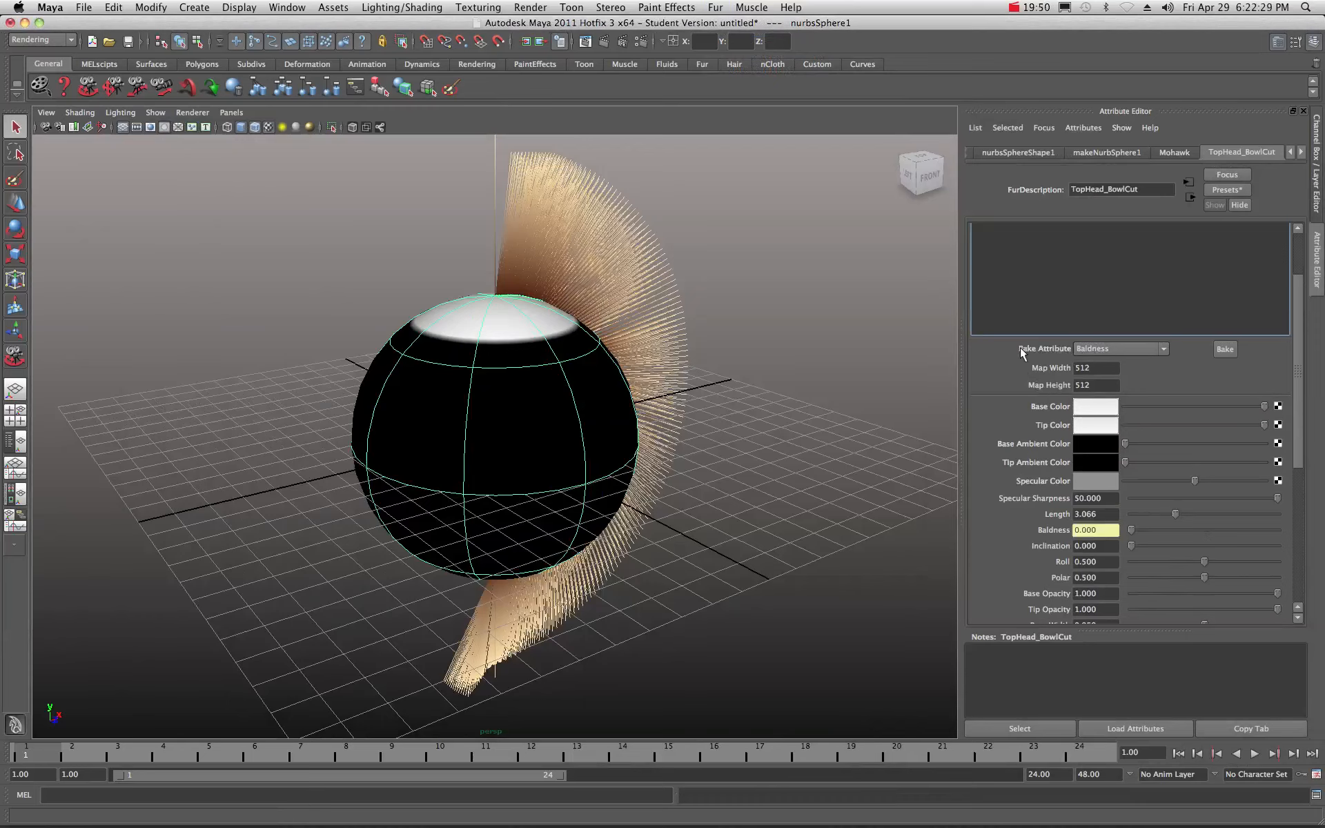
click(1165, 349)
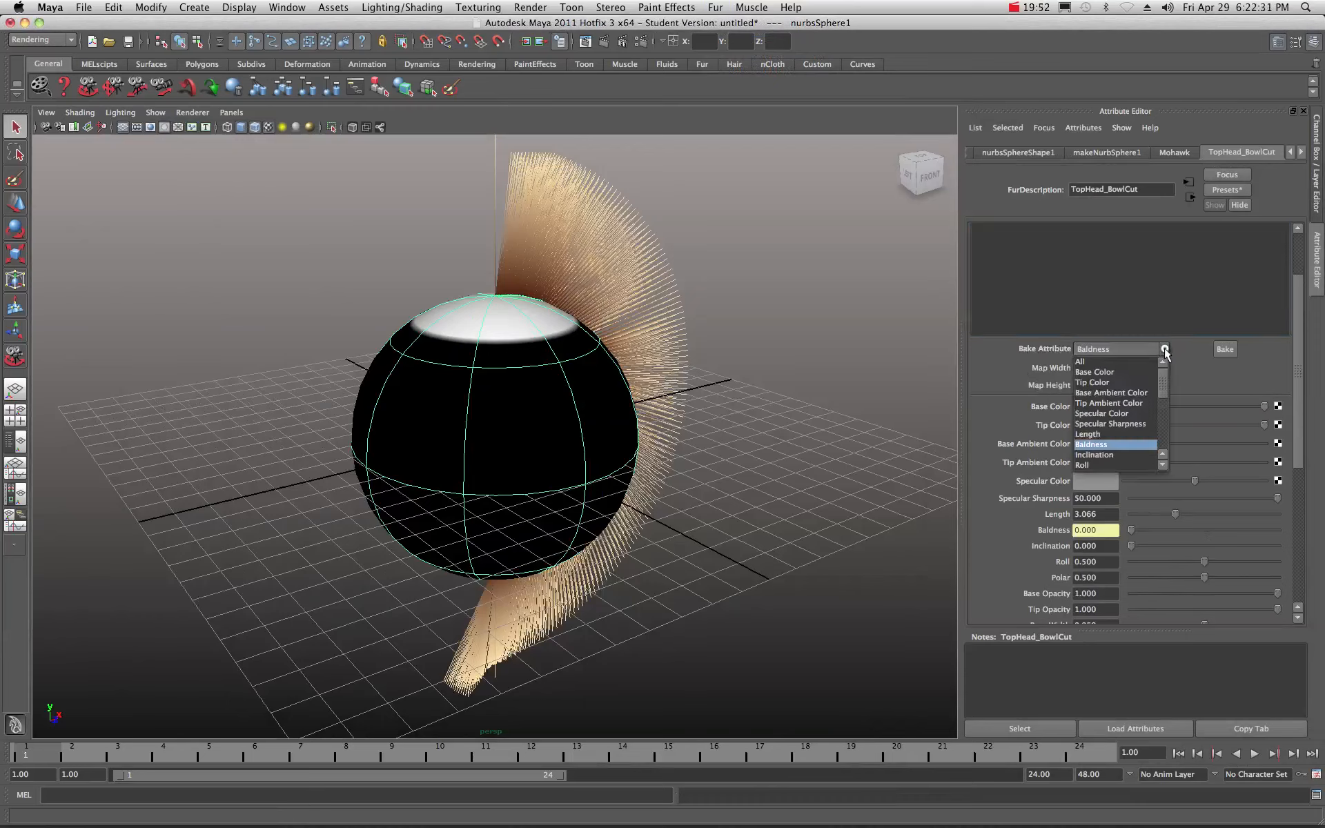
click(1110, 448)
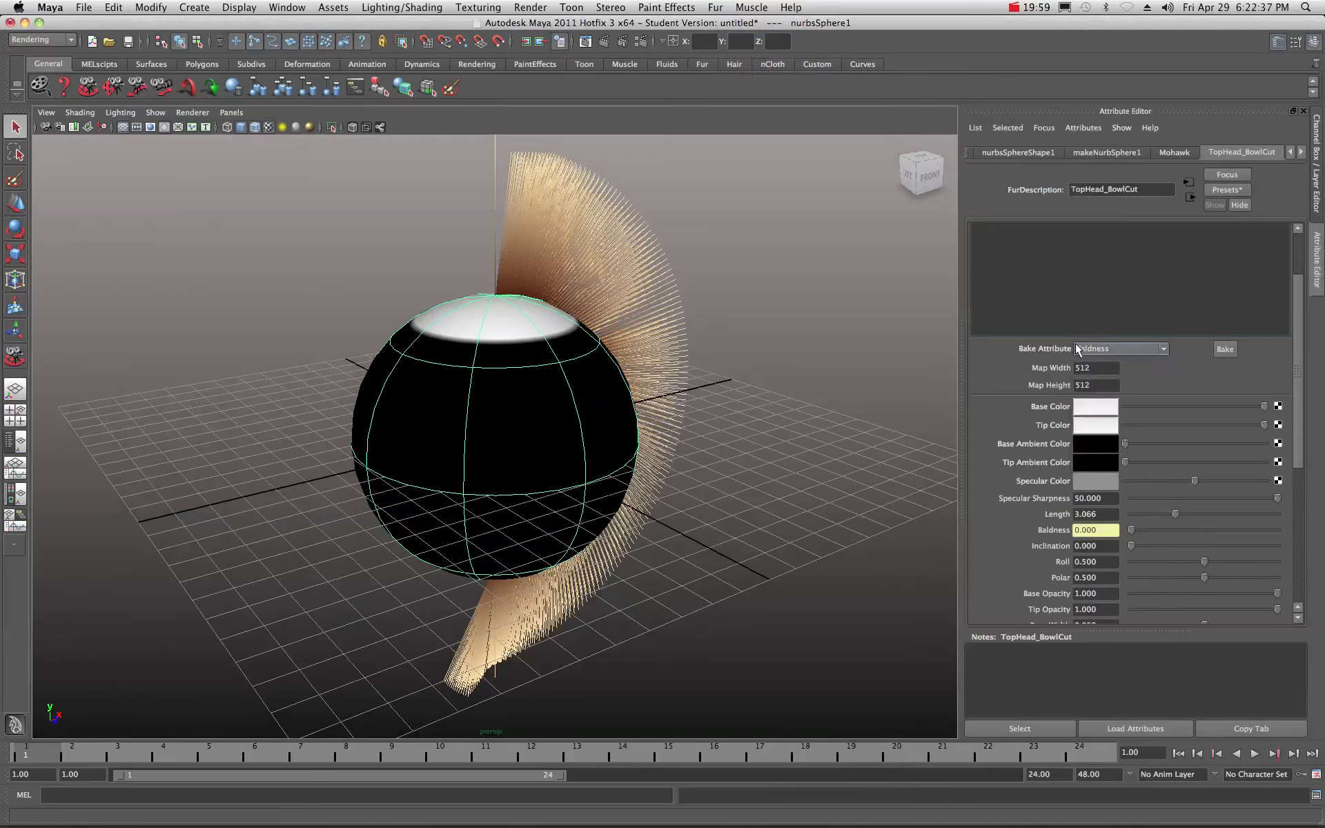
click(1225, 349)
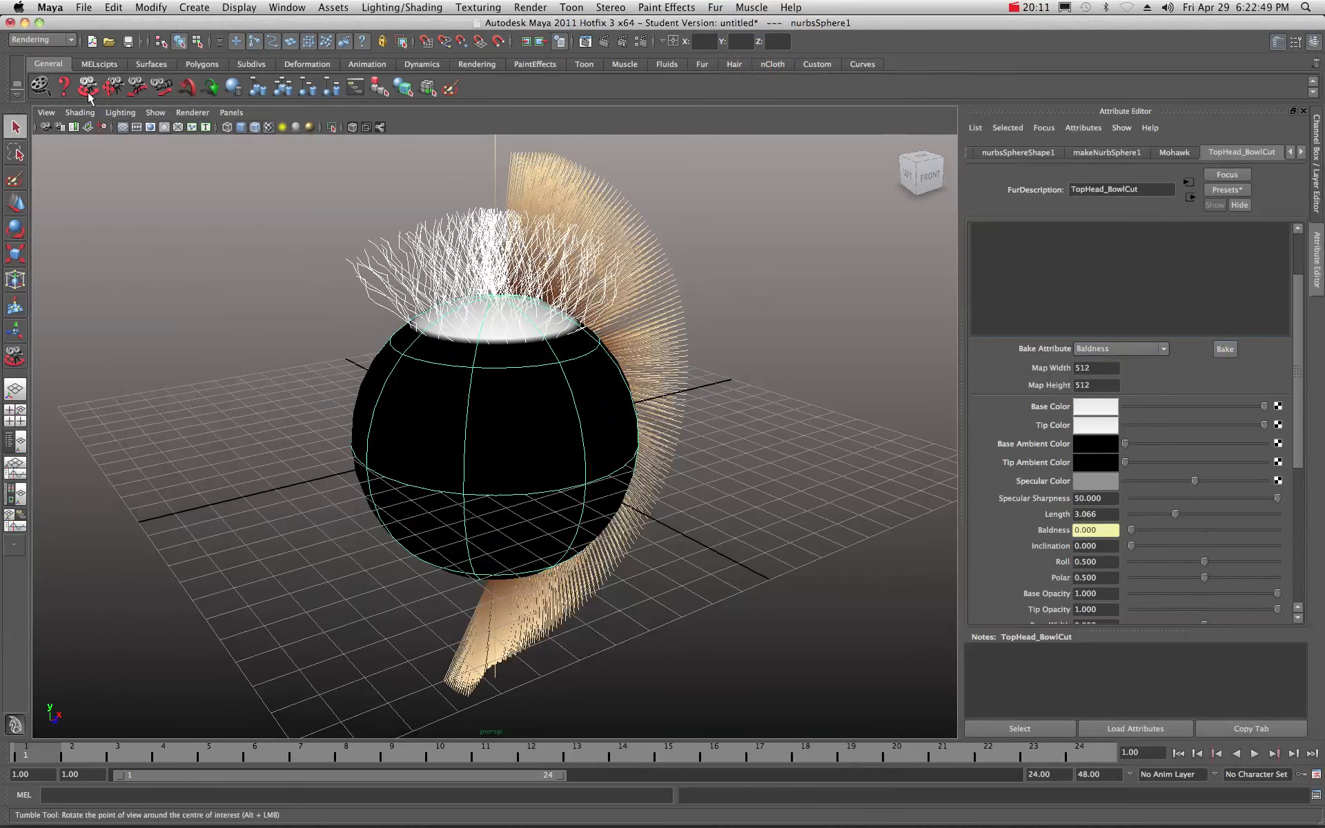
Render the sphere from a left-side view with Maya Software in the Render View
alt+drag(276, 290, 390, 310)
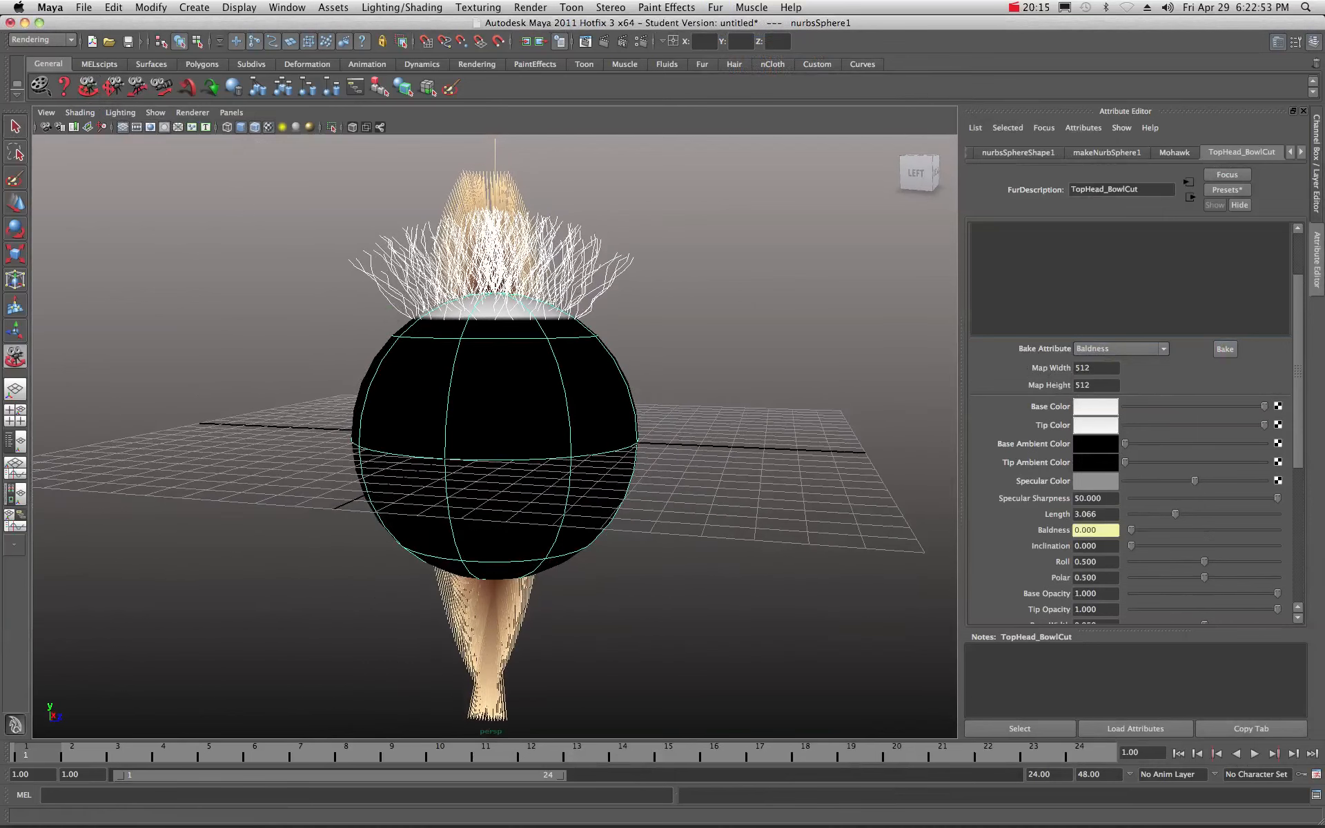
drag(1324, 145, 430, 154)
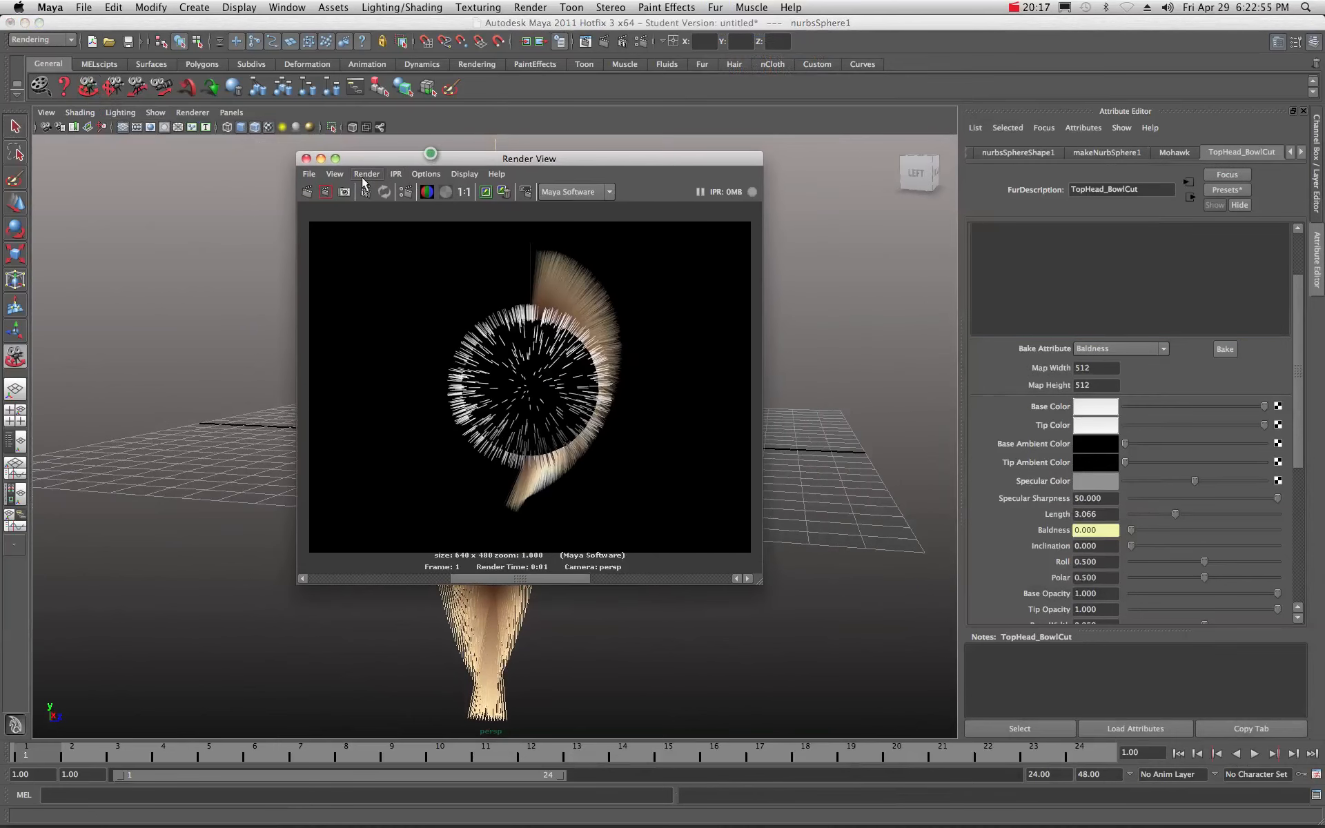
click(304, 193)
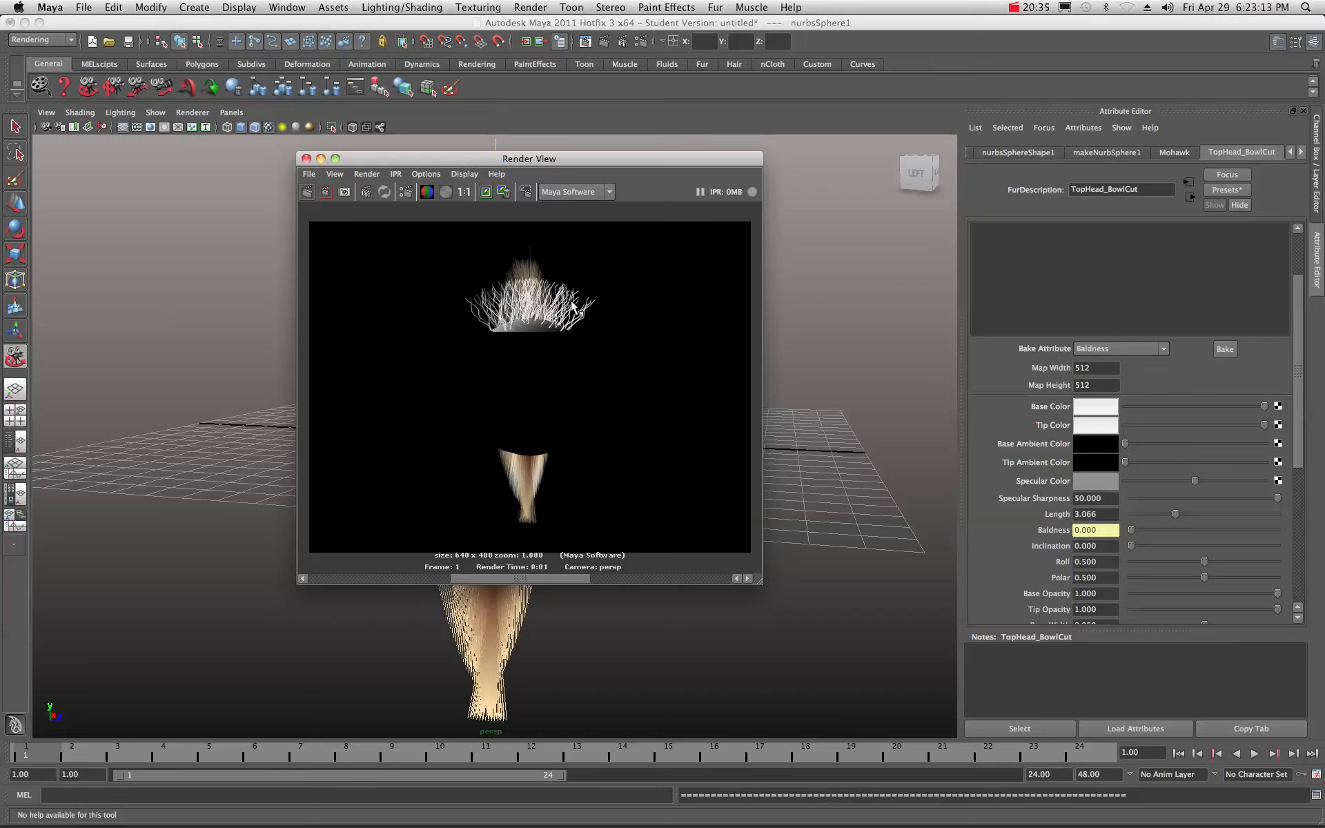
drag(479, 159, 606, 194)
Set the fur's Base Color to dark red and its Tip Color to mint green (0.591, 0.941, 0.764)
click(1096, 412)
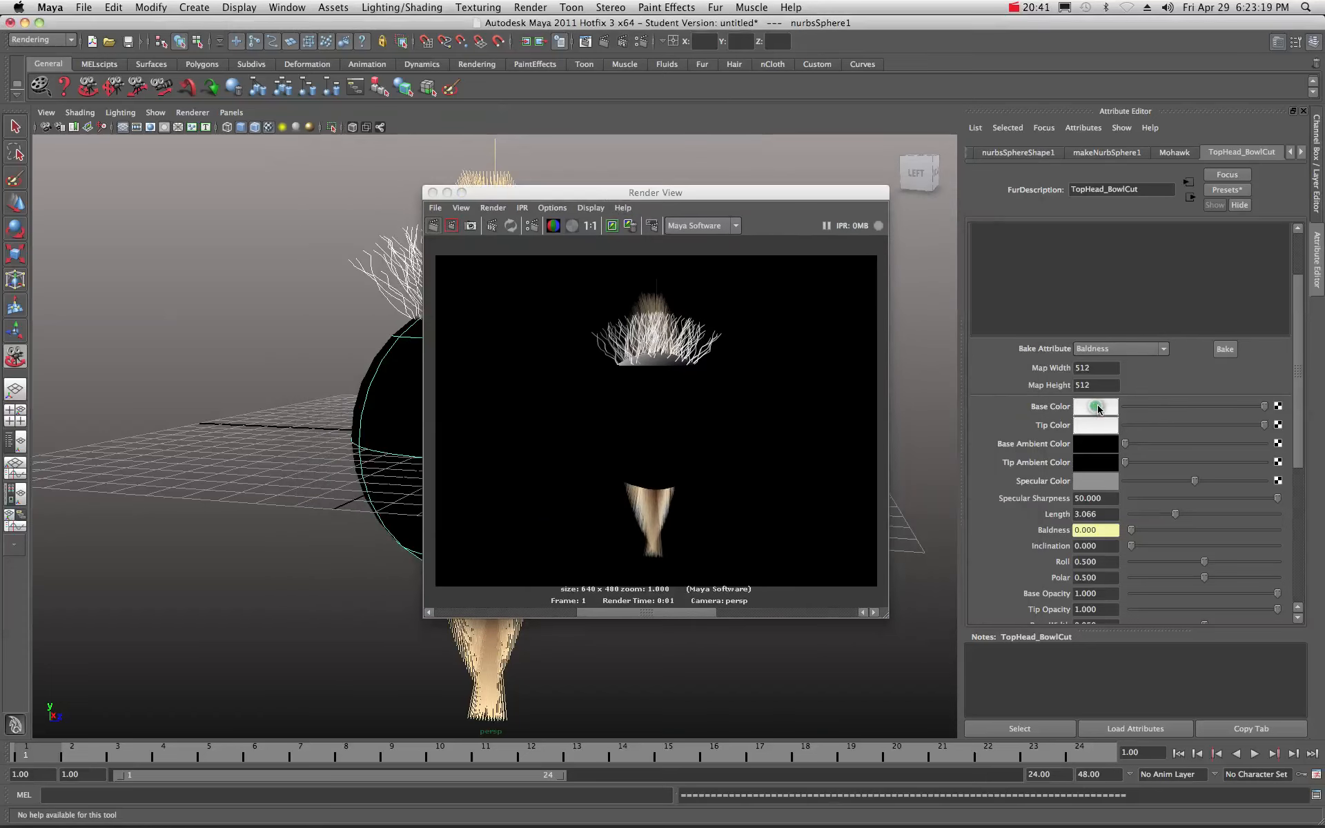
click(1212, 395)
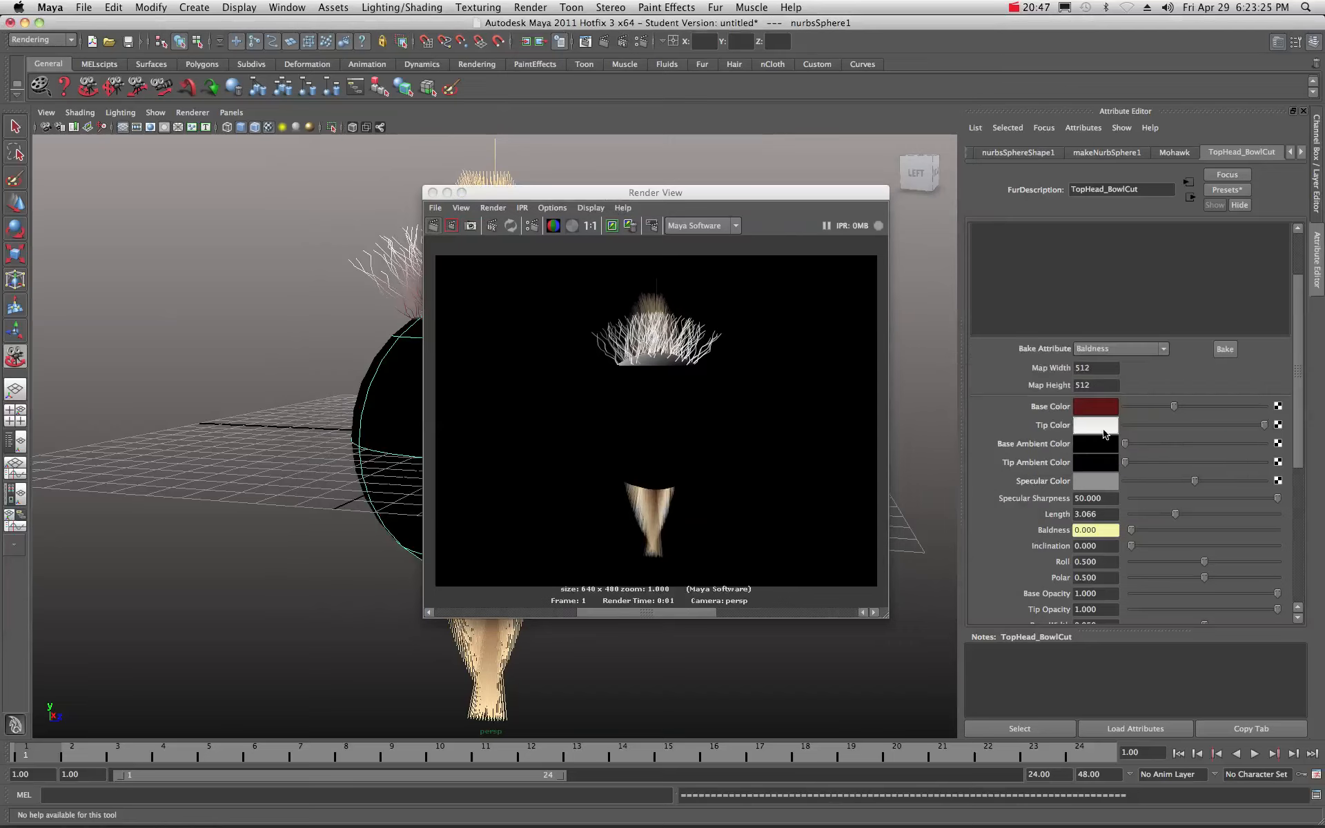
click(1101, 428)
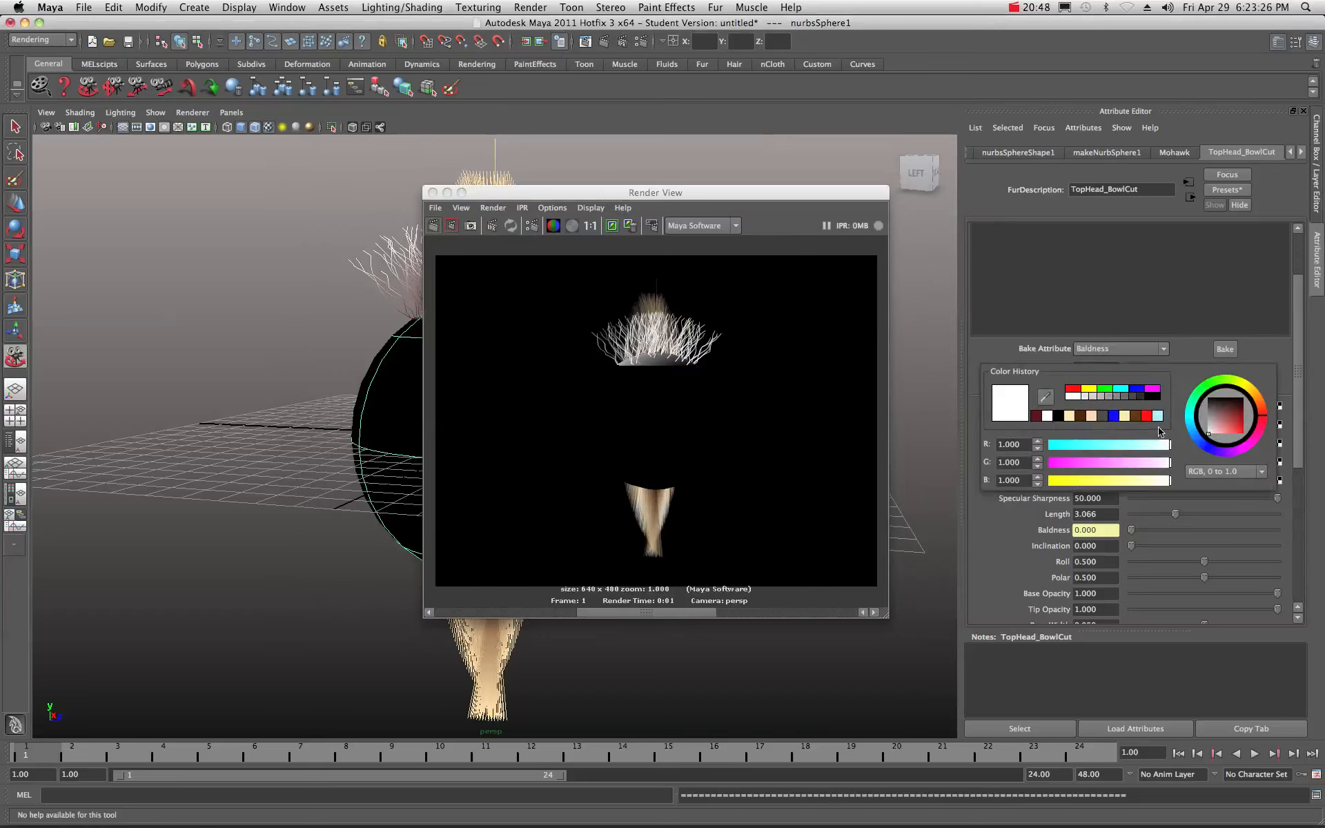
click(1195, 399)
click(1222, 434)
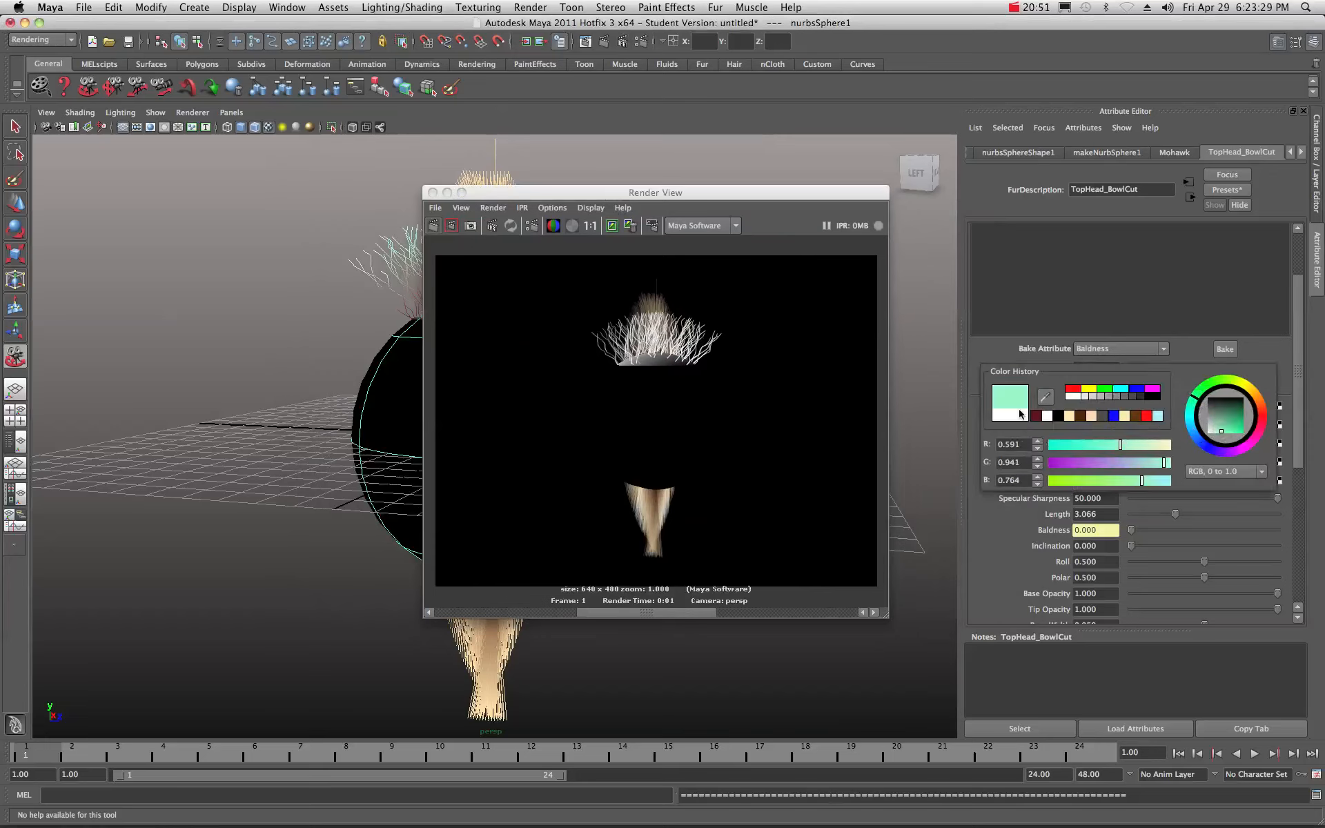
drag(601, 194, 1324, 203)
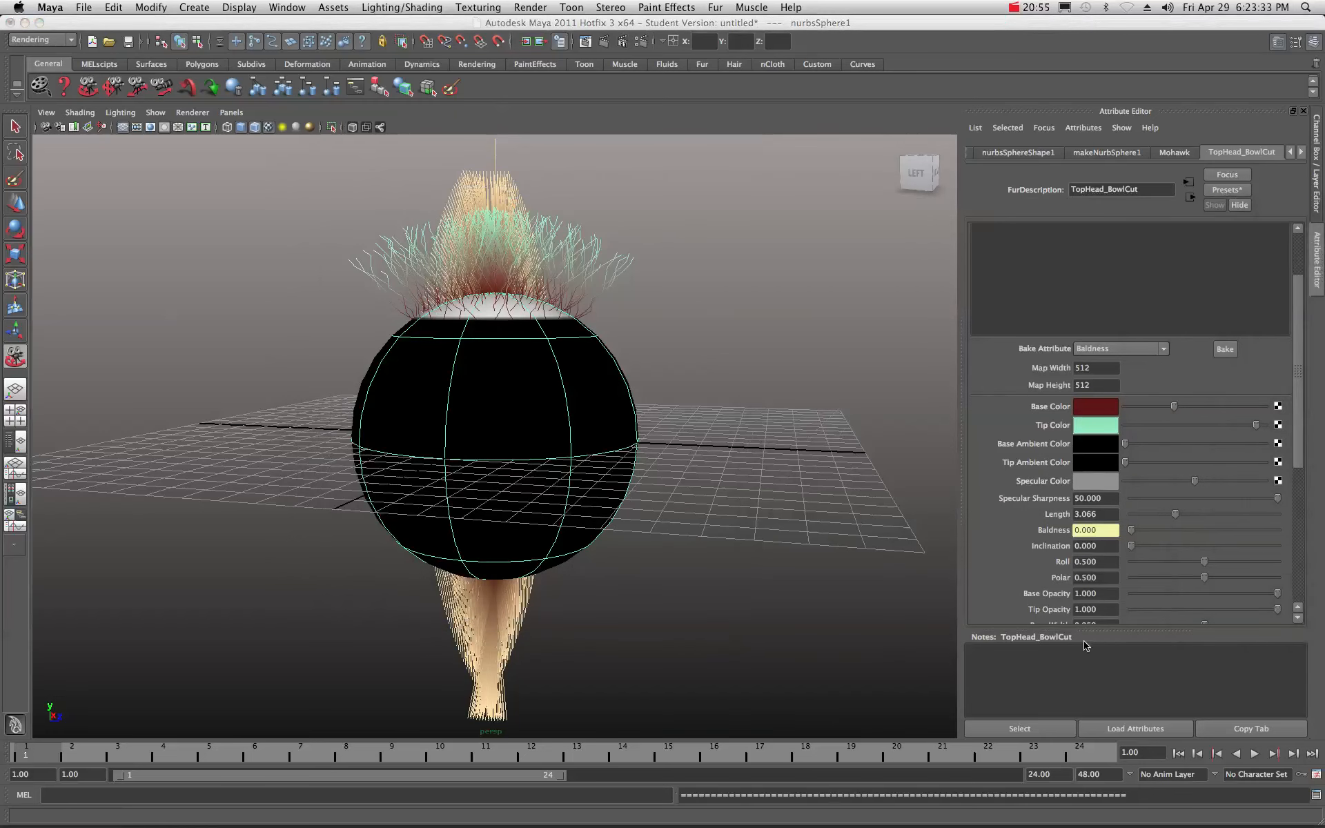
Re-render the recolored fur in the Render View, then move the window out of the way
drag(1324, 207, 459, 218)
click(376, 252)
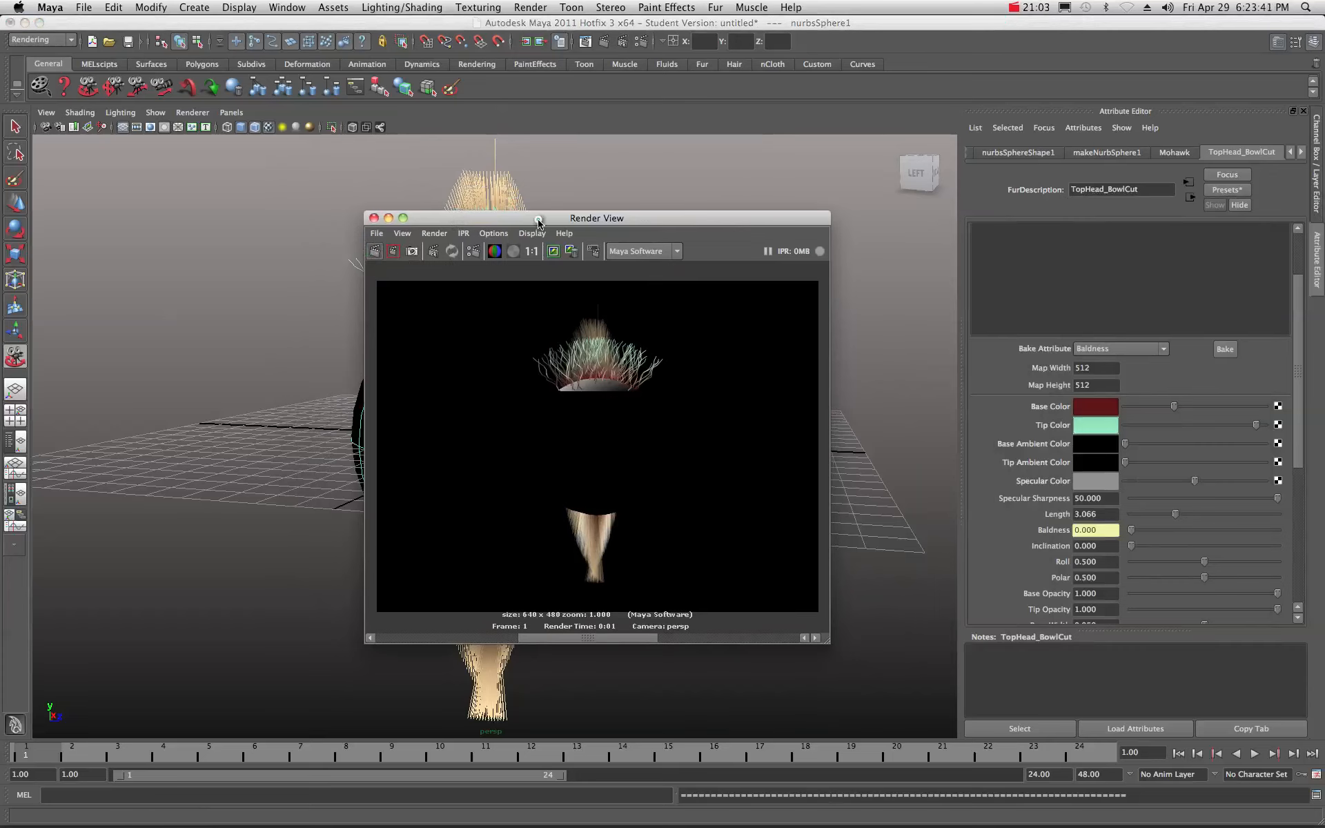
drag(538, 221, 1324, 314)
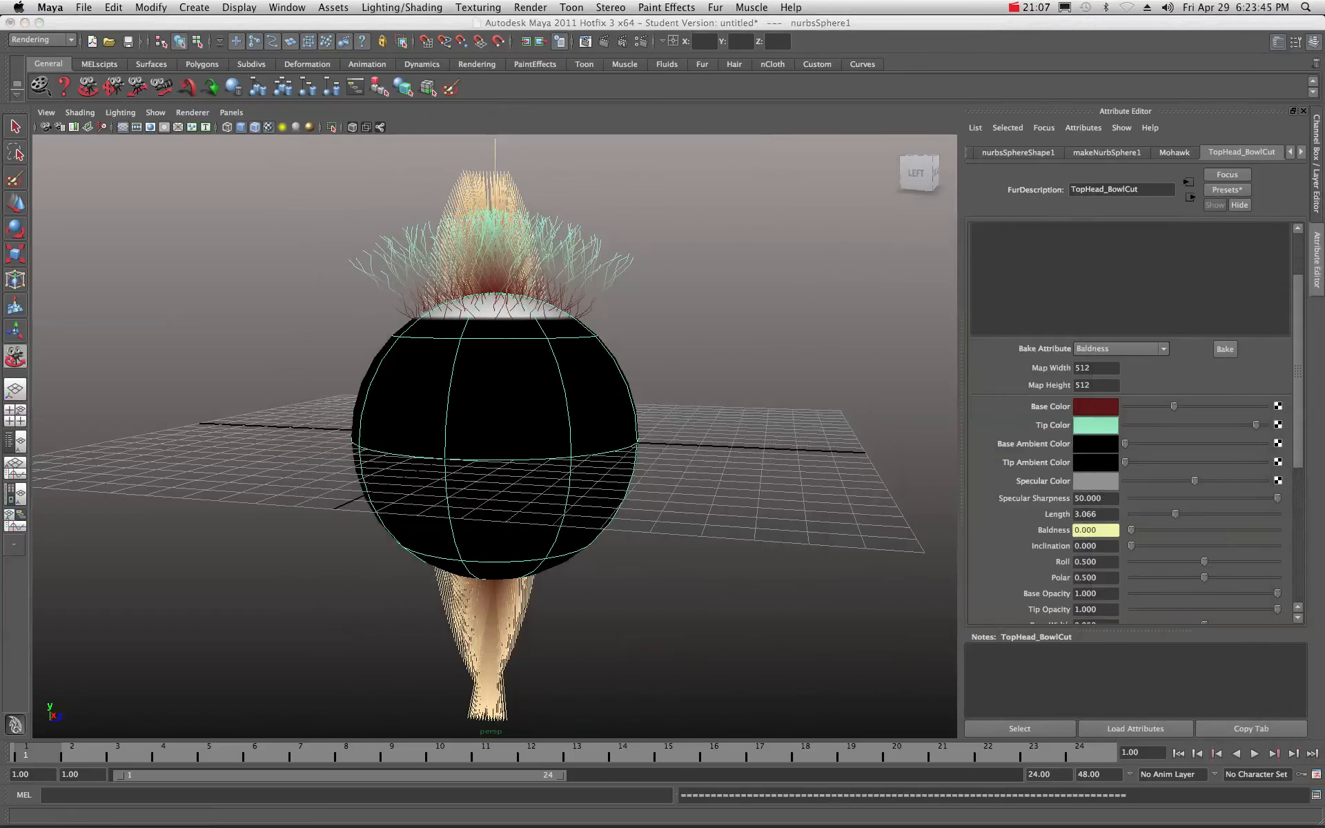
Set the TopHead_BowlCut fur's Density to 10000 and its Length to 4.434
scroll(1127, 279, up, 3)
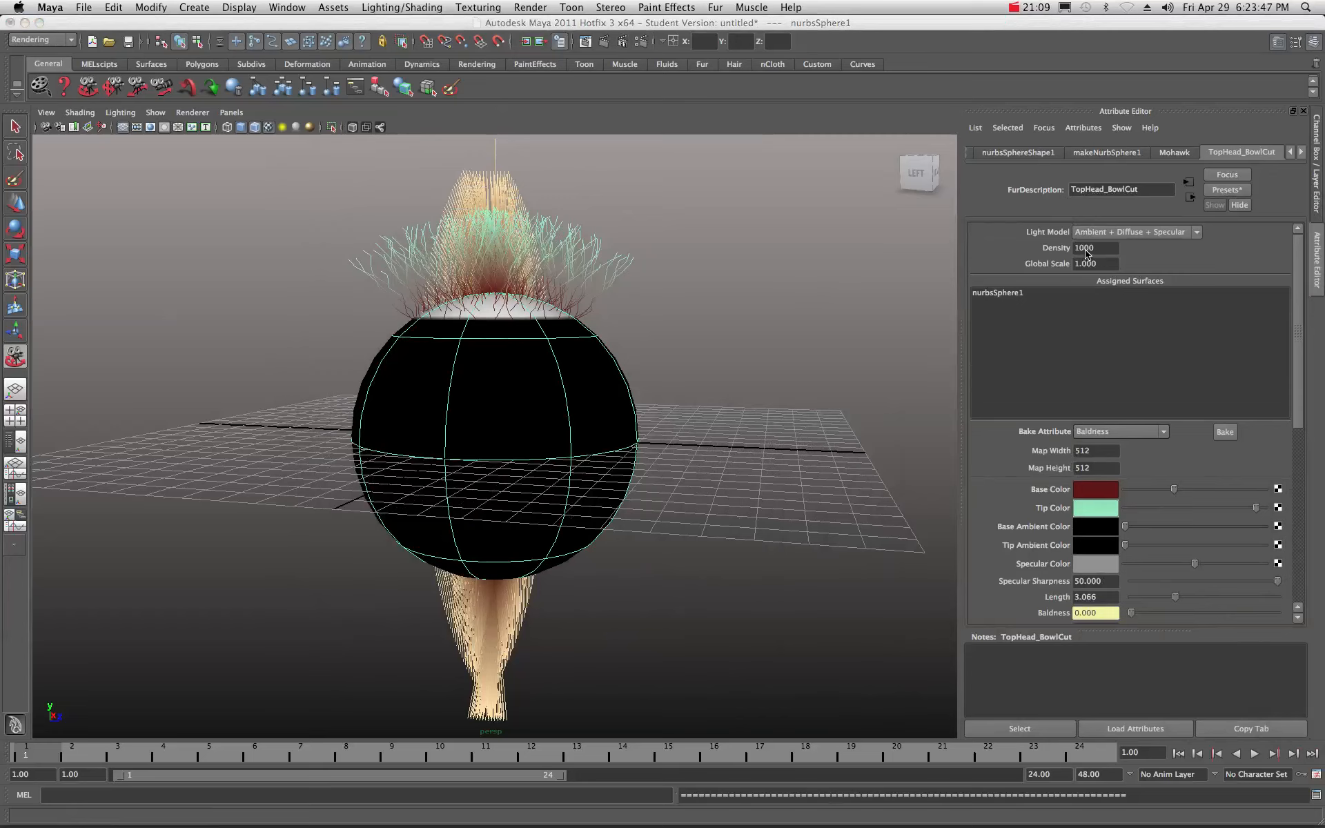
click(1085, 248)
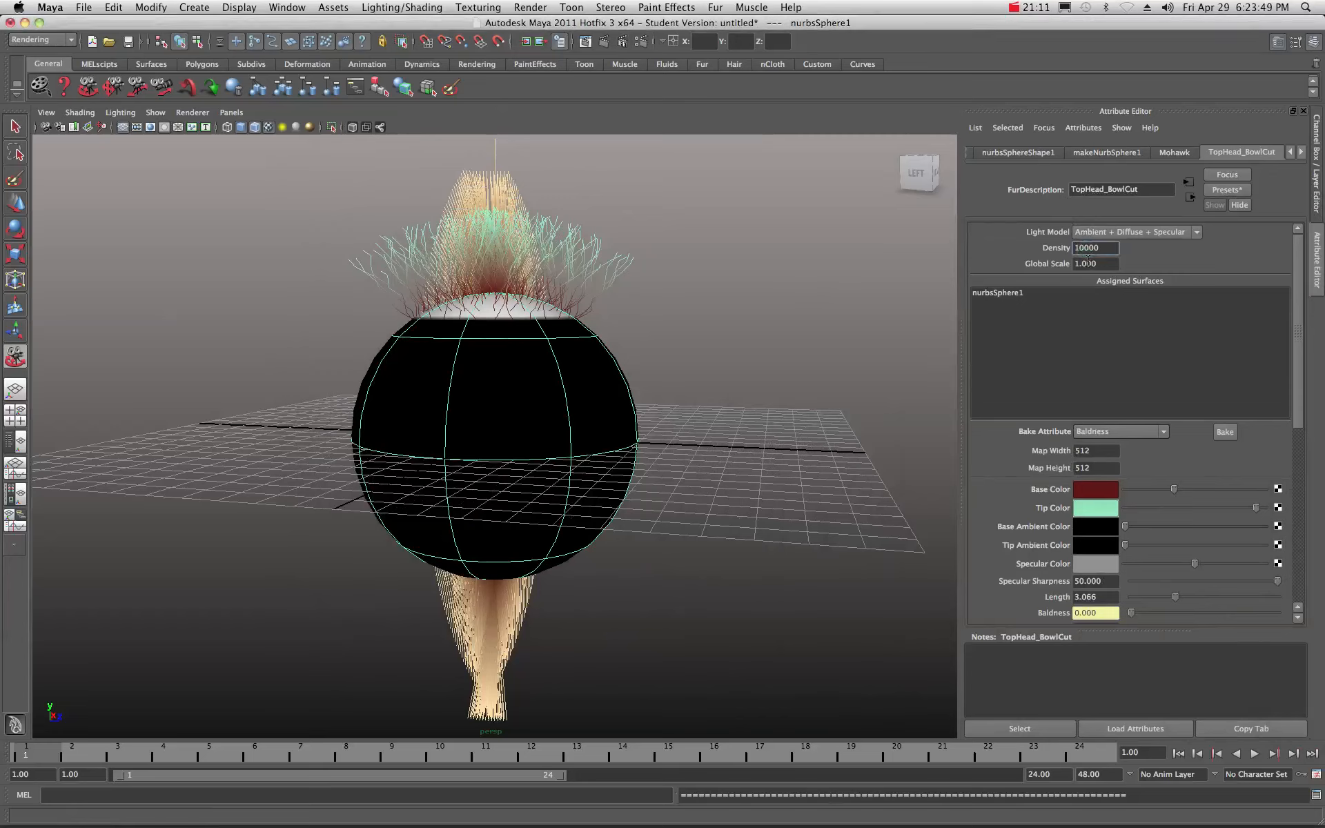
click(1103, 267)
scroll(1104, 442, down, 5)
drag(1180, 502, 1196, 502)
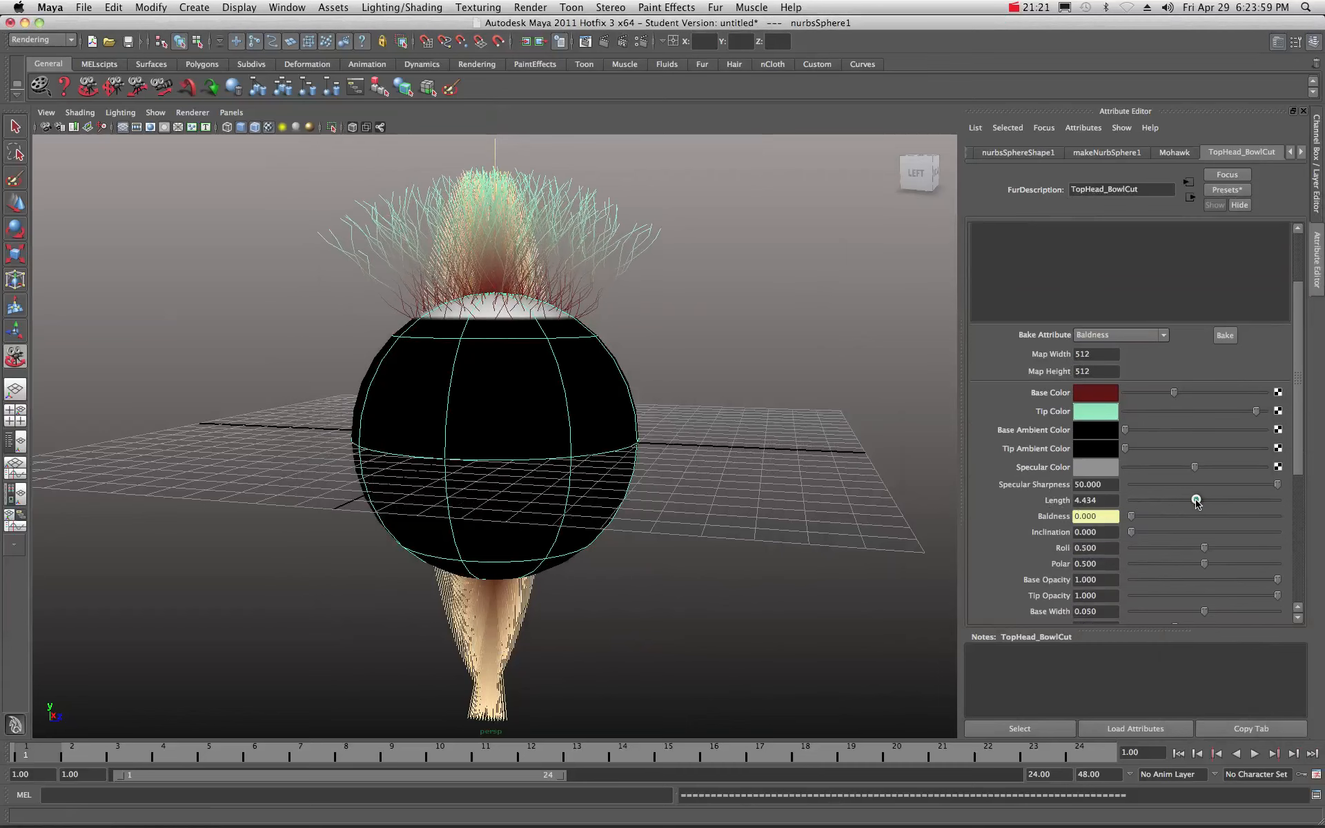
Thin the TopHead_BowlCut hairs by setting Base Width to 0.008 and Tip Width to 0.004
scroll(1031, 516, down, 4)
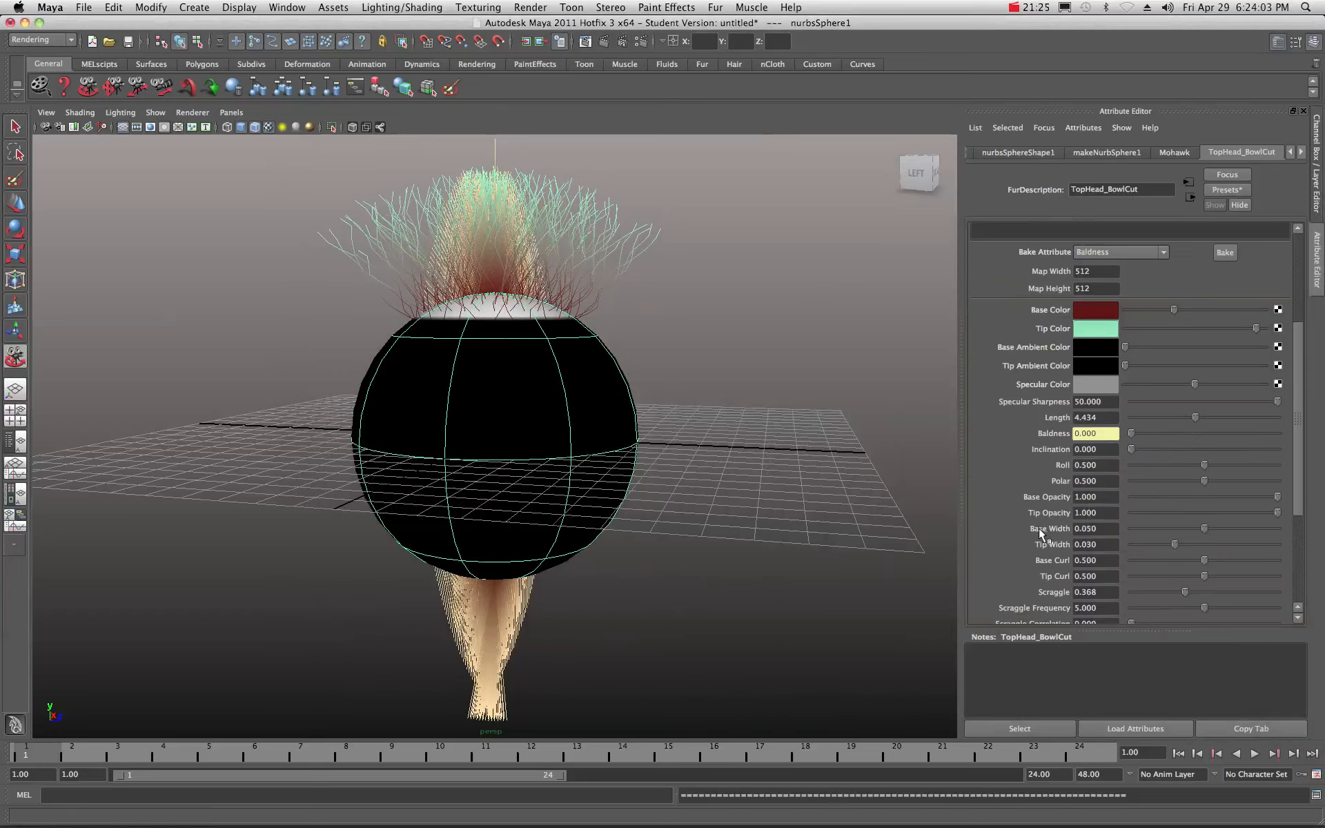
drag(1087, 529, 1104, 534)
text(008)
drag(1087, 545, 1115, 544)
text(00)
click(1108, 564)
Raise the fur's Scraggle to 0.552 and its Scraggle Correlation to 0.179
scroll(1087, 555, down, 2)
drag(1185, 565, 1212, 565)
scroll(1094, 564, down, 3)
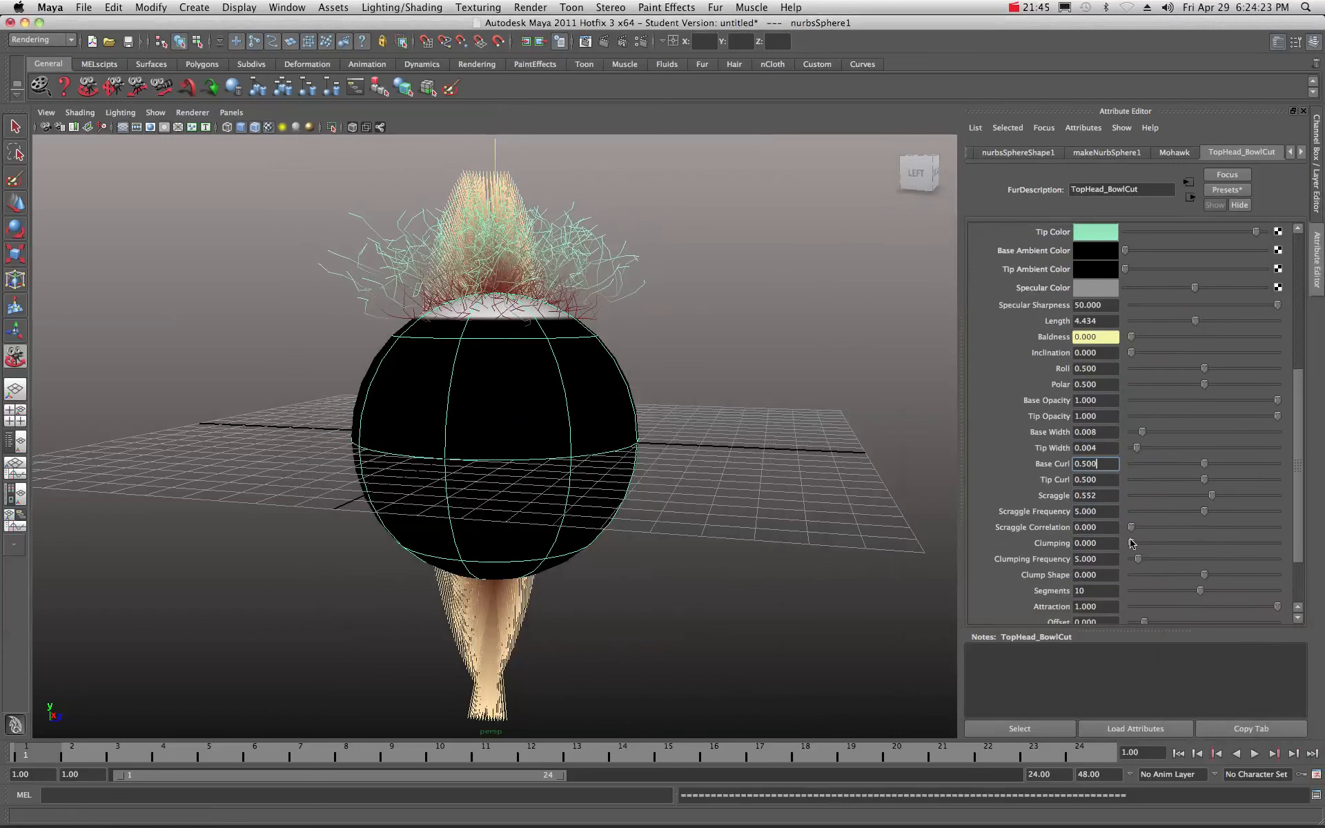
drag(1130, 546, 1157, 528)
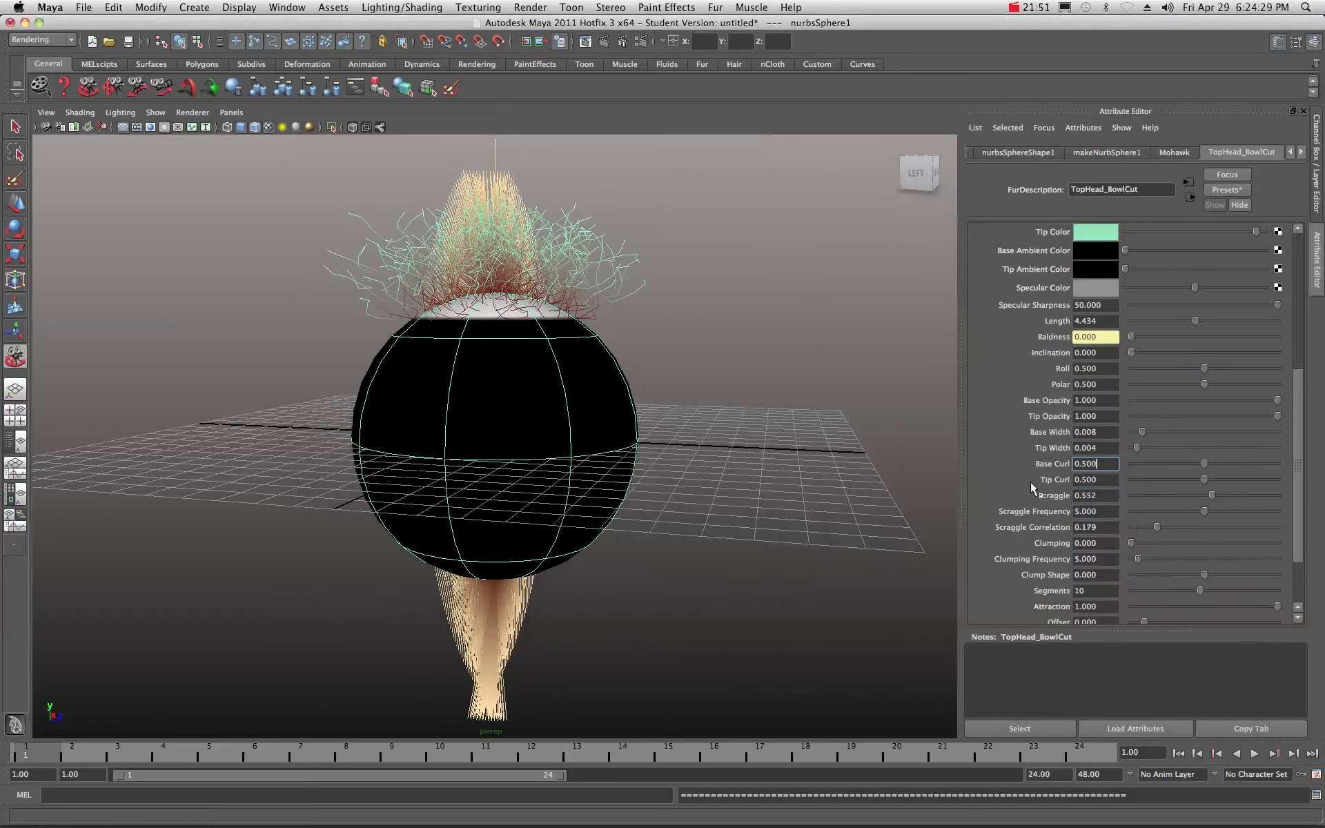
scroll(1030, 482, down, 3)
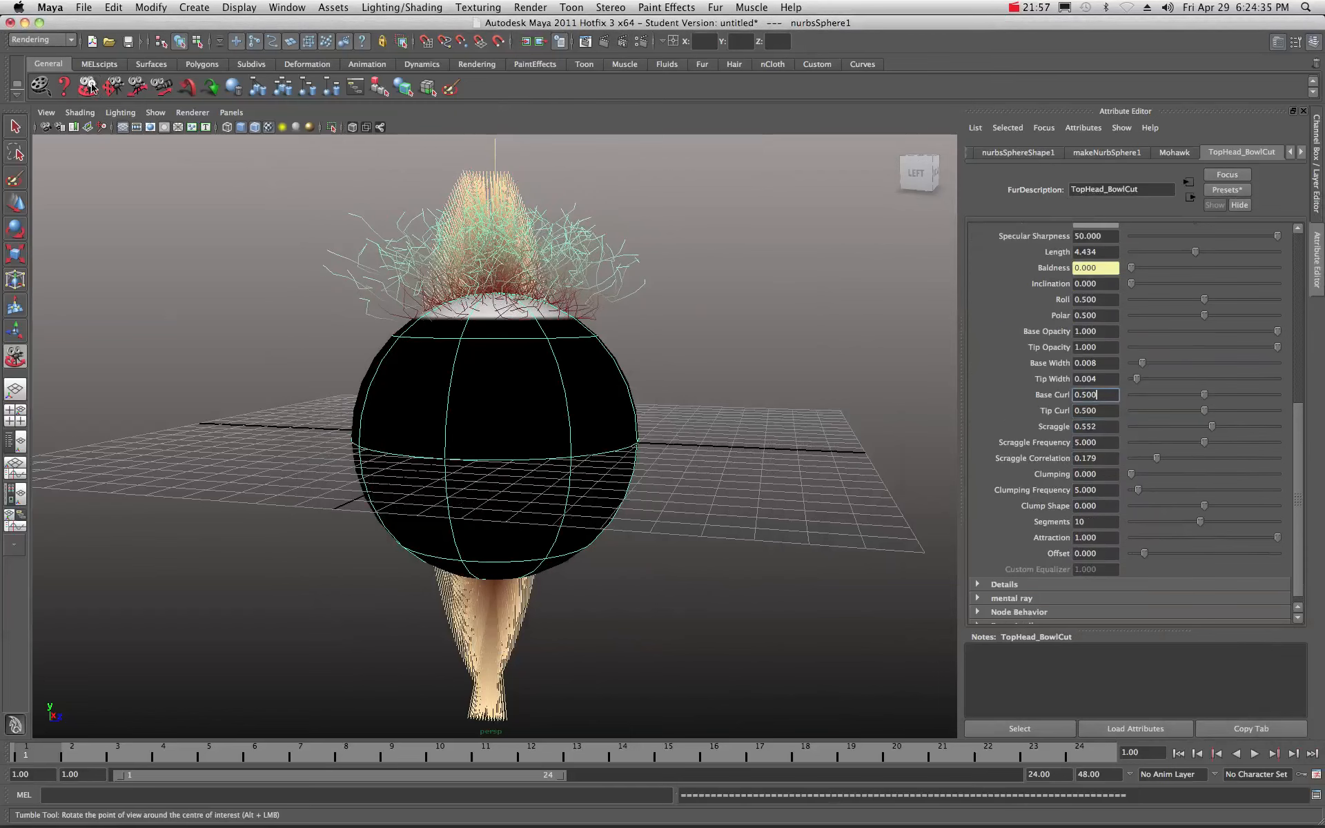
Render the mohawk and top hair in profile, then move the Render View out of the way
alt+drag(290, 463, 347, 418)
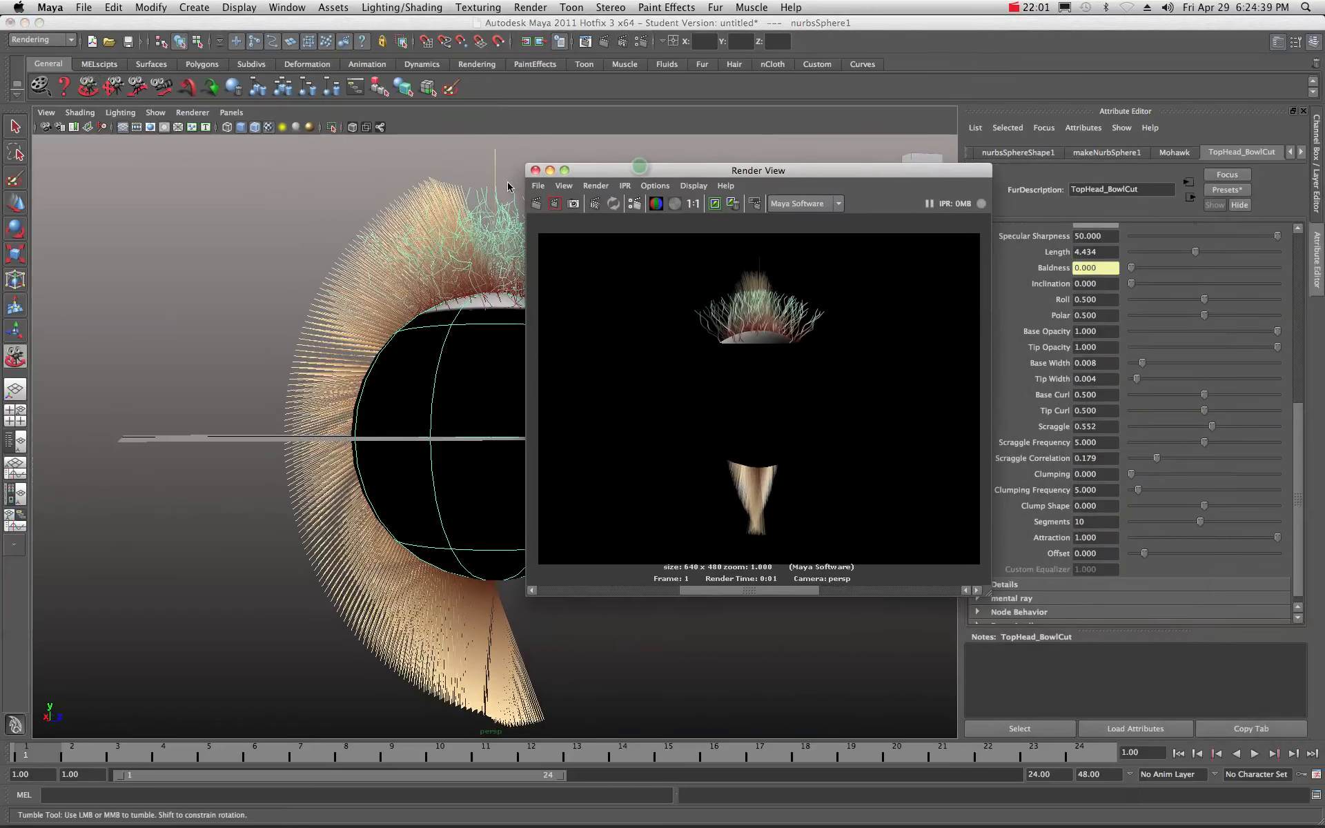
click(538, 204)
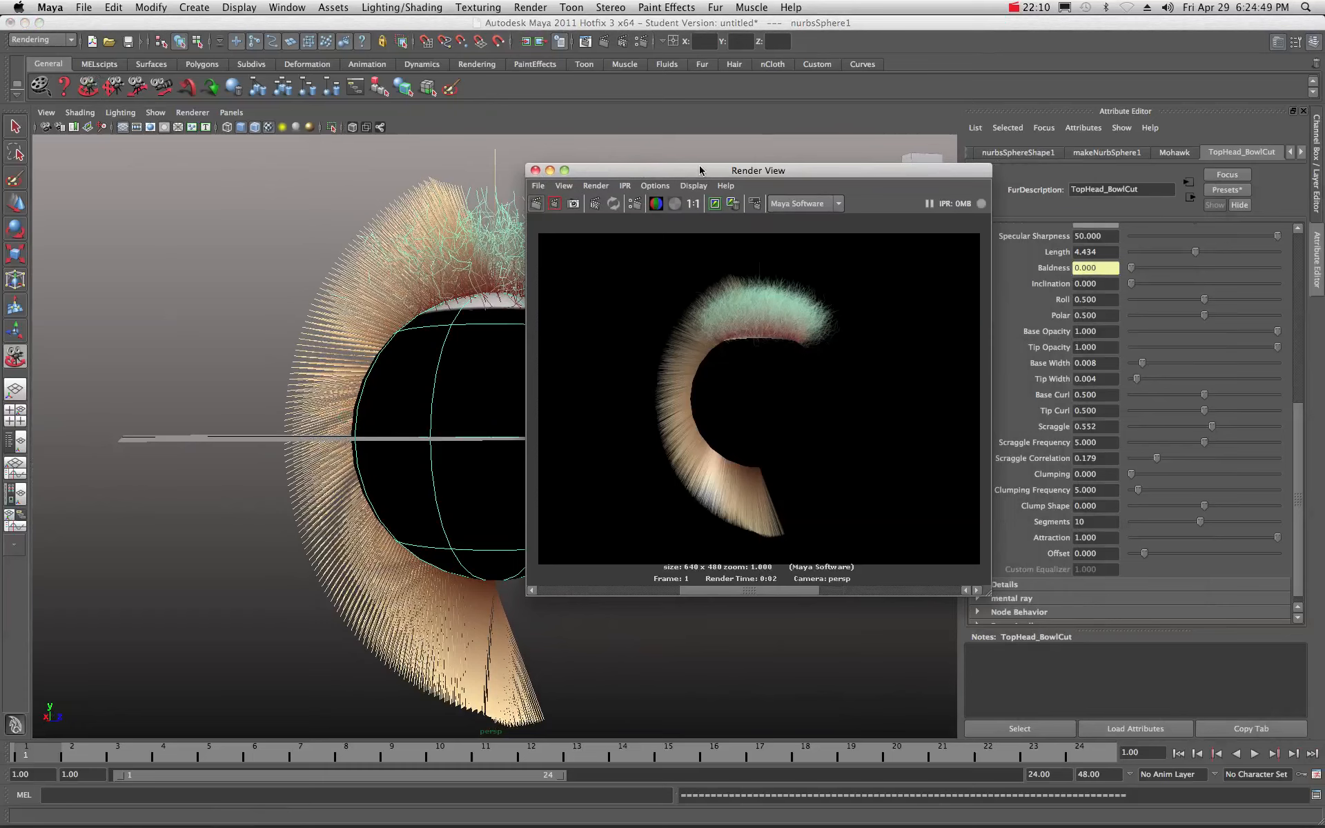
drag(694, 170, 1324, 189)
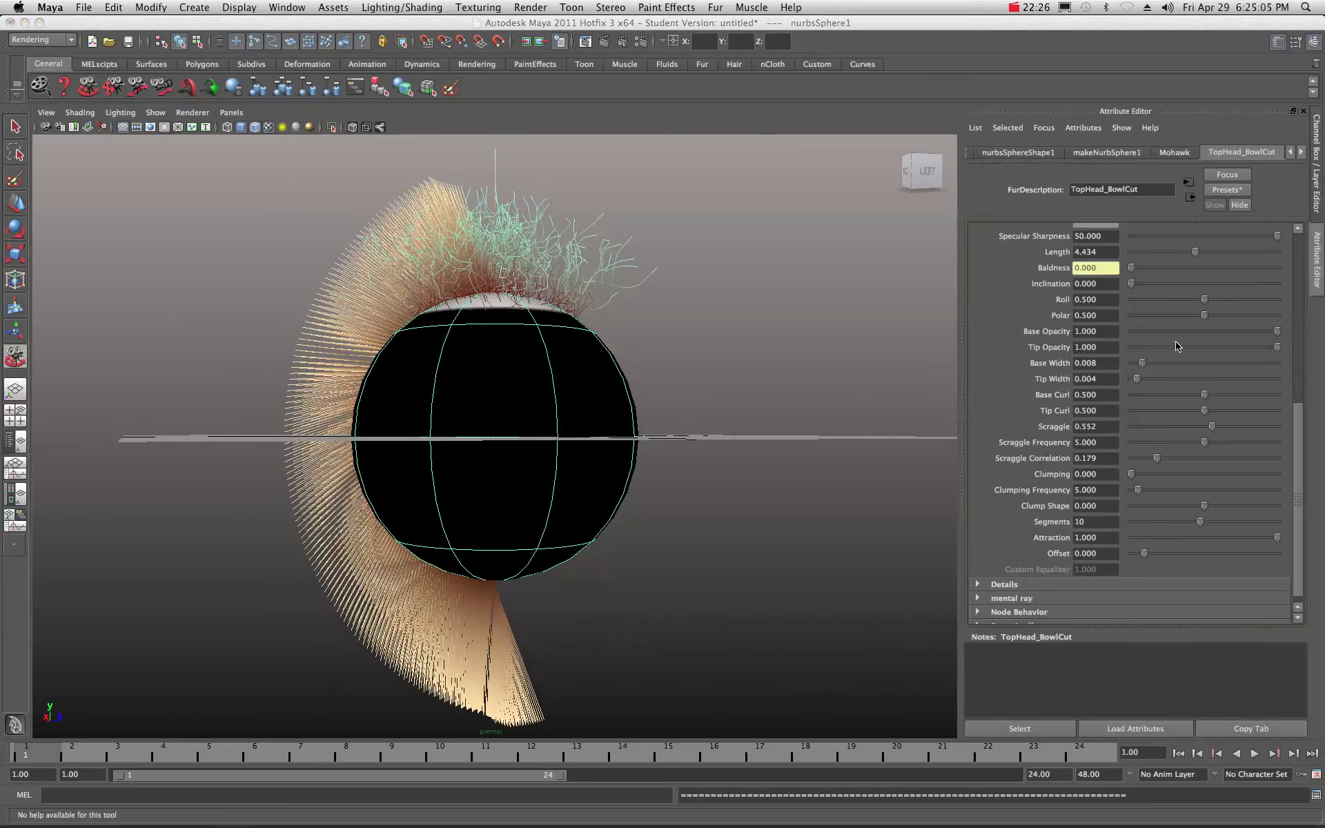
Bring the Render View back into sight and keep the current profile render for comparison
drag(1324, 216, 668, 216)
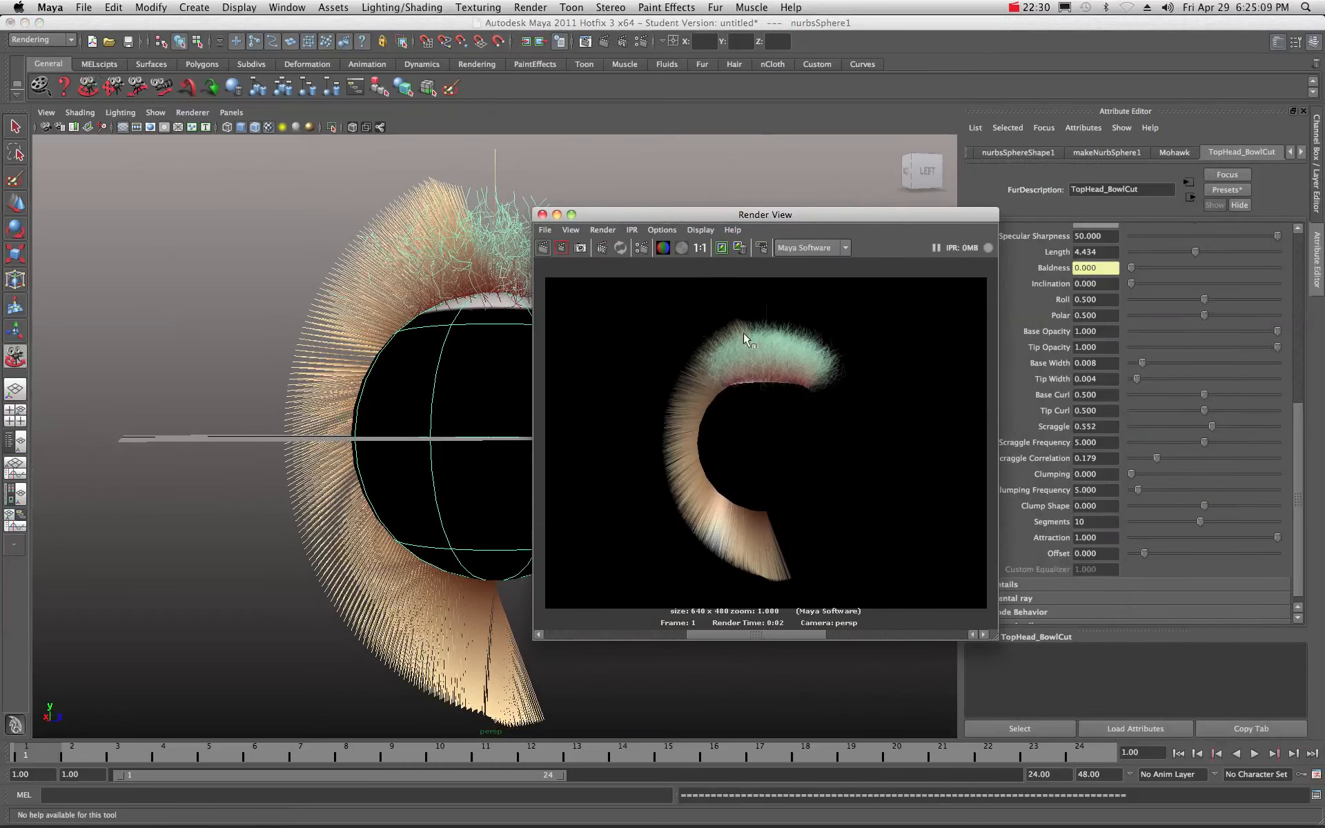
drag(825, 215, 820, 192)
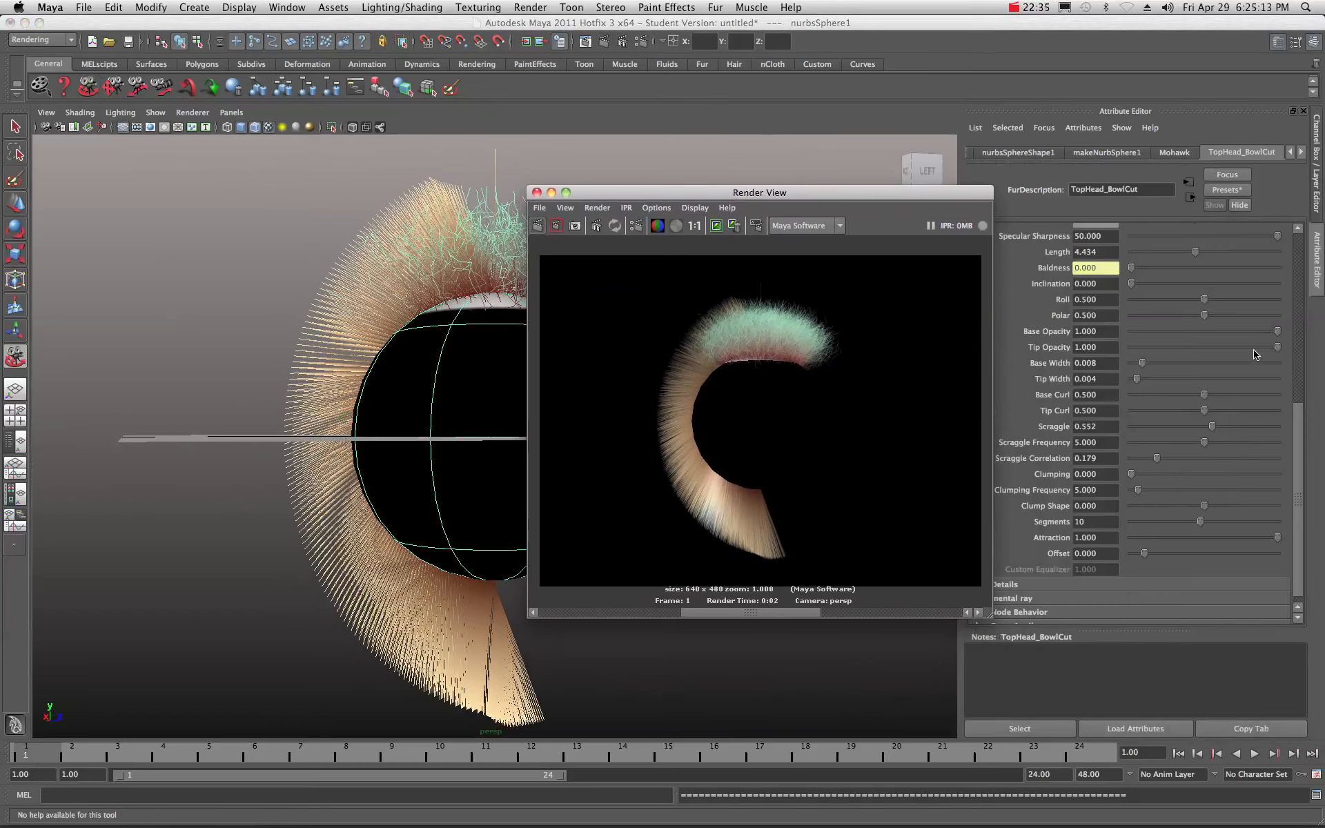
click(715, 225)
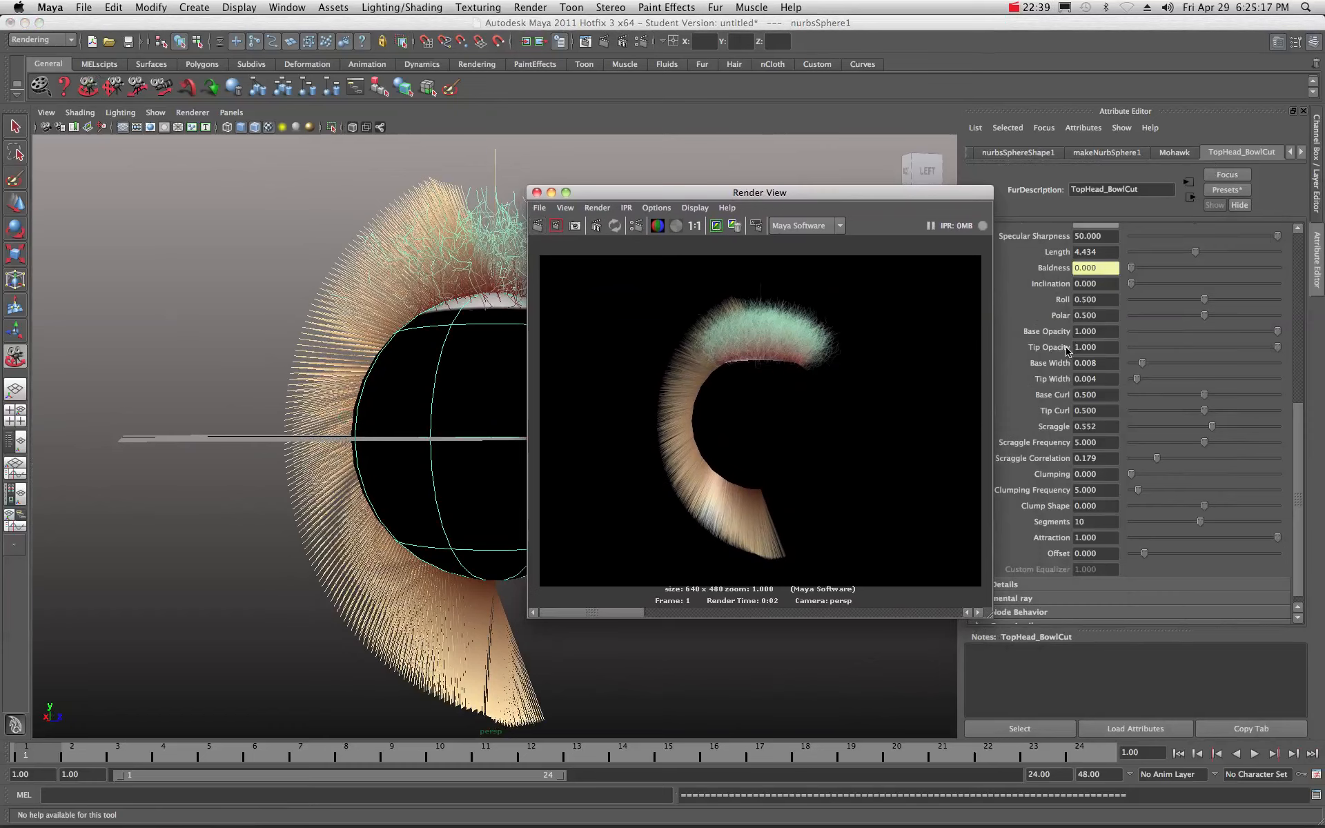
Set the fur's Tip Opacity to 0.057 and keep a fresh render for comparison
drag(1275, 352, 1140, 349)
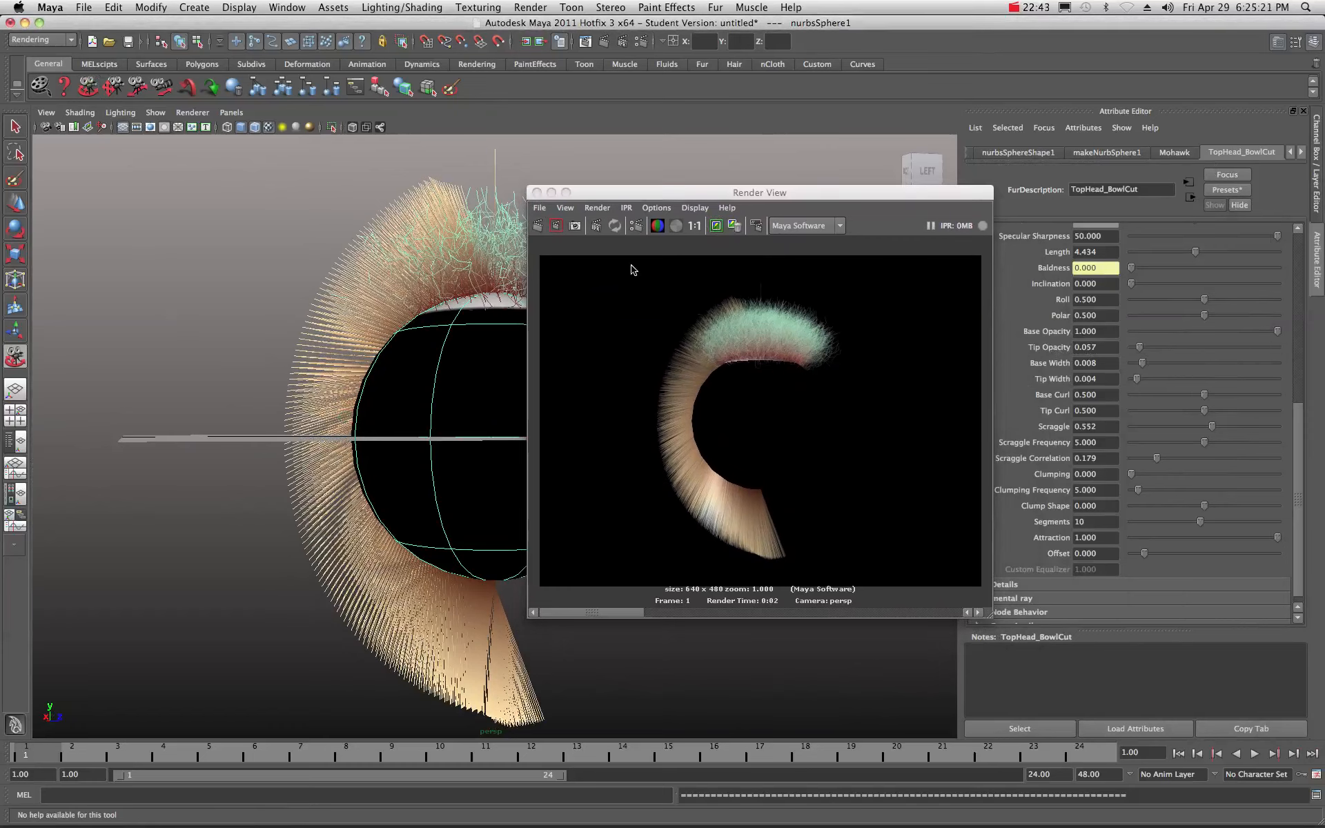
click(537, 226)
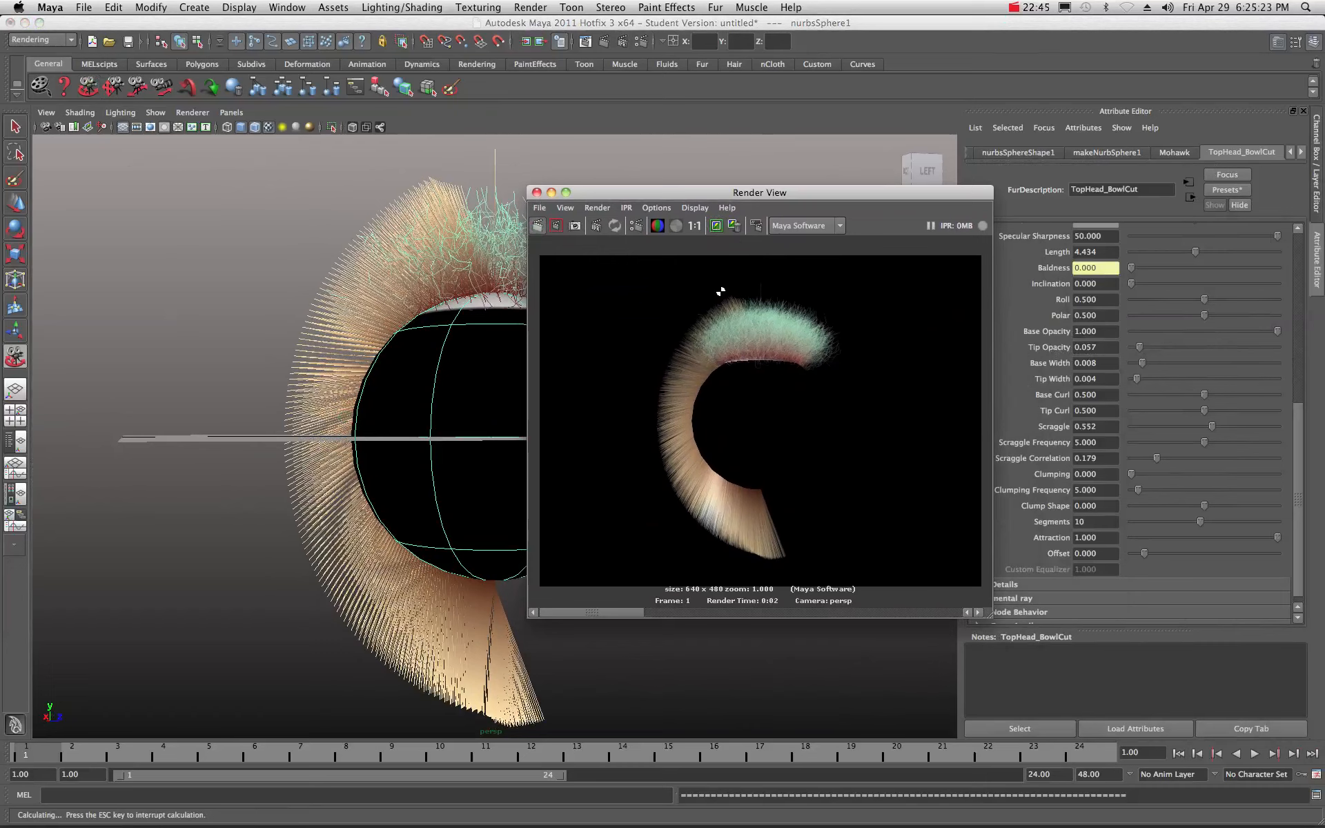
click(716, 228)
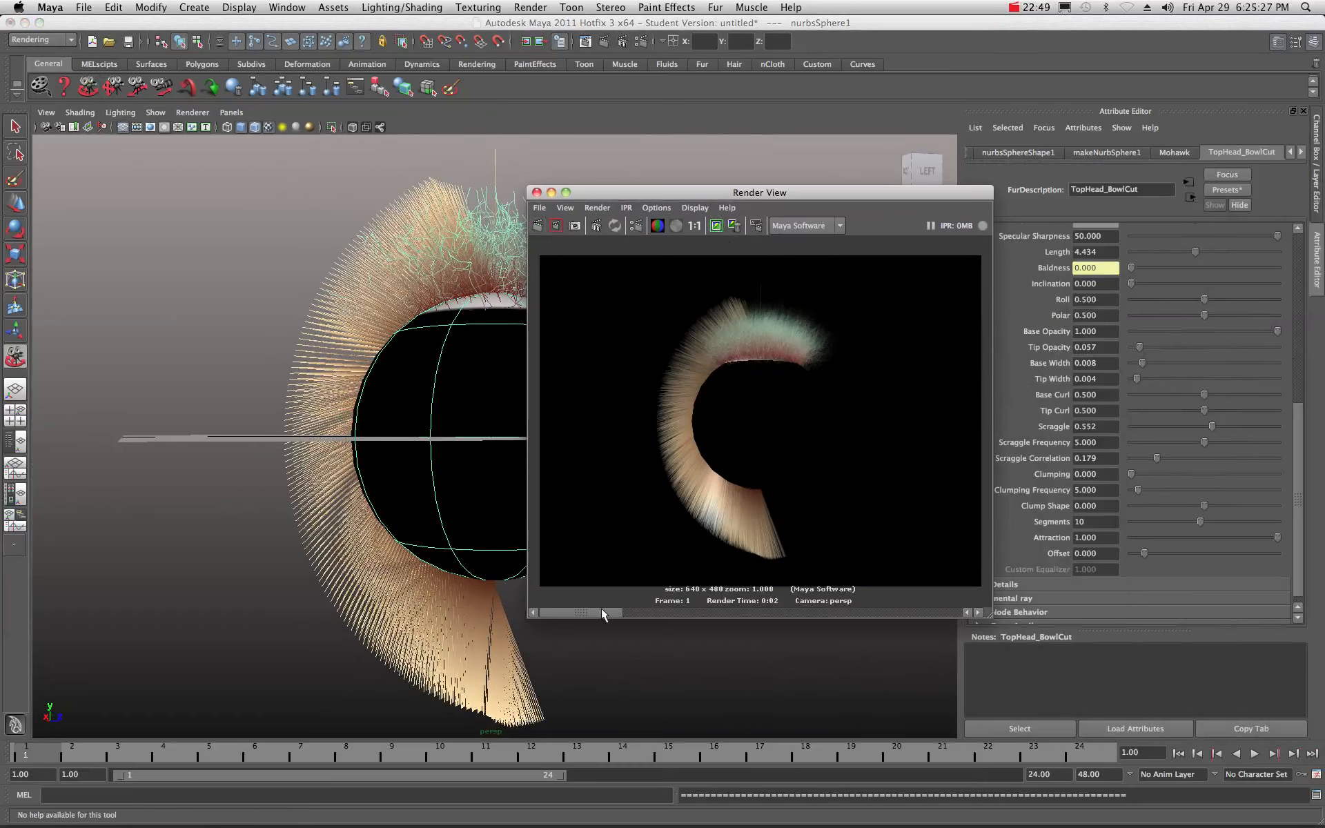
Set the TopHead_BowlCut fur's Tip Opacity to 0.217, render it again, and put the Render View away
mouse_move(598, 611)
mouse_down()
mouse_move(775, 614)
mouse_move(595, 611)
mouse_up()
drag(1141, 350, 1164, 351)
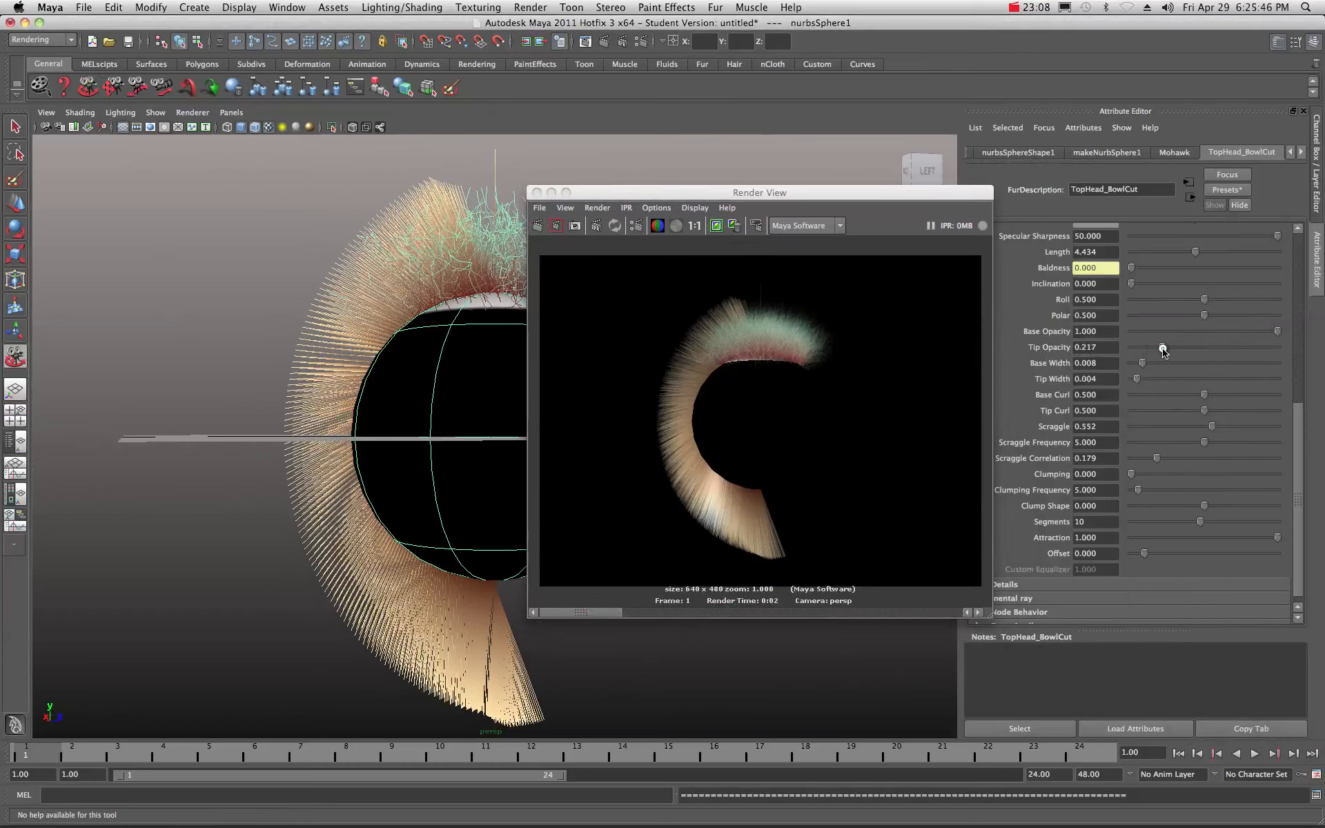
click(537, 226)
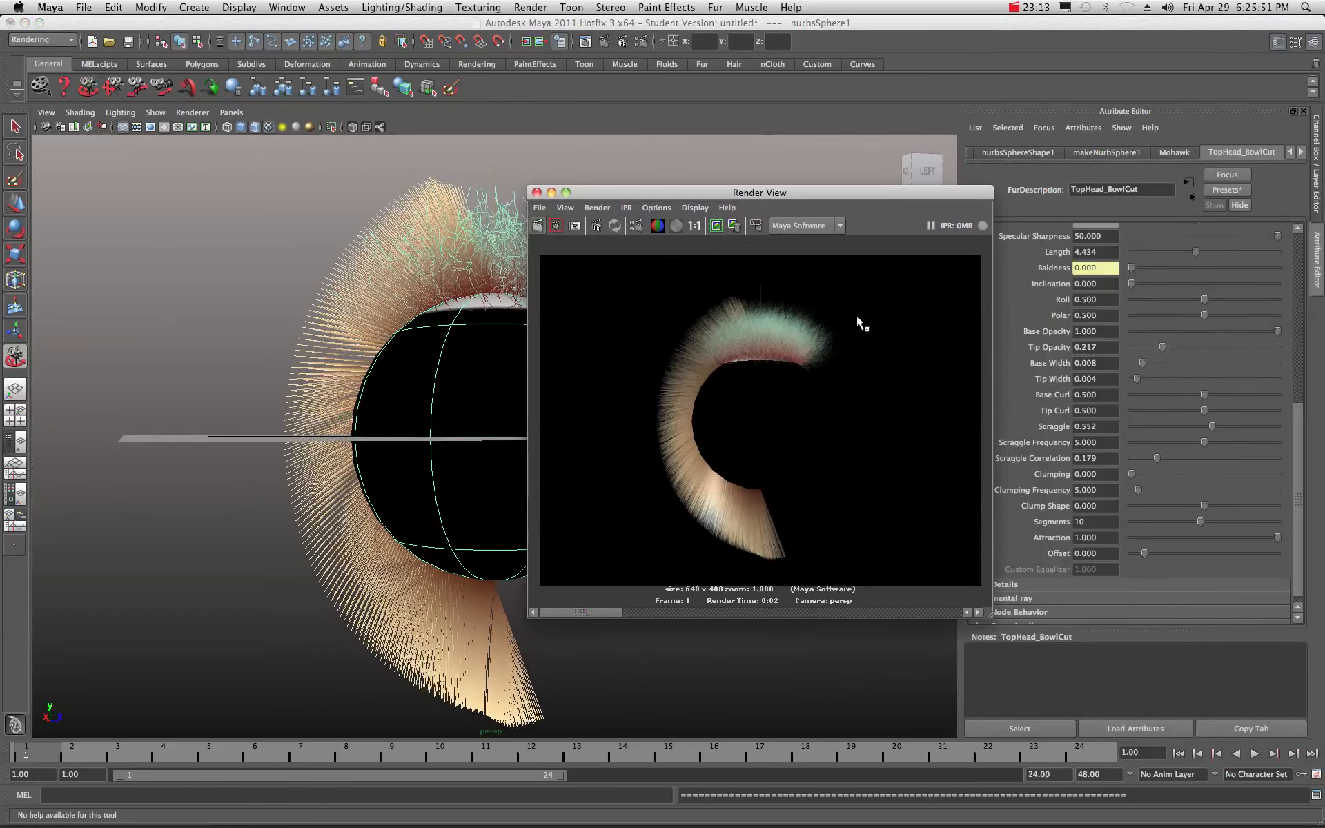
double_click(677, 191)
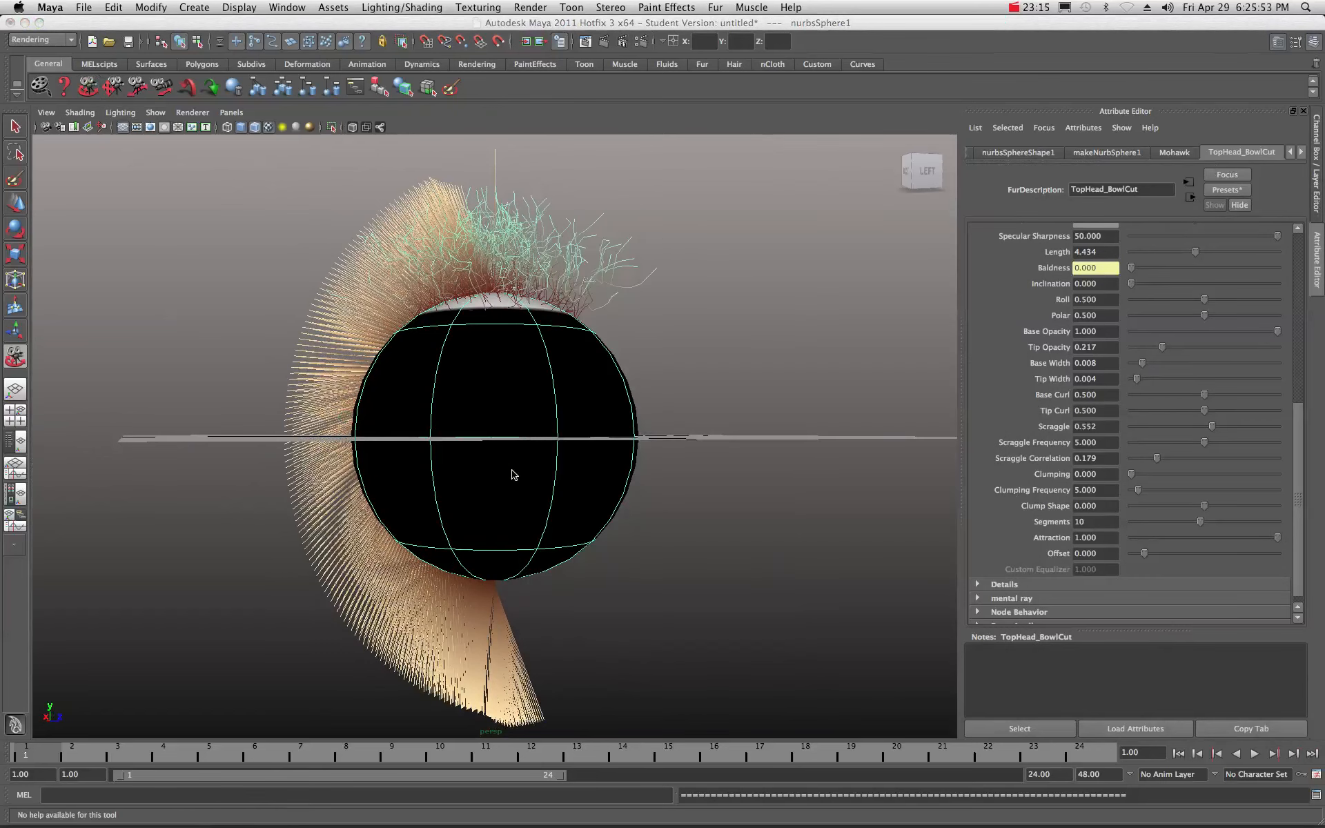
click(745, 380)
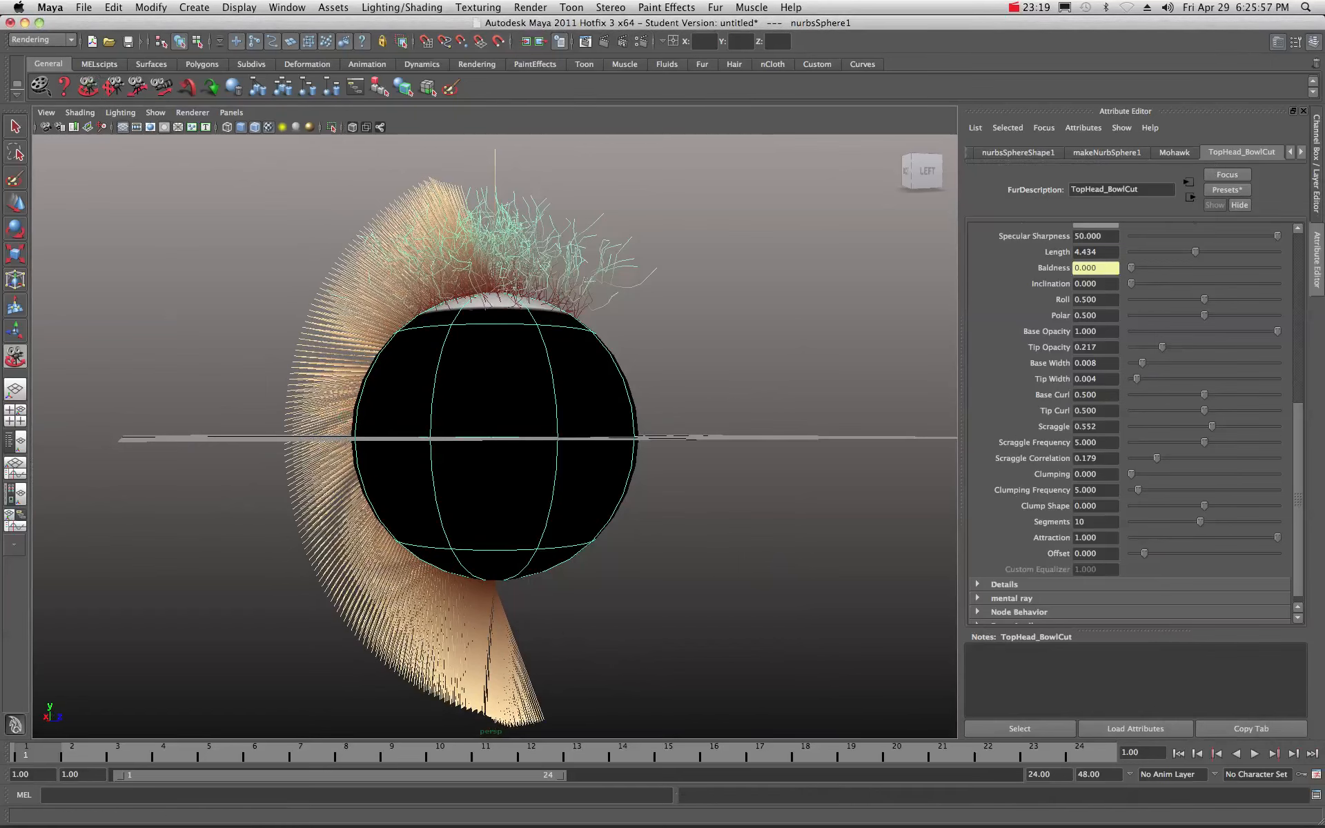
Delete the ramp2 texture connected to lambert3 in the Hypershade and move the window out of the way
drag(1324, 158, 840, 151)
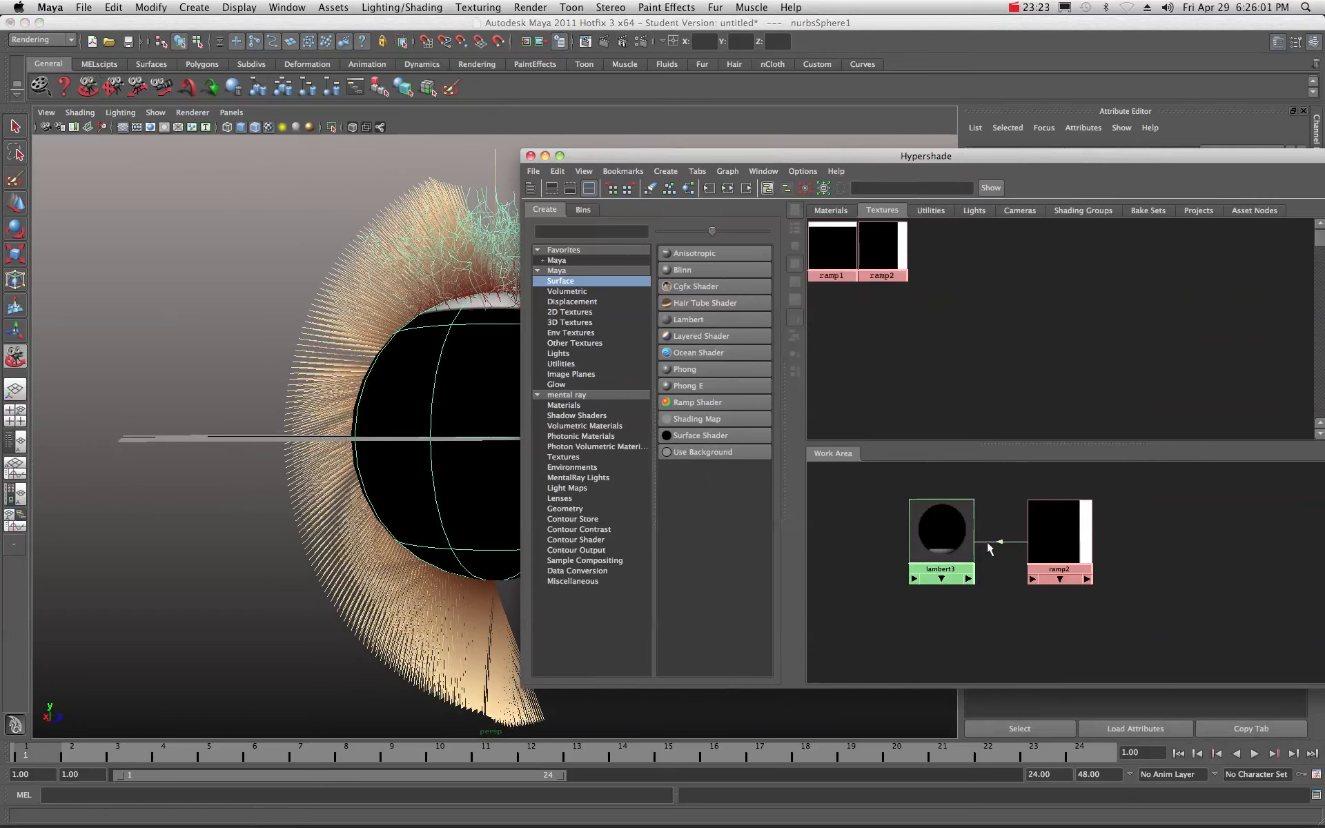
click(1063, 546)
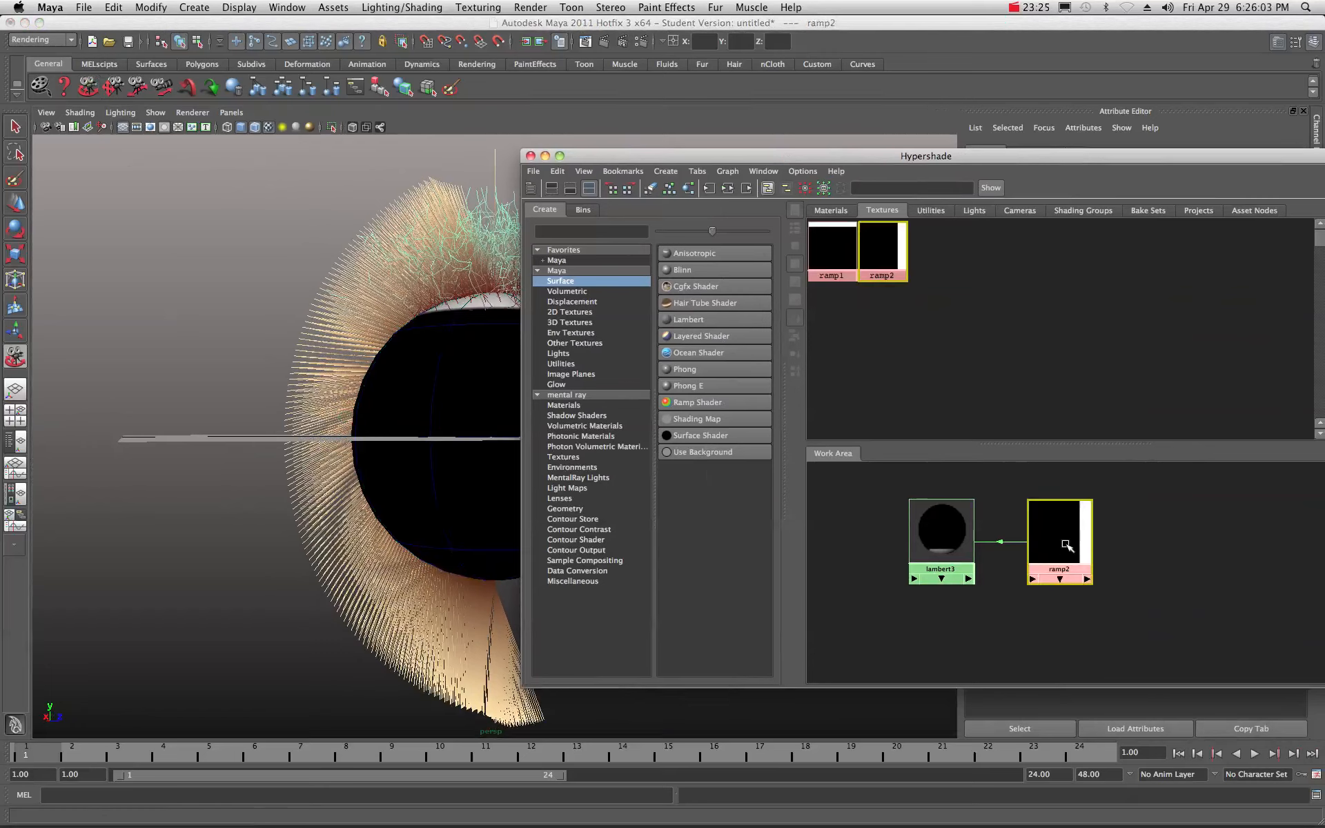
key(Delete)
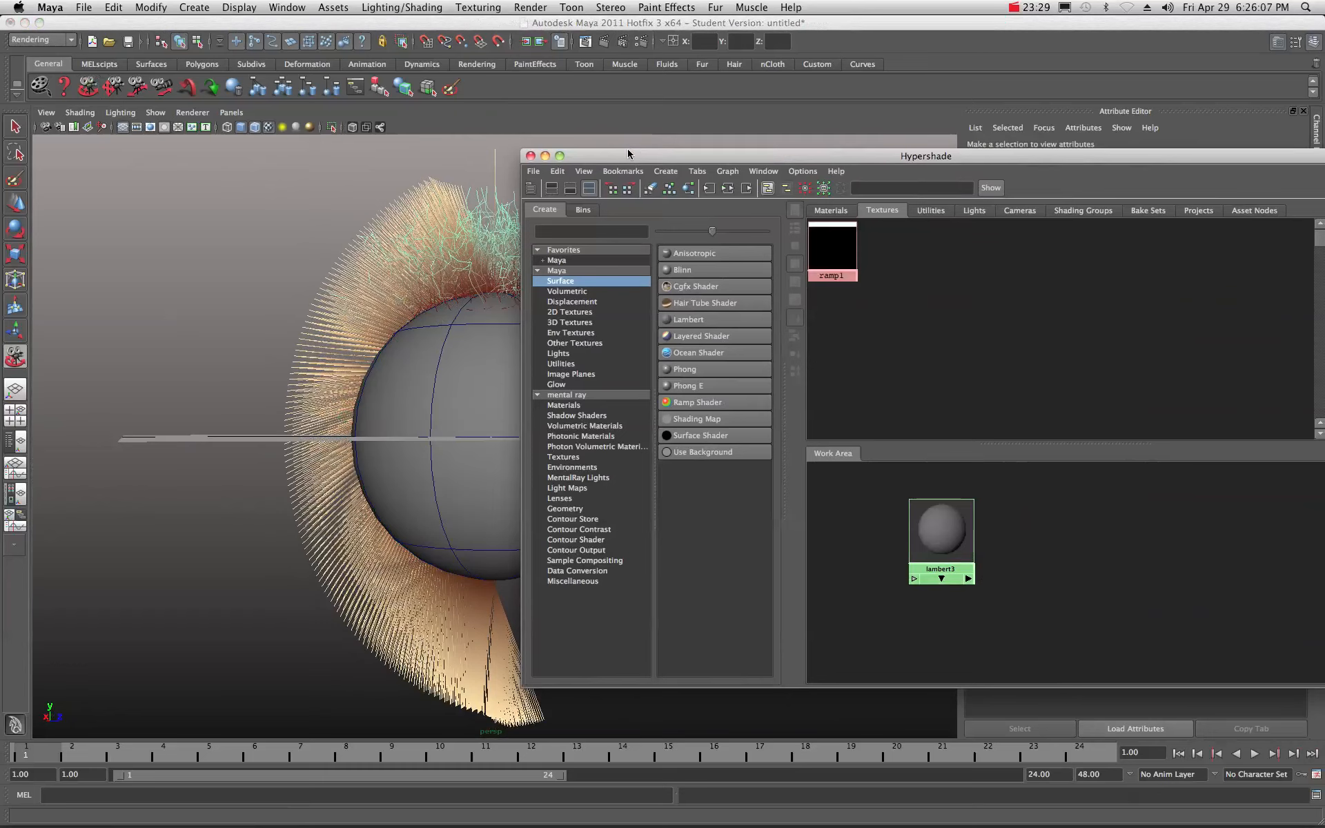
drag(628, 149, 1324, 173)
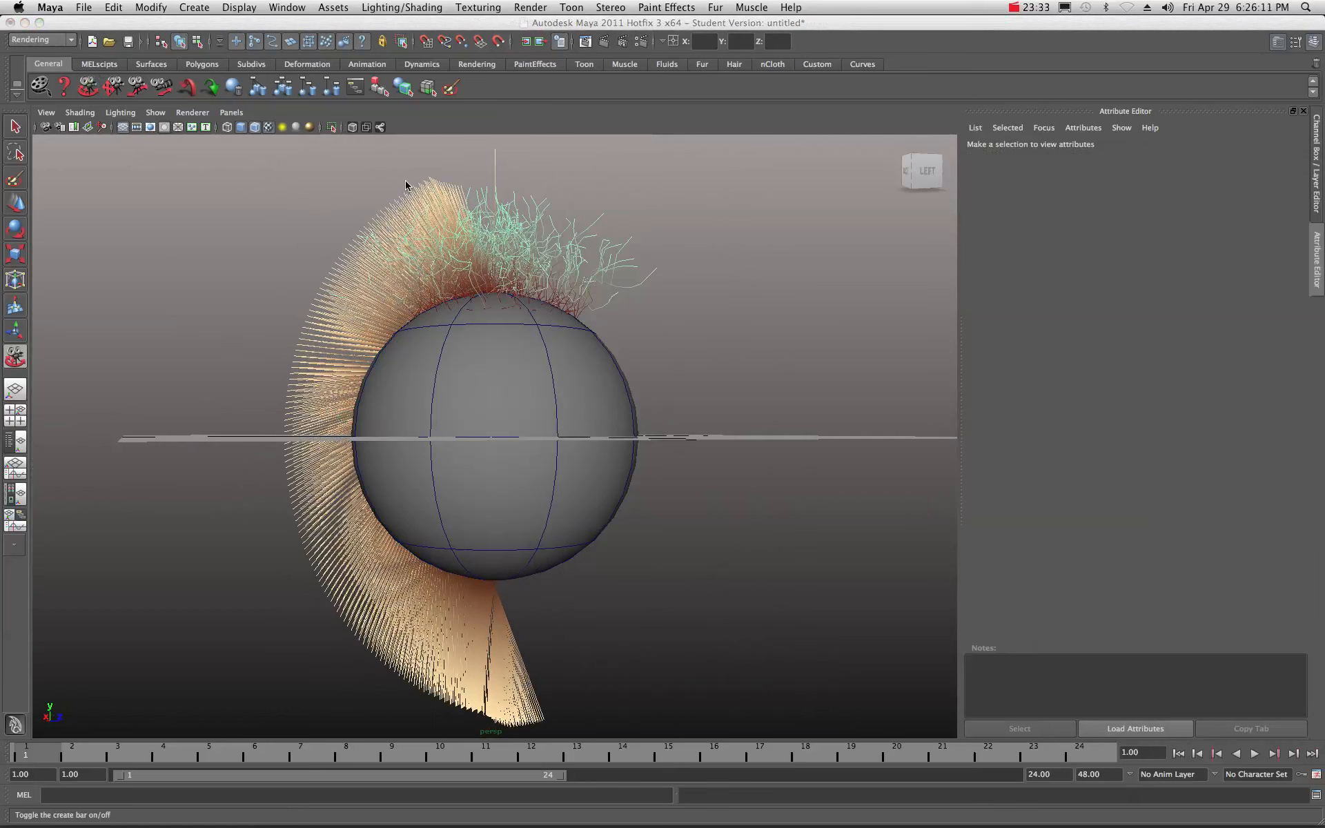
Select the mohawk's fur feedback and examine its colour and Baldness attributes with the Hypershade moved aside
alt+drag(406, 185, 414, 185)
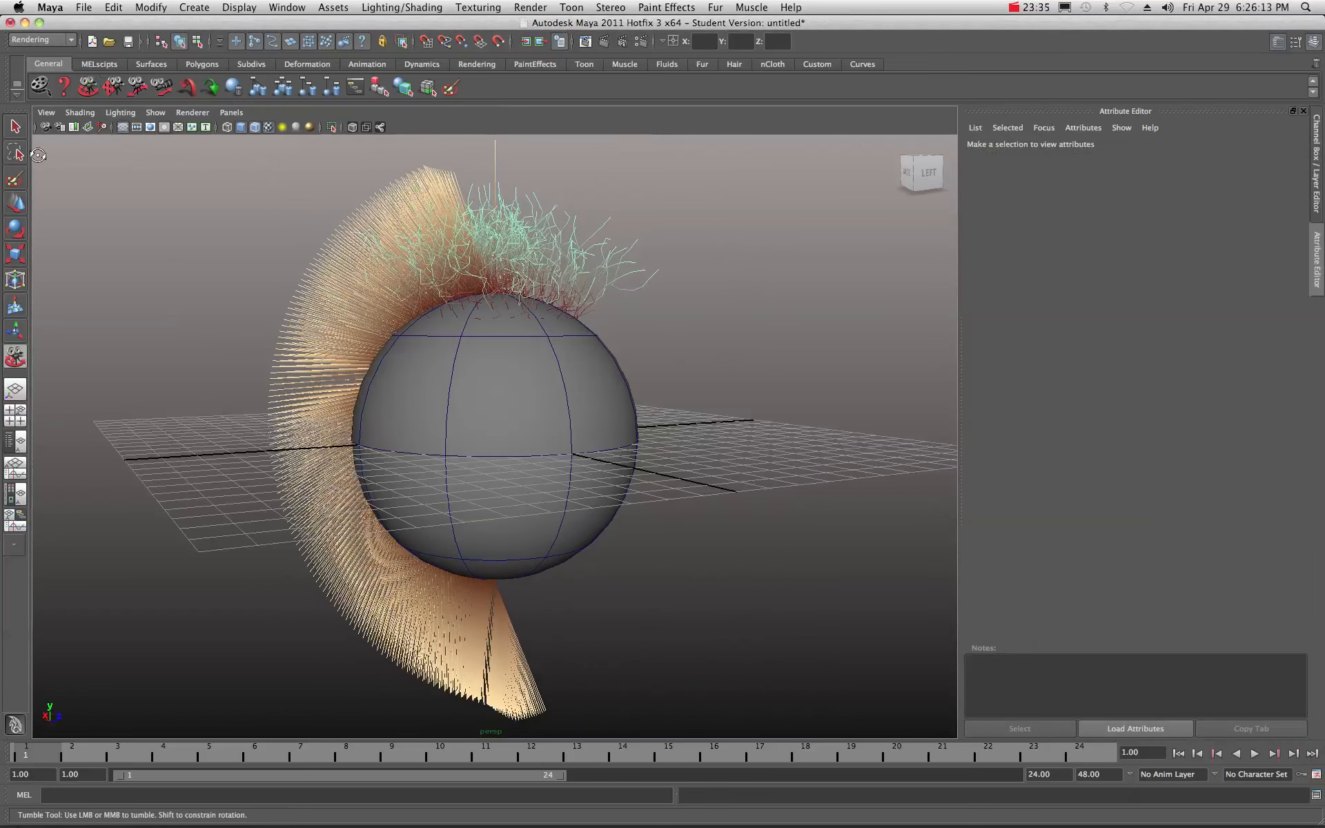
click(15, 126)
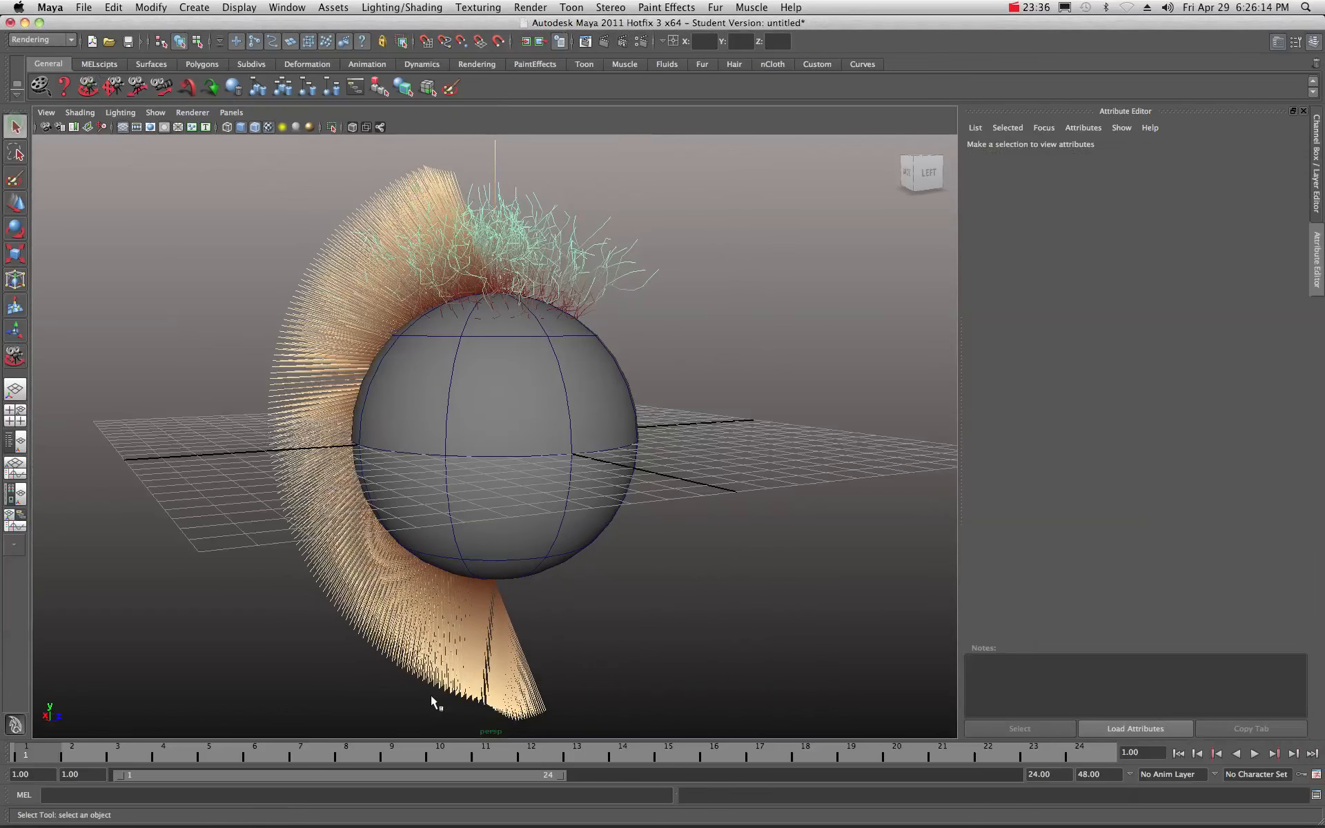
click(391, 663)
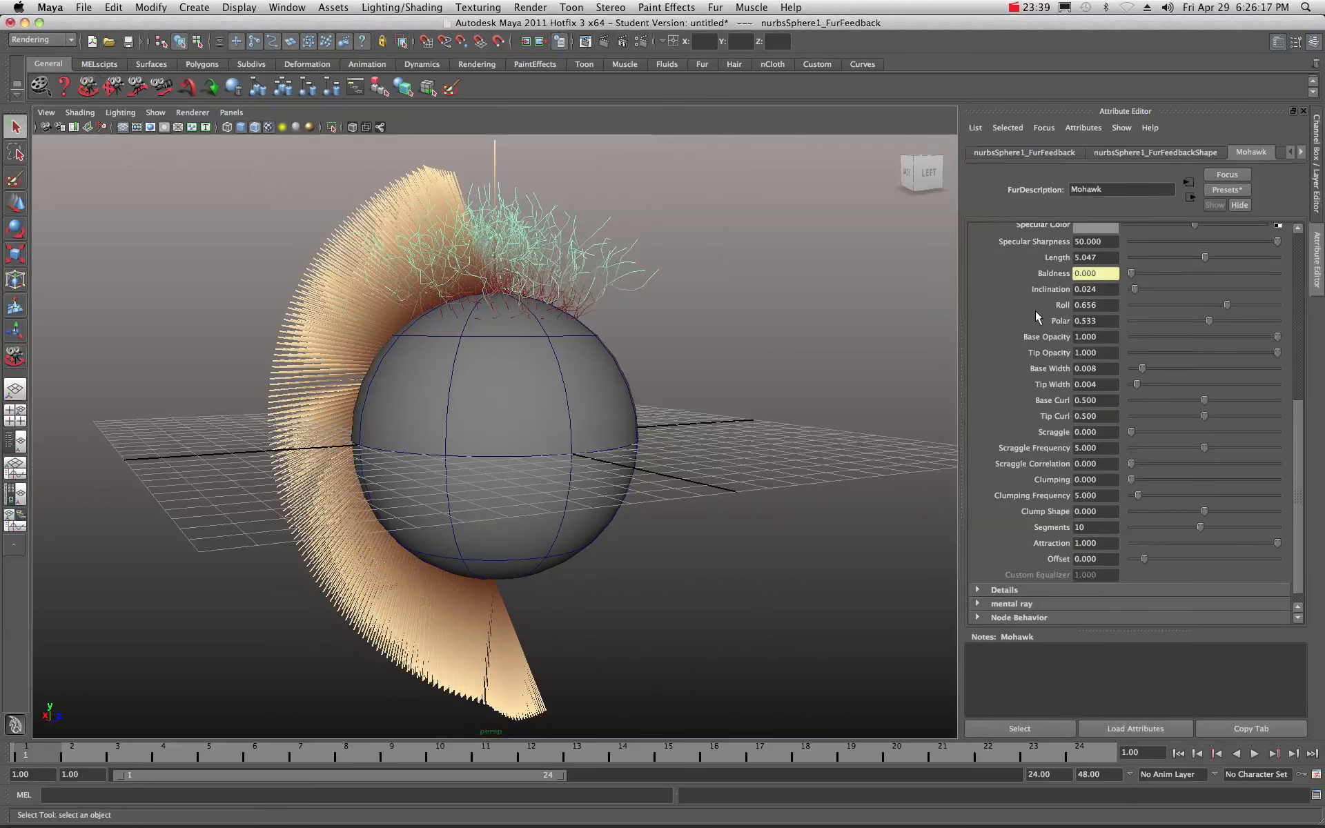
scroll(1036, 311, up, 3)
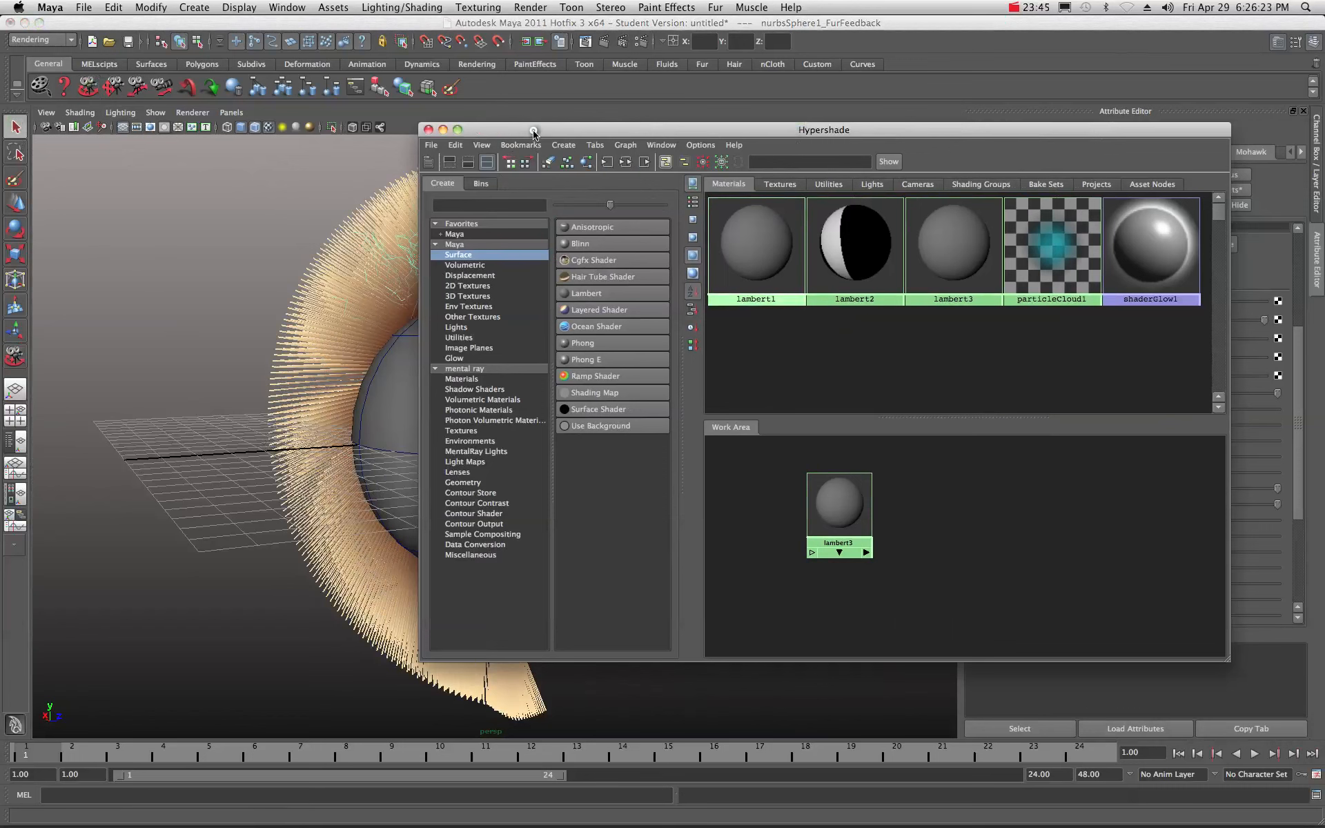
drag(534, 131, 1324, 242)
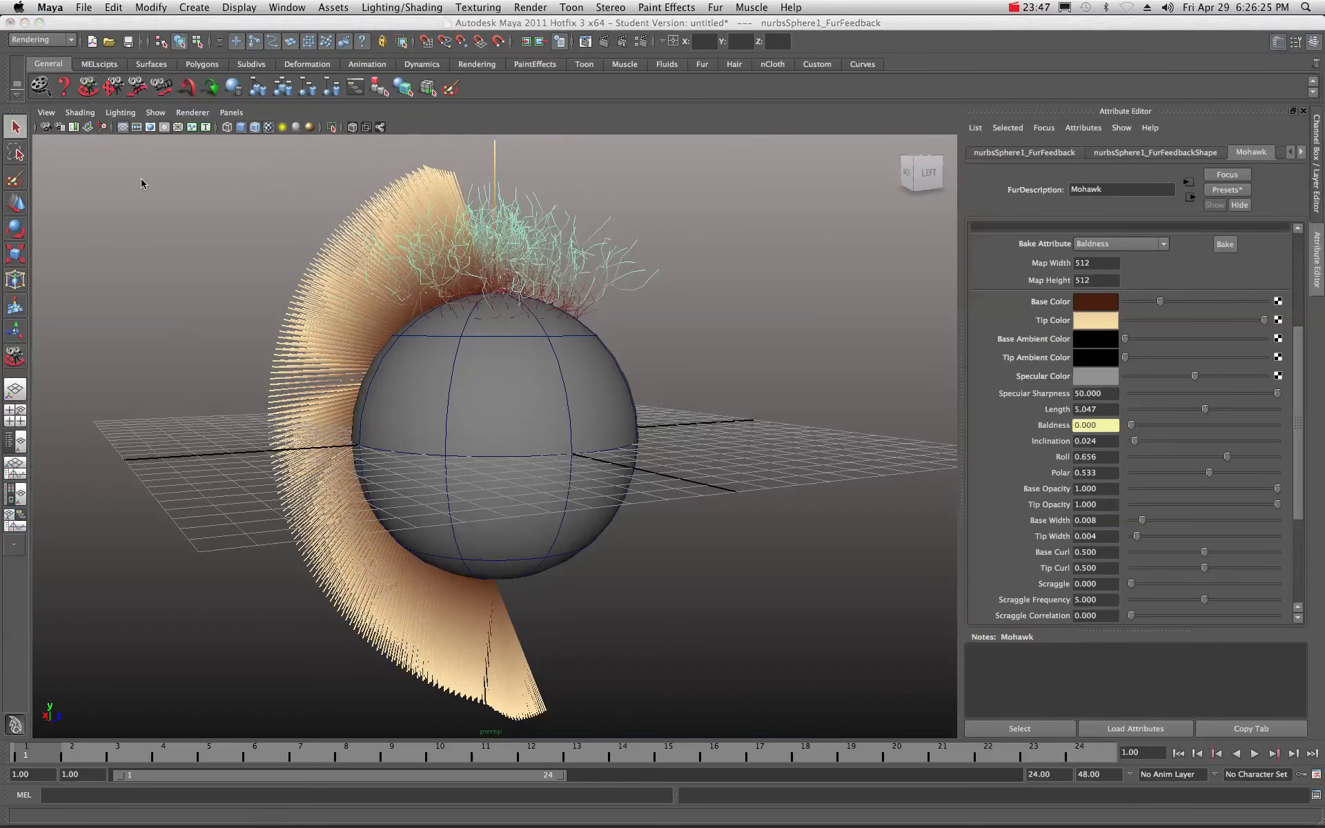
mouse_move(210, 408)
alt+mouse_down()
mouse_move(440, 405)
mouse_move(444, 394)
mouse_move(313, 384)
mouse_move(188, 410)
alt+mouse_up()
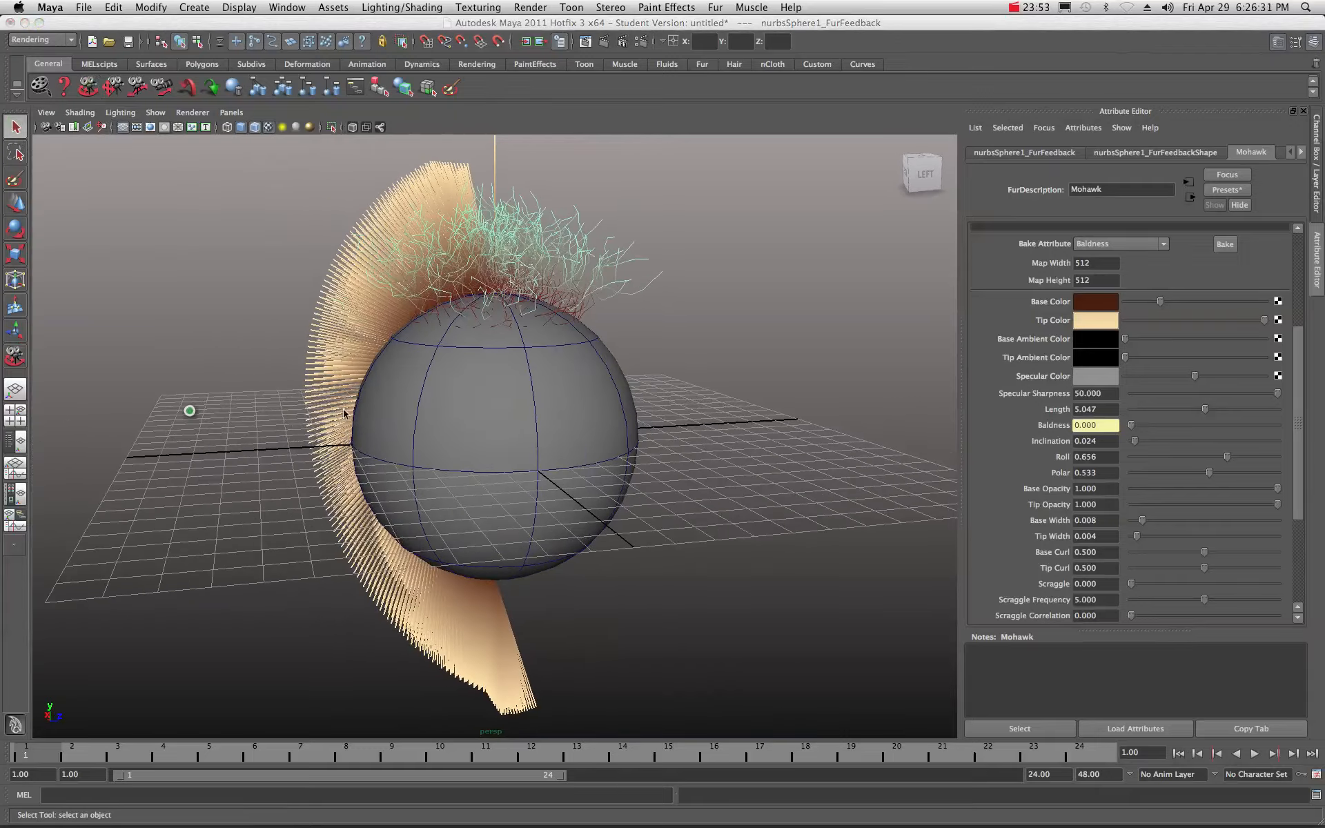
Delete the remaining ramp1 texture in the Hypershade and move the window off the viewport
drag(1324, 41, 694, 92)
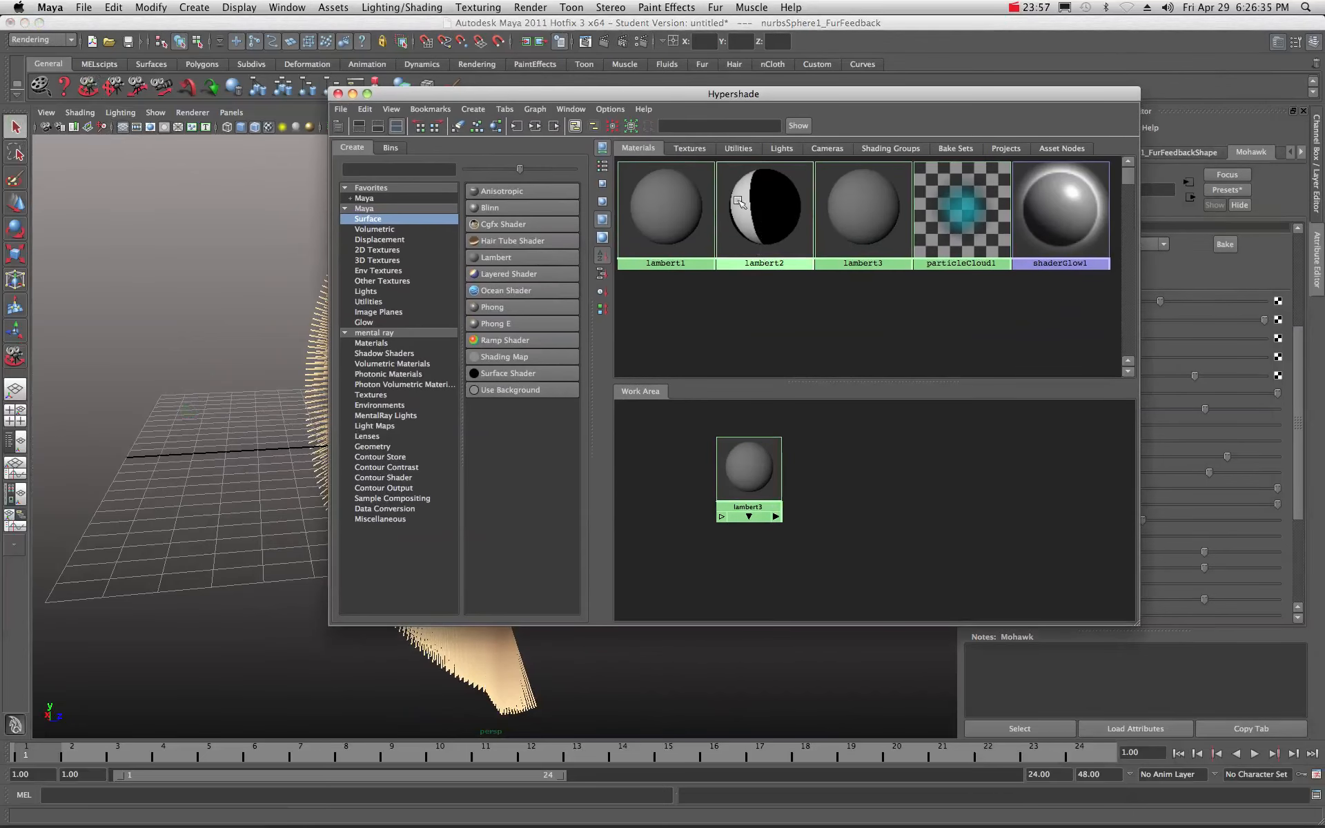
click(695, 150)
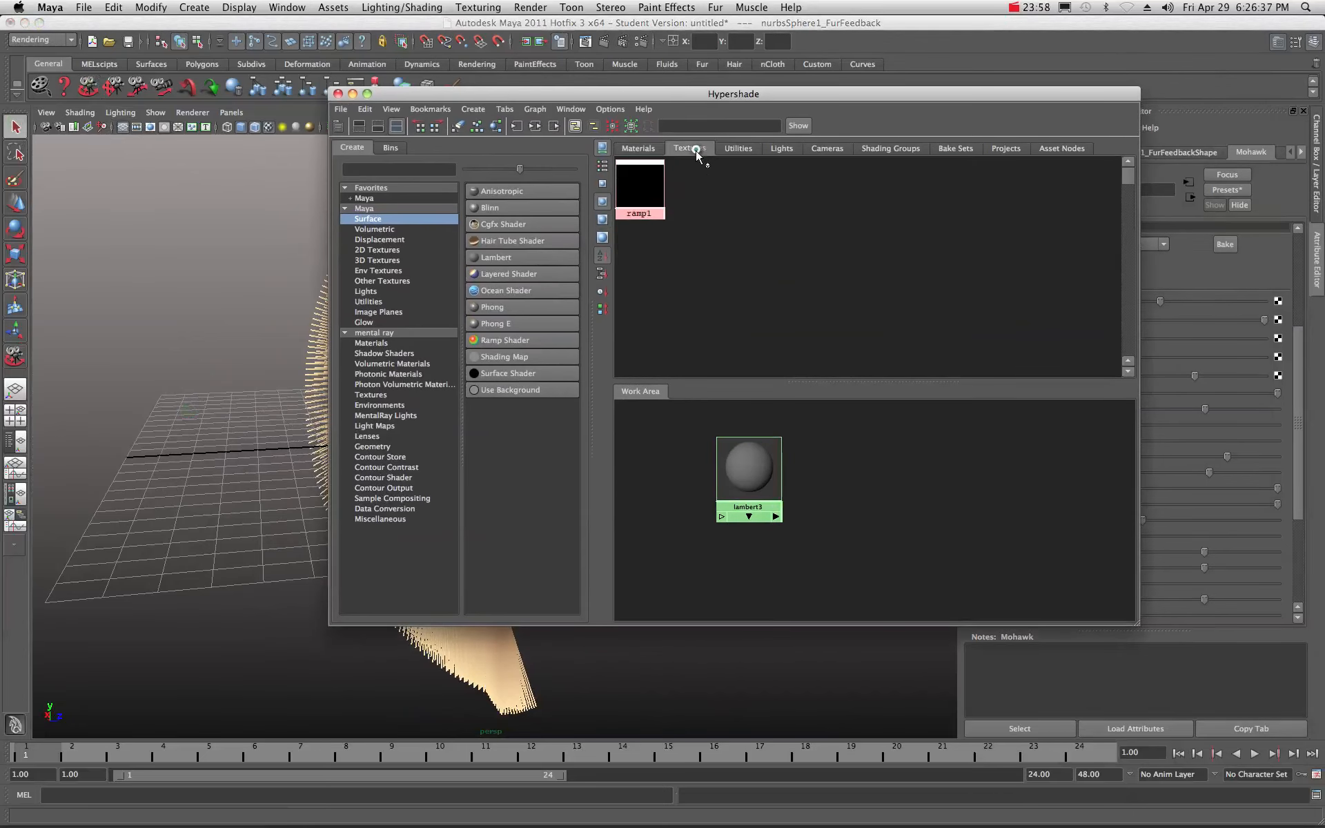
click(654, 199)
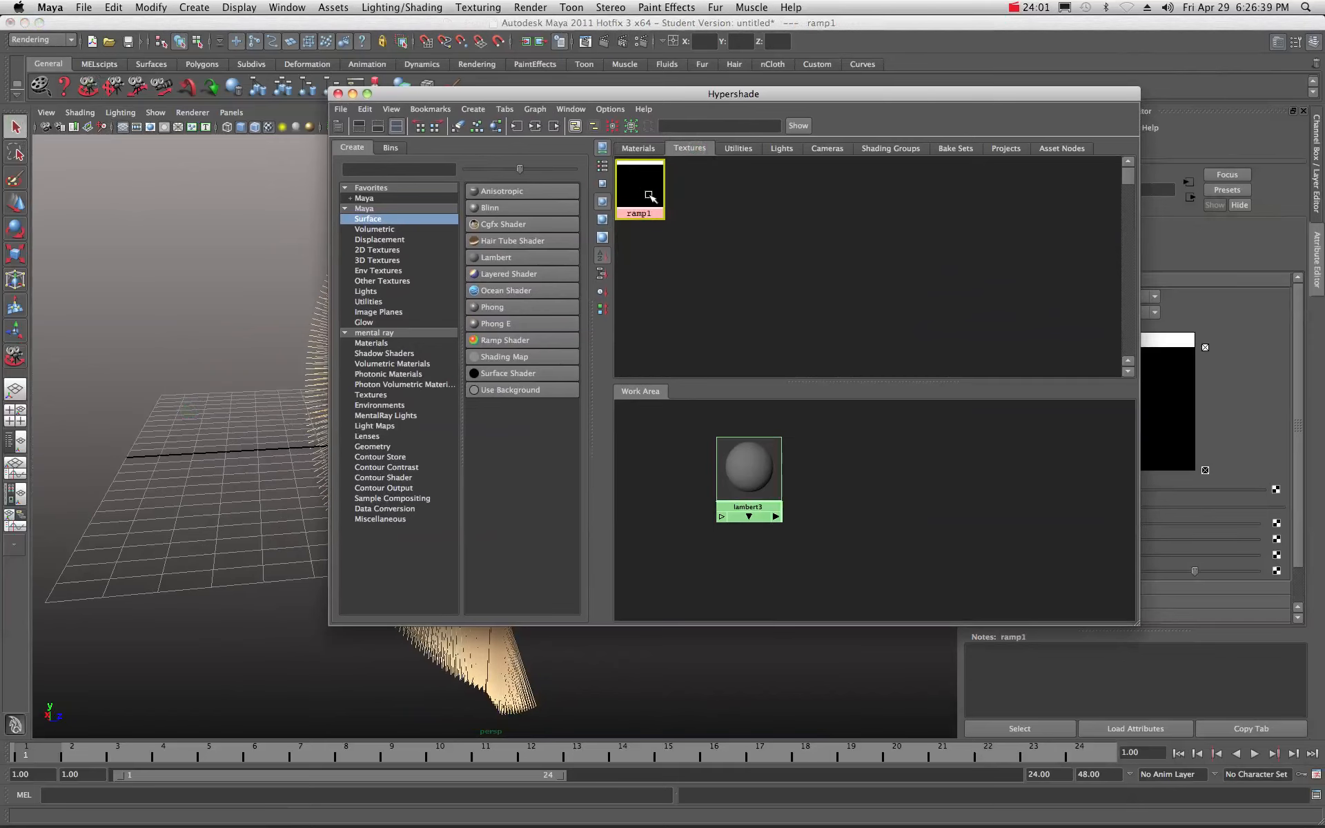
key(Delete)
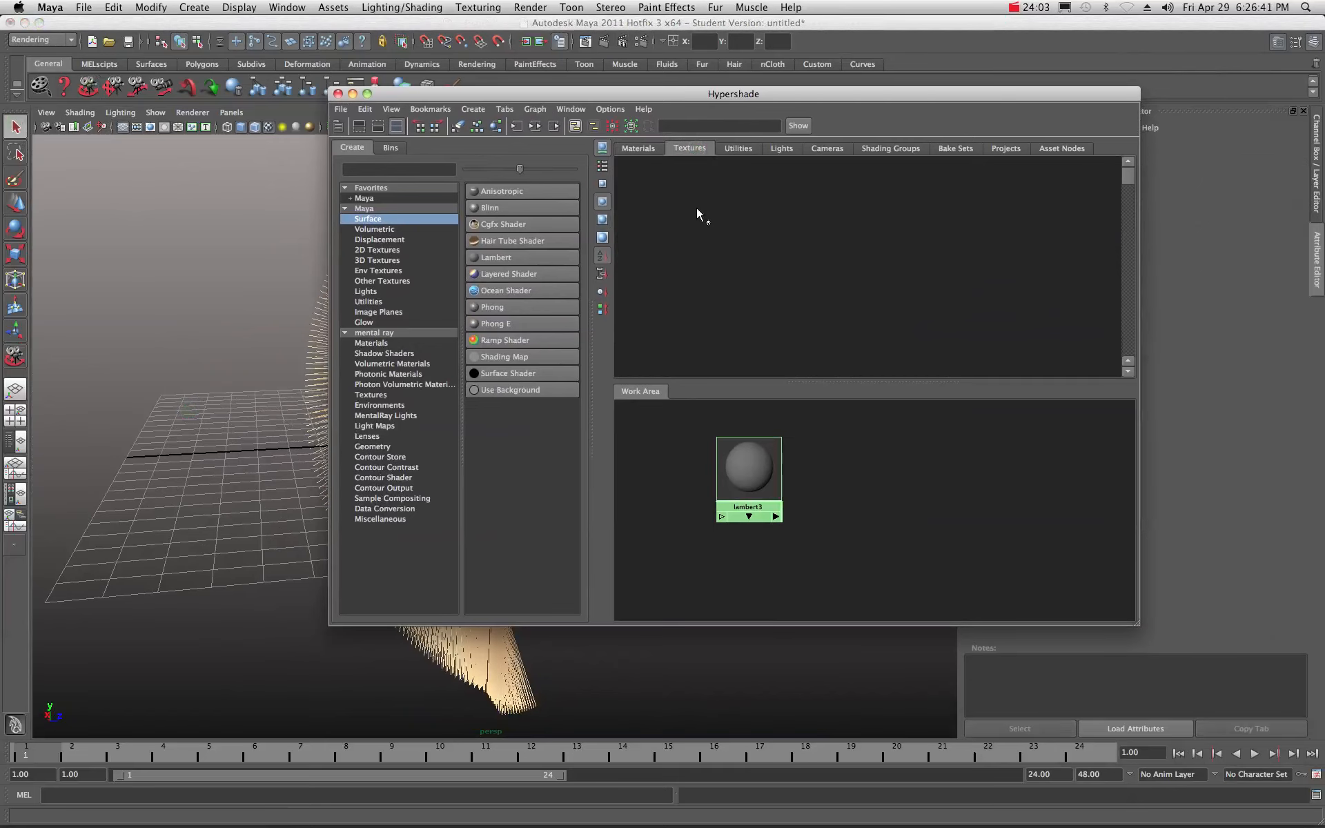
drag(561, 93, 1324, 113)
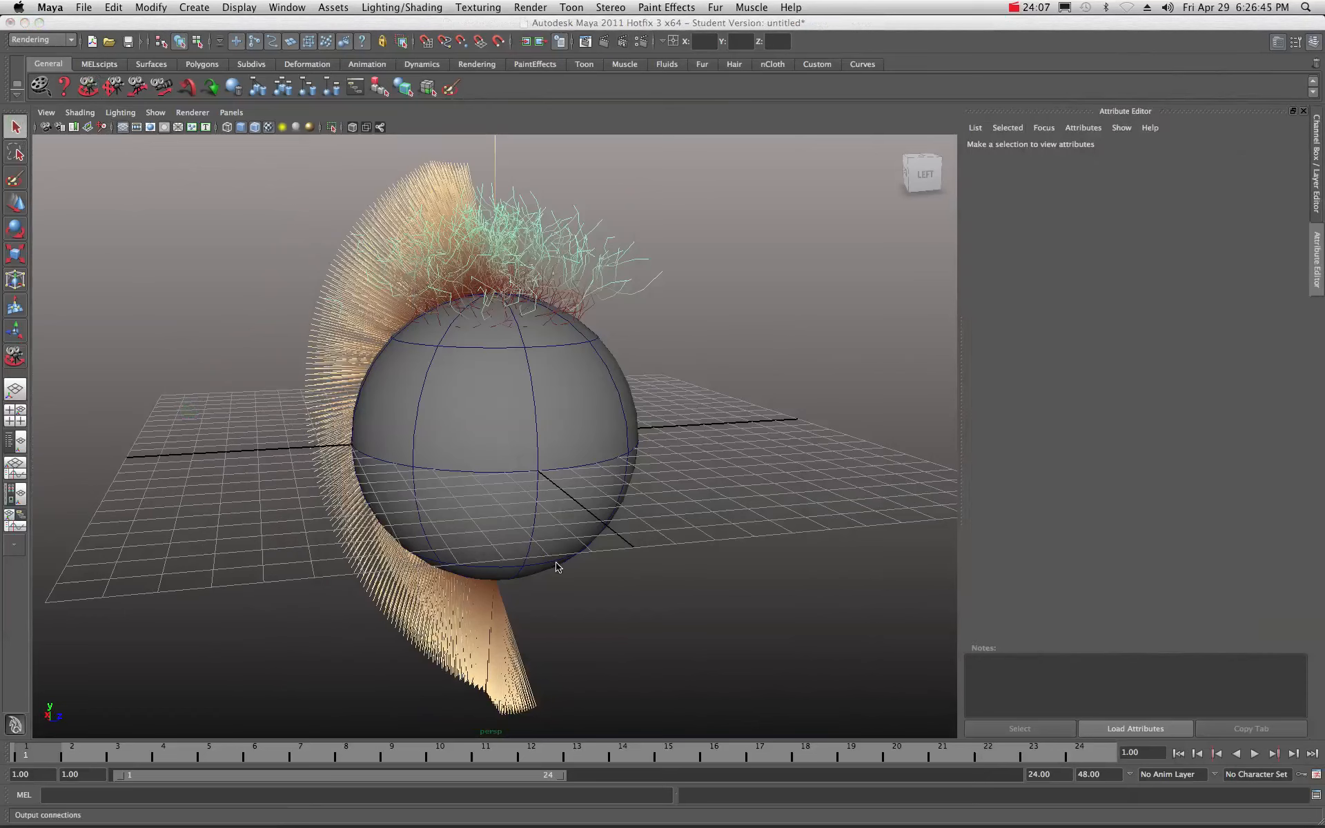
Attach a new fur description to the NURBS sphere
click(542, 436)
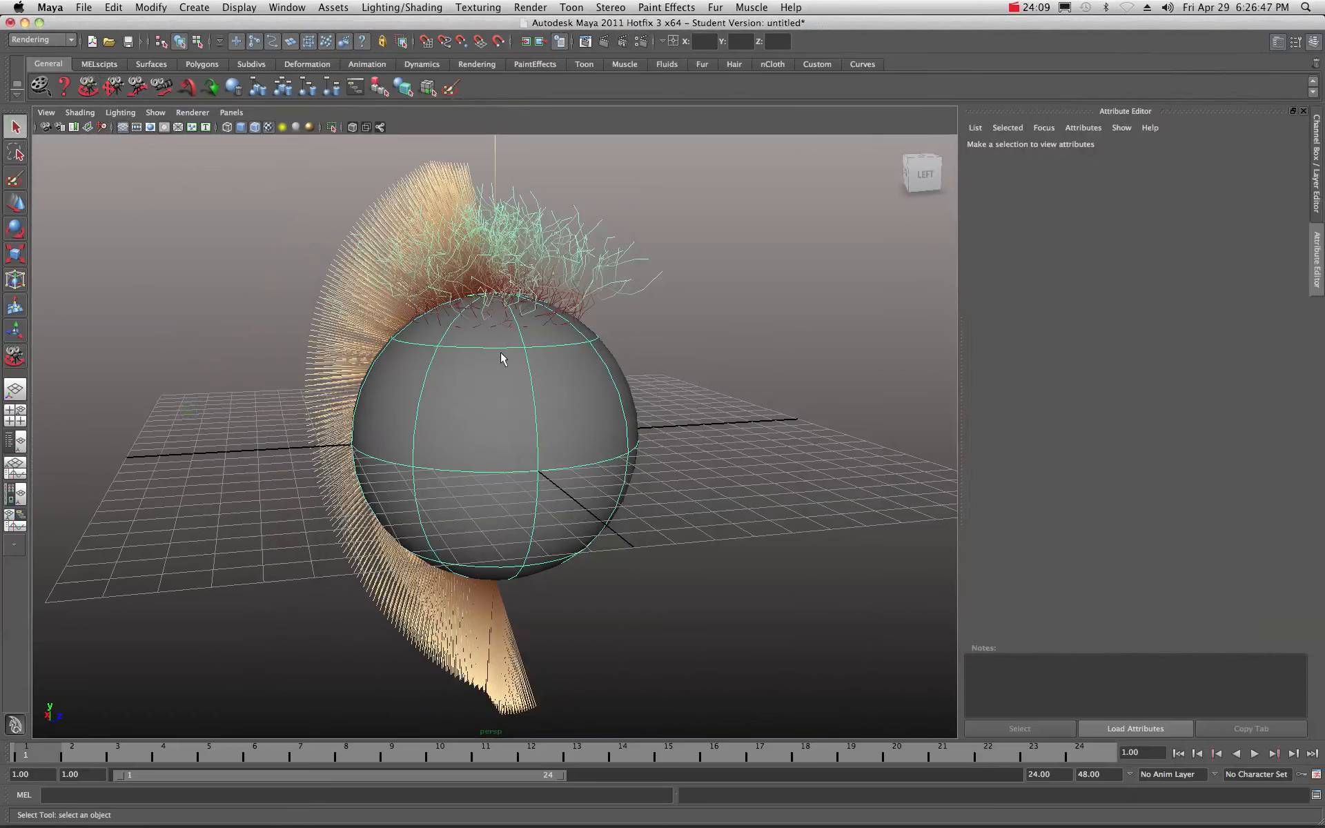
click(716, 7)
mouse_move(724, 84)
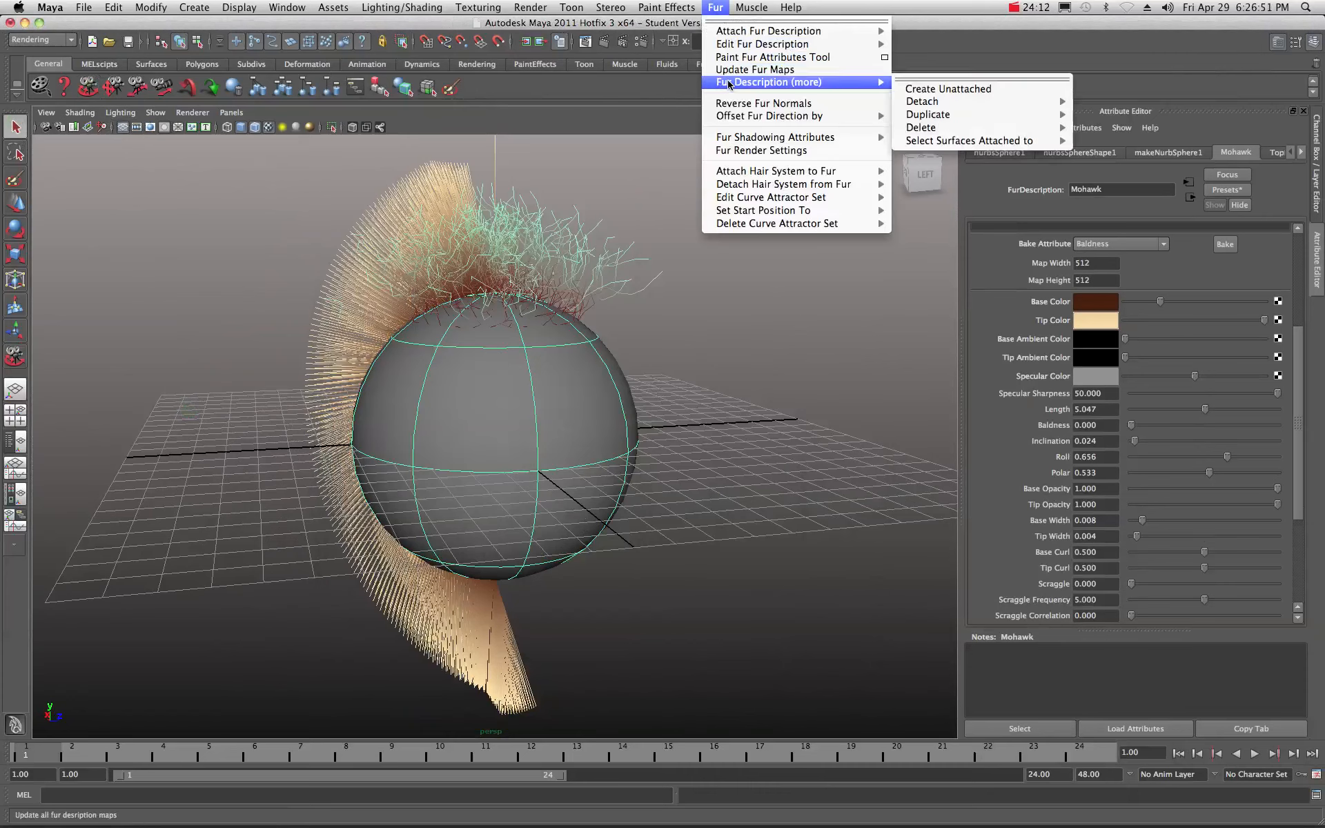
mouse_move(760, 31)
click(918, 38)
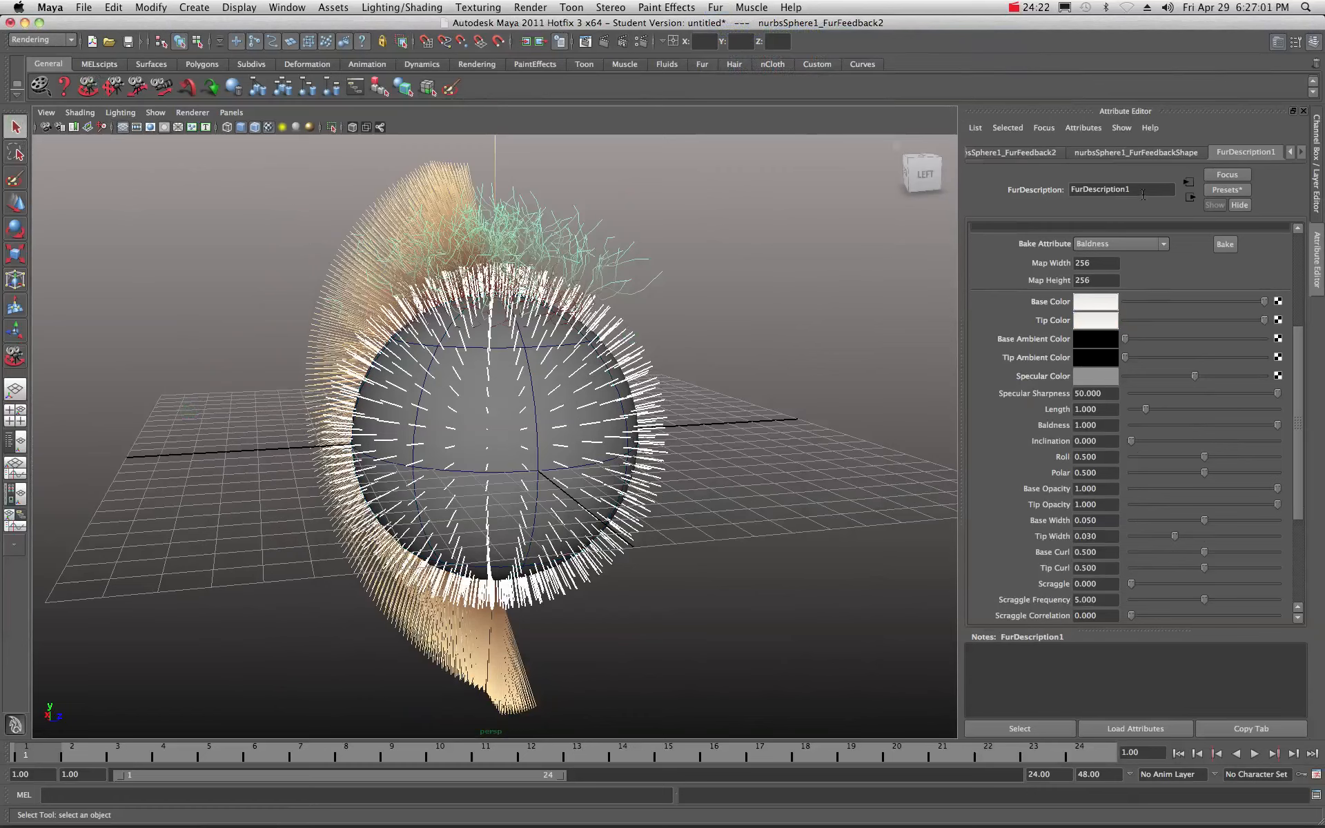
Rename the new fur description as Beard and set its bake Map Width and Map Height to 512
drag(1143, 194, 1072, 192)
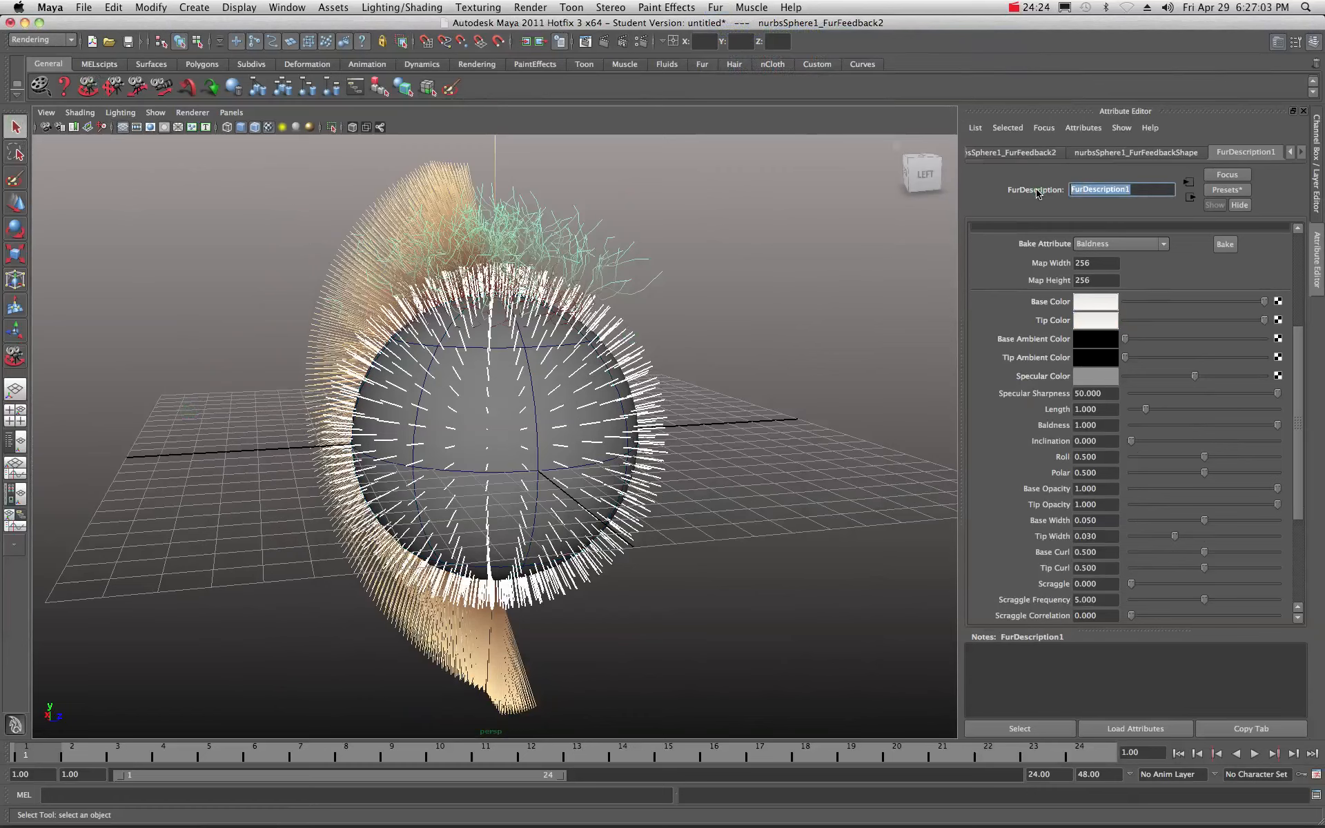
text(Beard)
key(Tab)
text(512)
key(Tab)
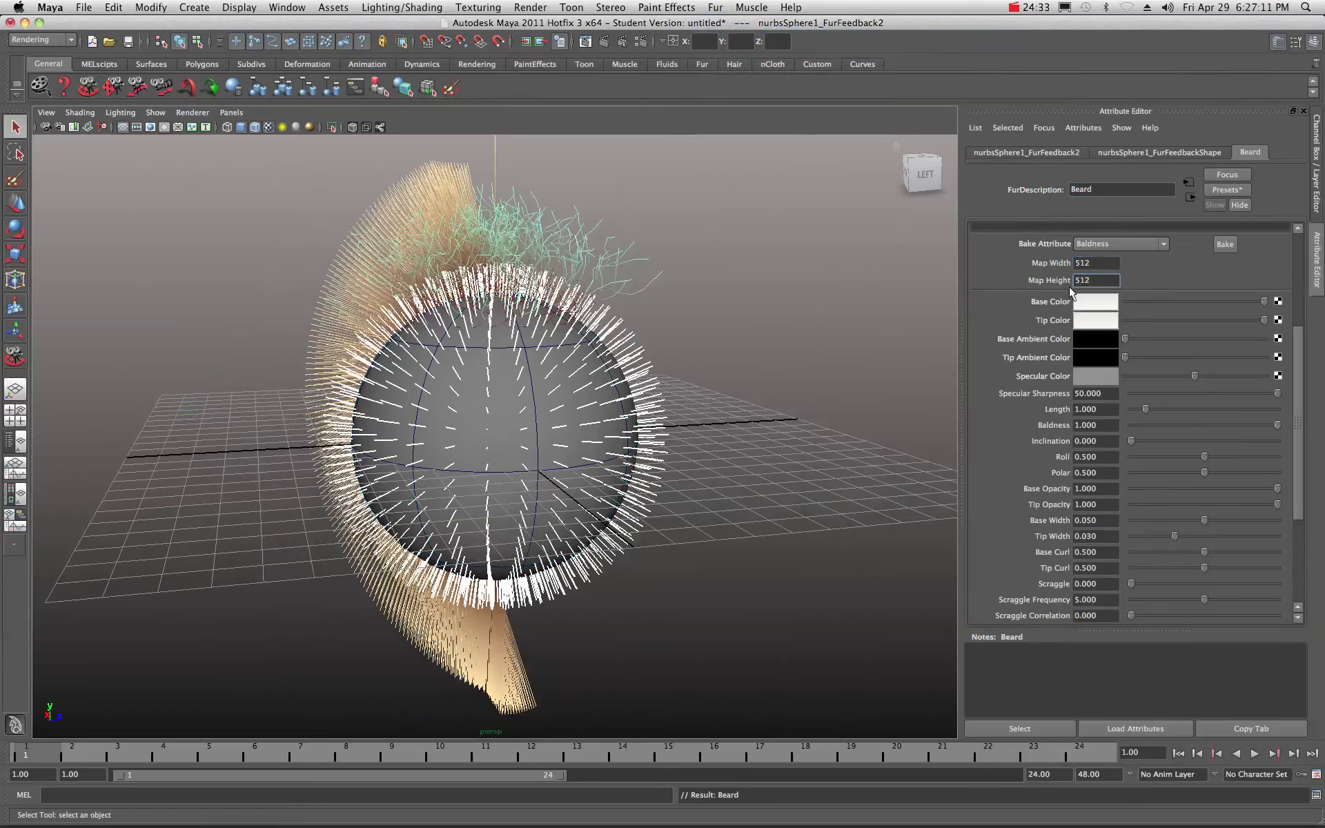
Create a 2D Ramp texture for the Beard fur's Baldness attribute
click(1111, 395)
right_click(1047, 428)
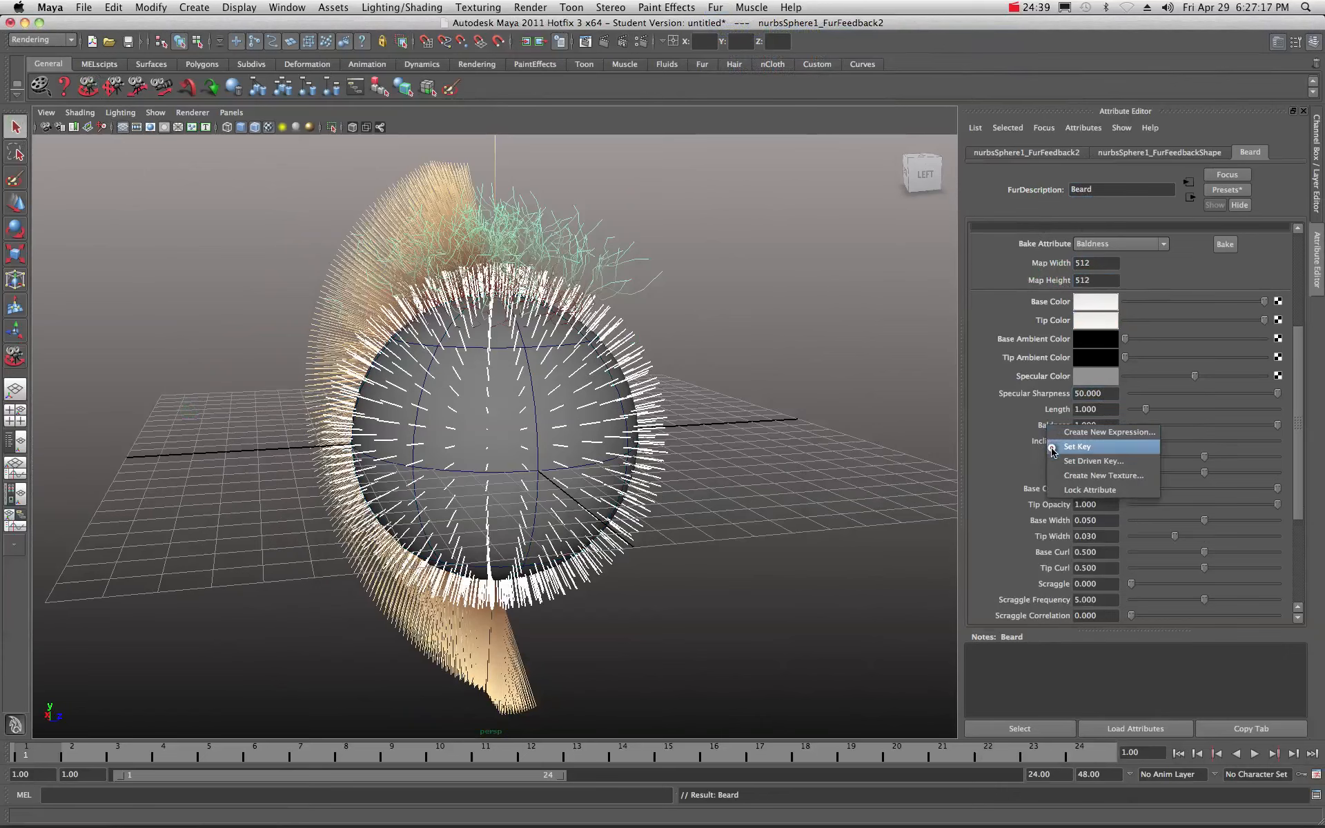
click(1063, 466)
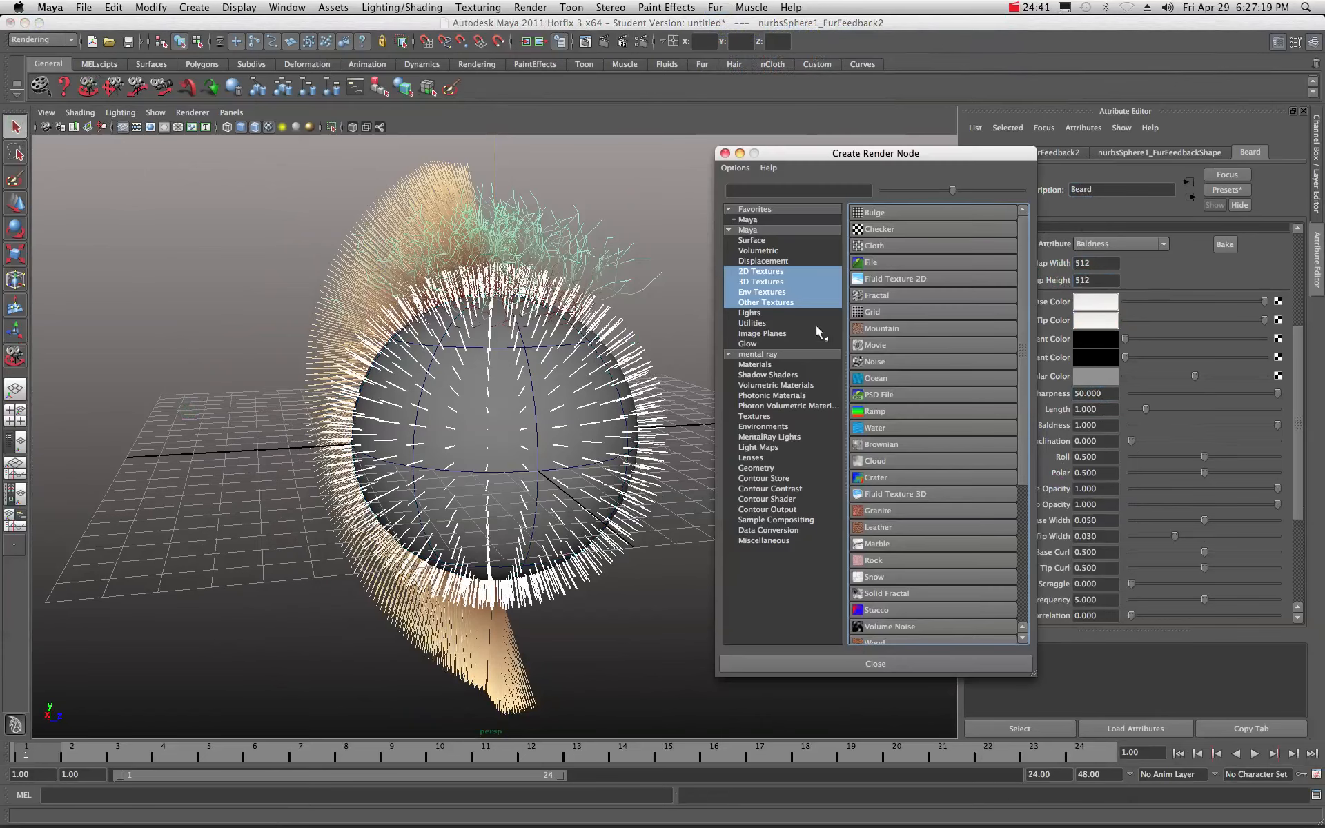
click(762, 272)
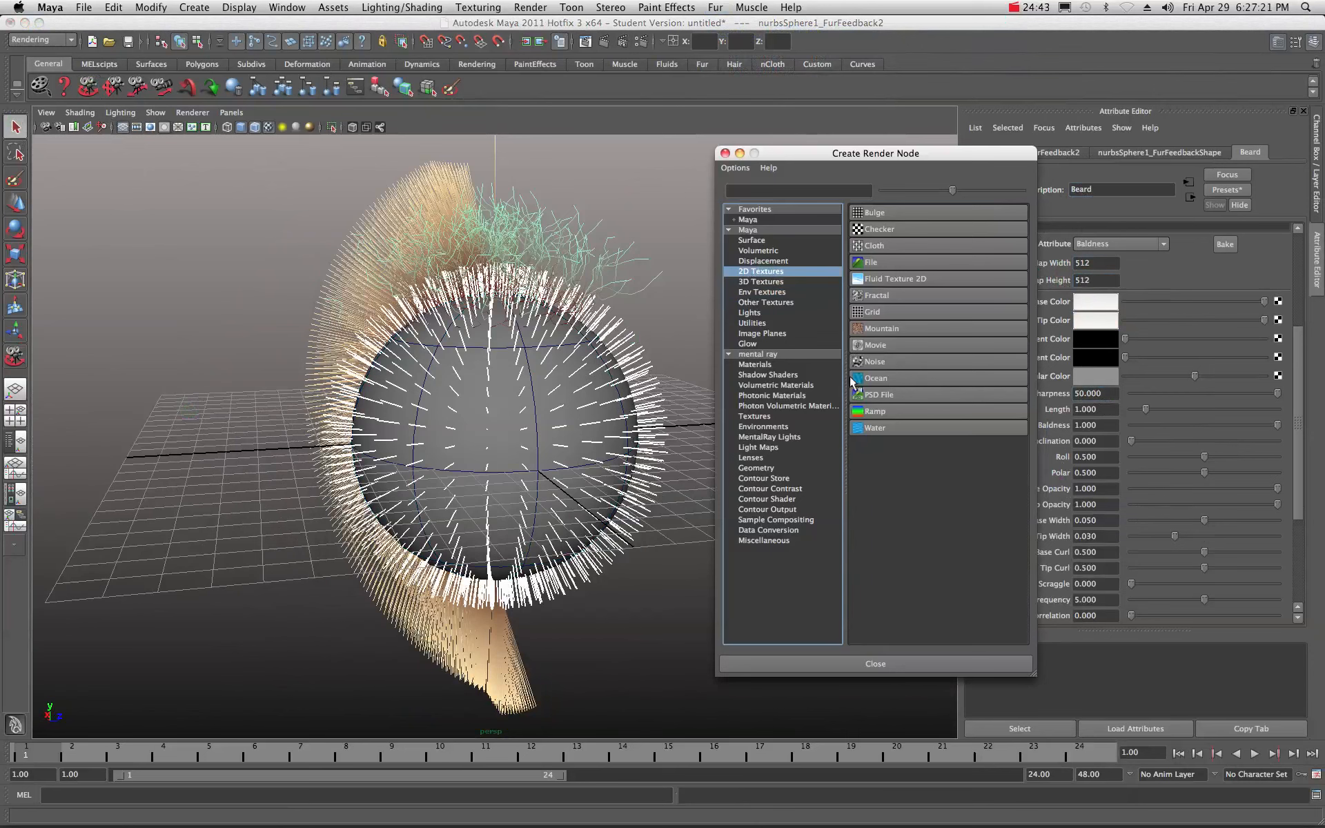
click(911, 411)
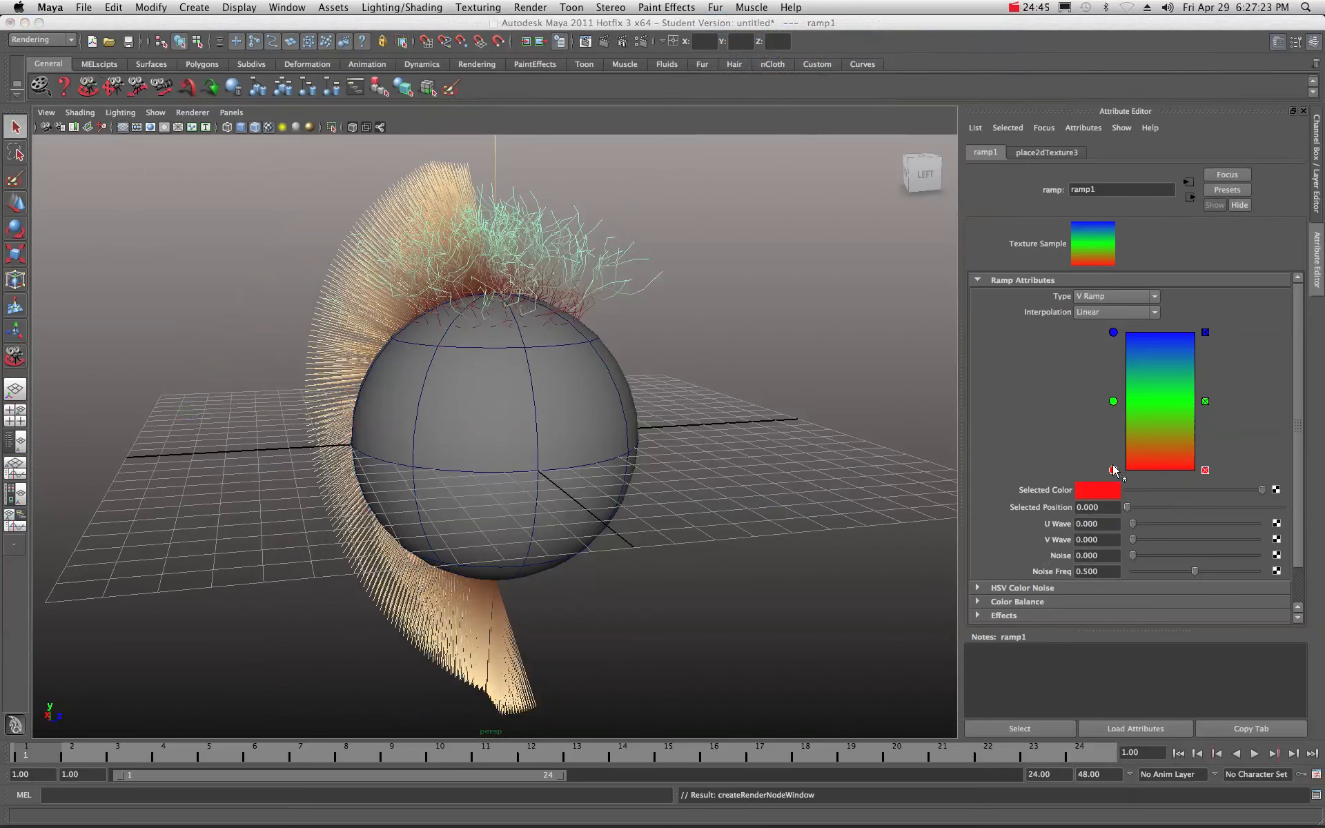
Make the ramp's lower colour black and its upper colour white, and remove the green middle entry
click(1099, 490)
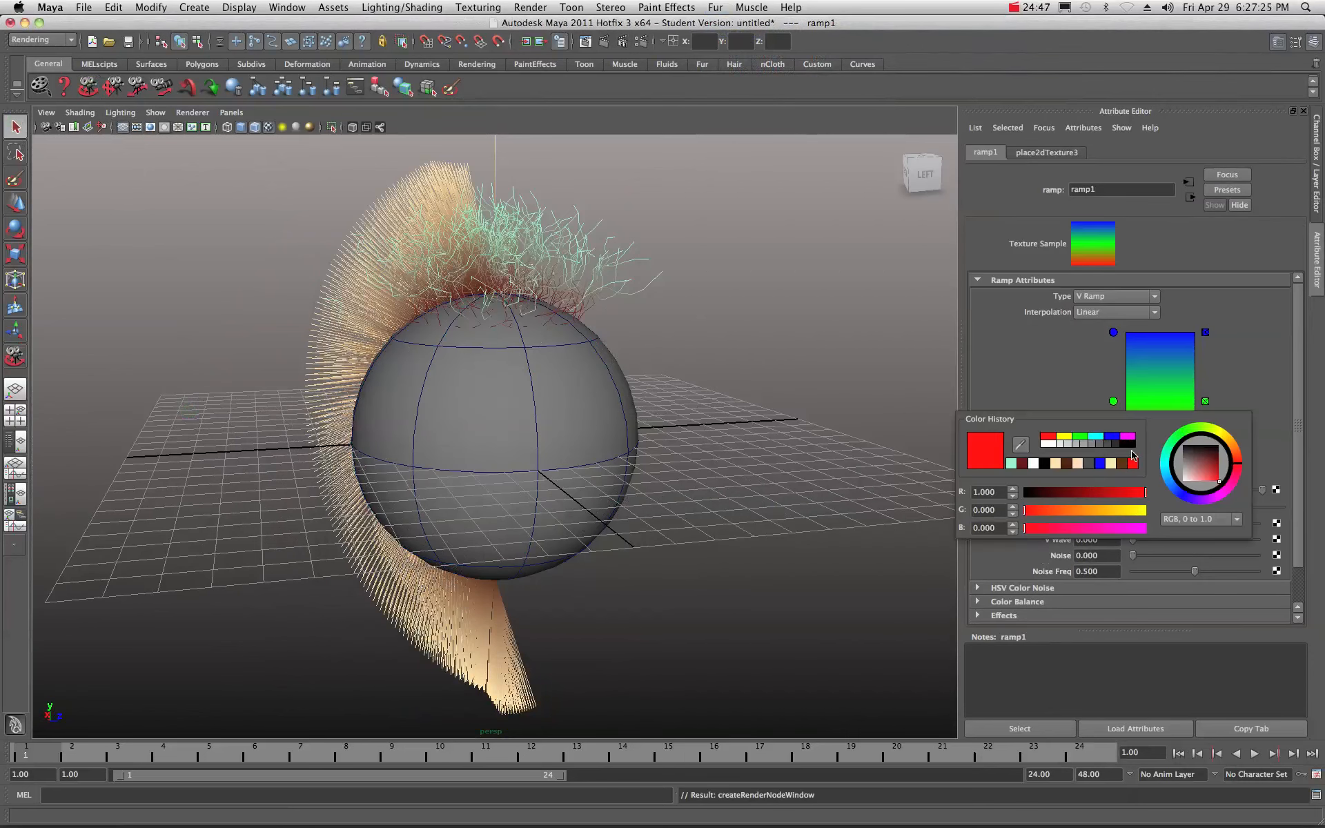
click(1133, 446)
click(1114, 332)
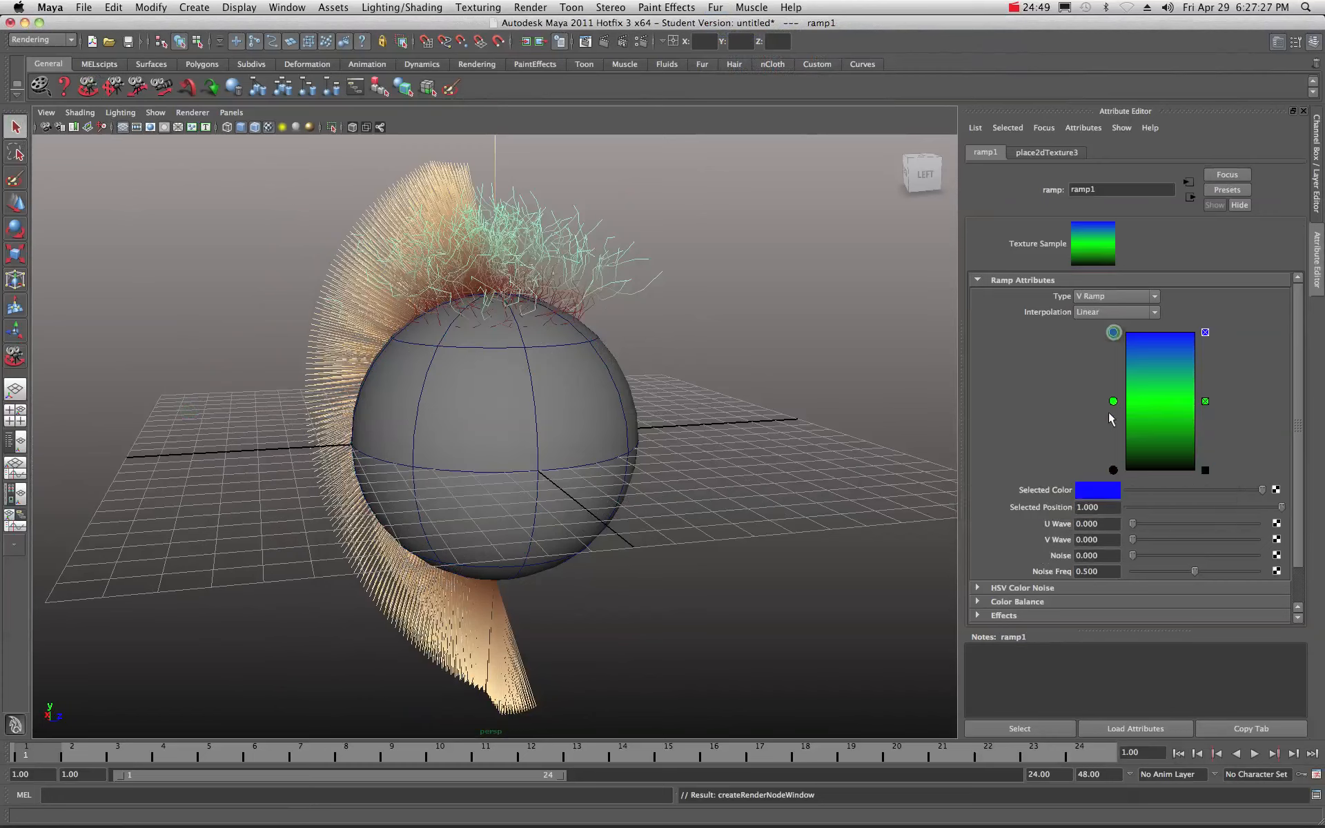
click(1101, 490)
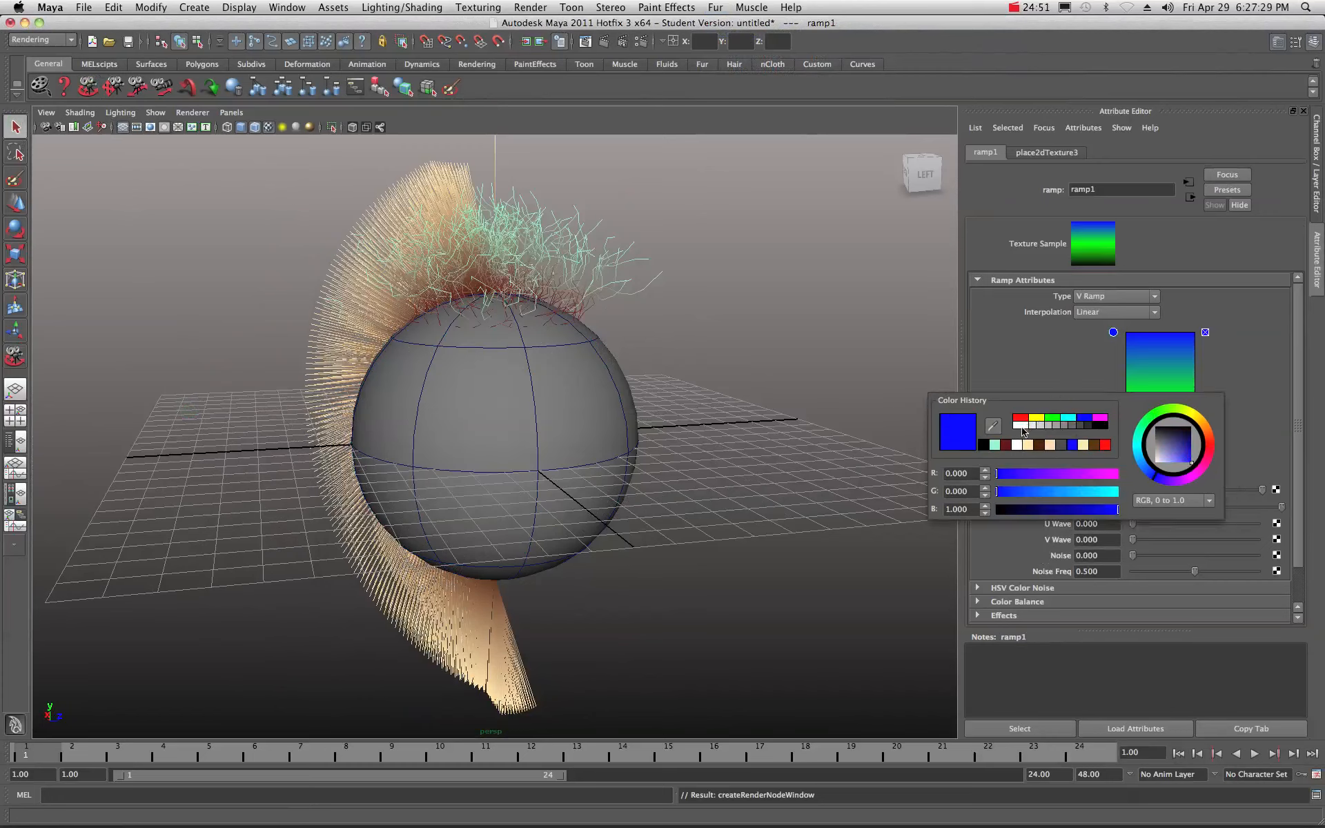
click(1024, 432)
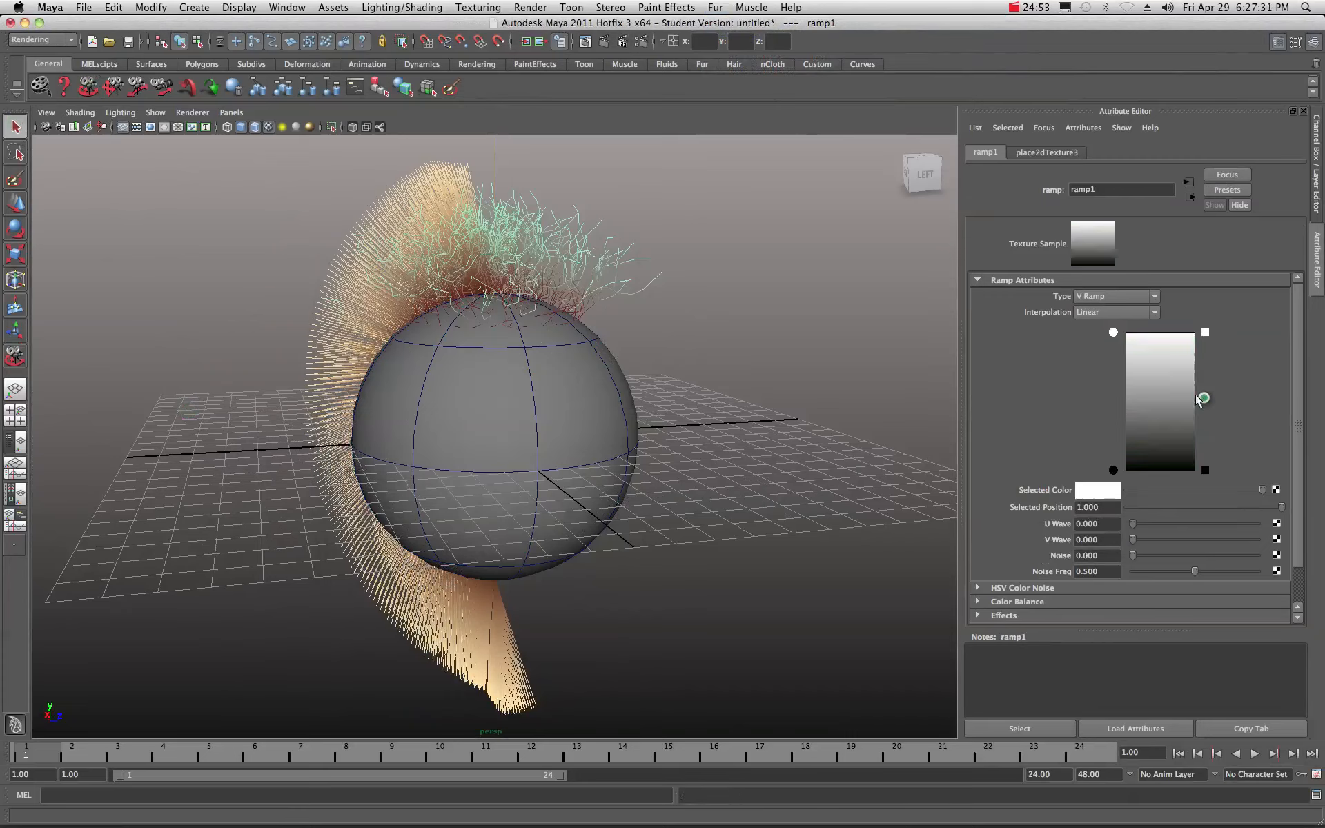
Set the ramp's Interpolation to None, lower the white entry to form a white band, and reselect the sphere
click(1155, 313)
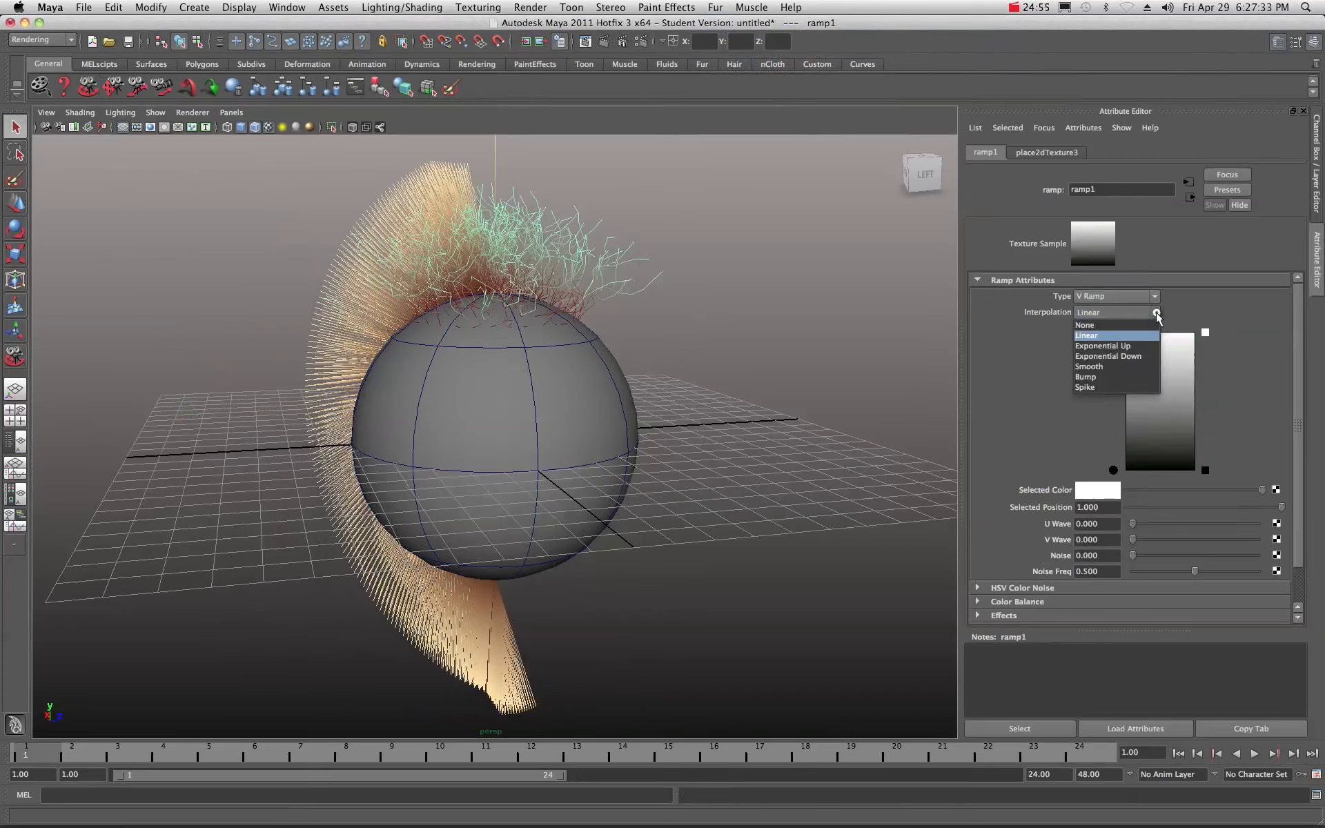
click(1136, 325)
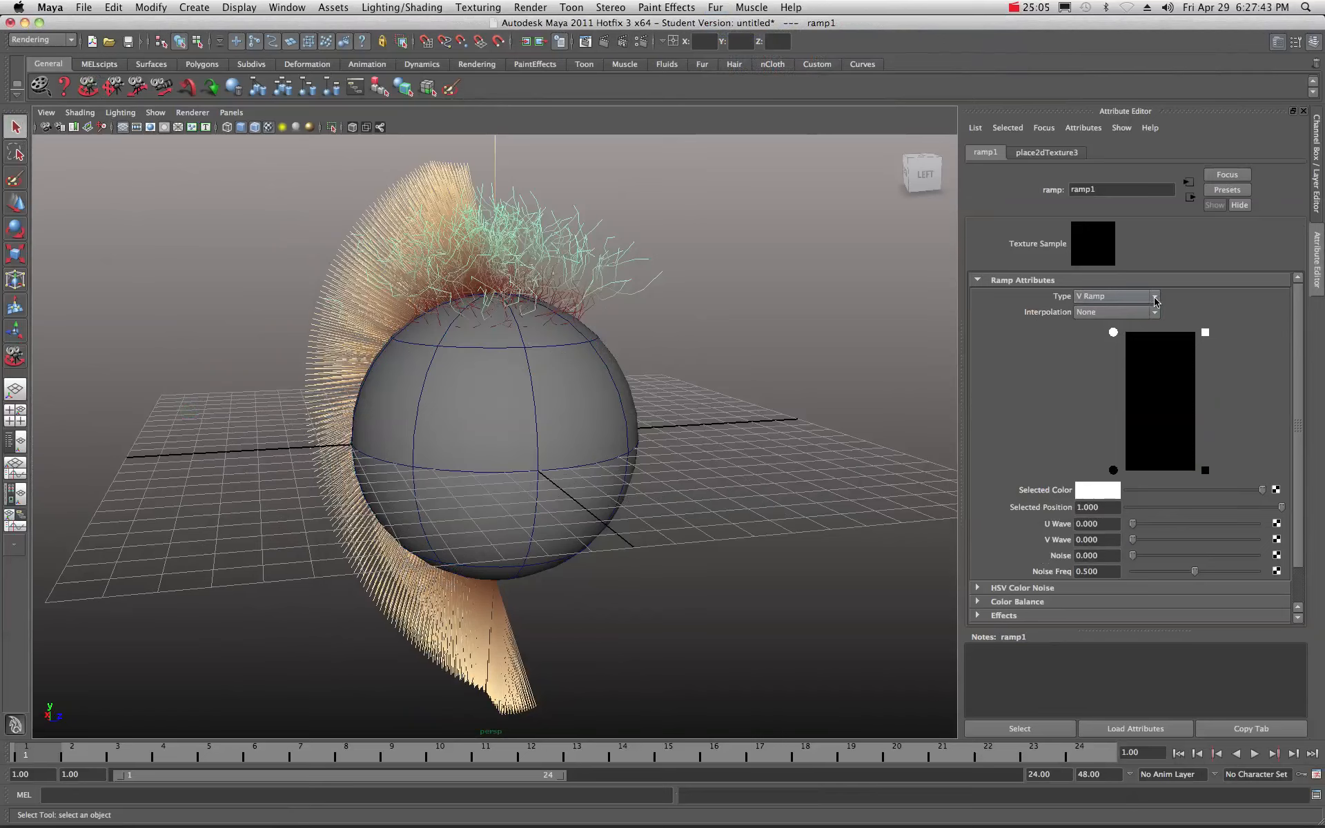
drag(1113, 335, 1116, 368)
click(544, 413)
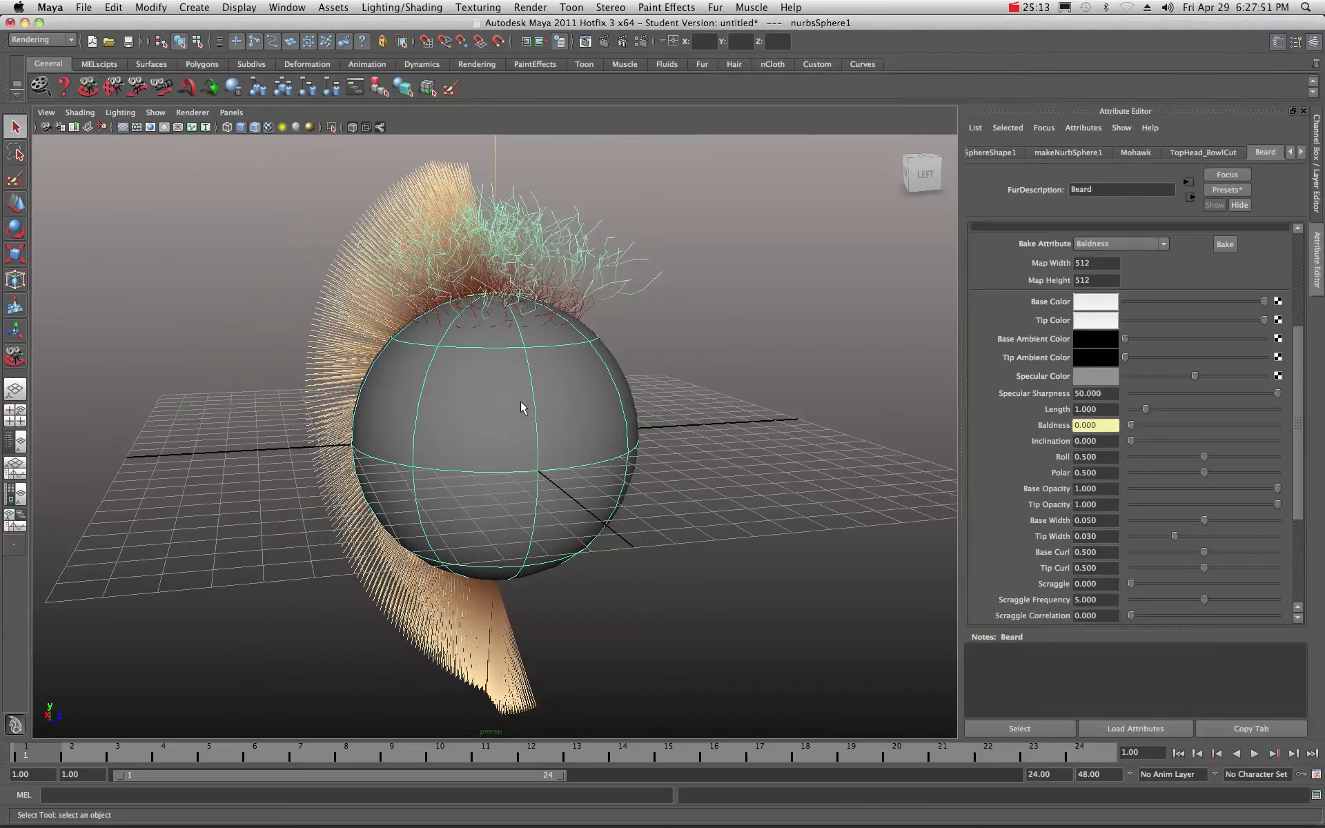
Assign the lambert3 material to the sphere and raise ramp1's white entry to position 0.850
right_drag(519, 392, 608, 627)
click(87, 86)
drag(332, 365, 421, 358)
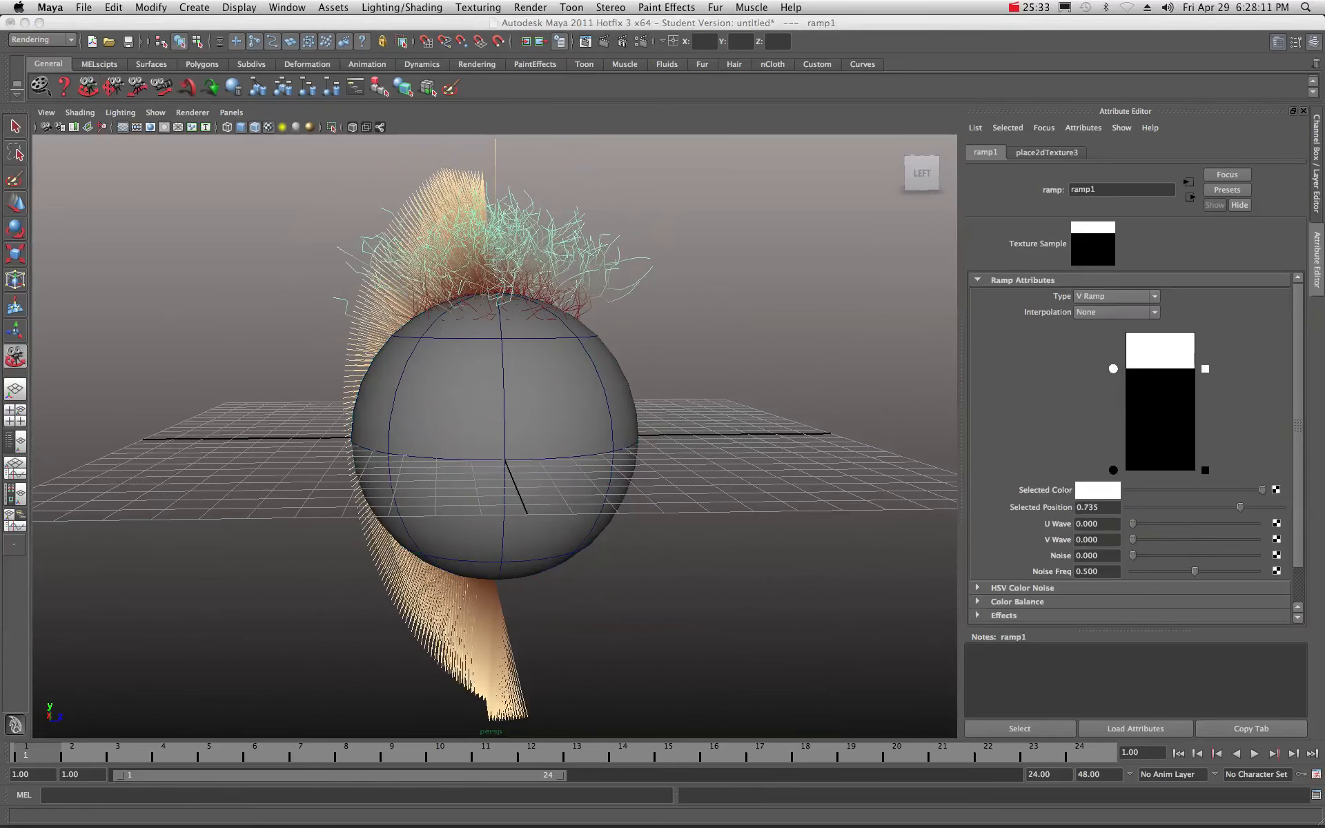
drag(1324, 178, 387, 140)
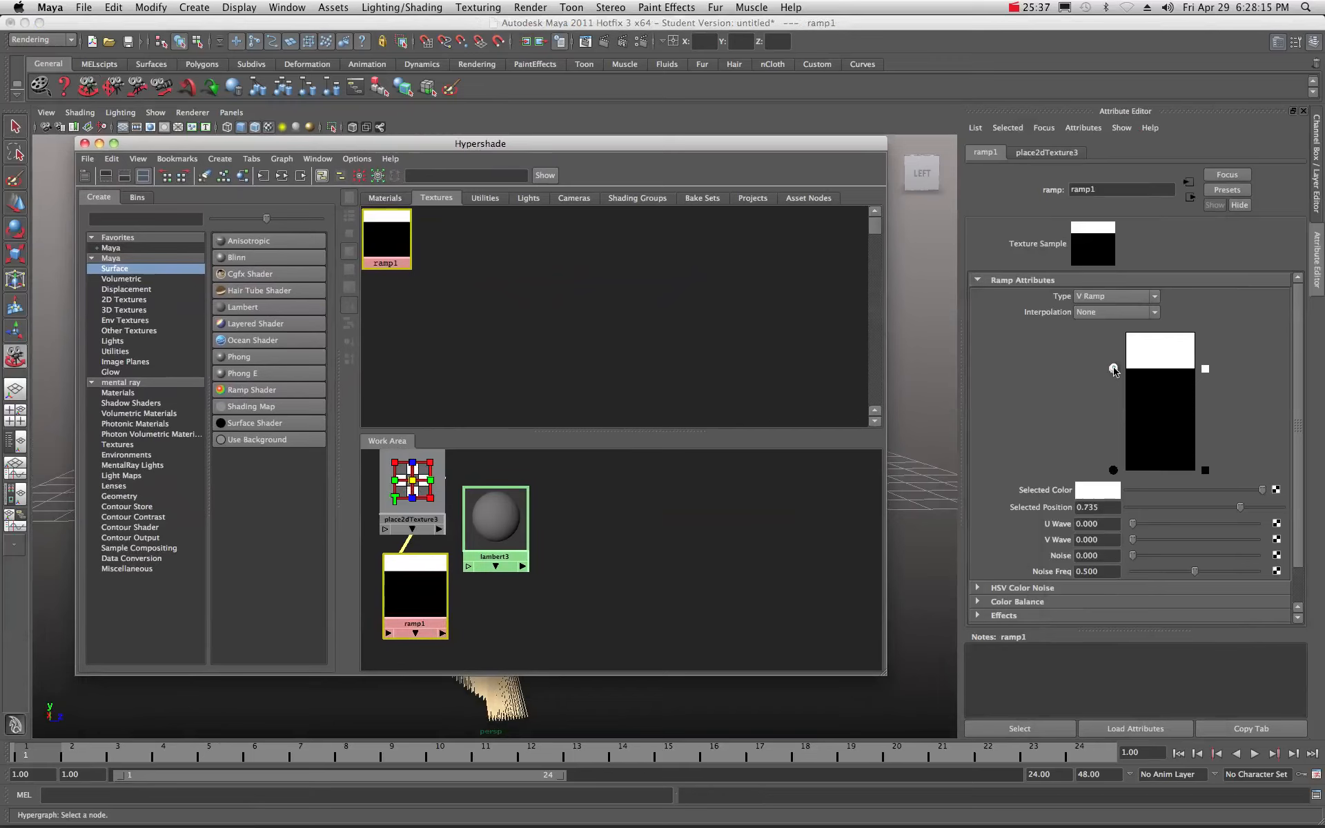
drag(1114, 371, 1109, 353)
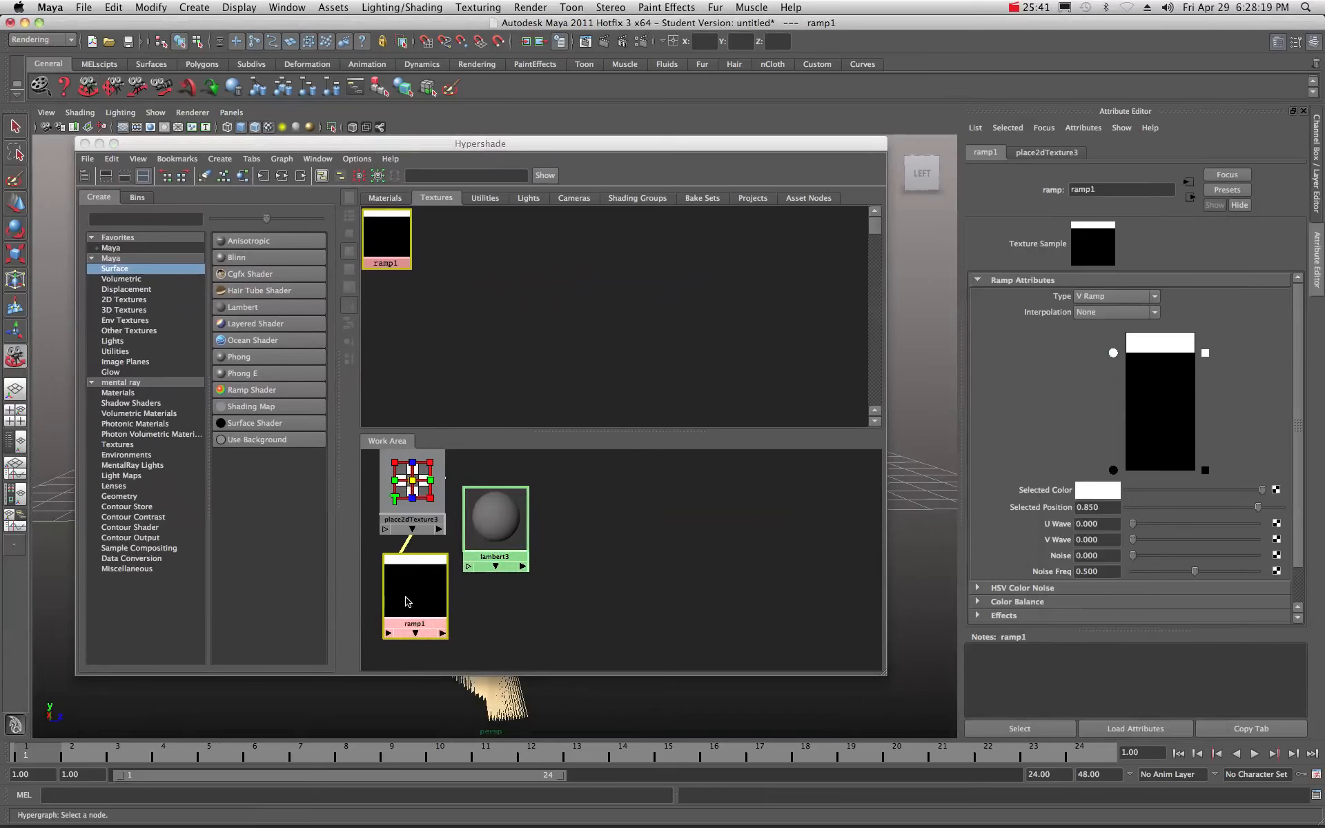
Connect ramp1 to the color input of lambert3 in the Hypershade work area
click(422, 594)
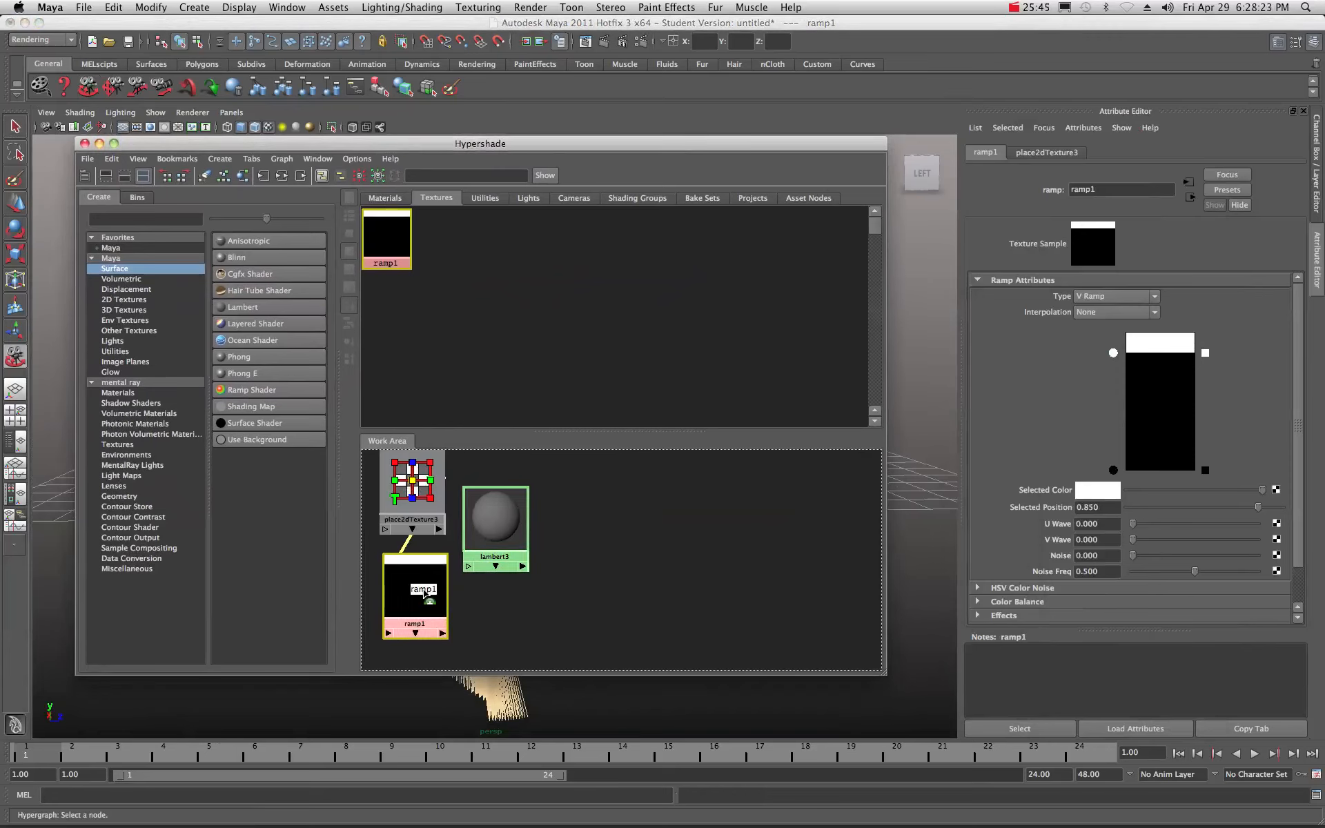
middle_drag(424, 592, 495, 524)
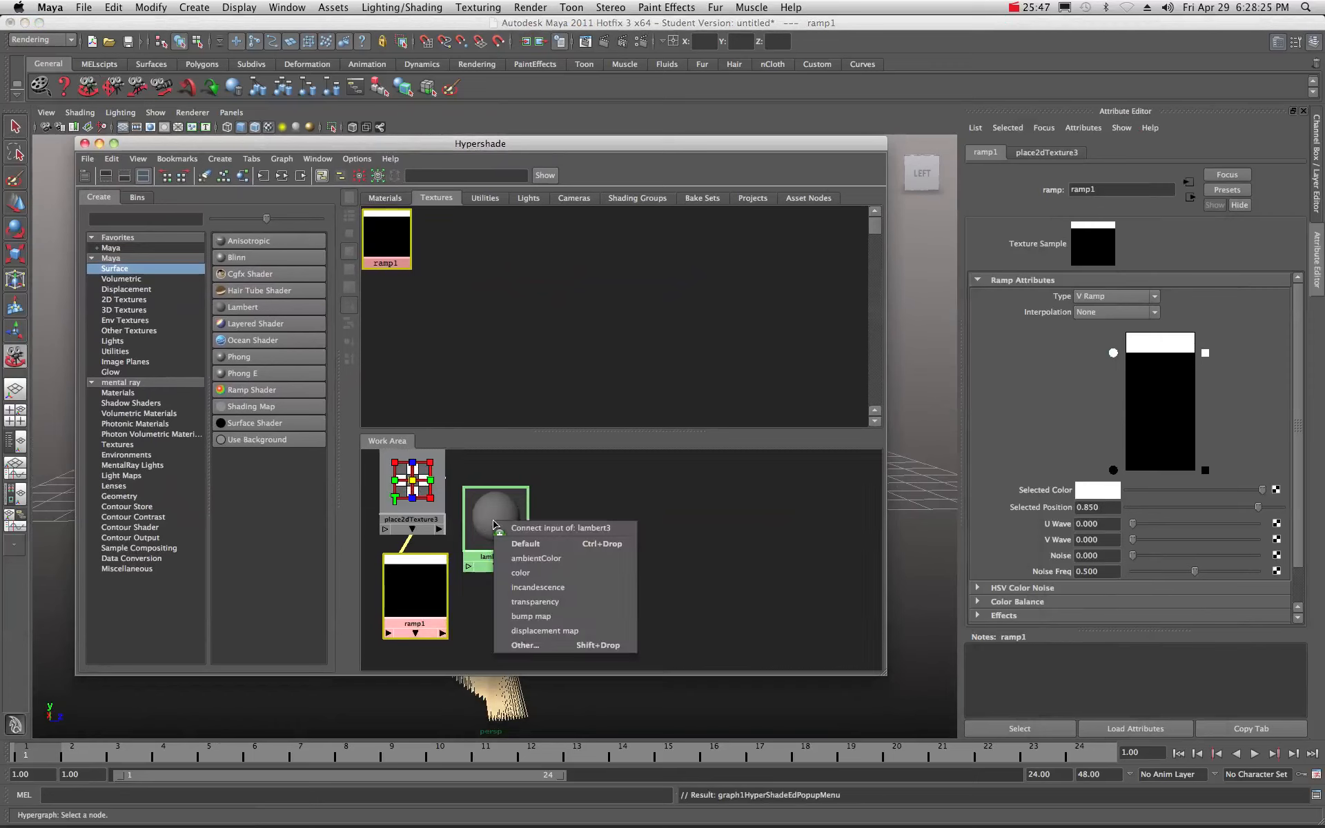
click(521, 573)
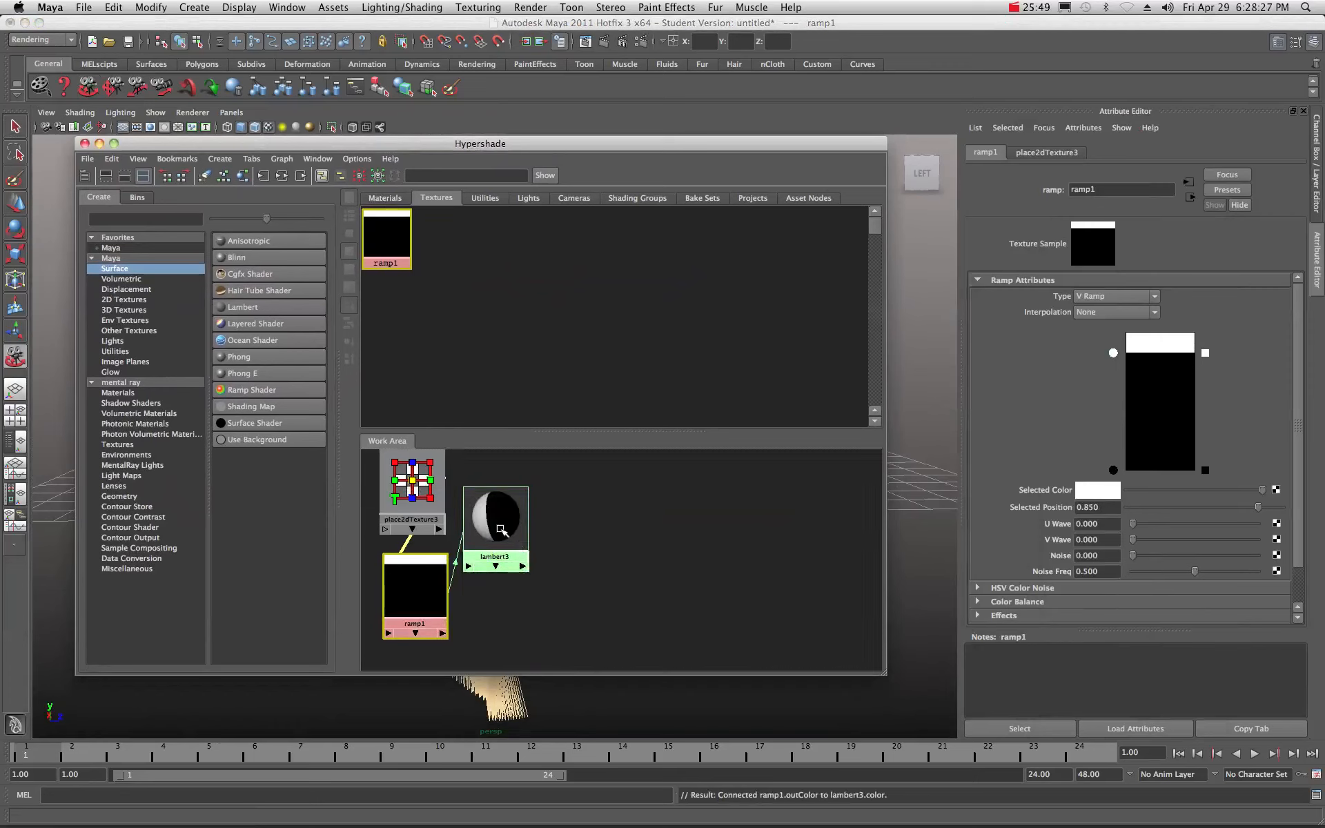
click(507, 528)
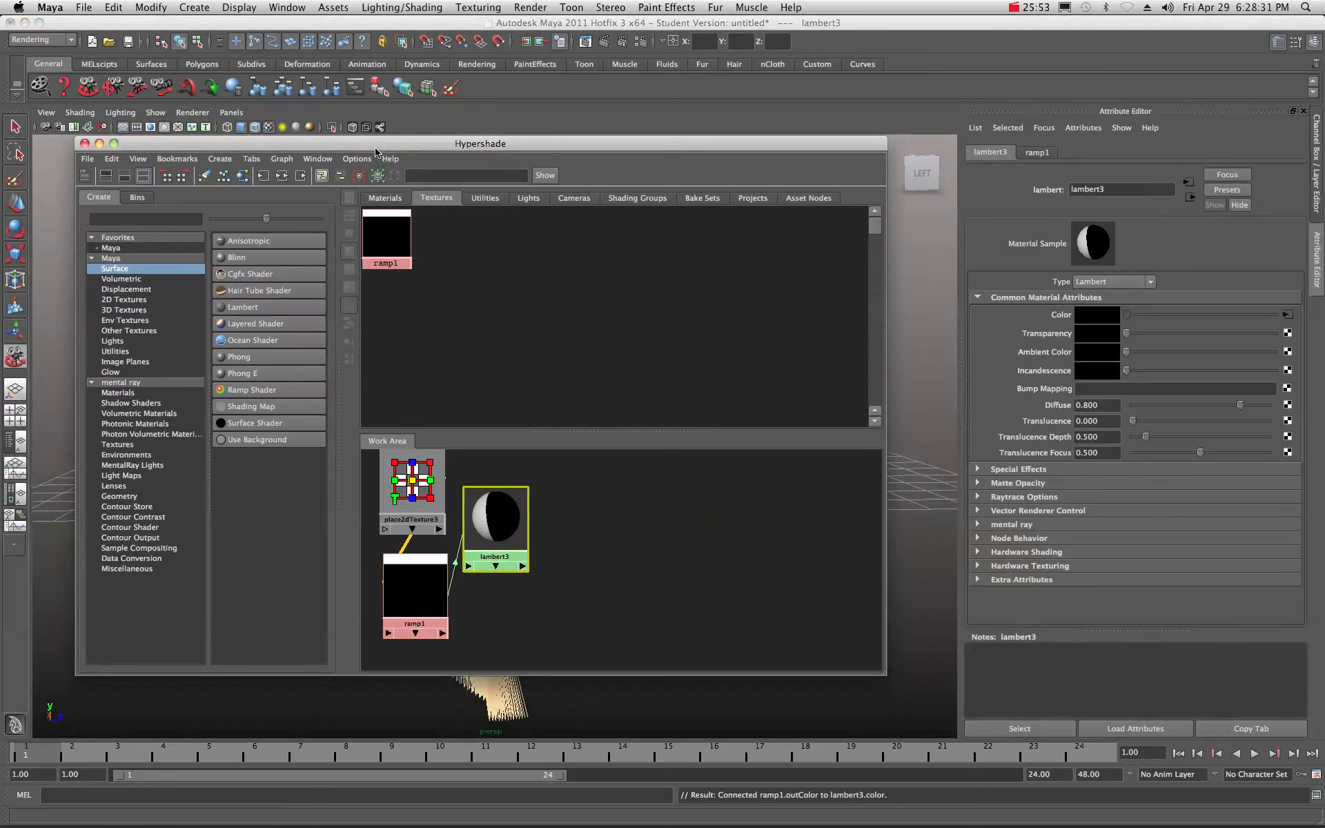
drag(377, 145, 1324, 130)
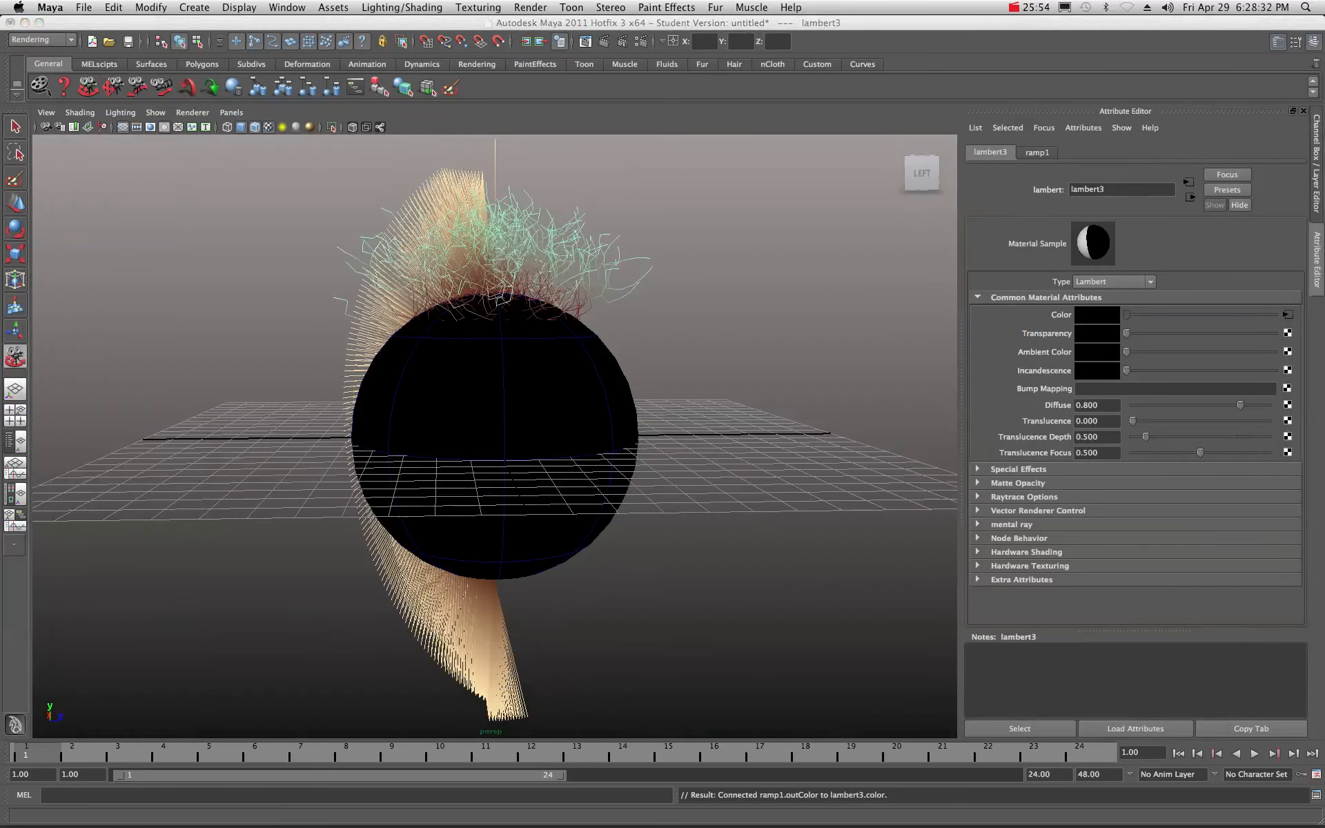
Select the sphere, assign lambert3 to it again, and inspect where the white ramp band falls
click(520, 425)
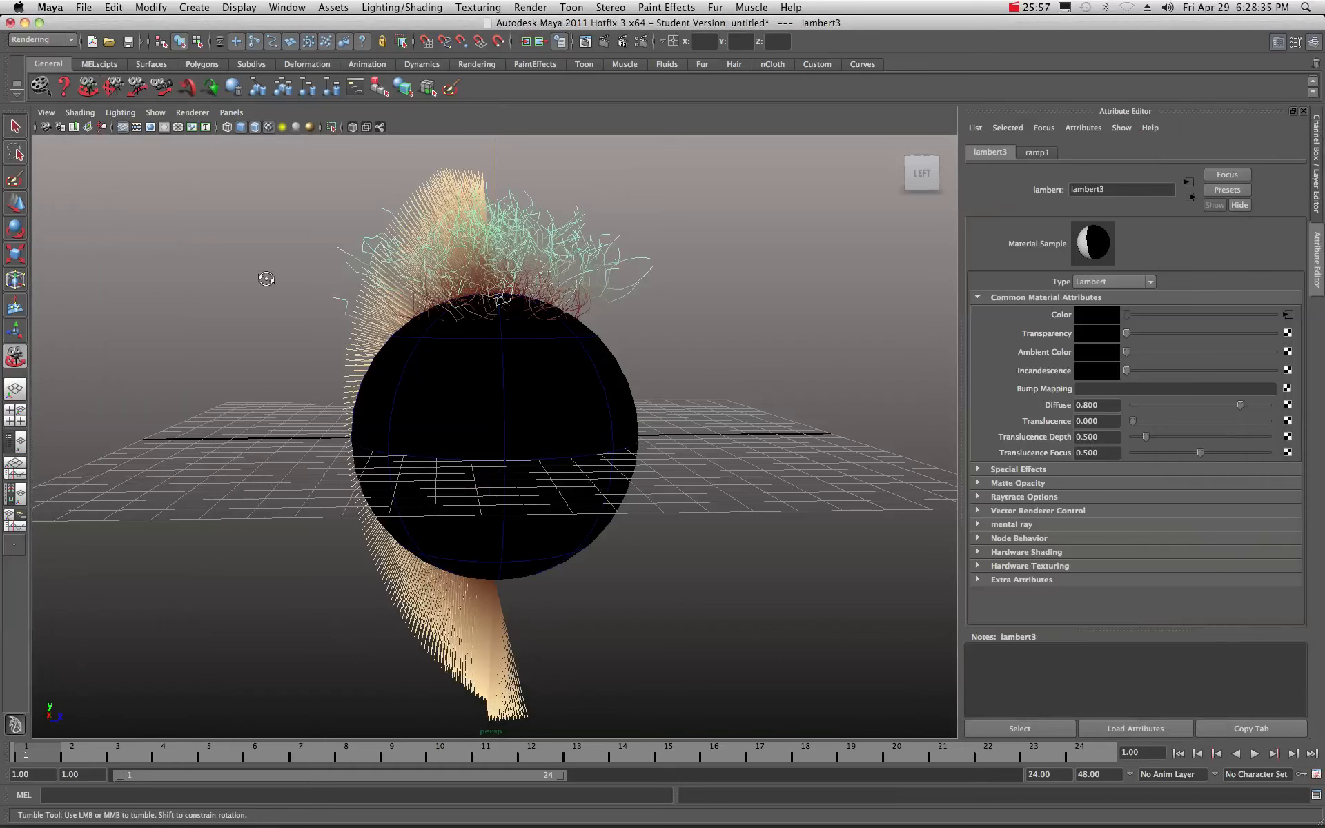
key(q)
click(467, 420)
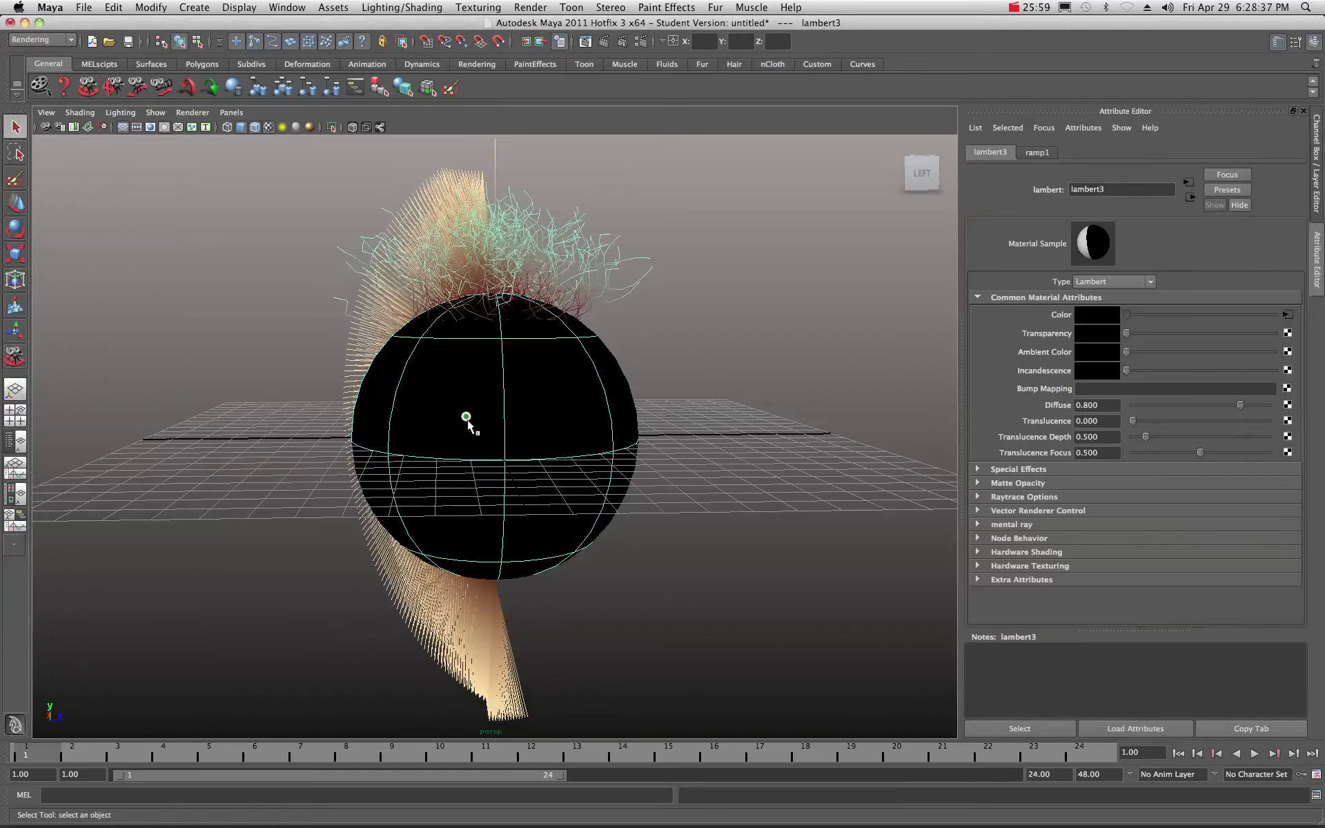
right_drag(521, 430, 630, 661)
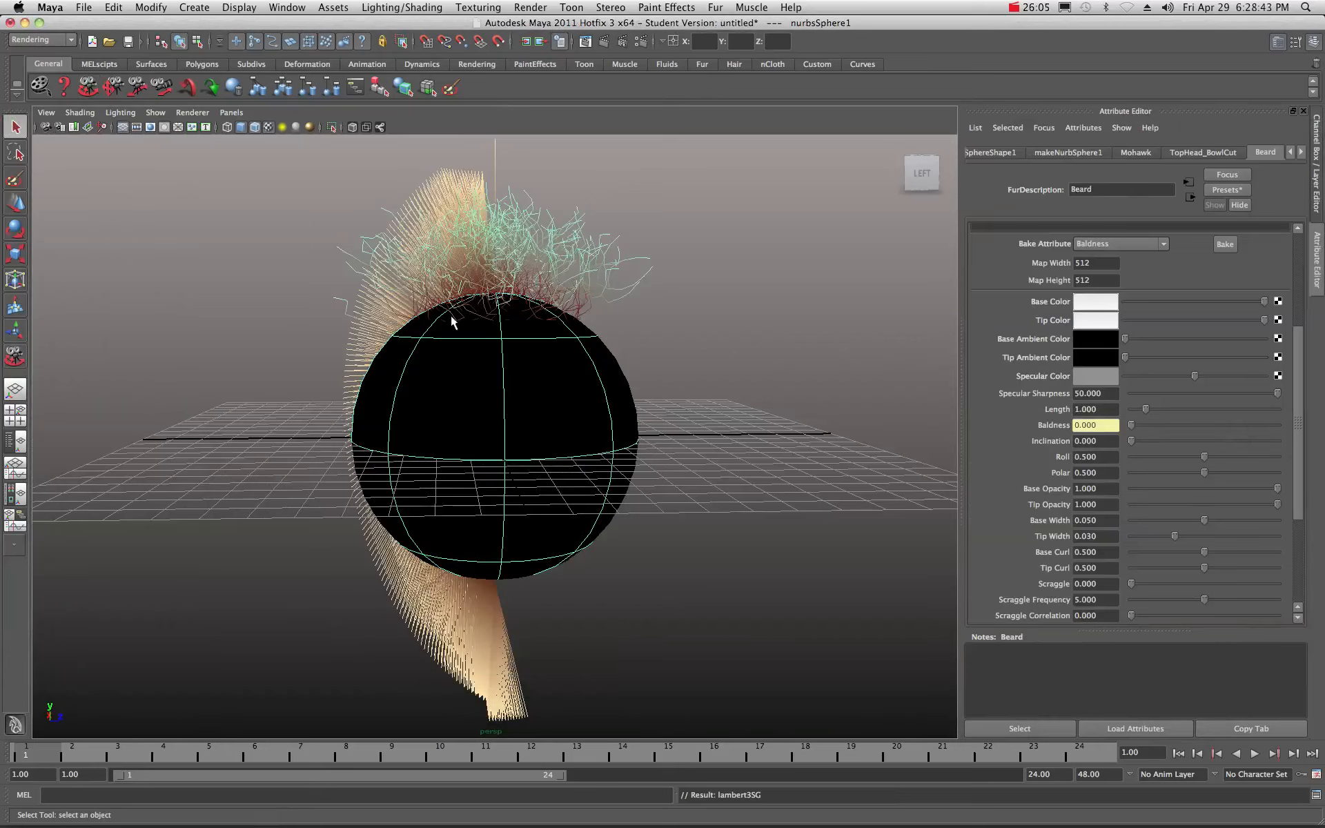
click(90, 84)
drag(330, 404, 476, 459)
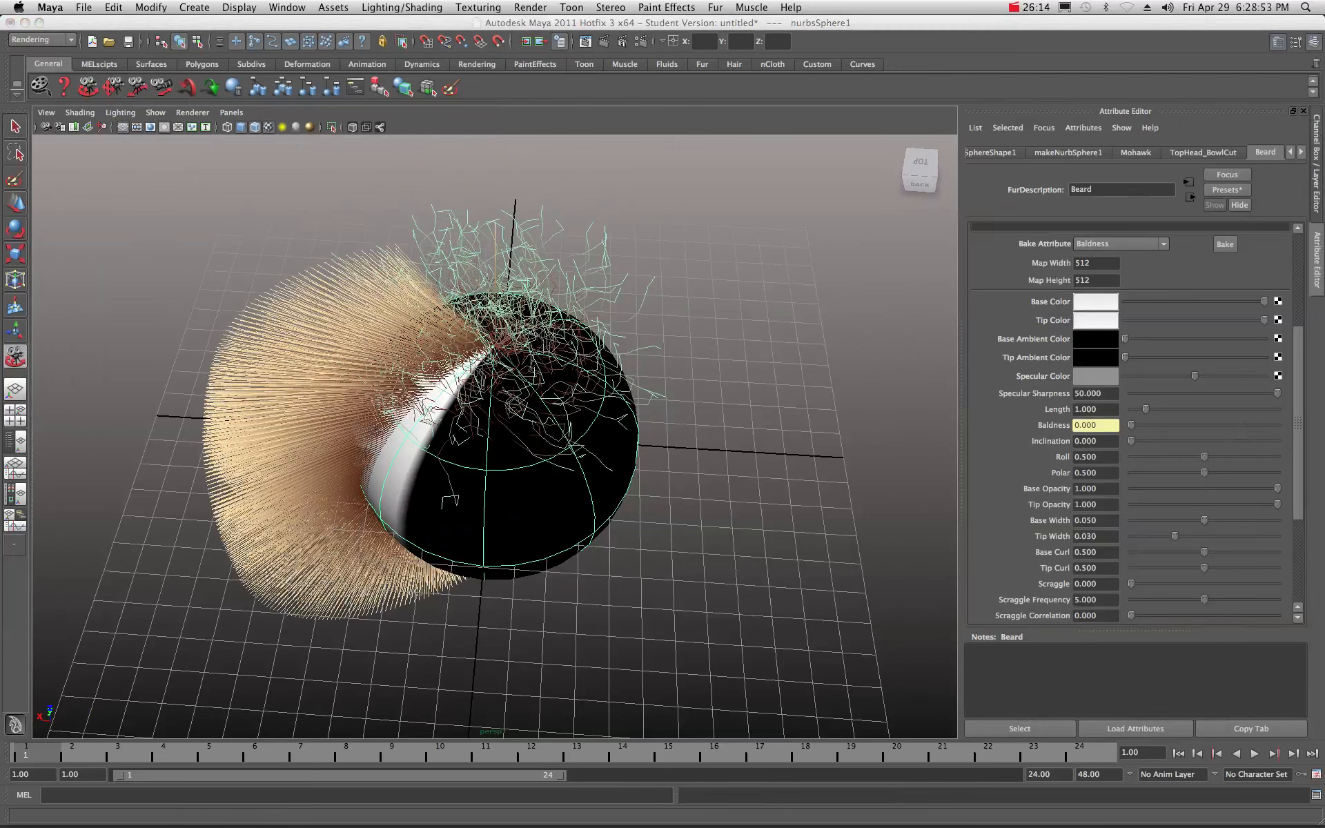
Load ramp1's attributes from the Hypershade and lower its white entry to position 0.515
drag(1324, 137, 701, 140)
click(722, 514)
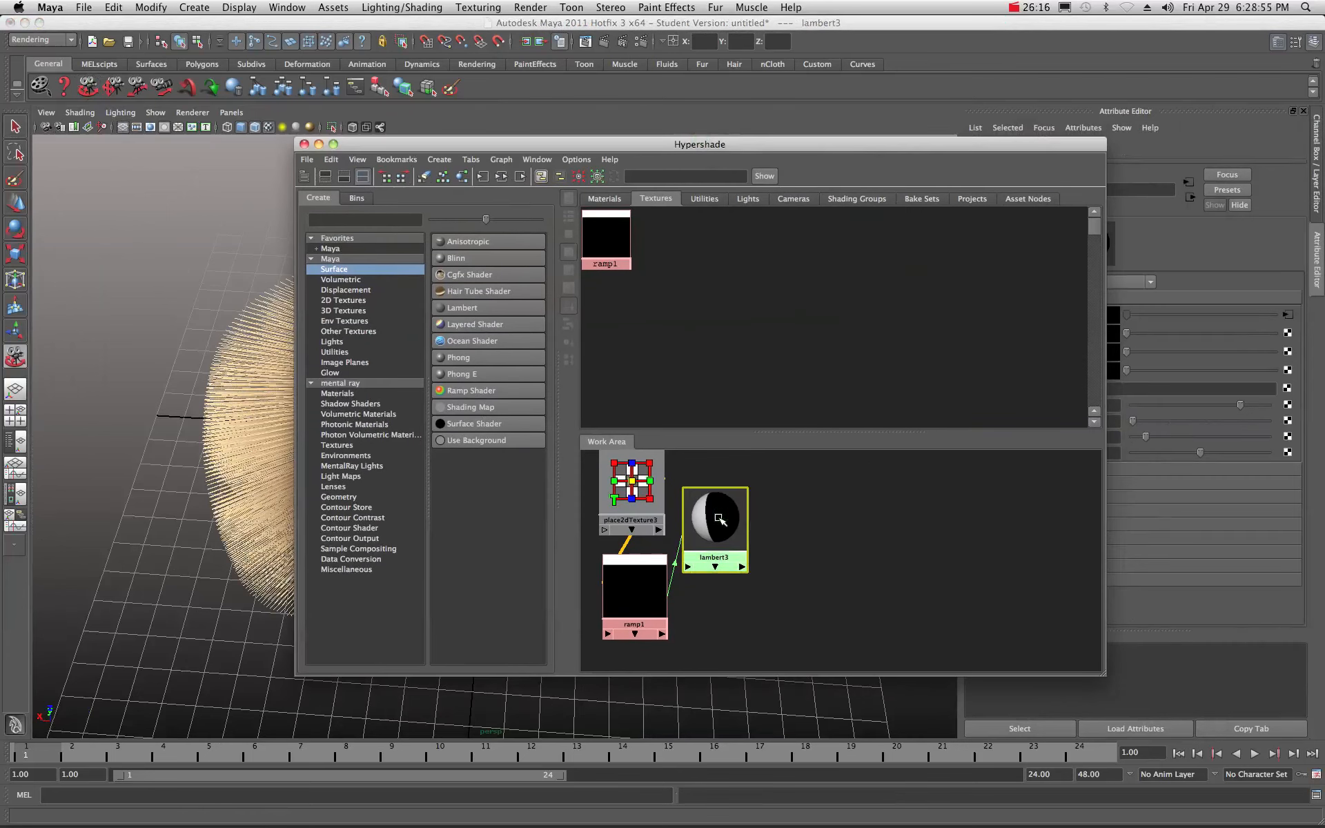
click(642, 580)
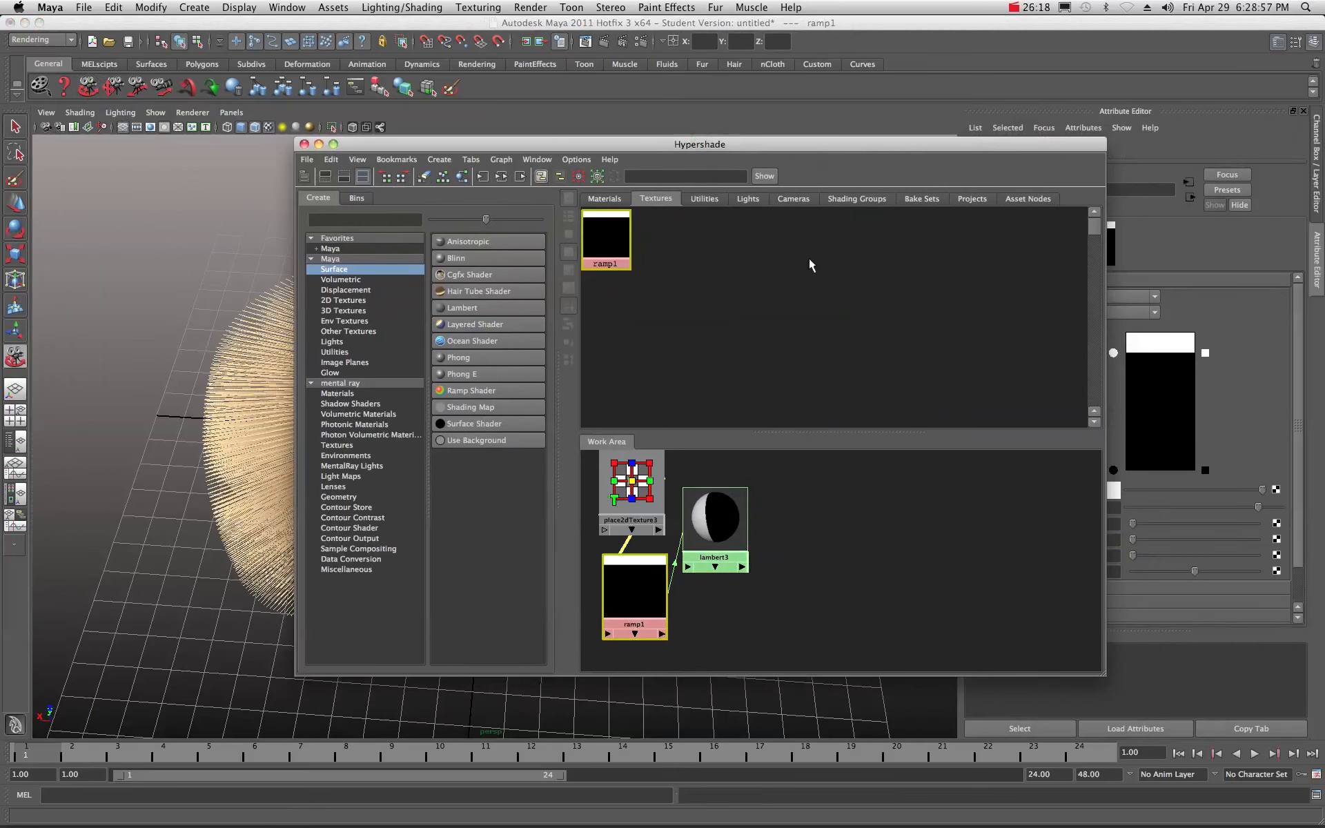
drag(685, 148, 1324, 142)
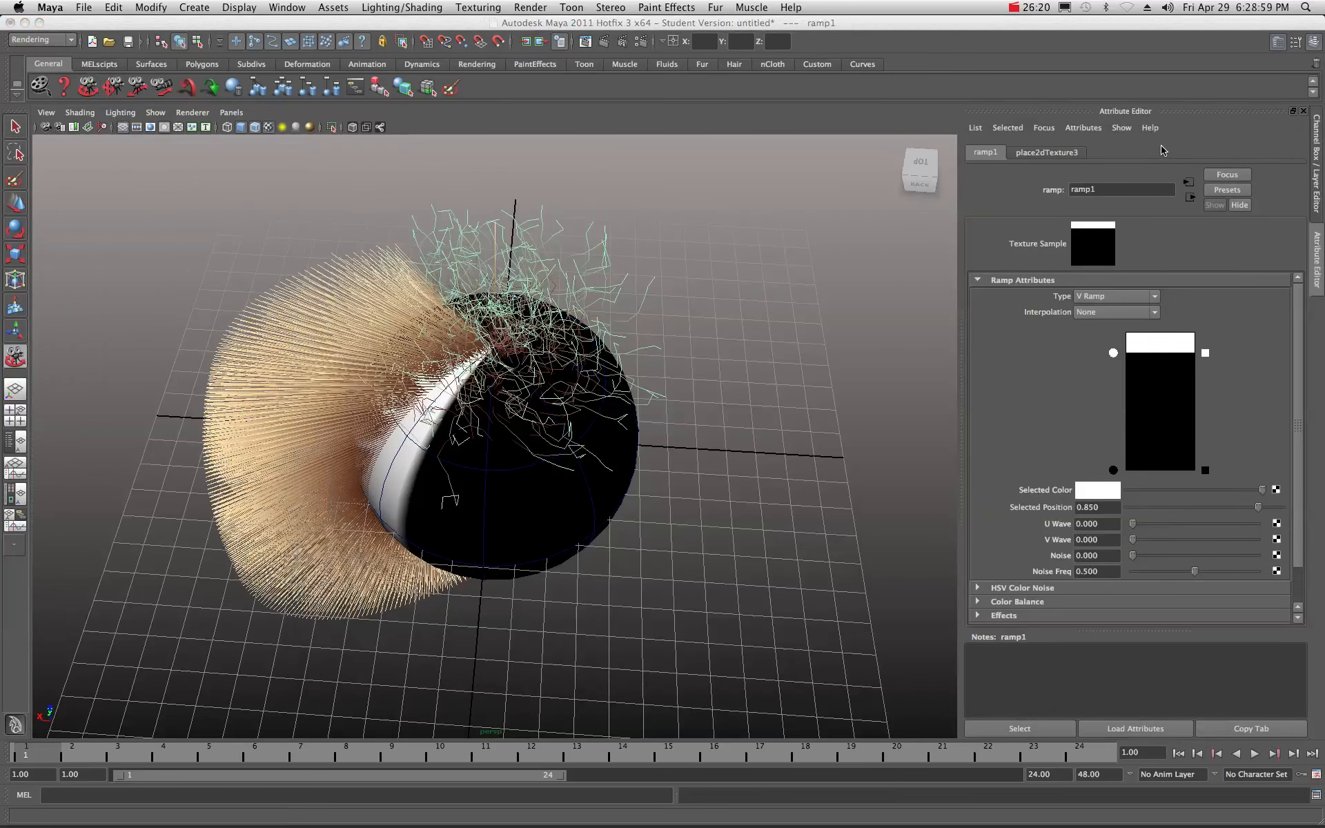
drag(1112, 353, 1113, 399)
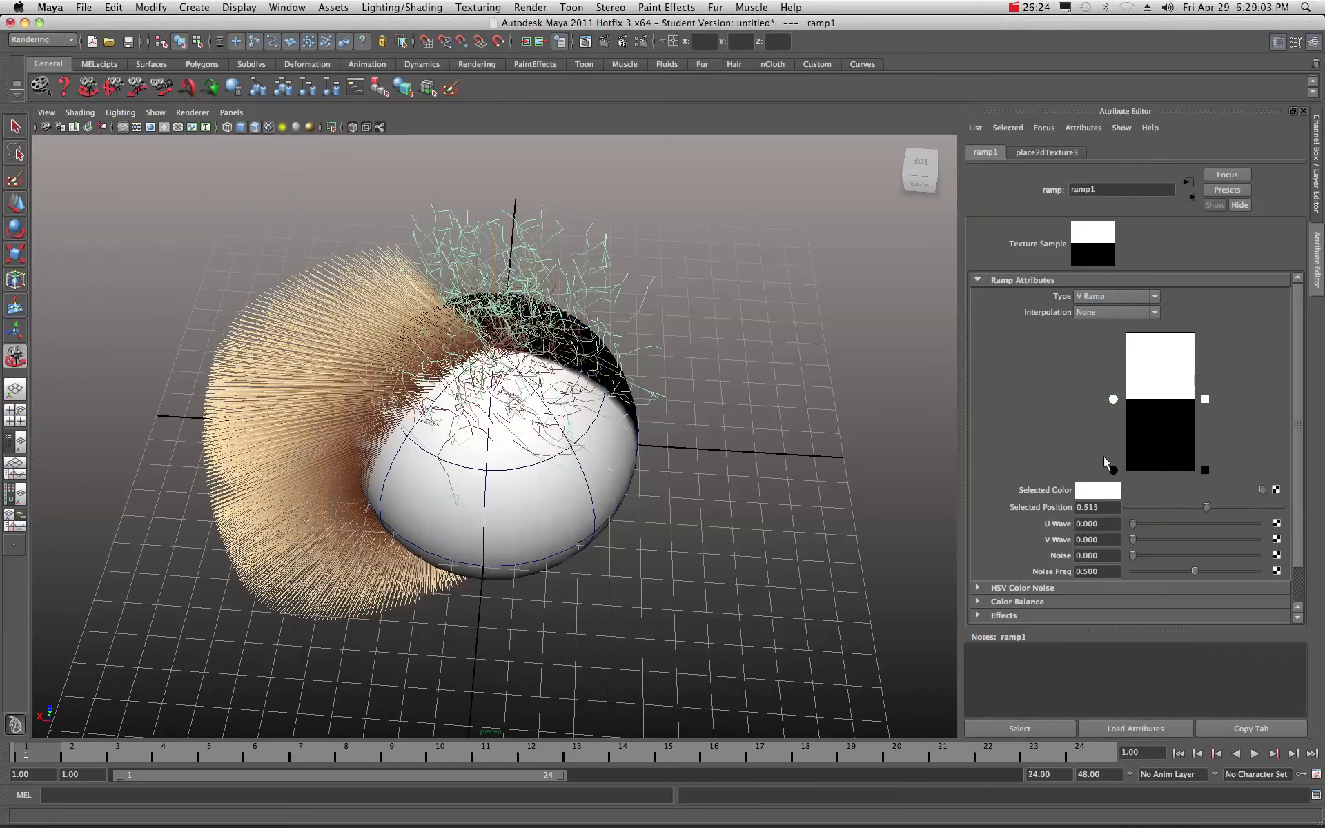
Try other heights for ramp1's two entries, ending with black at position 0.130 and white at 0.755
drag(1114, 471, 1112, 355)
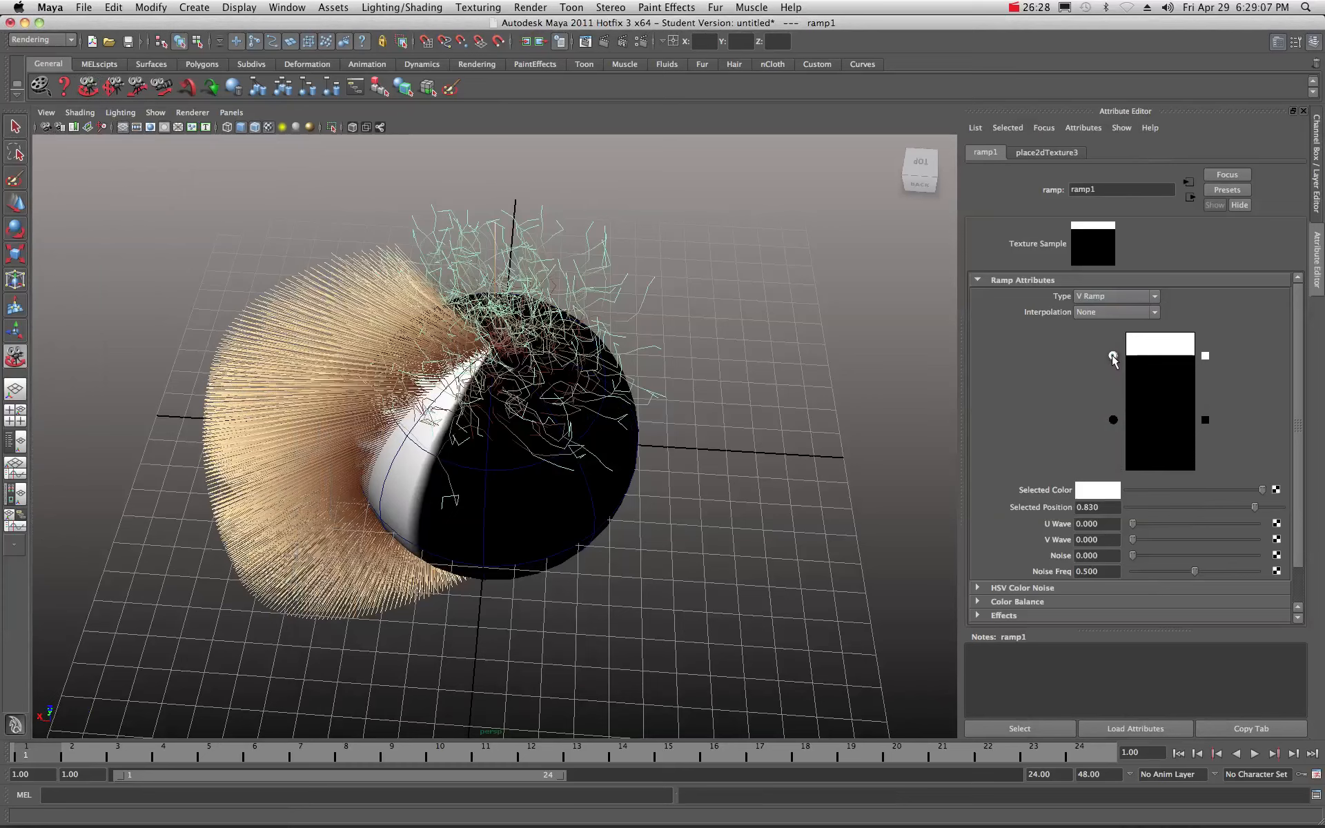
mouse_move(1114, 420)
mouse_down()
mouse_move(1112, 341)
mouse_move(1113, 440)
mouse_up()
click(1112, 355)
drag(1114, 343, 1114, 380)
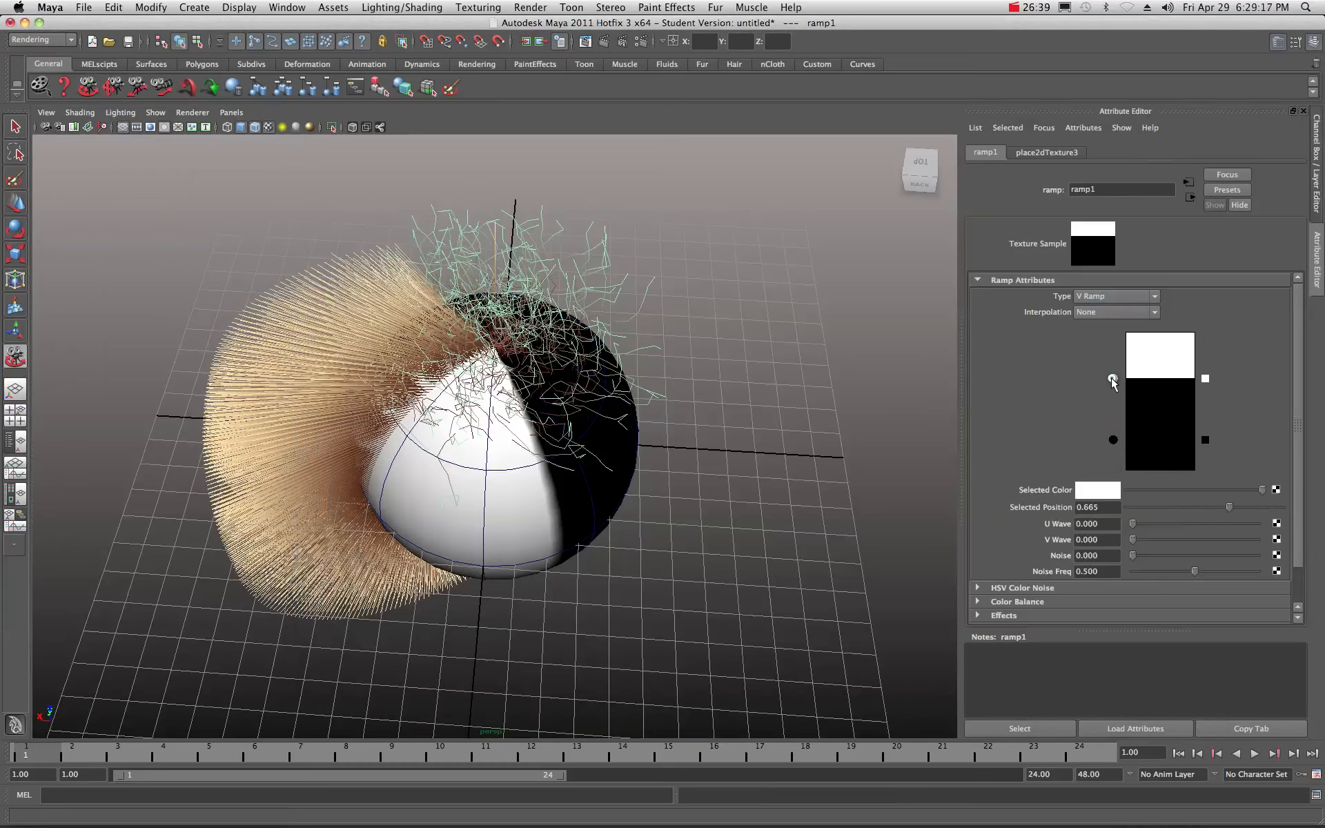
mouse_move(1113, 440)
mouse_down()
mouse_move(1112, 416)
mouse_move(1113, 452)
mouse_up()
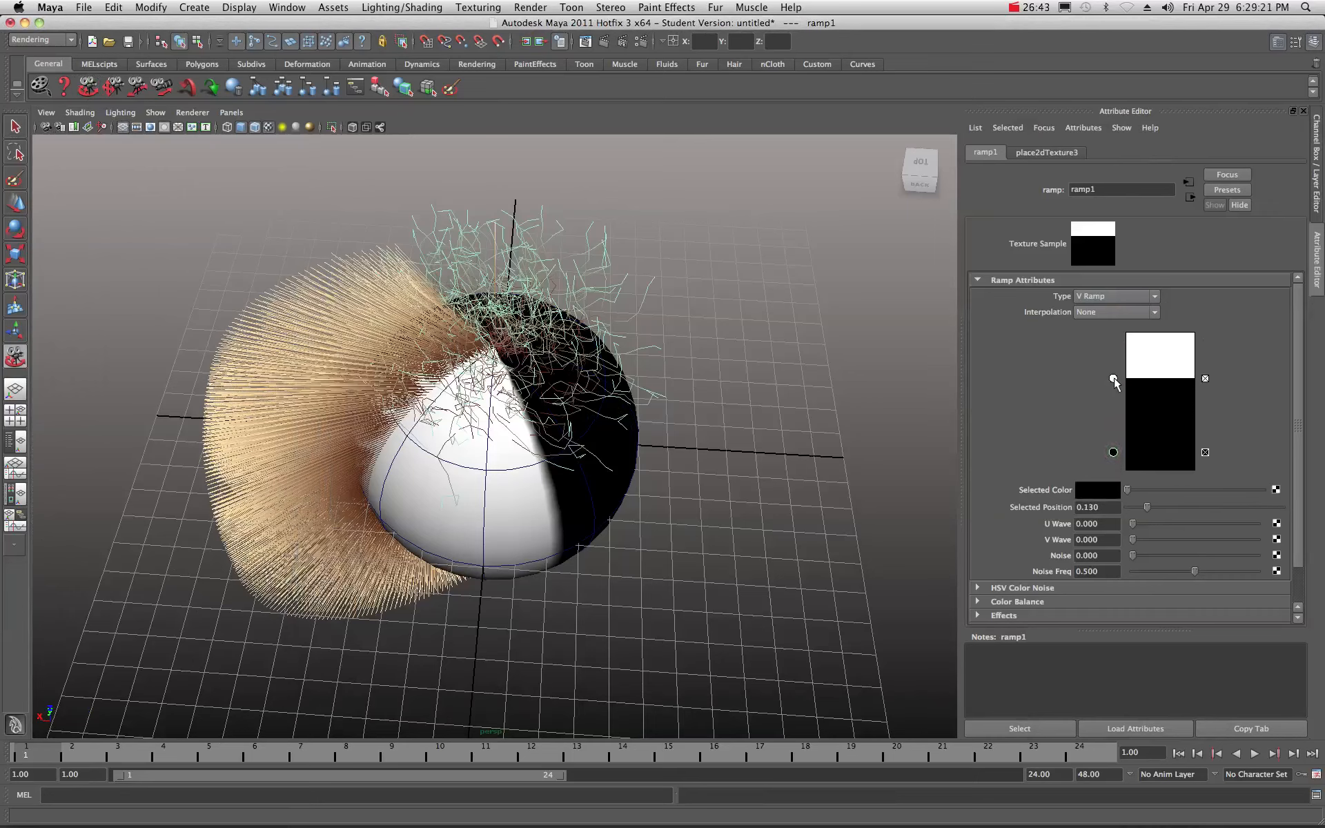
mouse_move(1114, 379)
mouse_down()
mouse_move(1114, 419)
mouse_move(1114, 367)
mouse_up()
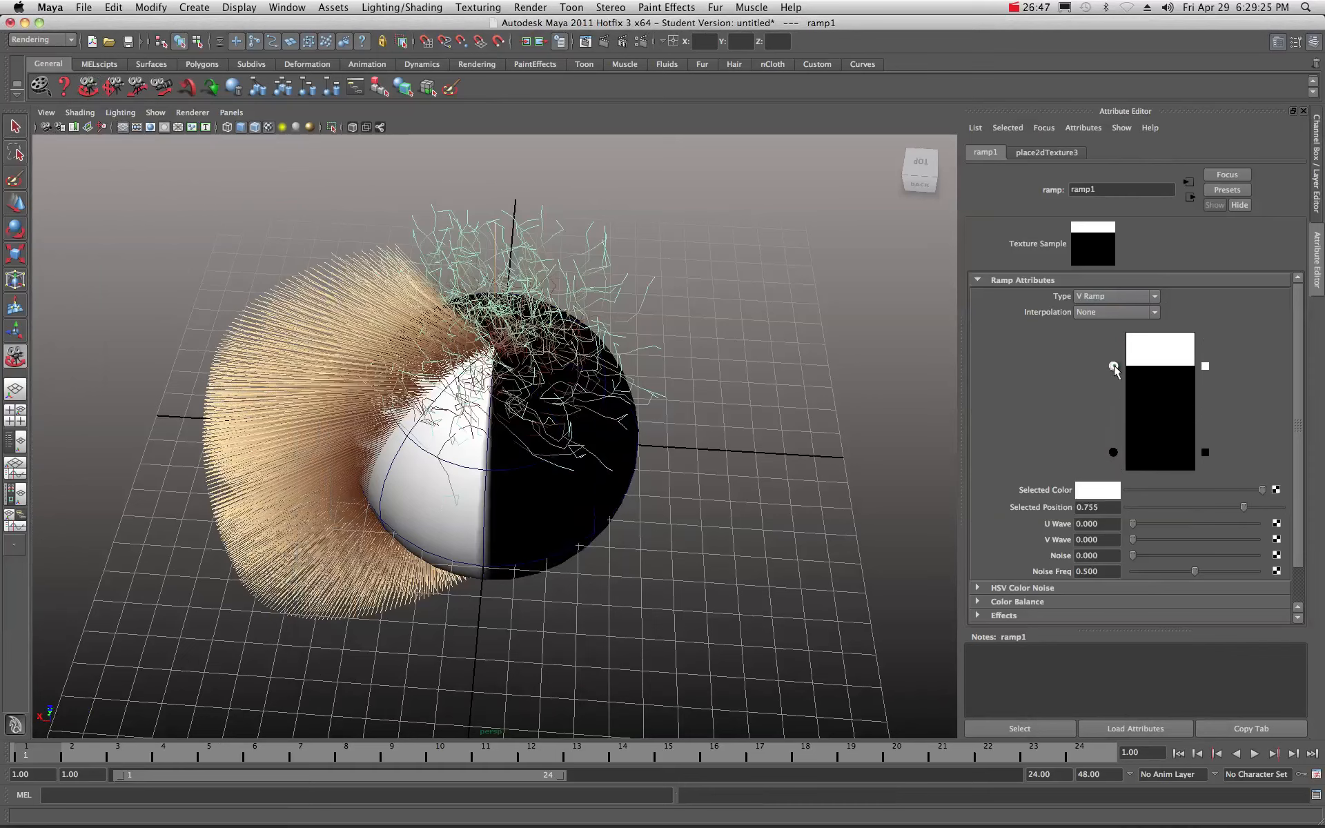
Narrow ramp1's white band by moving the white entry to position 0.945 and the black entry to 0.805
drag(1114, 452, 1113, 346)
click(1113, 366)
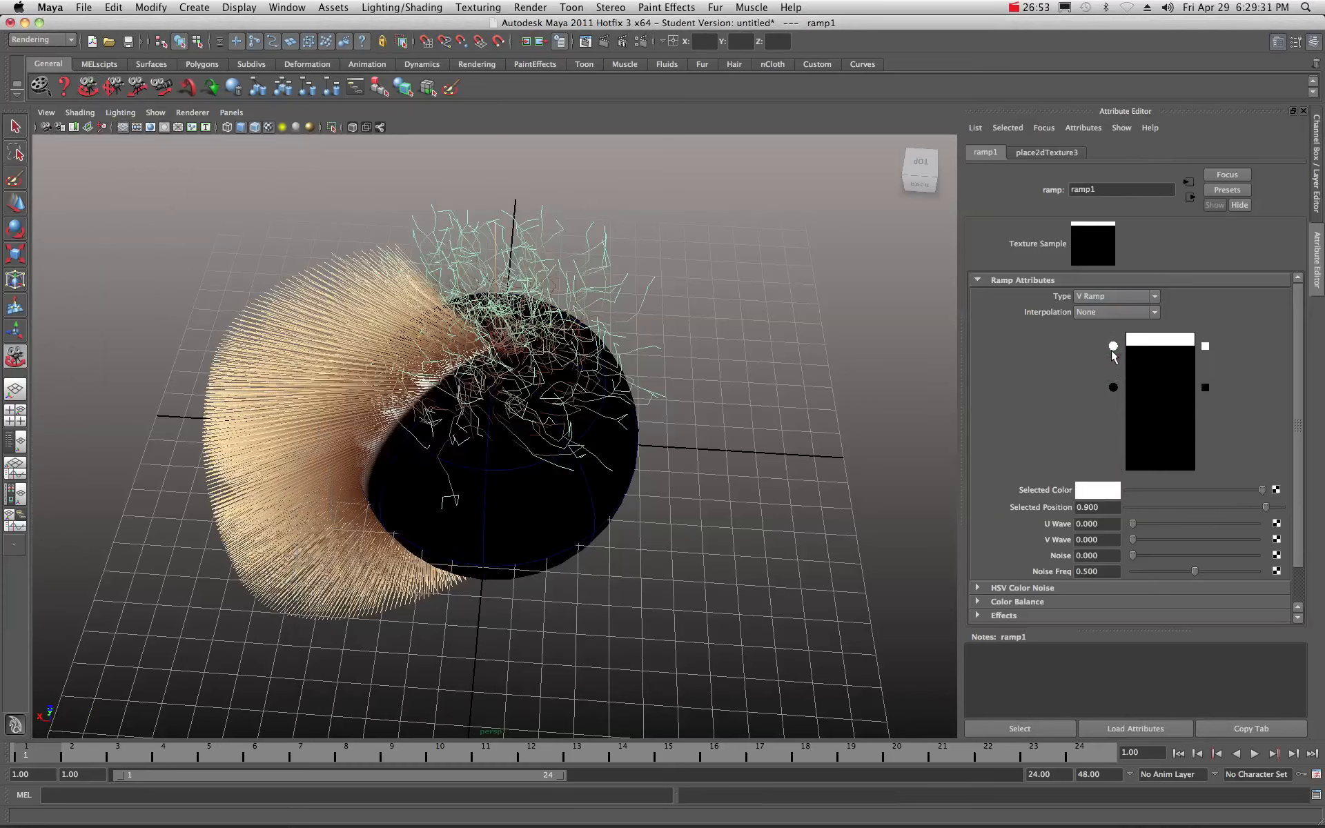
drag(1113, 388, 1112, 341)
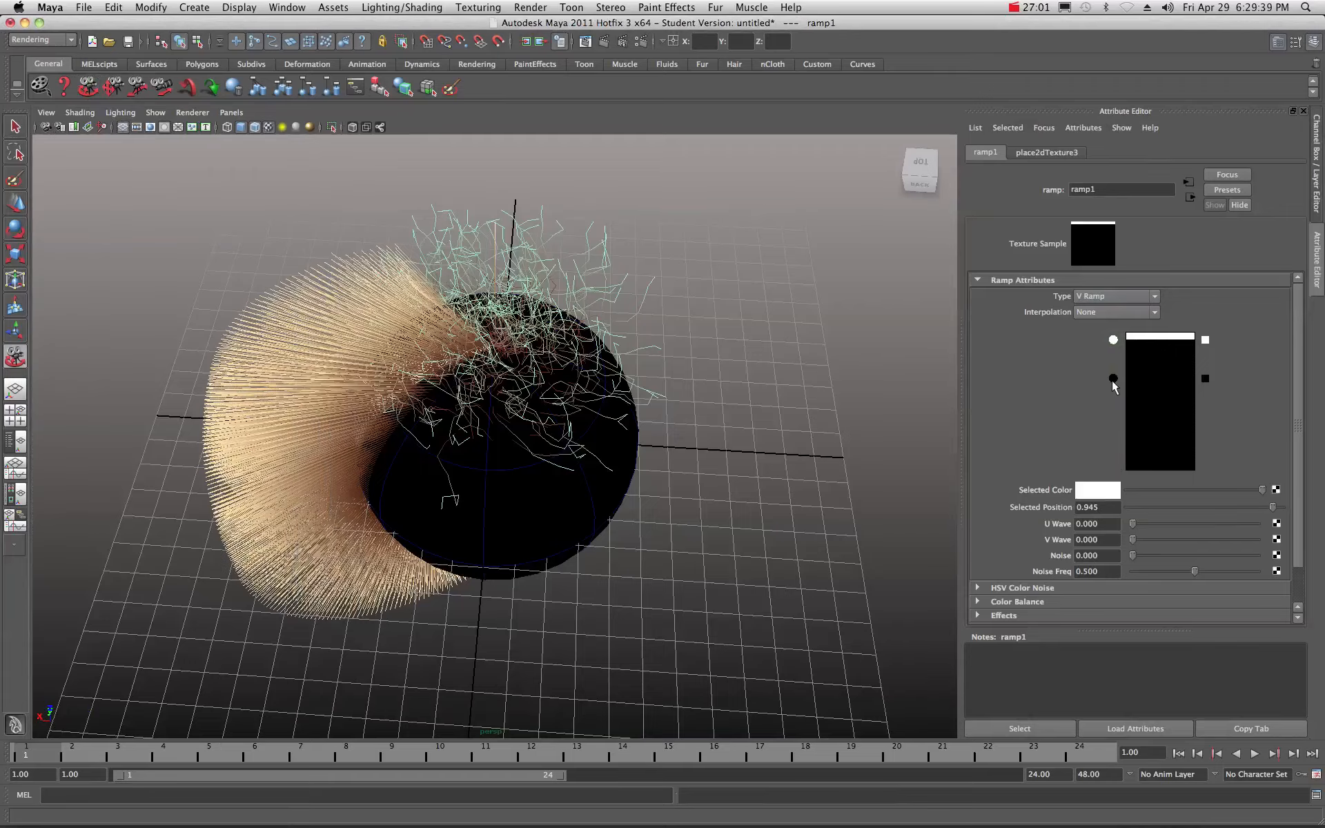
drag(1113, 377, 1114, 358)
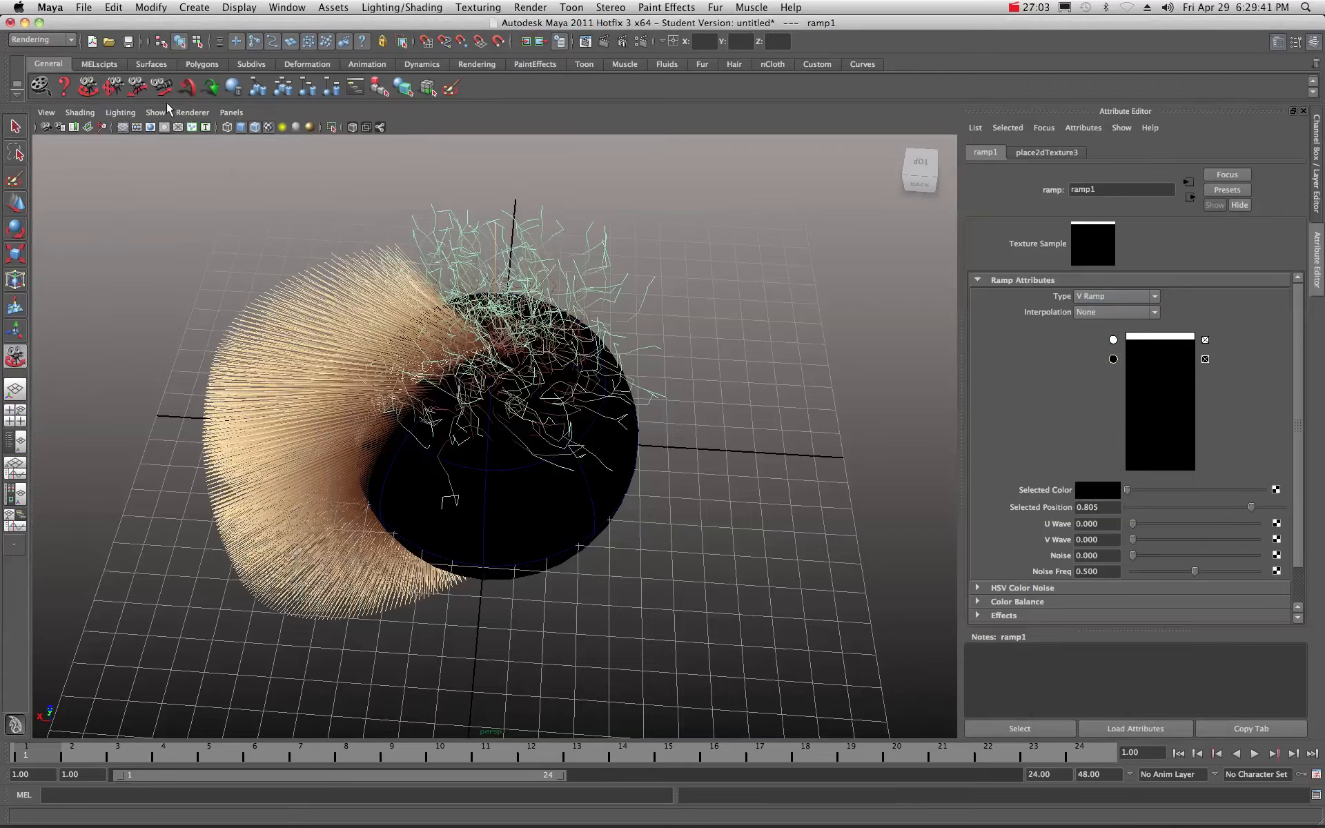
alt+drag(275, 286, 625, 325)
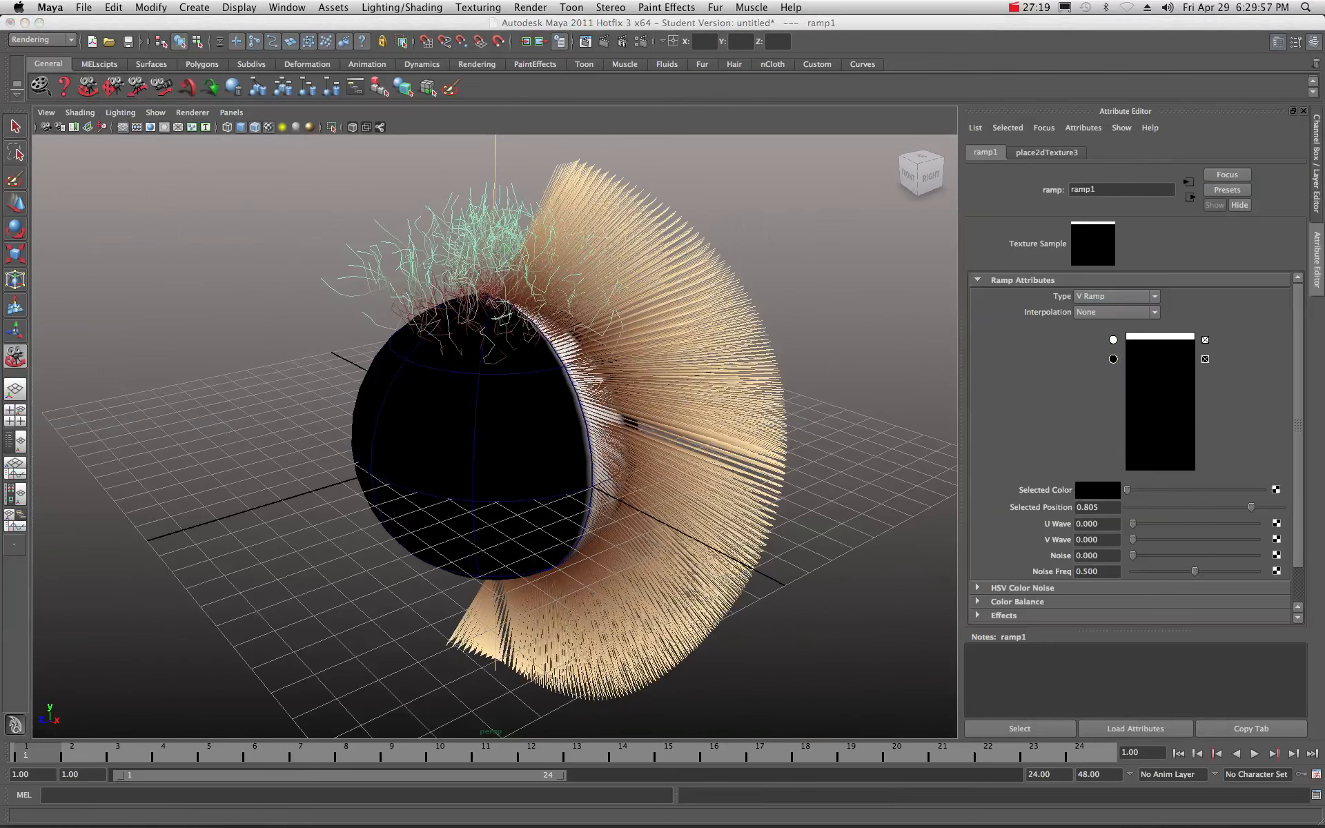
Select nurbsSphere1_FurFeedback2 in the Outliner and increase the Beard fur's Length to 6.368
drag(1324, 174, 159, 166)
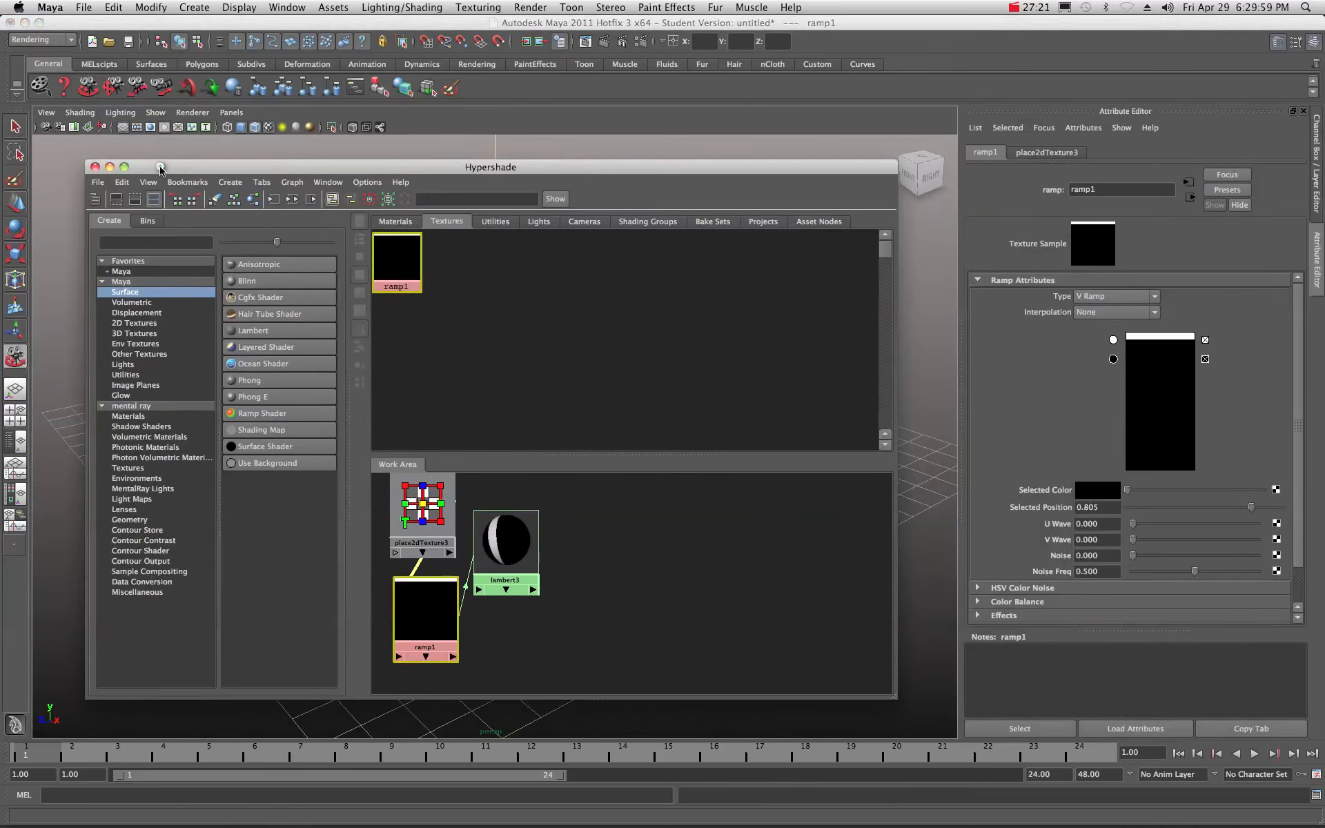
click(388, 222)
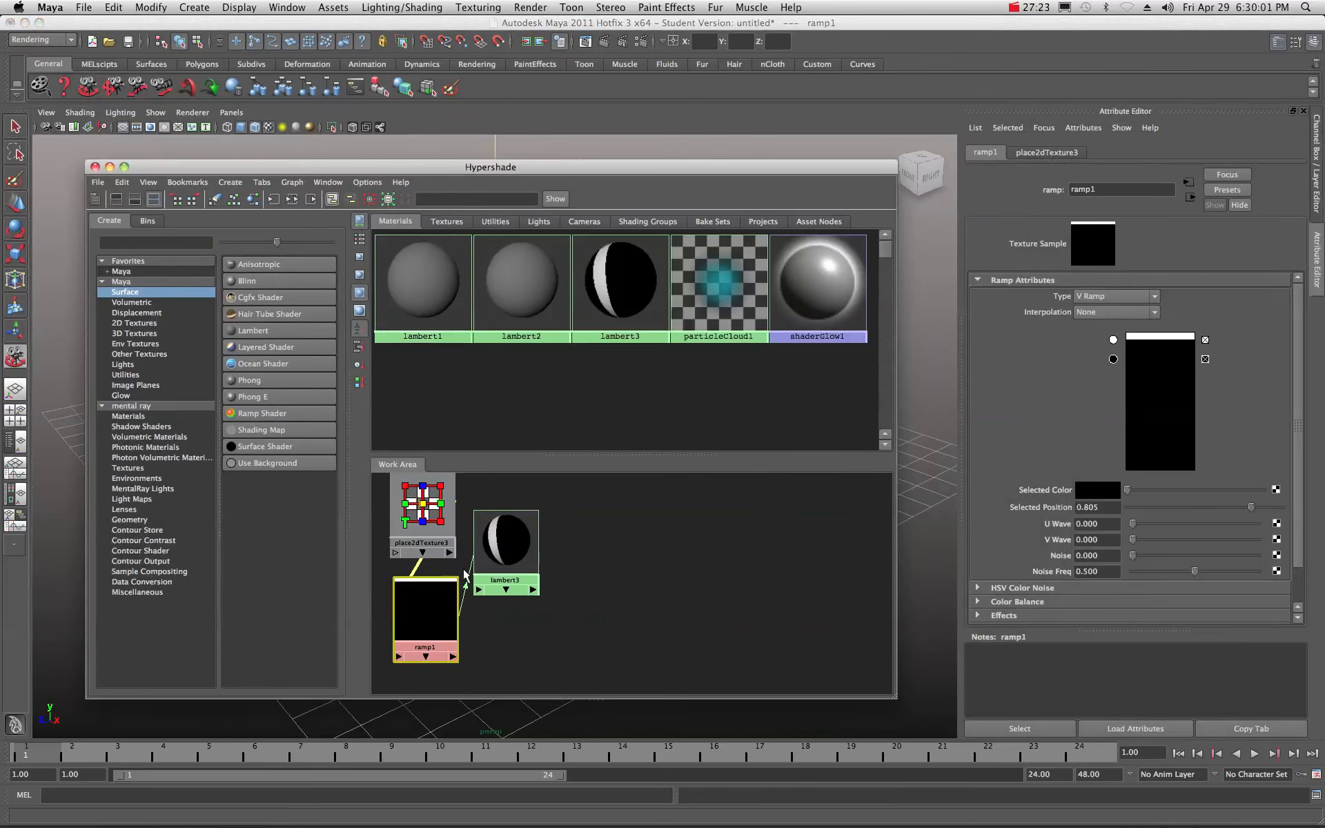
click(499, 537)
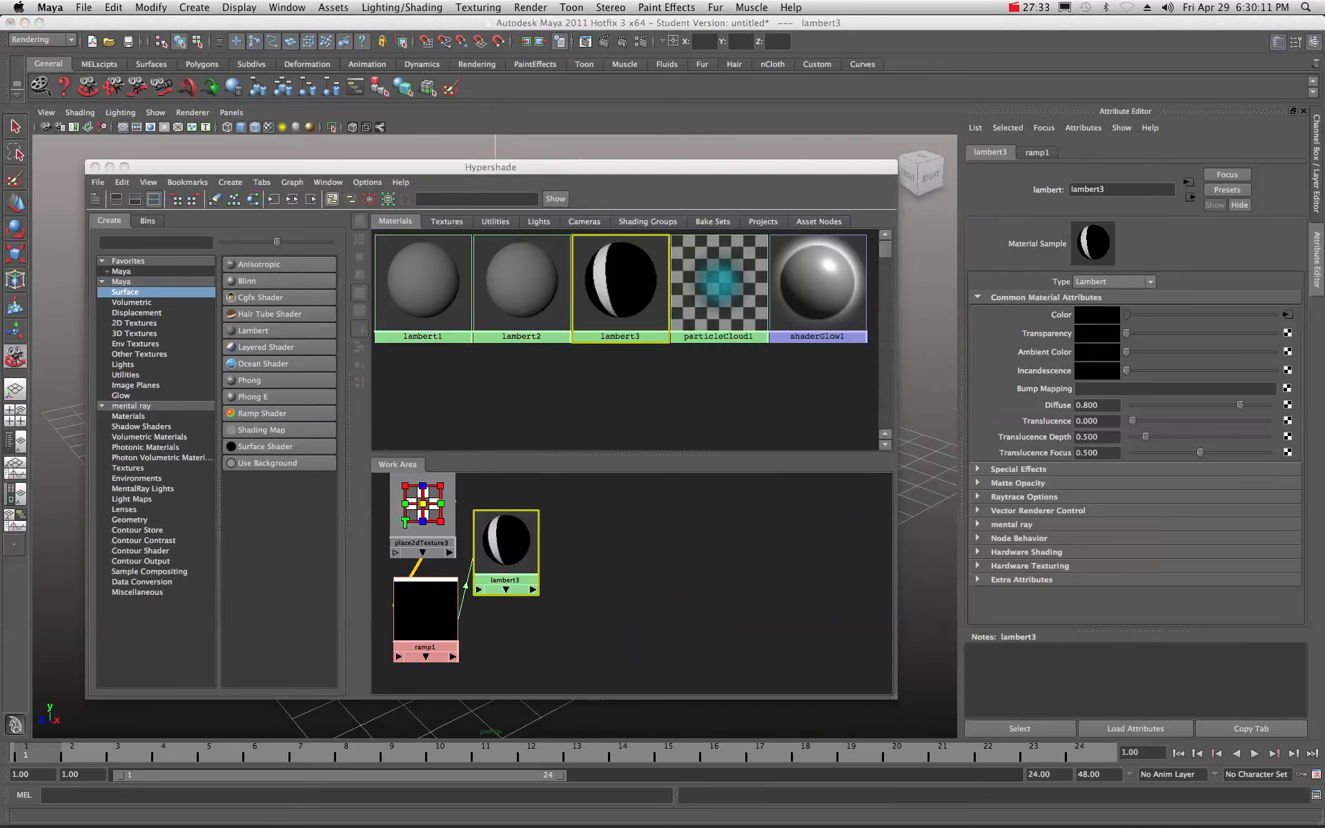
drag(1134, 120, 757, 143)
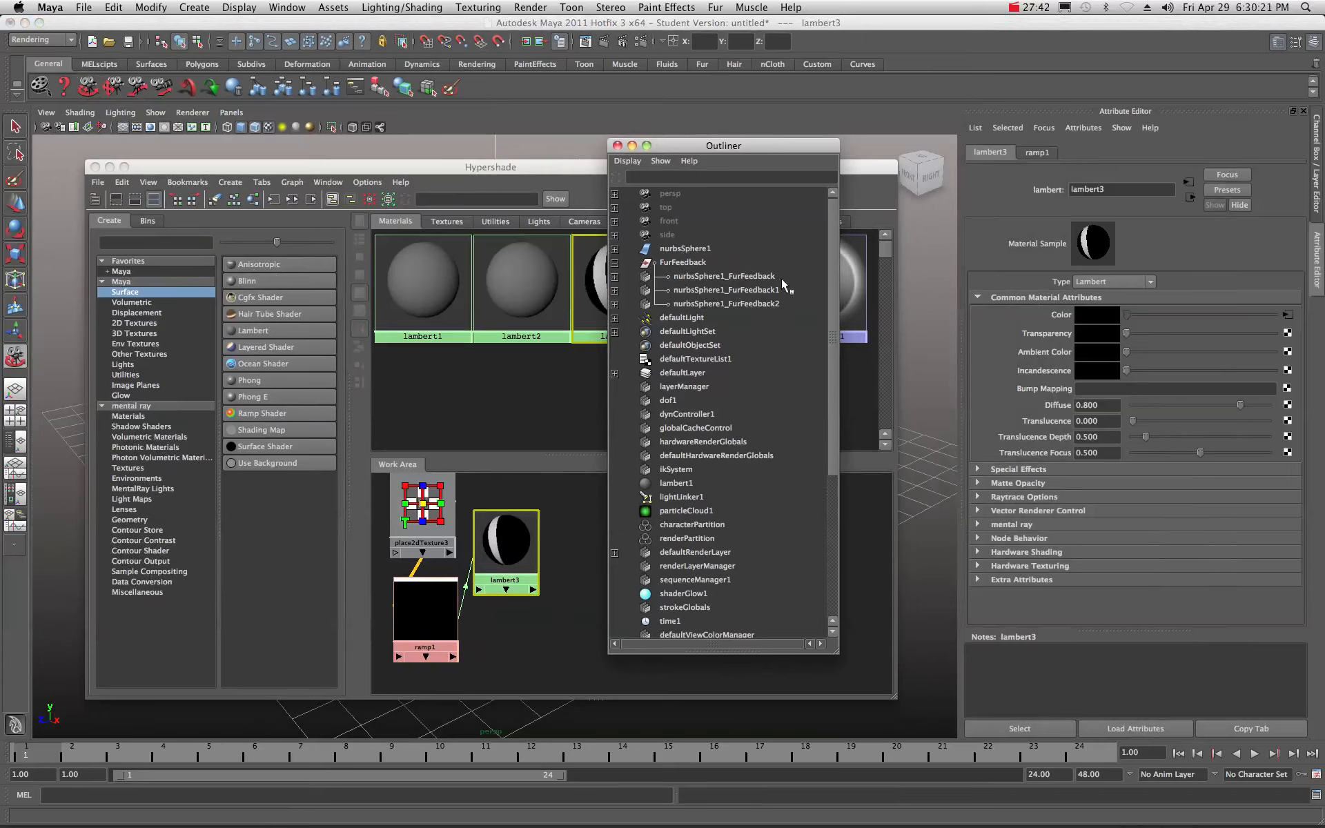
click(760, 302)
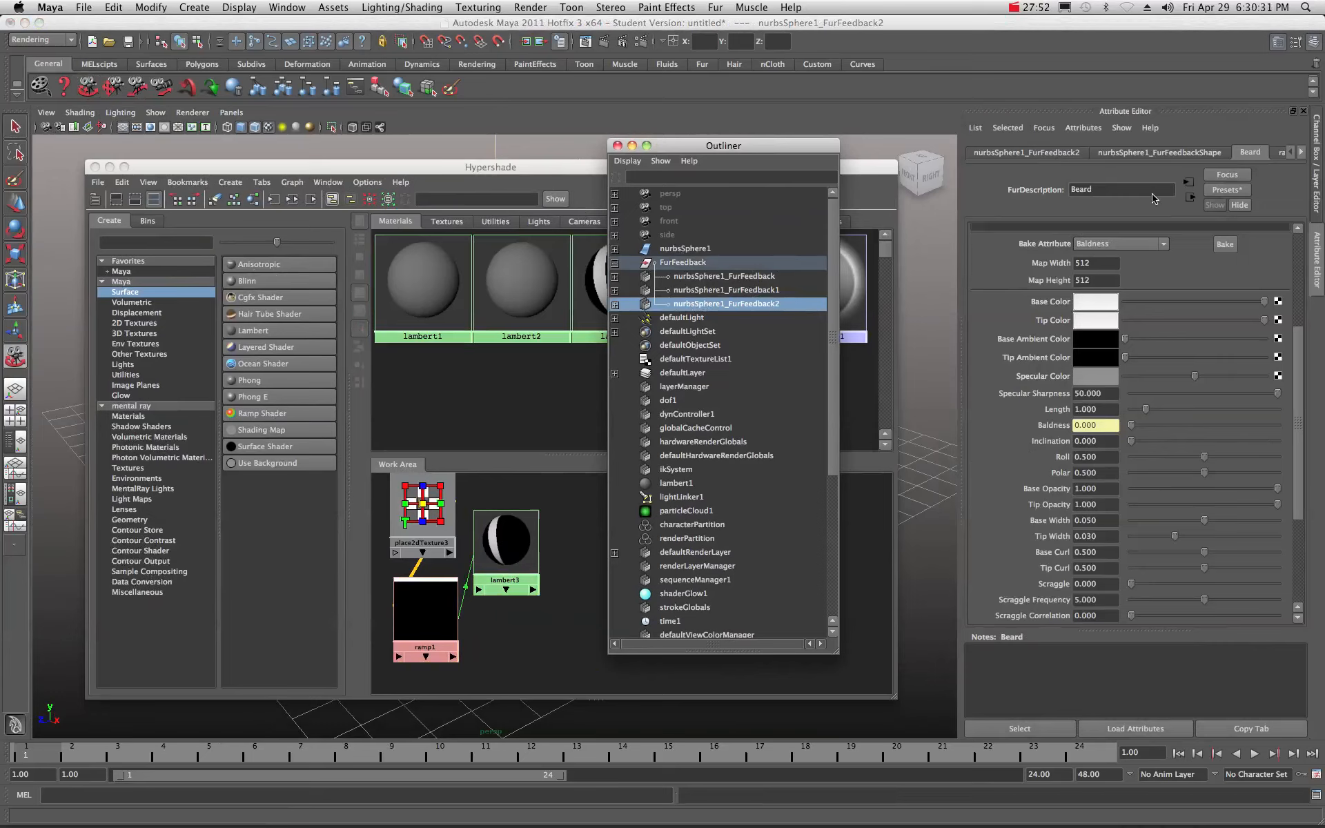
drag(689, 150, 1324, 166)
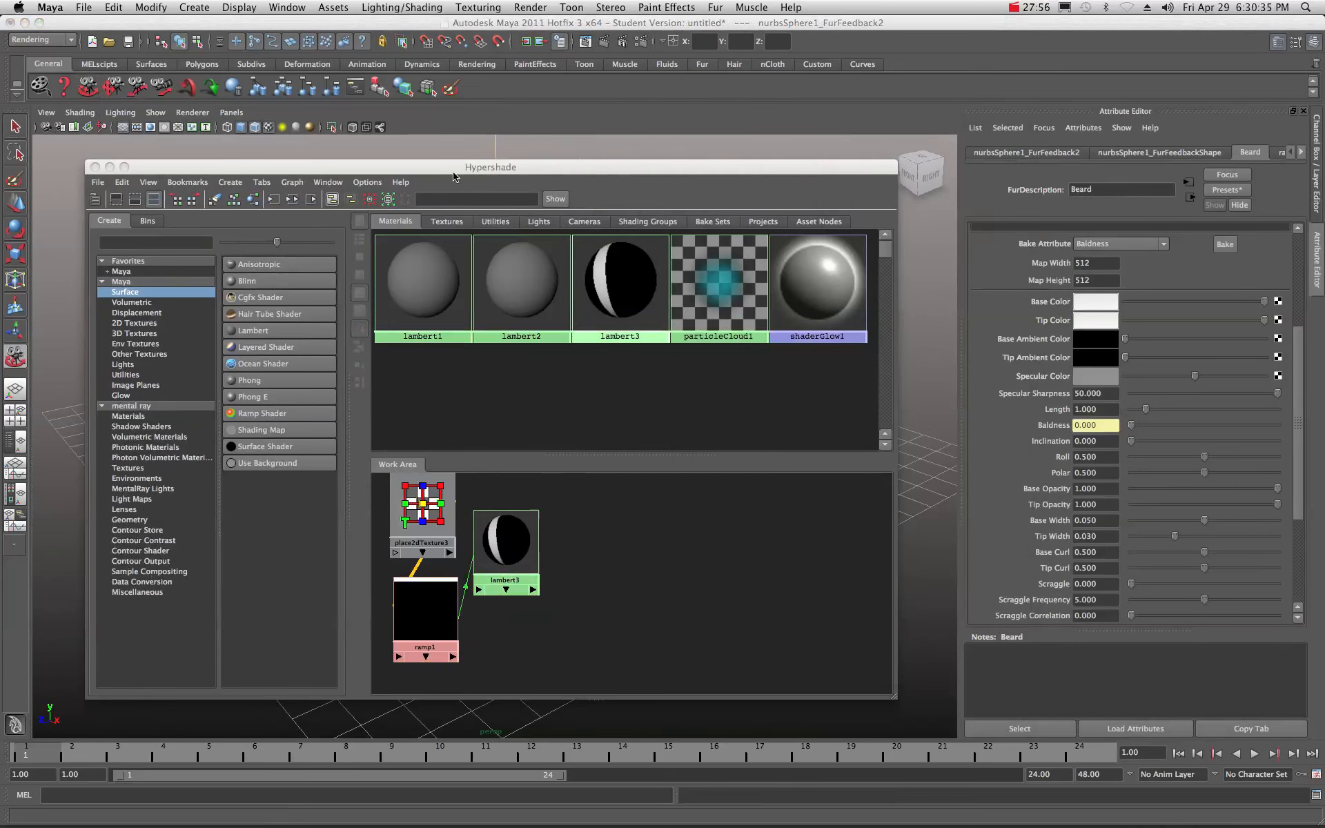
drag(427, 165, 1324, 168)
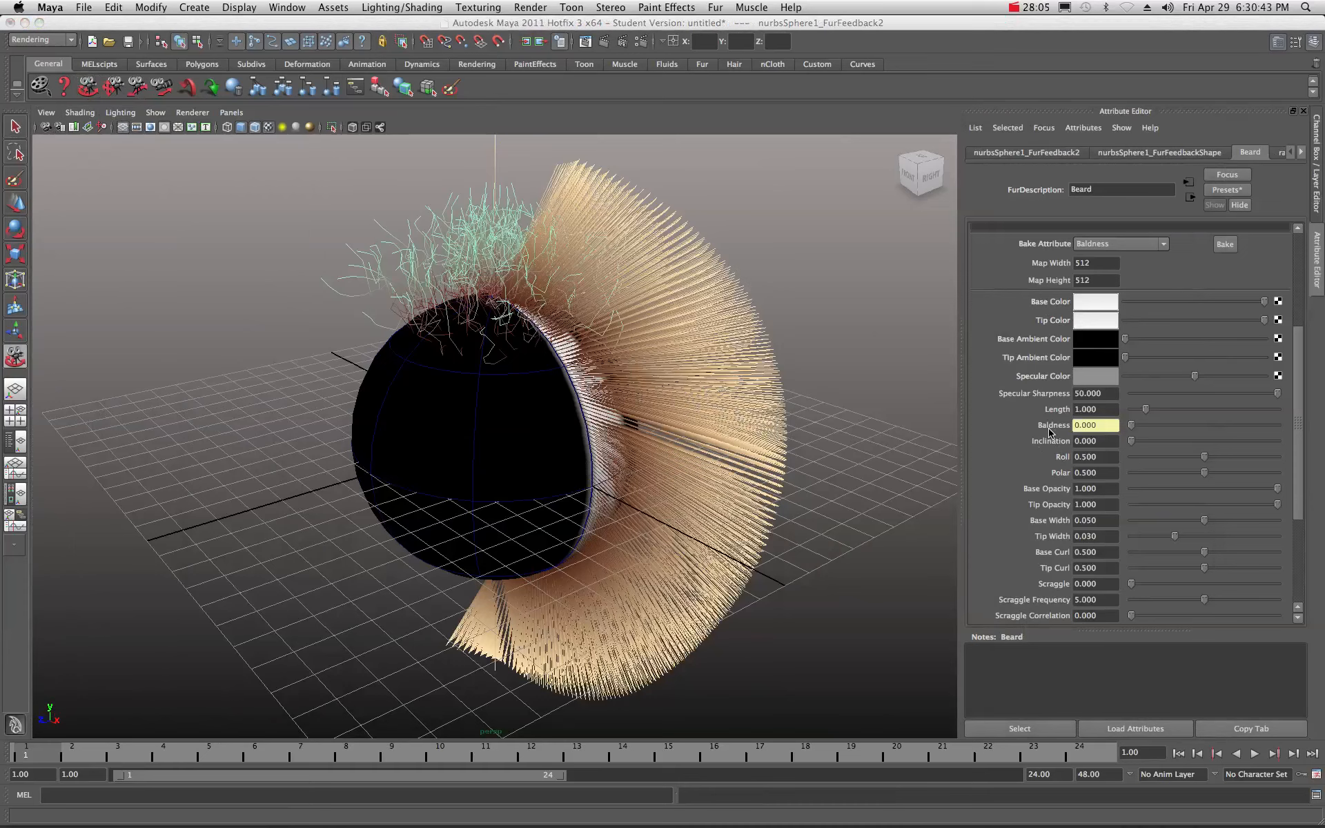
drag(1147, 410, 1225, 412)
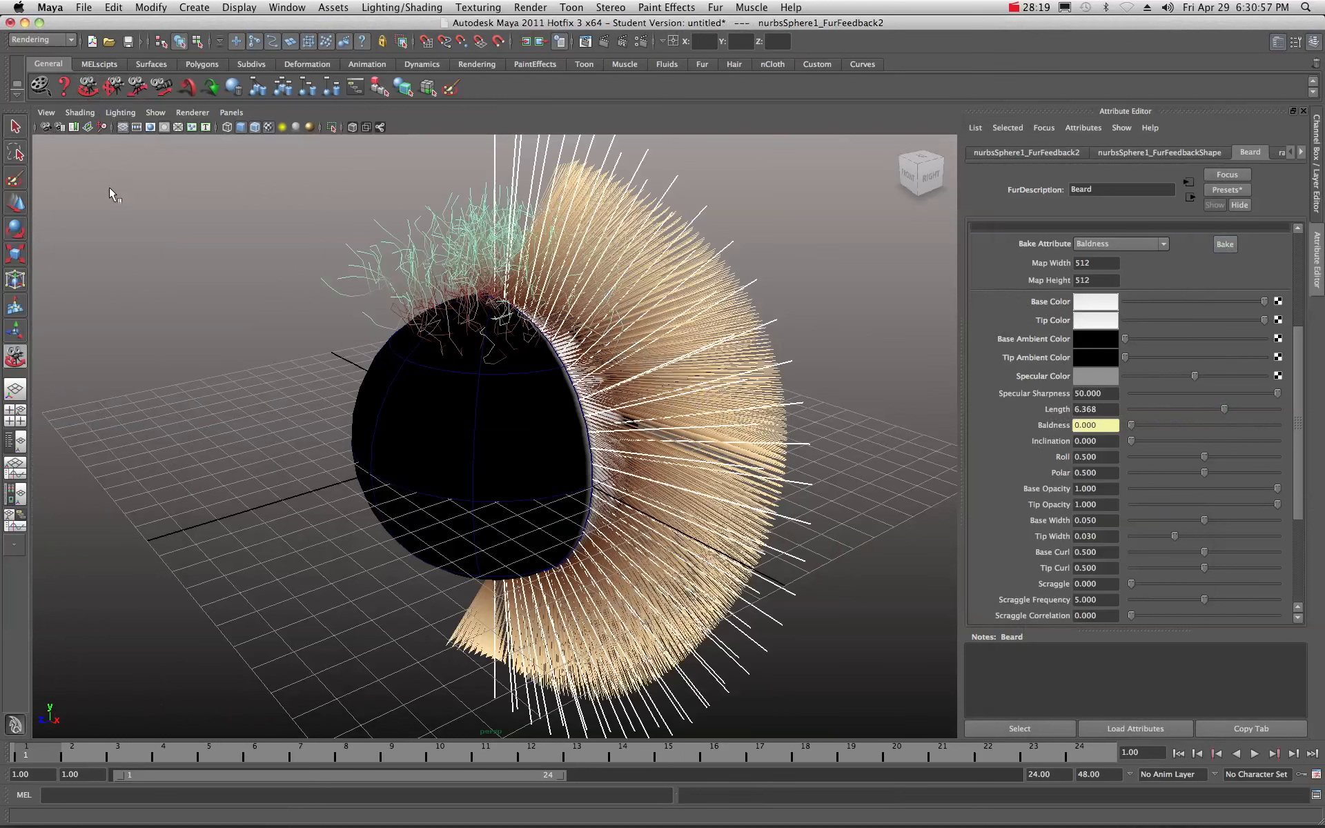
Rotate the Beard's fur feedback node about its vertical Y axis, with a final rotation of about -166.4 degrees
click(14, 230)
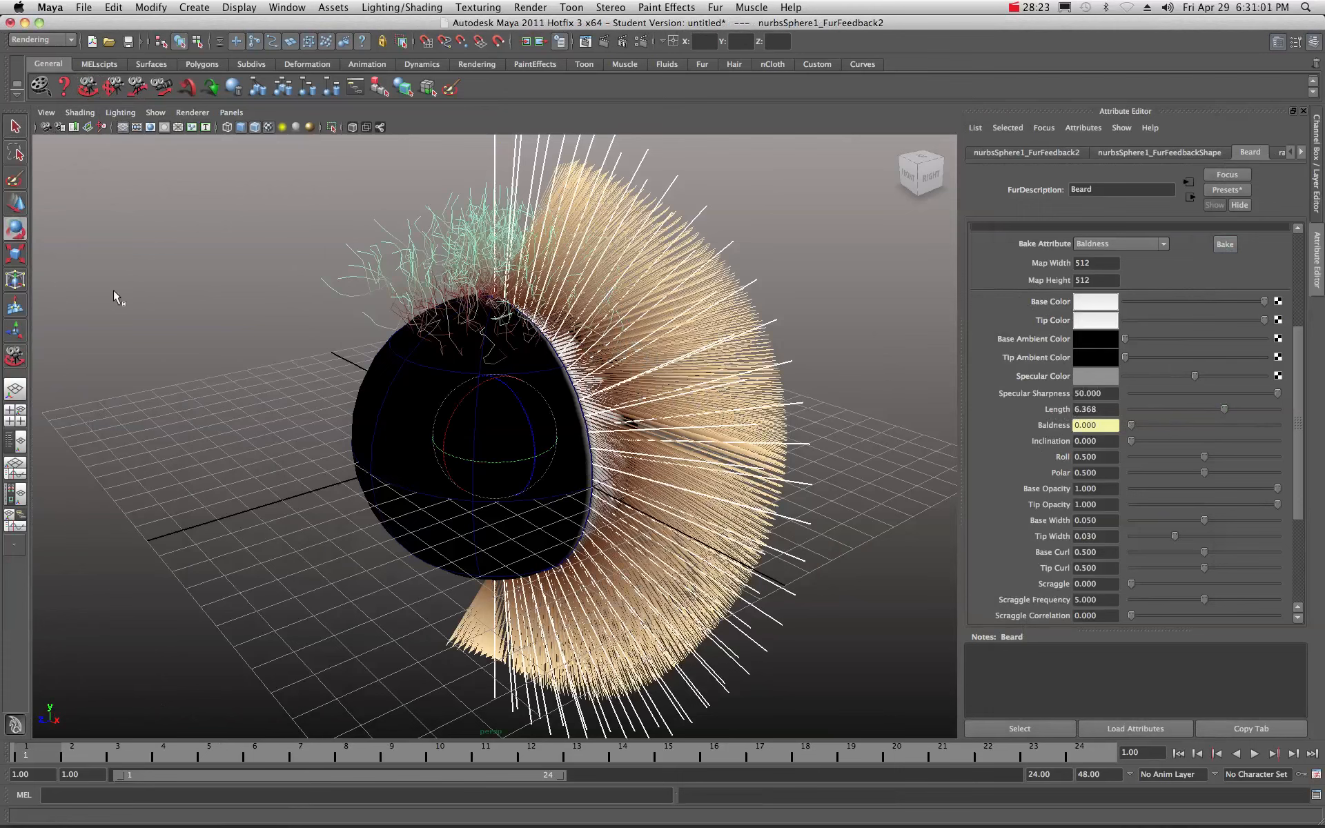
drag(533, 462, 408, 462)
alt+drag(304, 376, 481, 365)
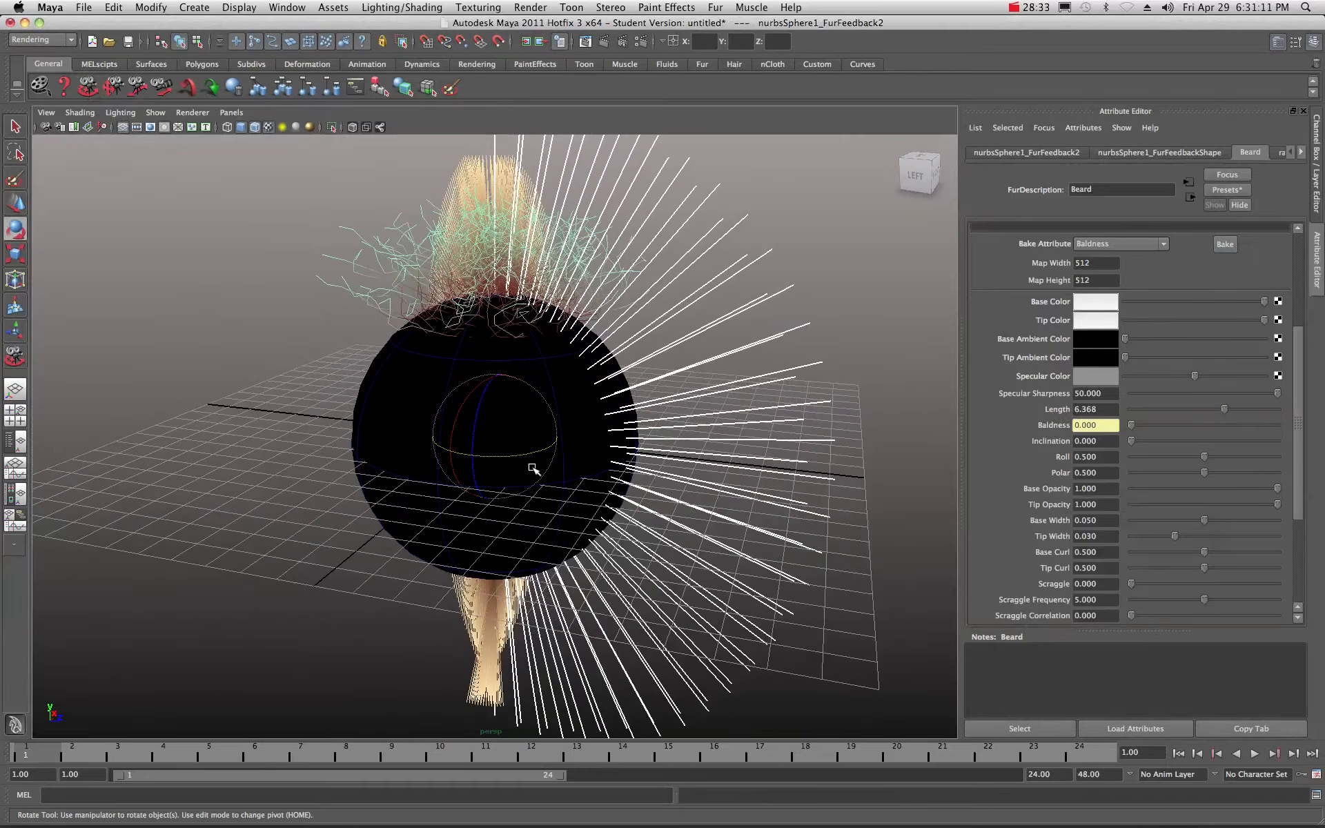
drag(535, 454, 476, 457)
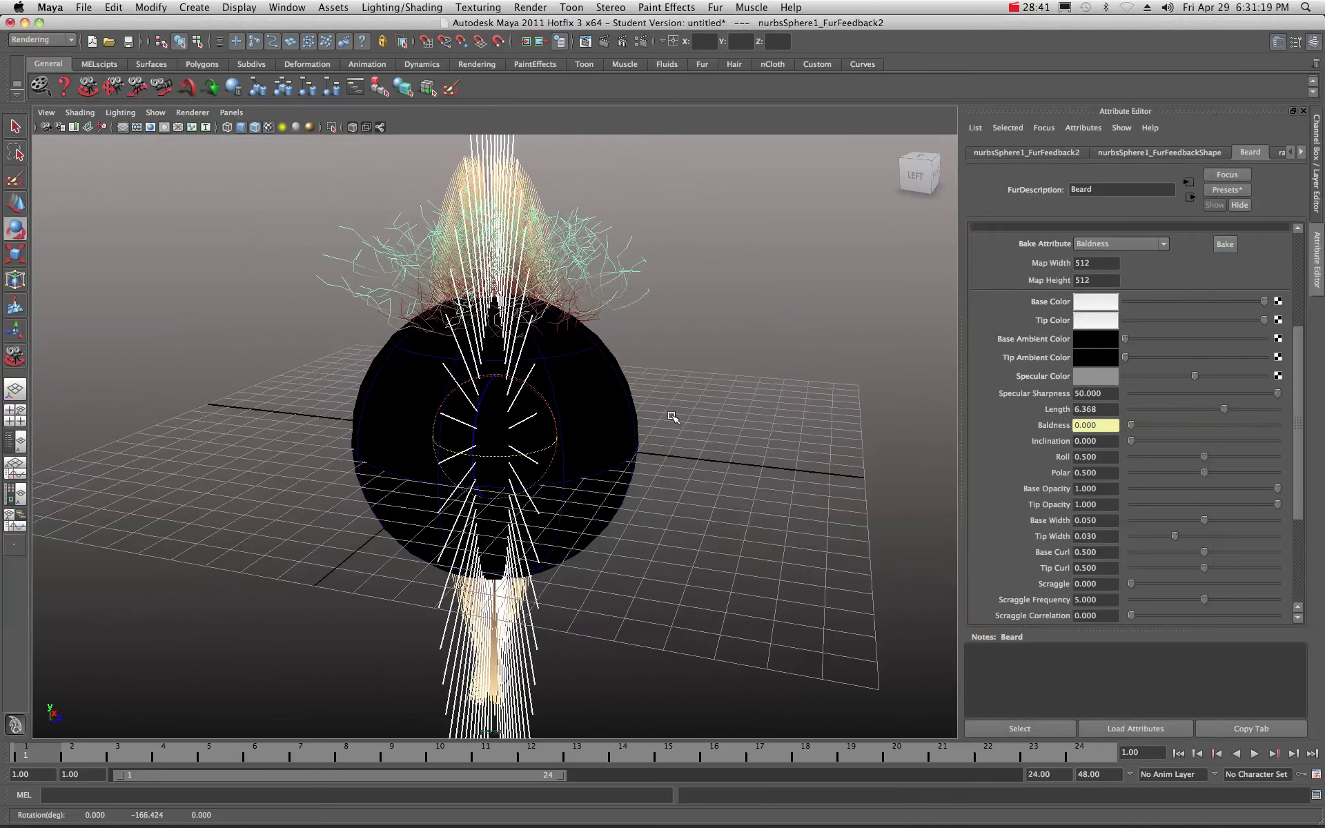
Shorten the Beard fur to a Length of 5.047 and set its Density to 100000
alt+drag(675, 415, 535, 404)
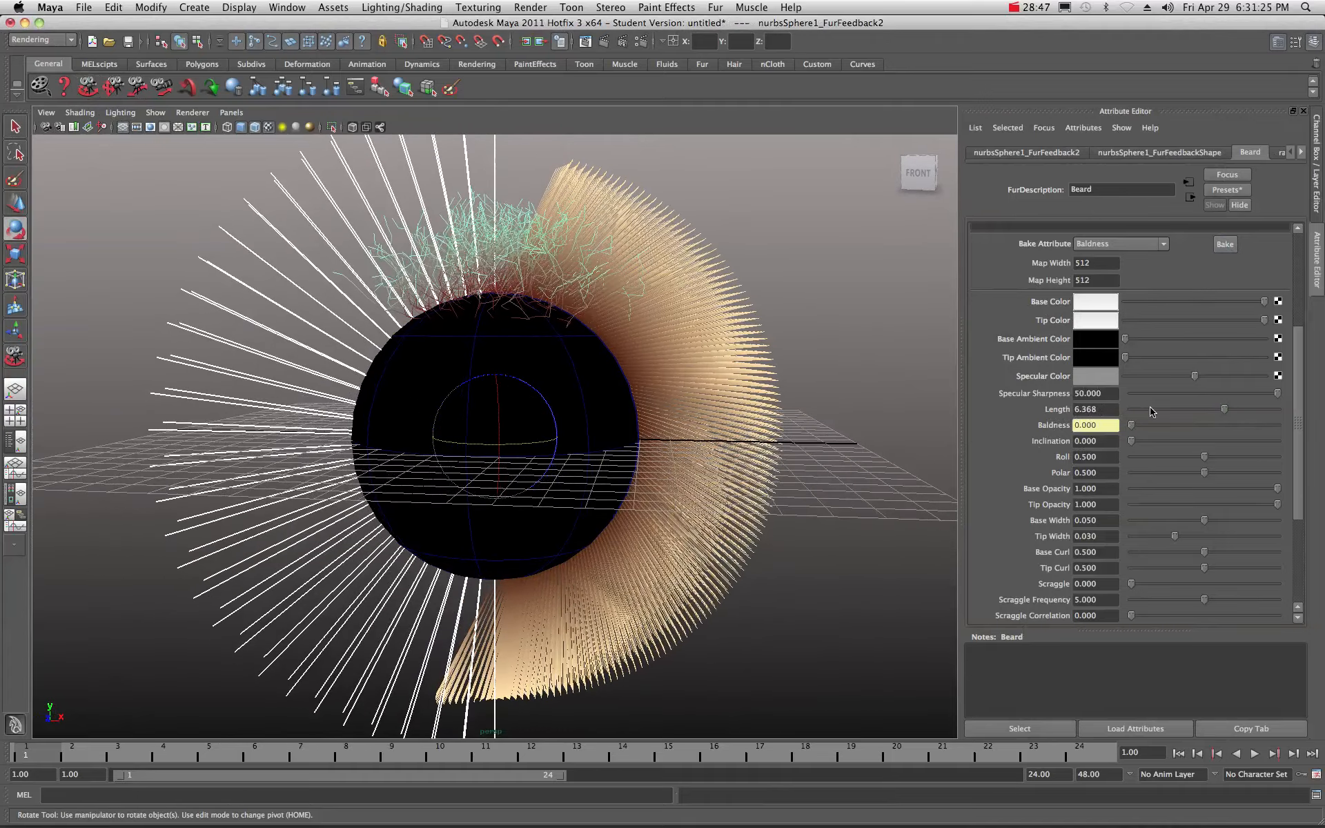
drag(1225, 412, 1205, 411)
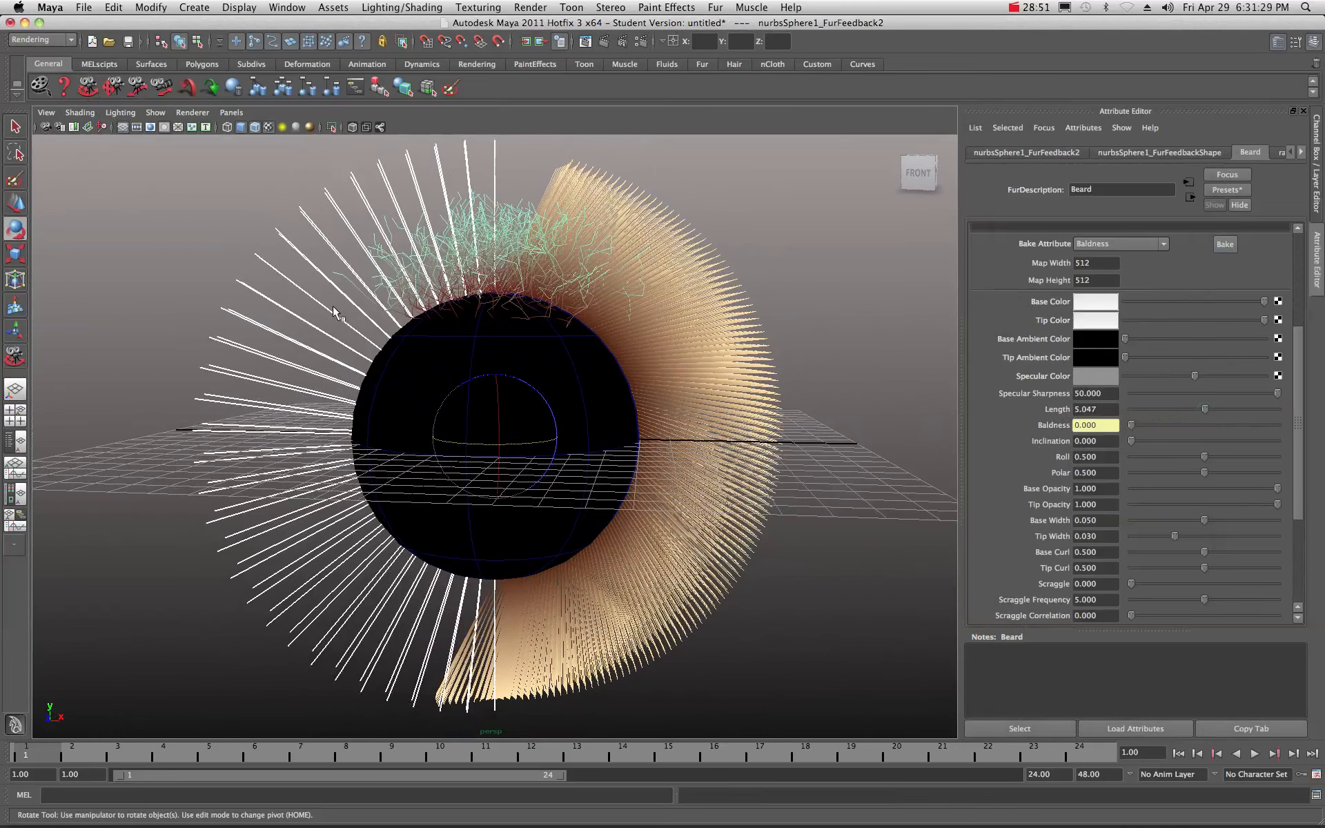
scroll(1132, 266, up, 6)
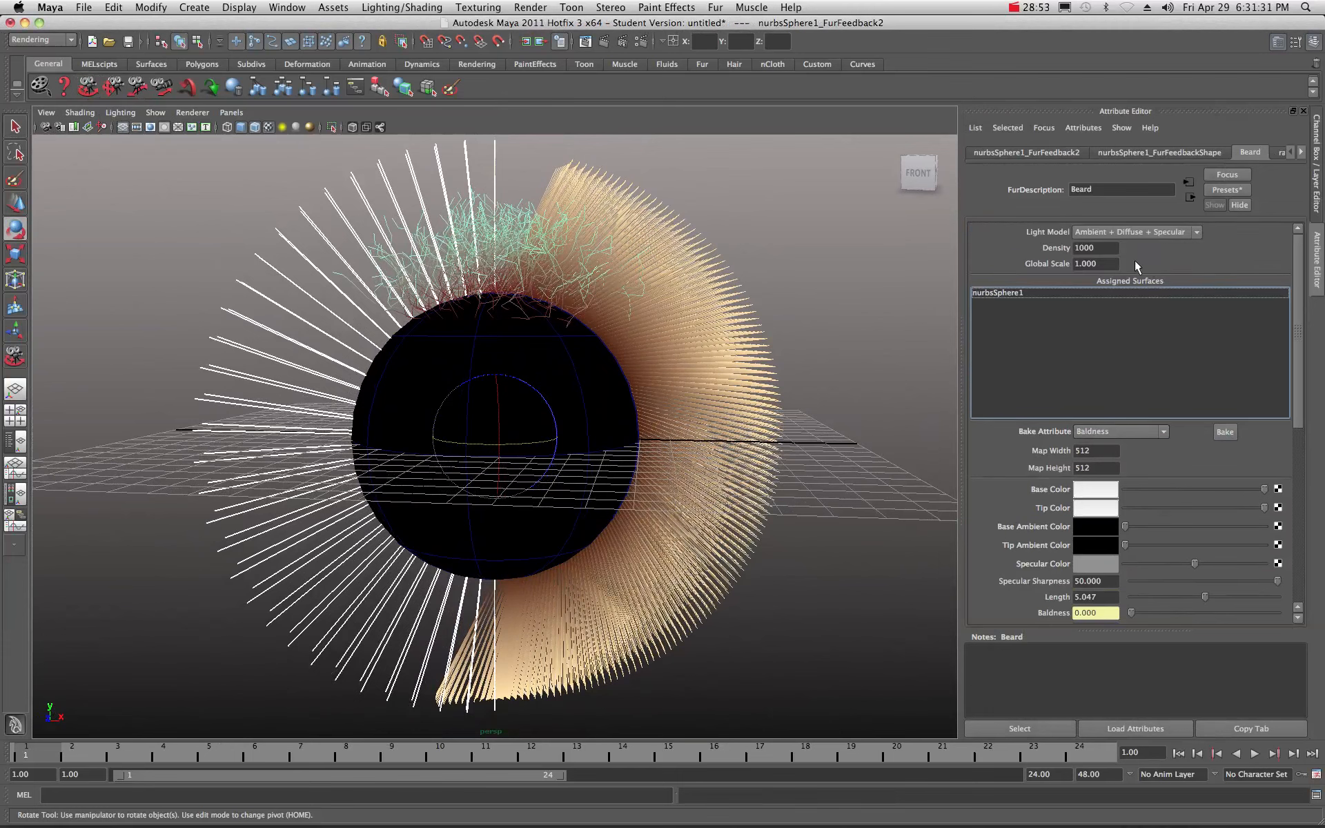
click(1088, 249)
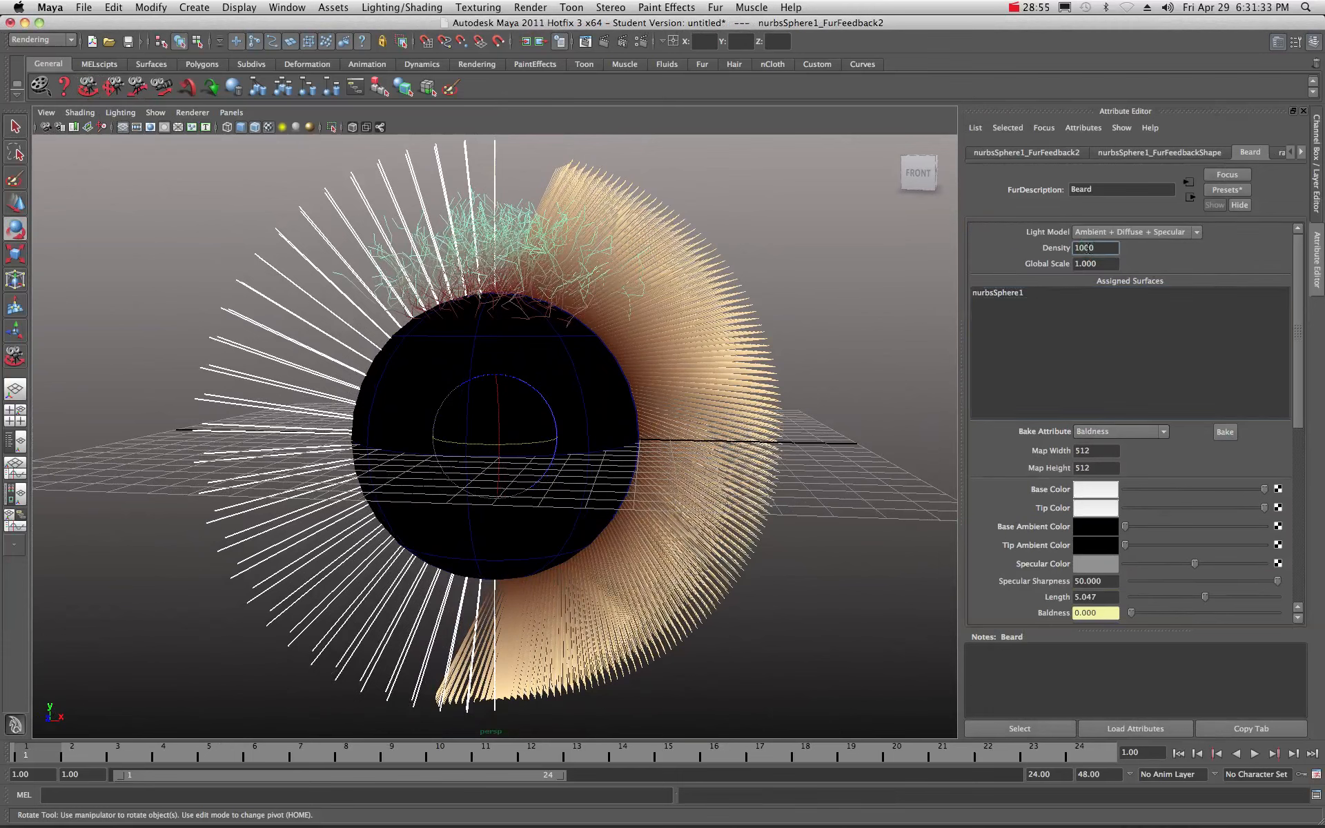
click(1103, 263)
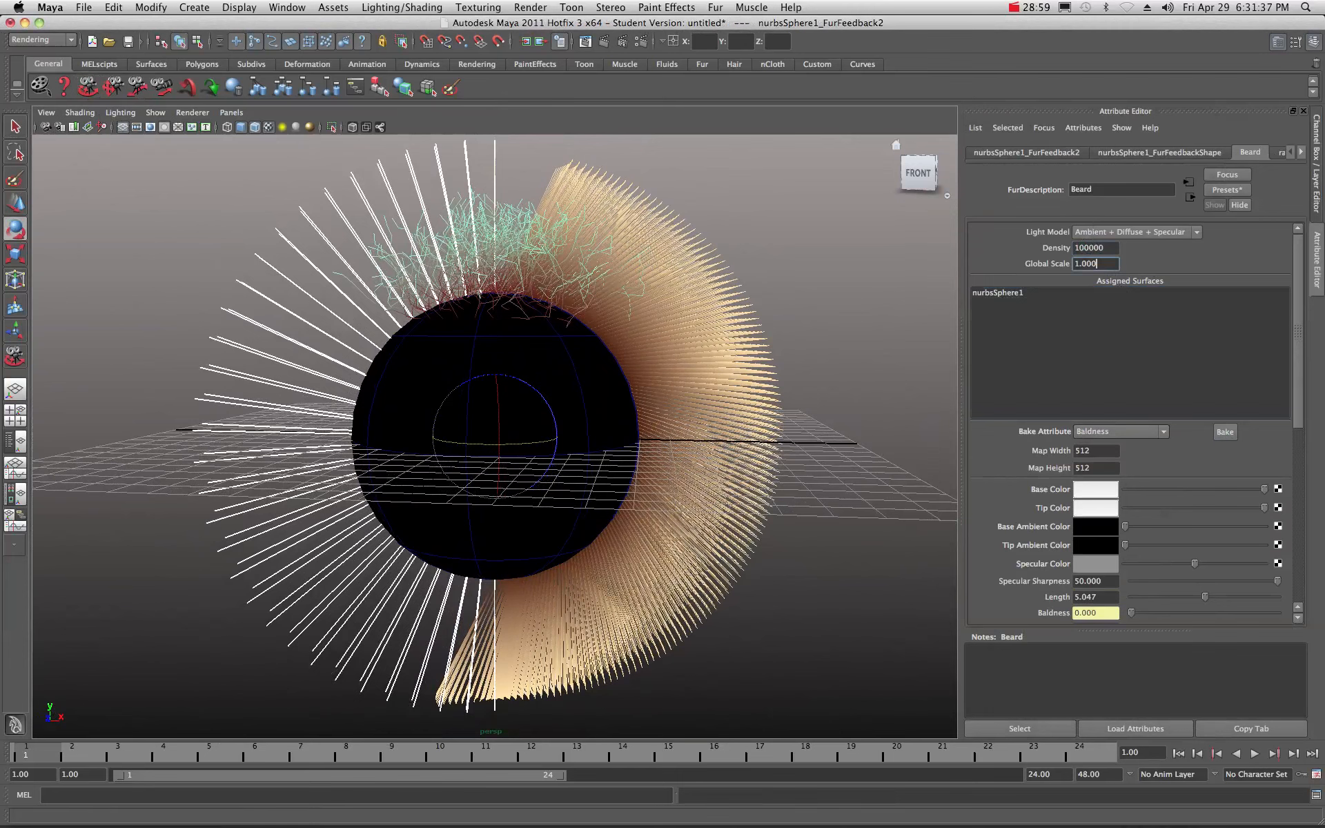
key(Return)
Render the current perspective view to check the fur on the sphere, and dismiss the render
click(584, 41)
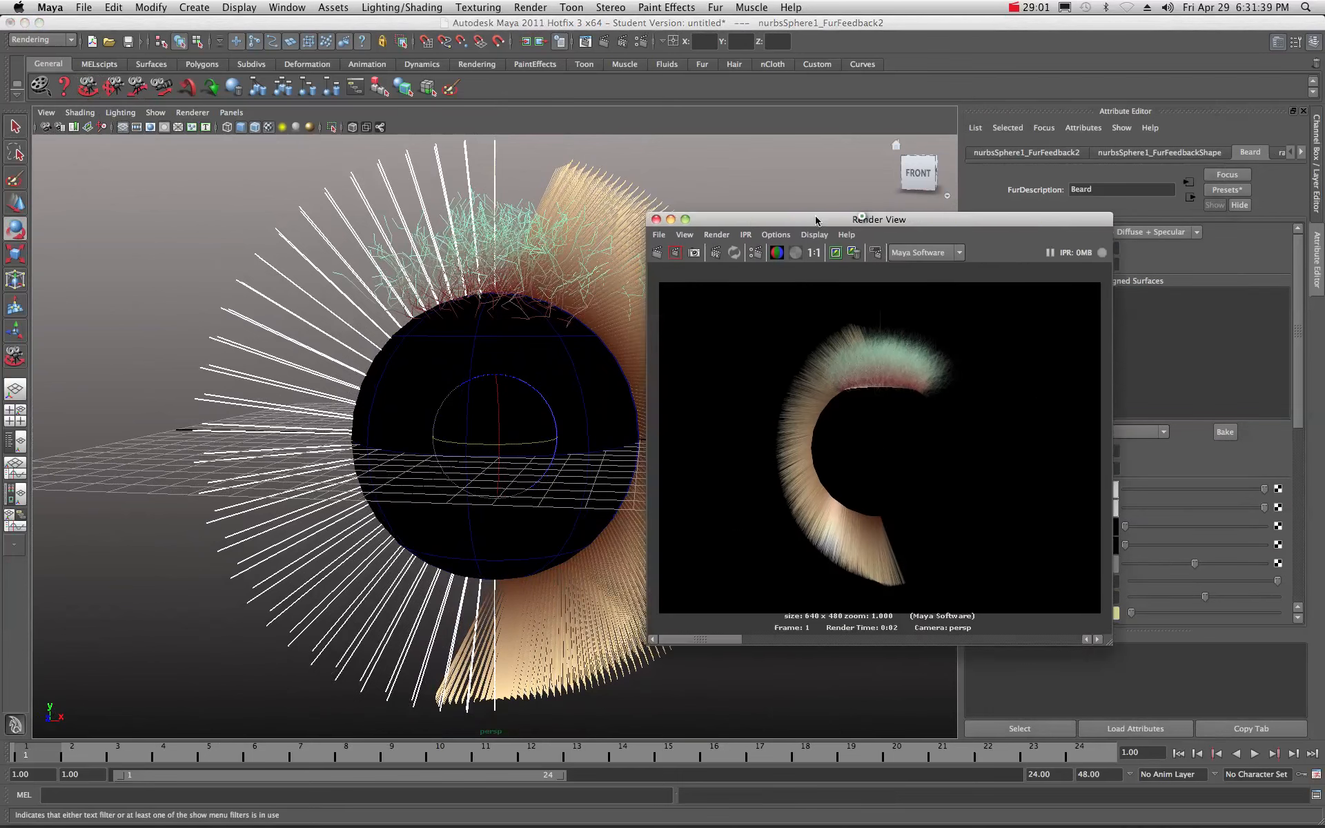
click(411, 247)
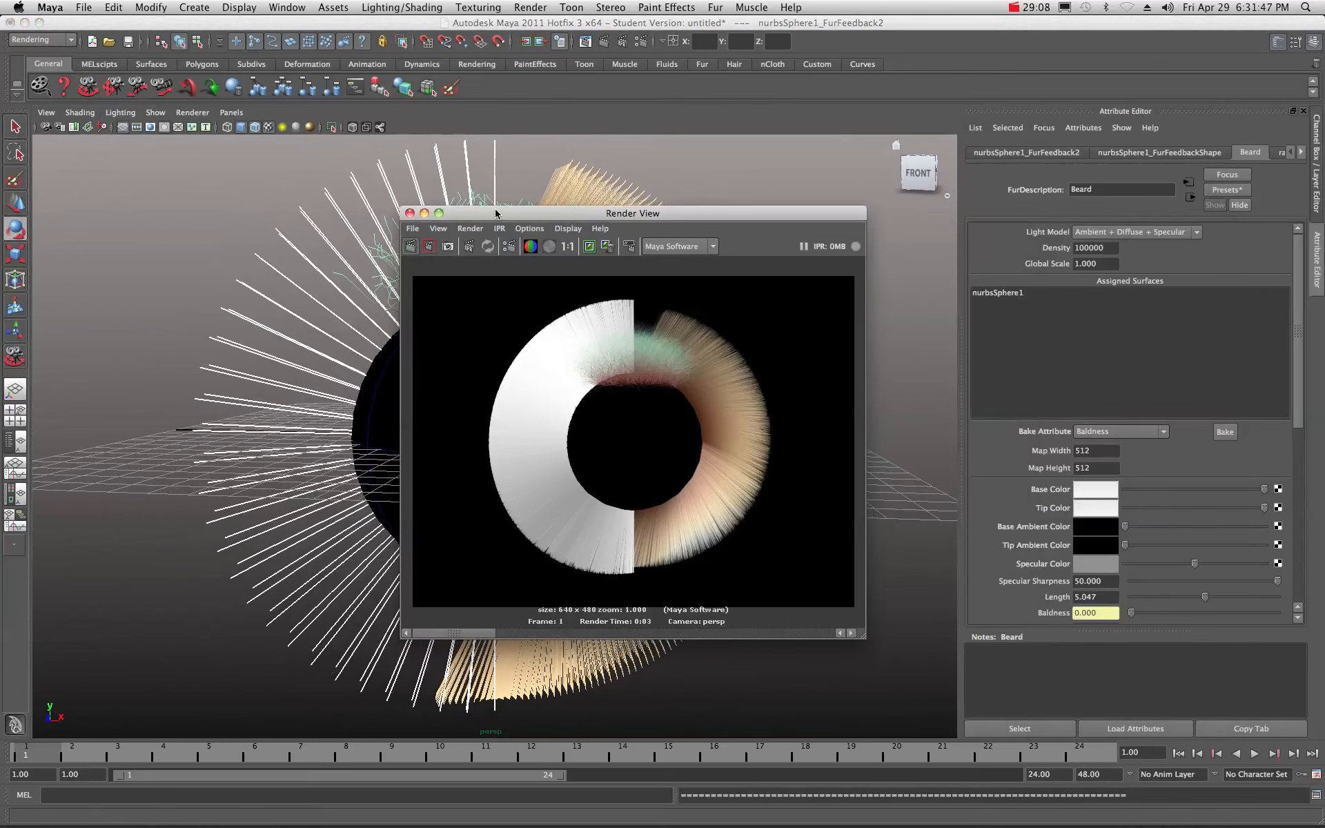
click(598, 205)
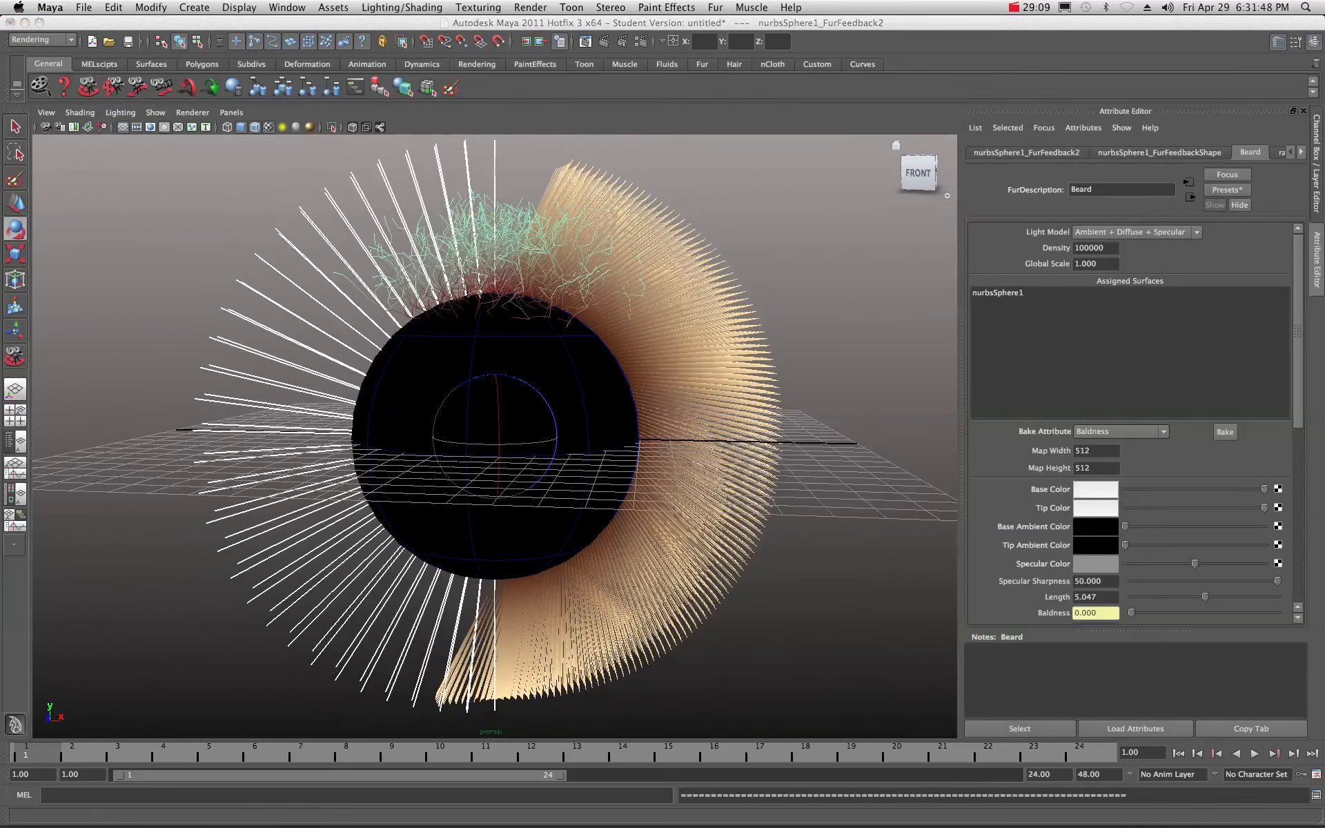
click(288, 185)
click(329, 194)
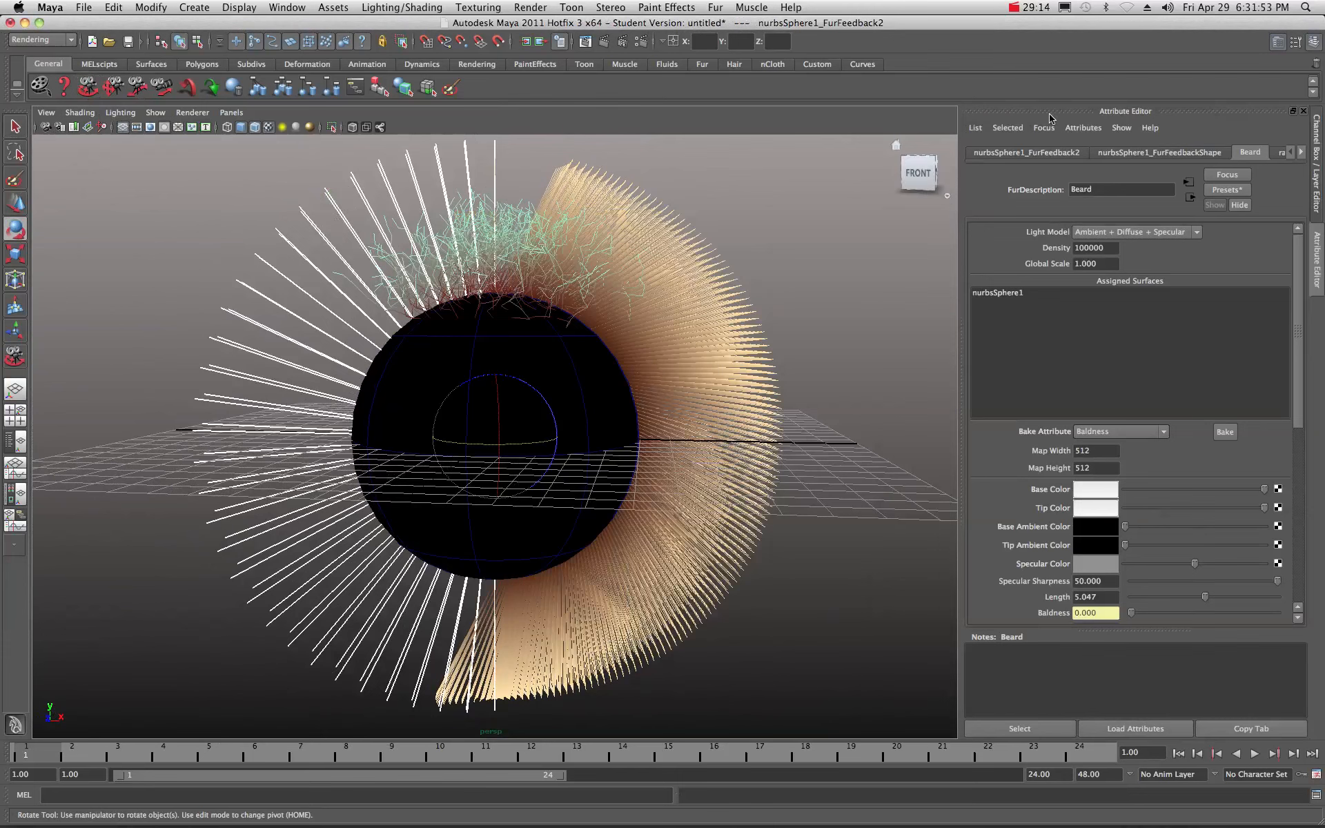
Start the Paint Fur Attributes Tool for the Beard's Baldness and clear its settings windows away from the sphere
click(715, 8)
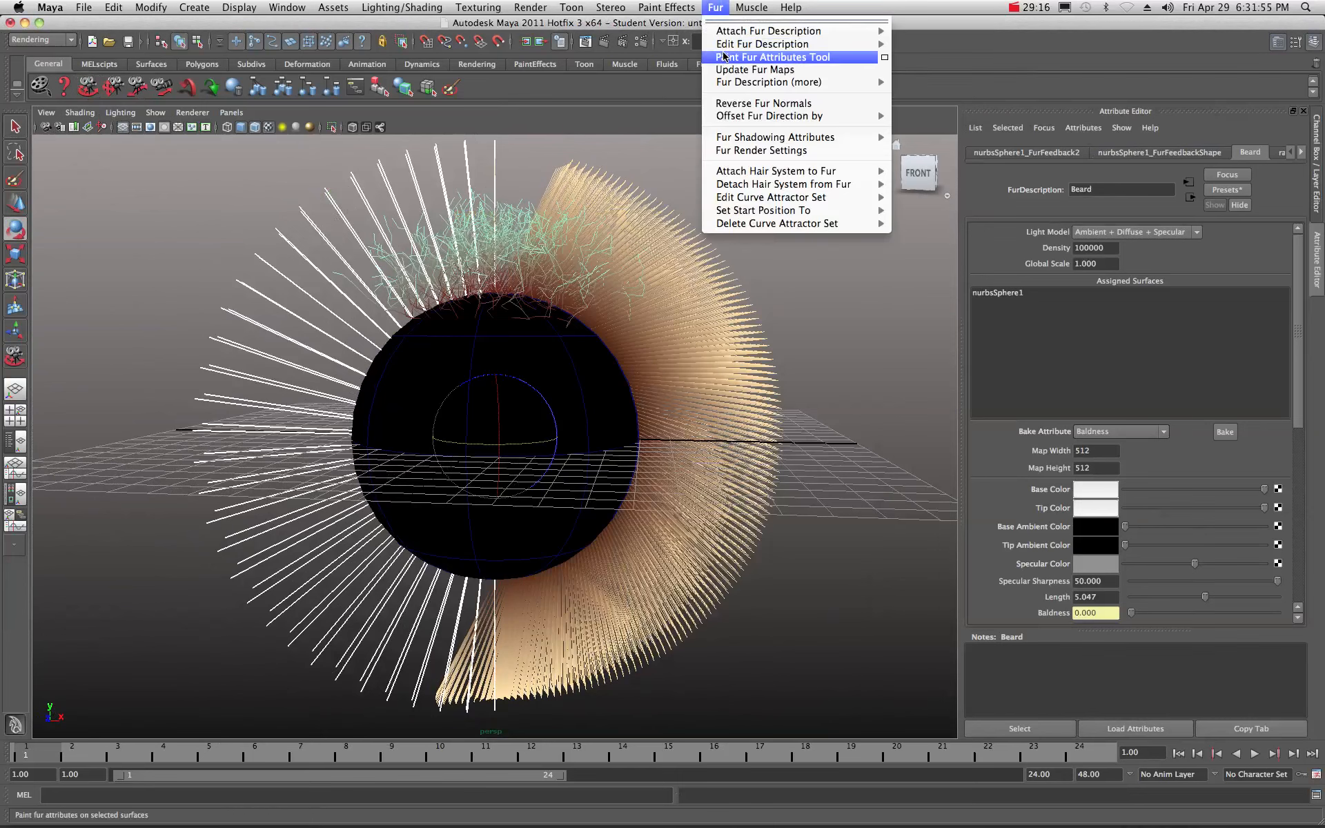
click(884, 58)
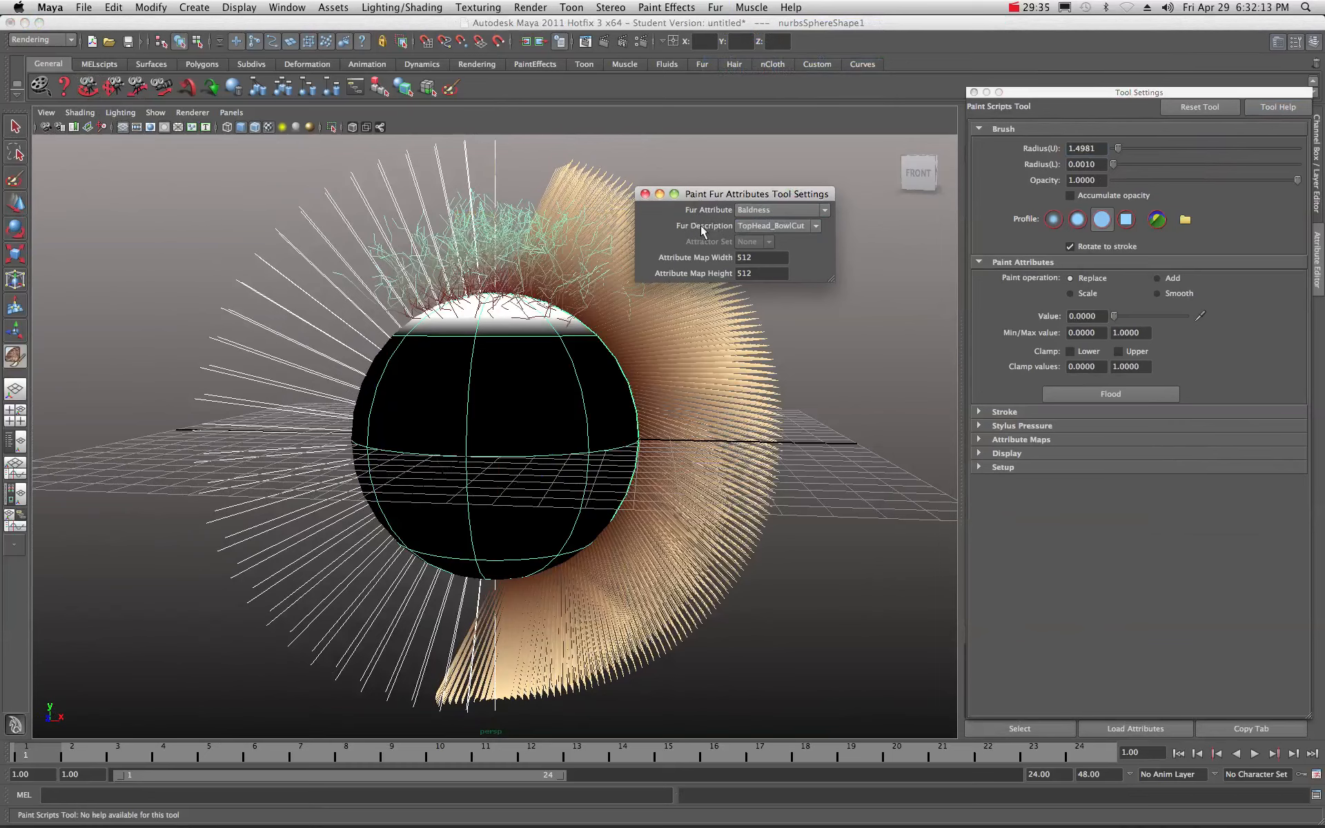
click(816, 227)
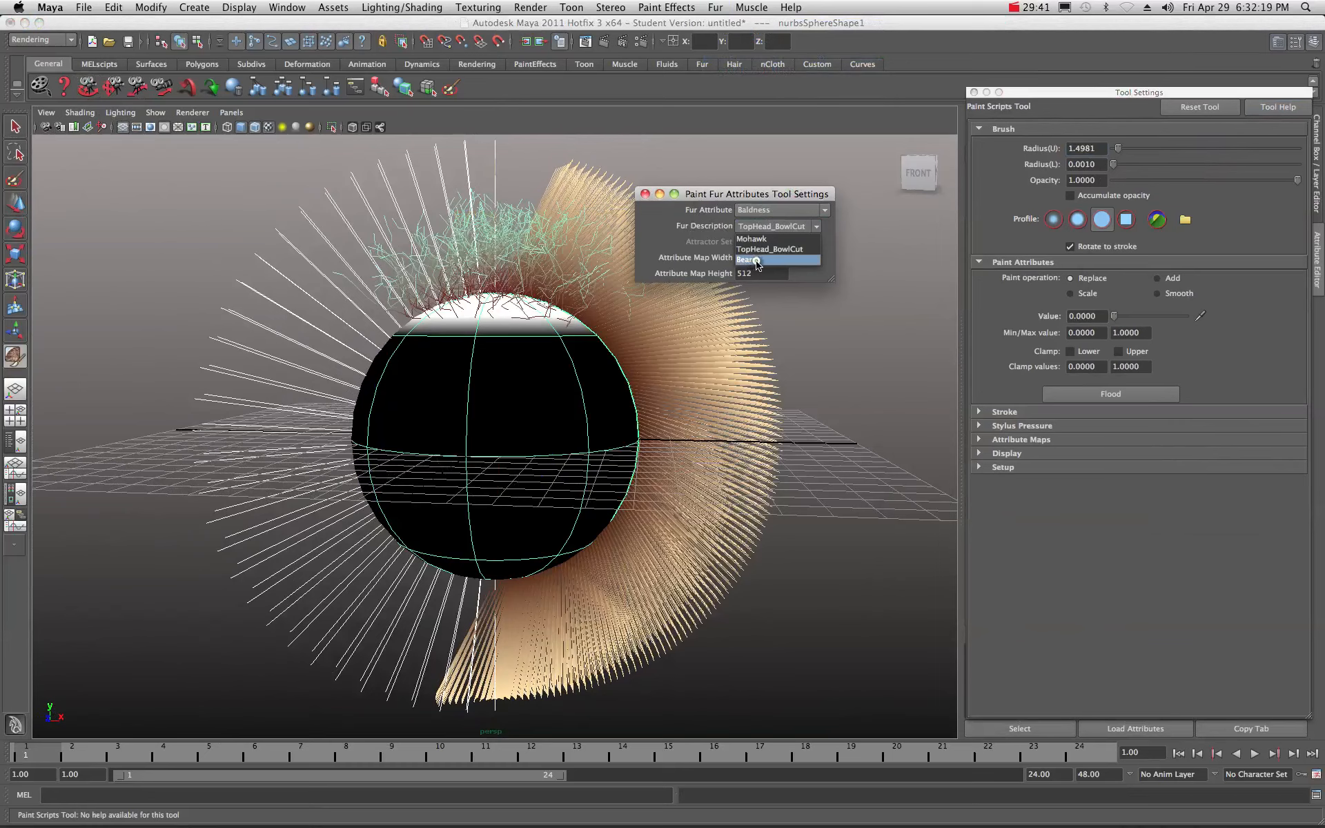
click(779, 260)
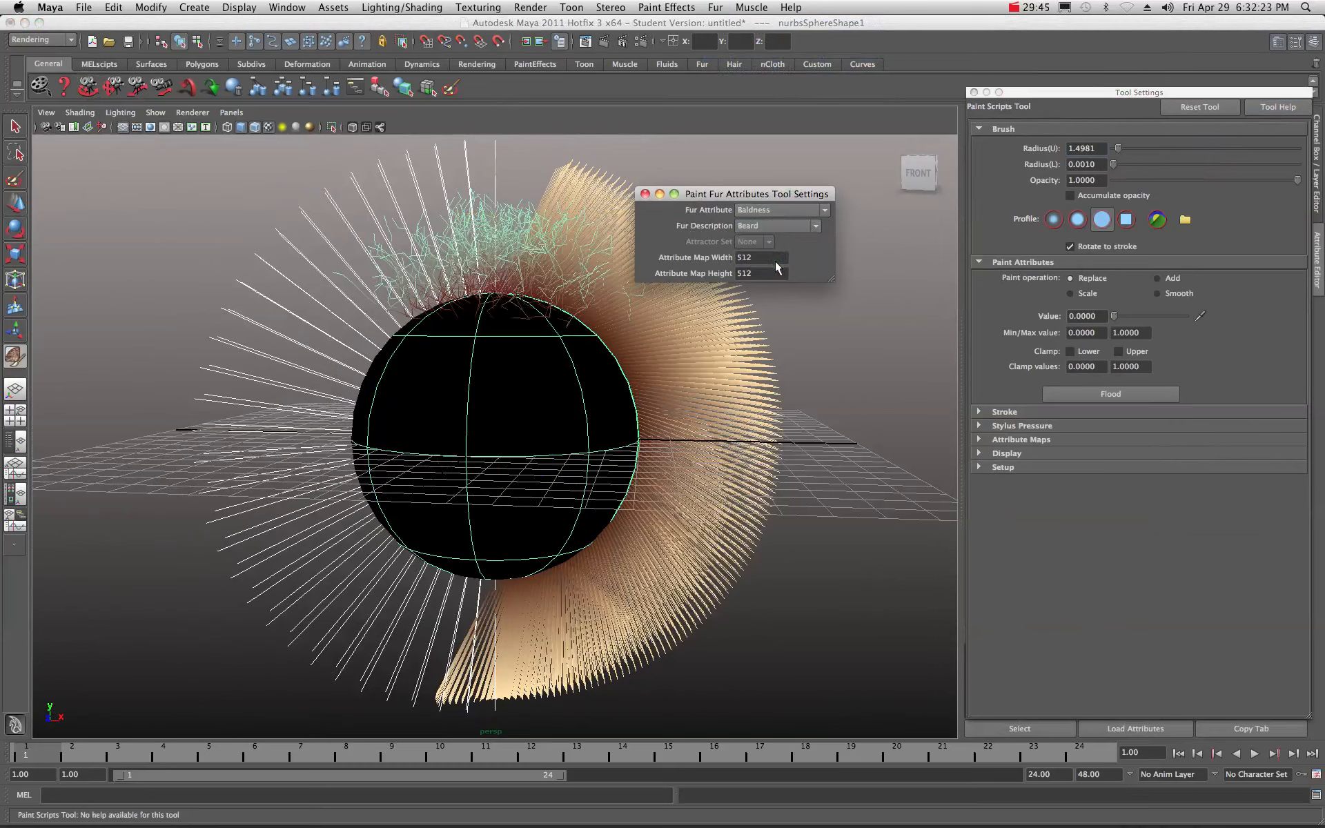
drag(757, 196, 843, 134)
drag(1073, 97, 844, 98)
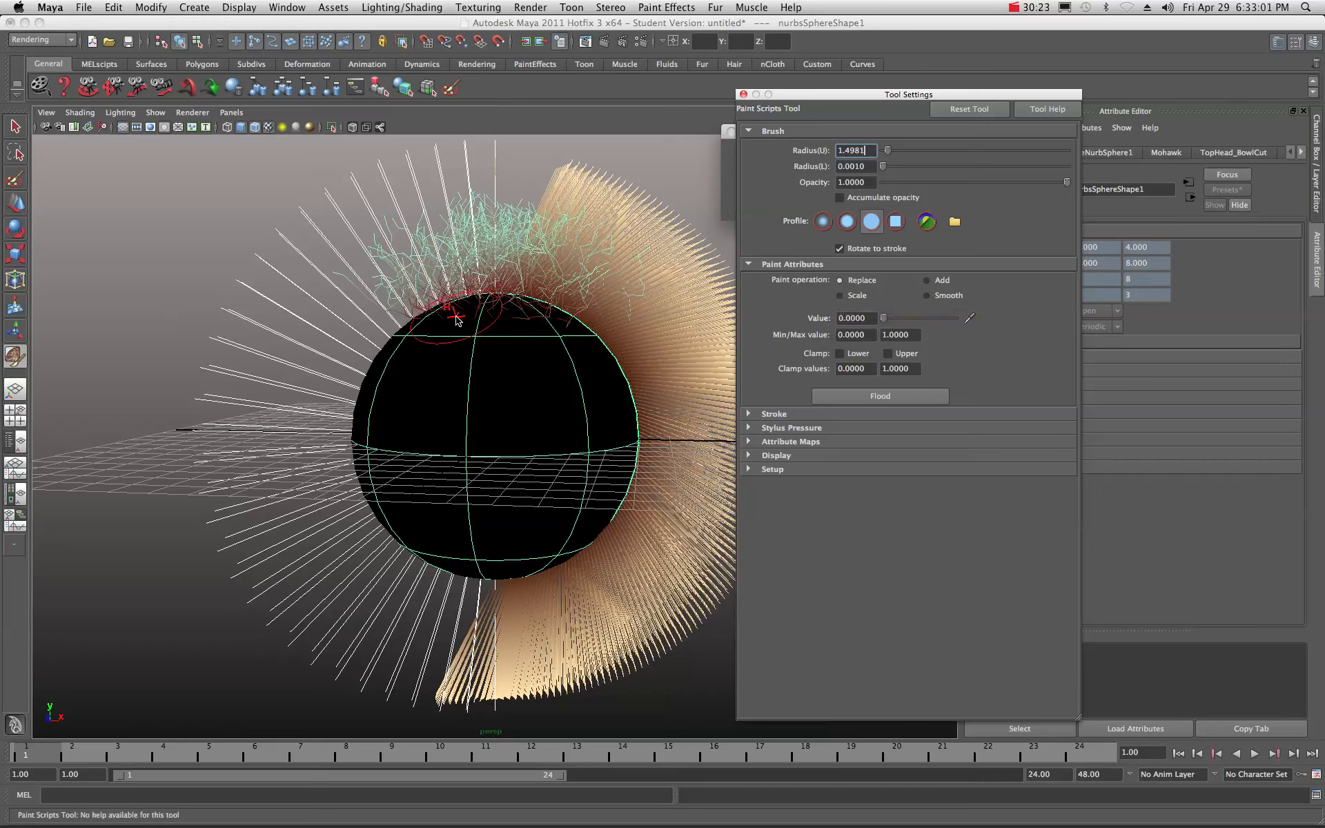
drag(806, 96, 1324, 155)
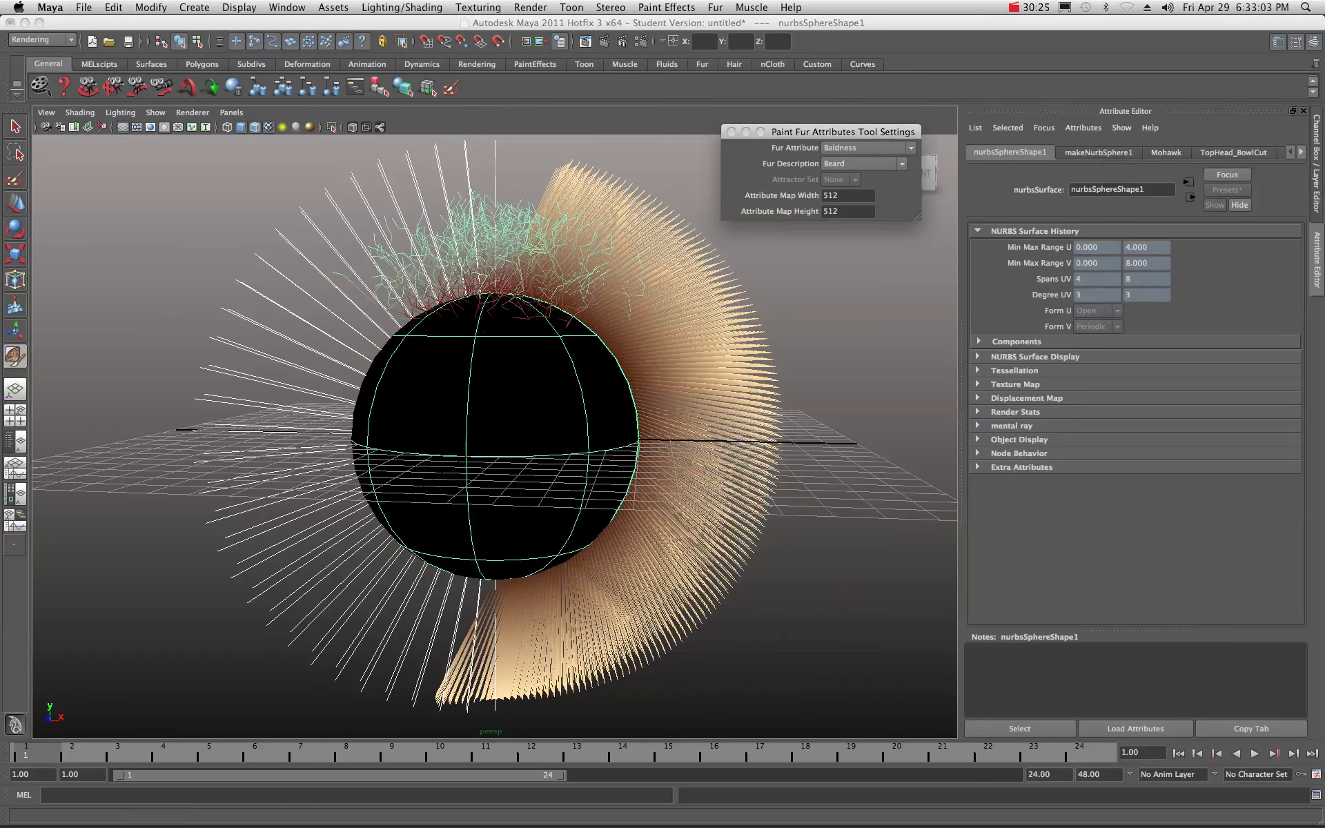
drag(834, 129, 1324, 172)
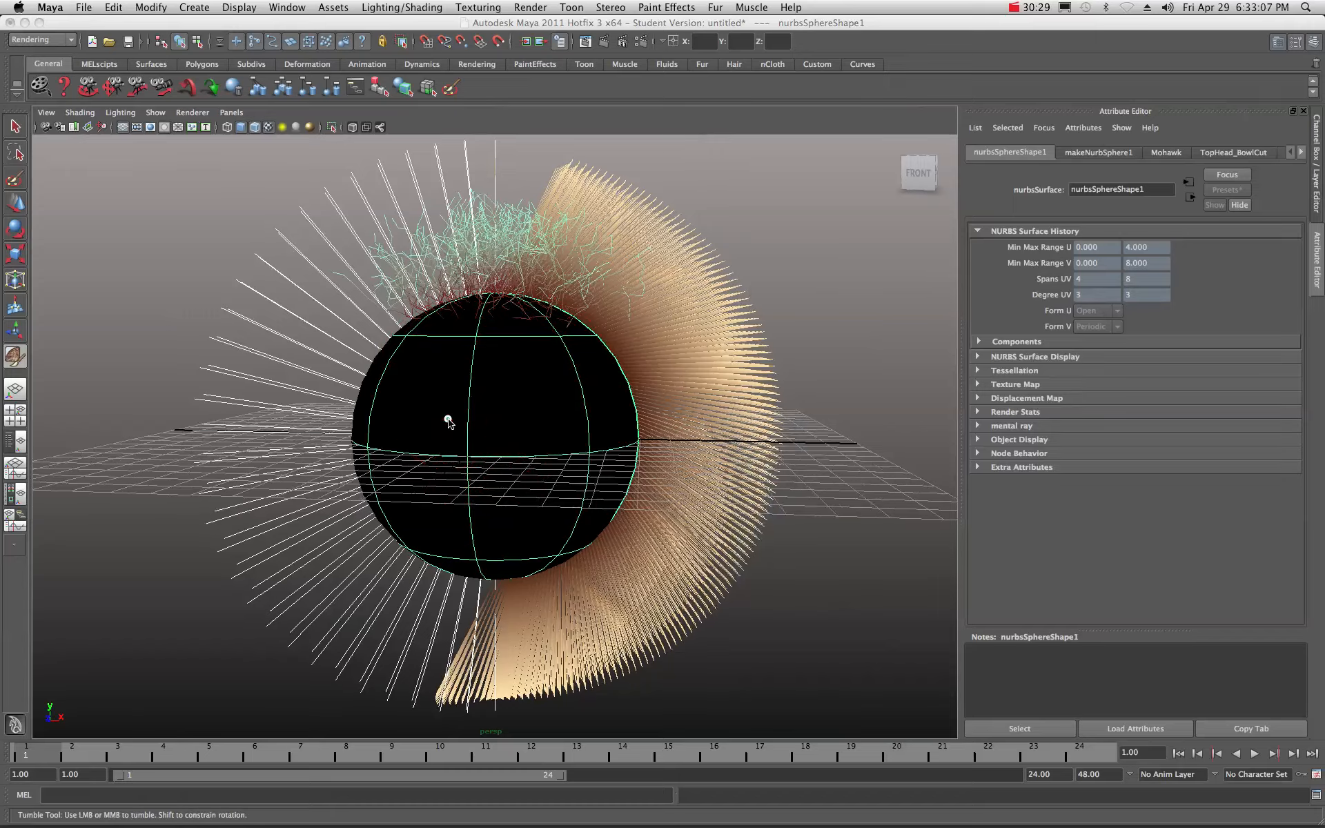
Inspect the fur around the sphere and show the Beard fur description's attributes
alt+drag(447, 421, 540, 455)
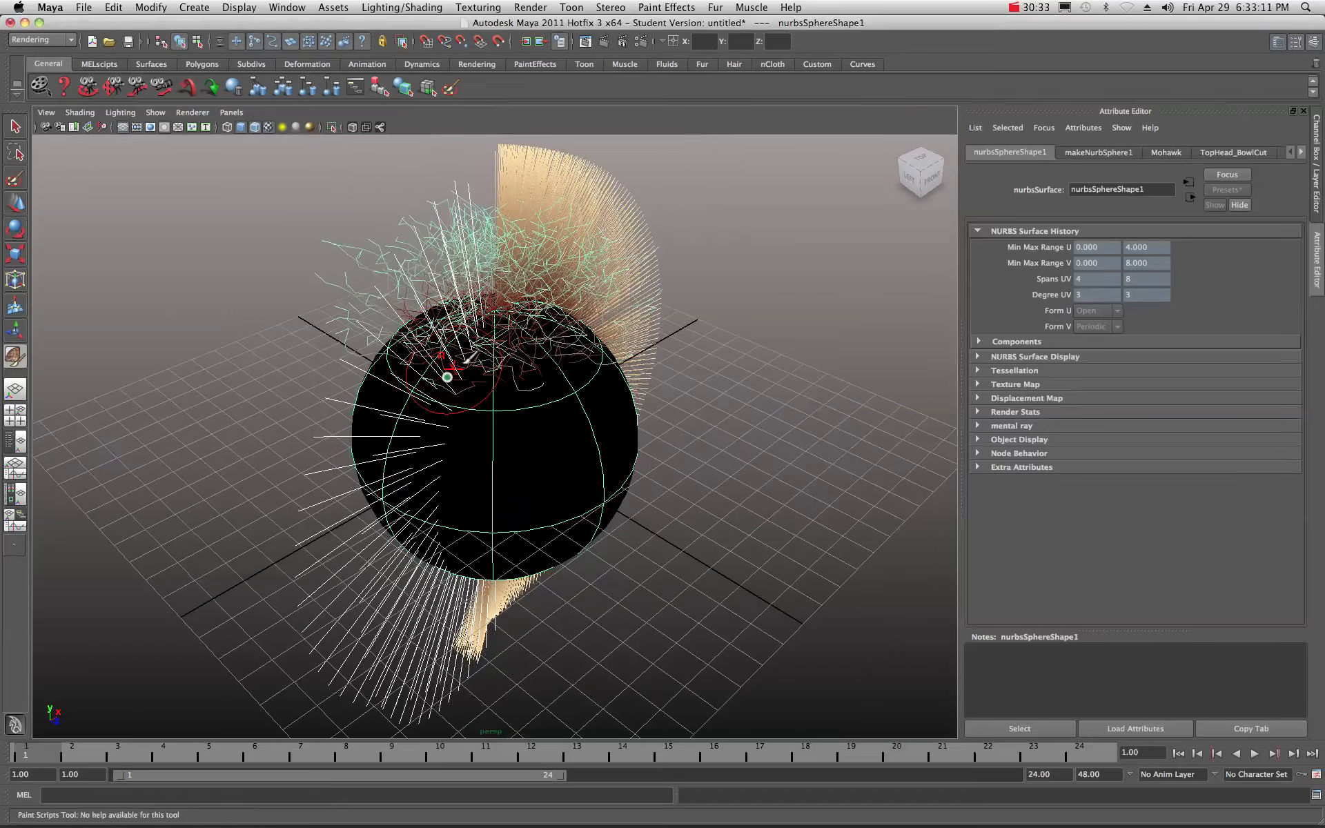
alt+drag(450, 375, 482, 376)
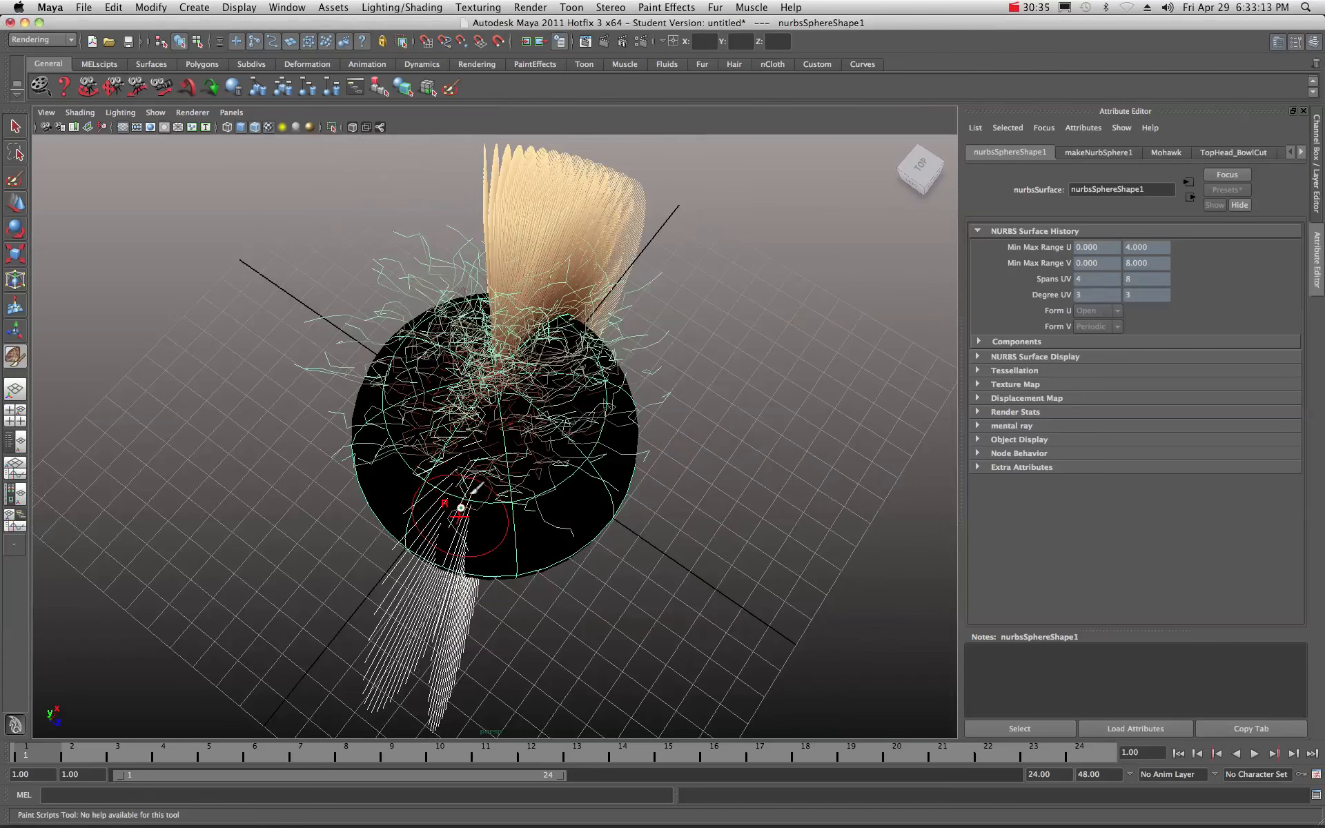
alt+drag(465, 483, 603, 419)
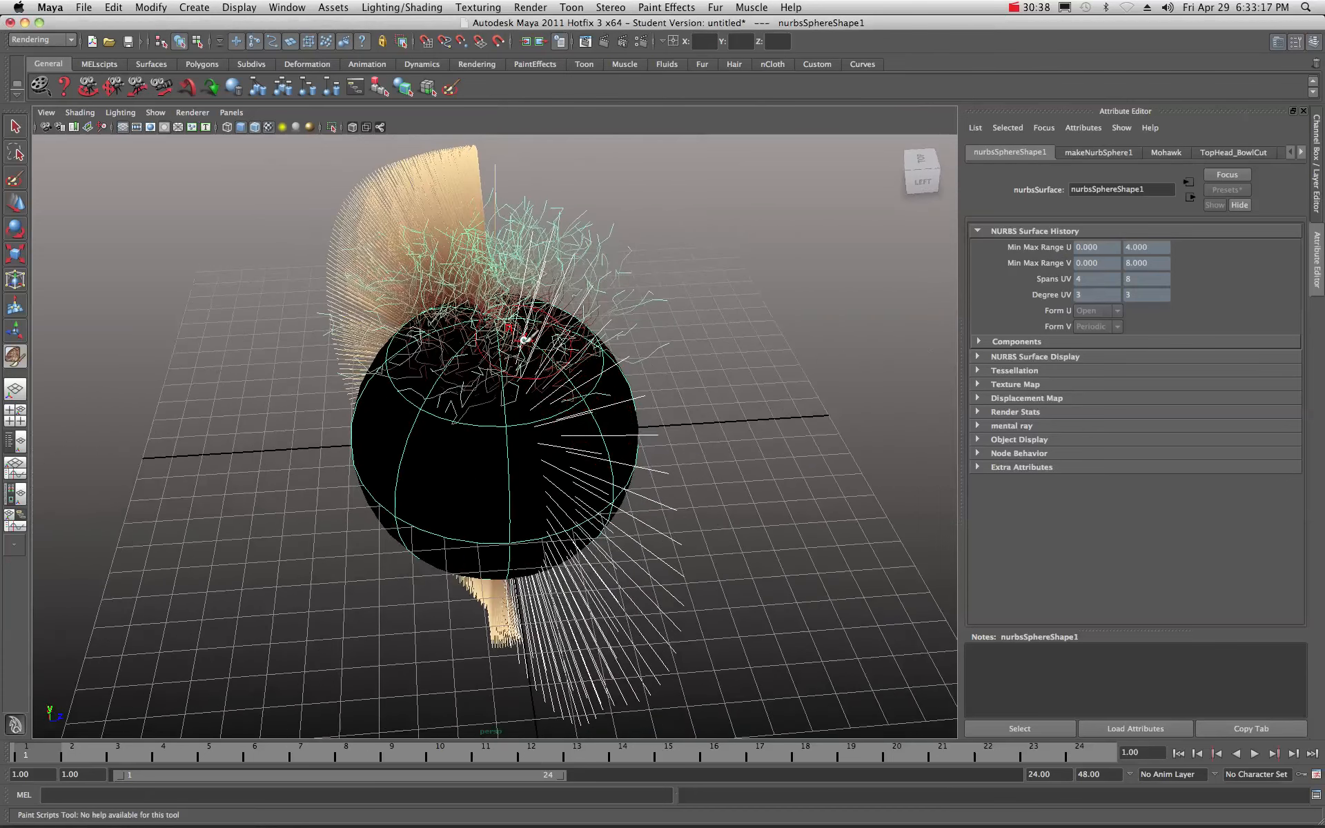
mouse_move(613, 430)
alt+mouse_down()
mouse_move(607, 405)
mouse_move(529, 397)
alt+mouse_up()
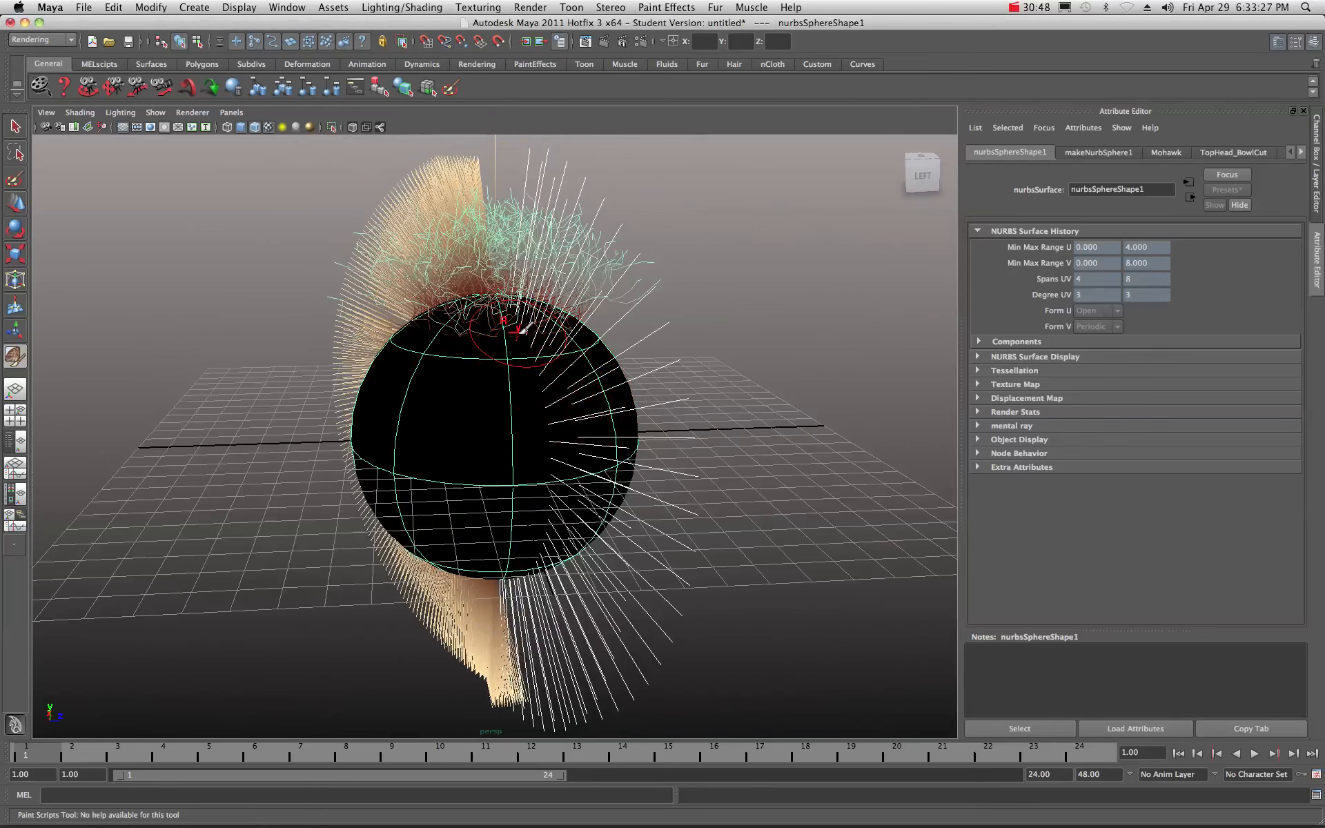
click(1230, 154)
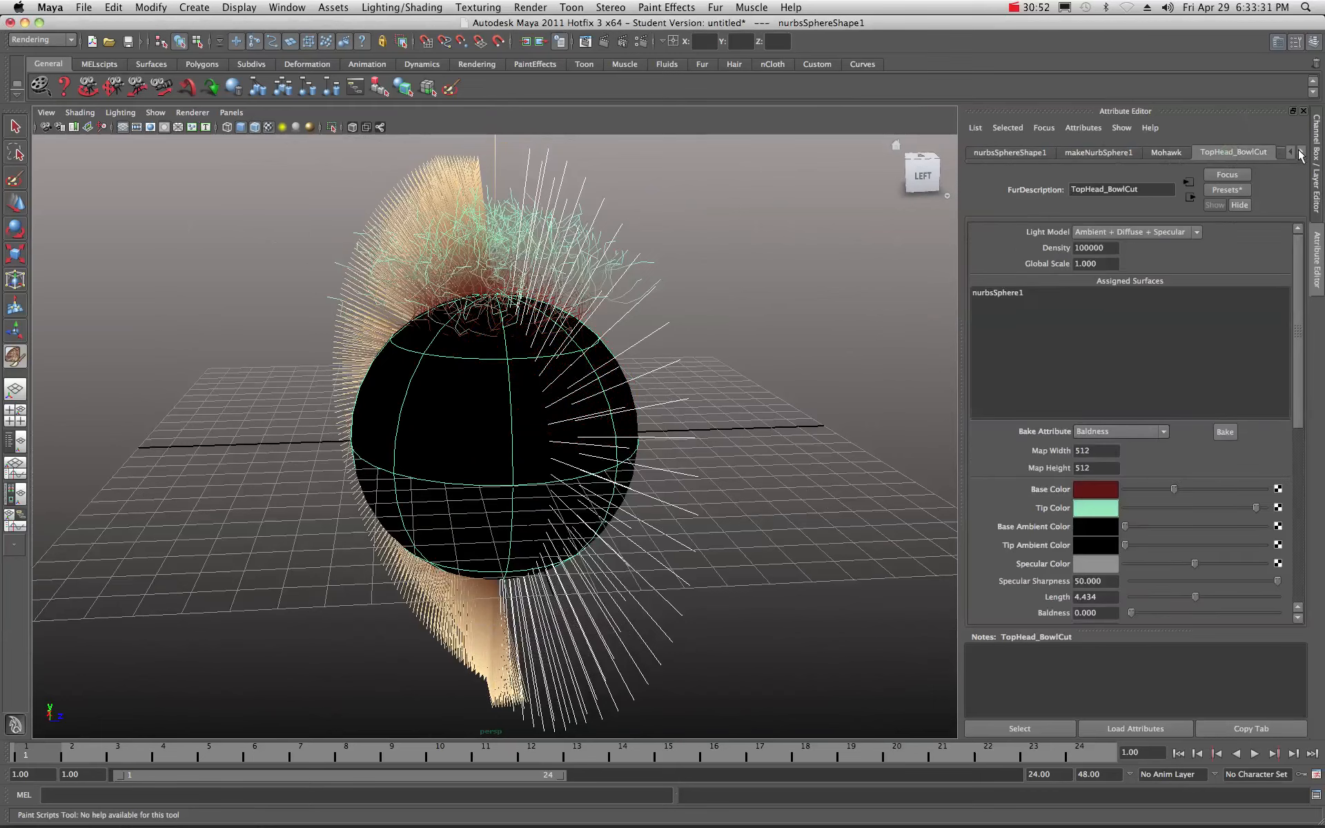
click(1301, 153)
click(1265, 152)
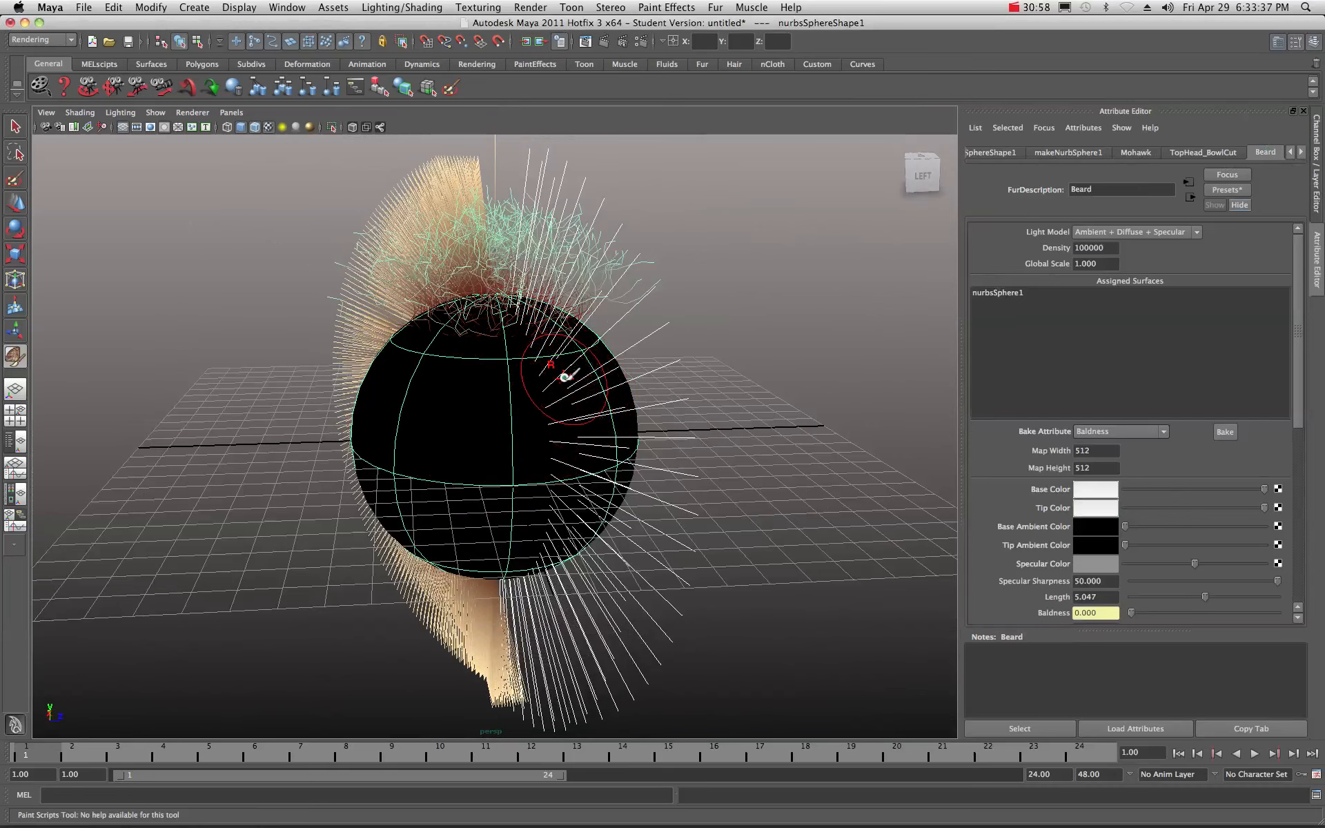
Review the fur attribute and brush settings used for painting the Beard's Baldness, and put both windows away
key(super+grave)
drag(1187, 206, 899, 200)
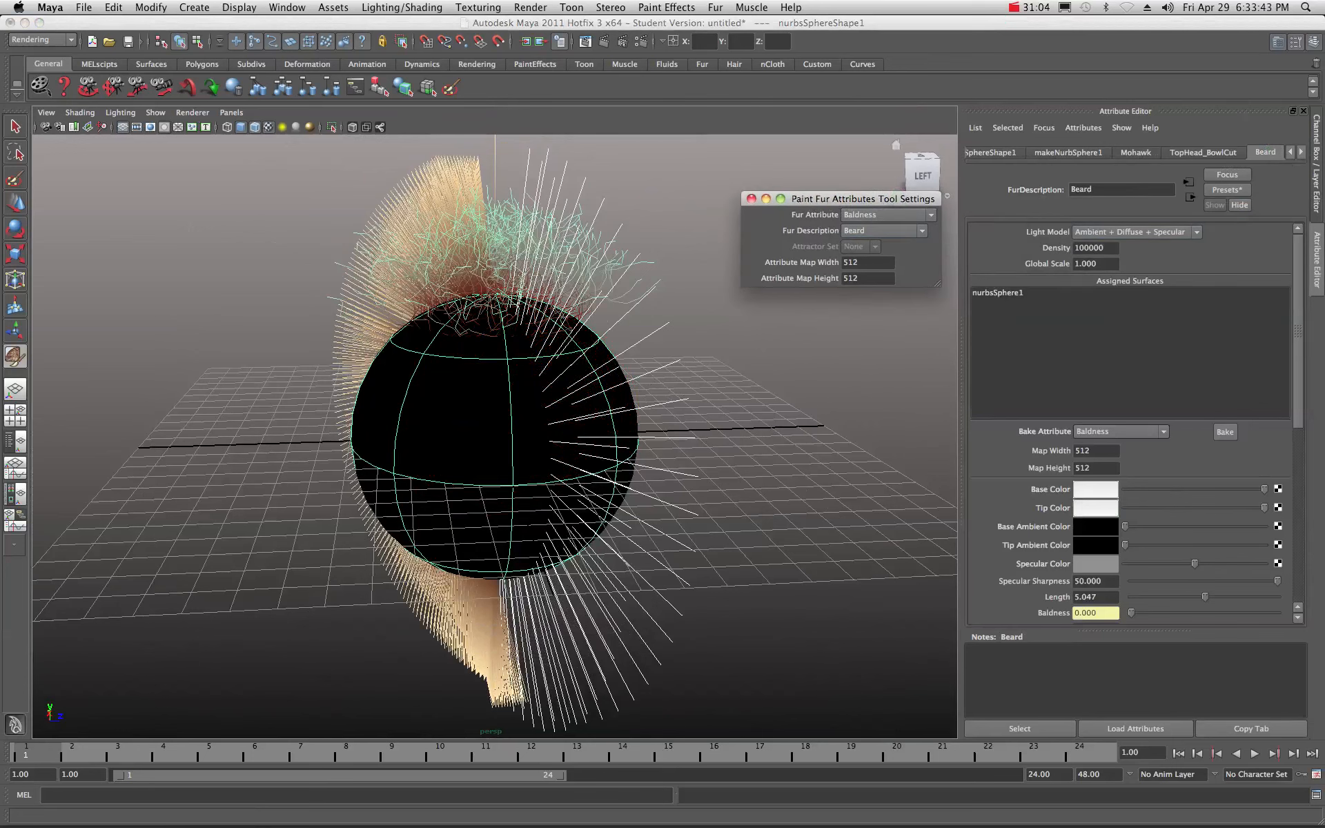
click(1297, 42)
drag(1133, 99, 952, 114)
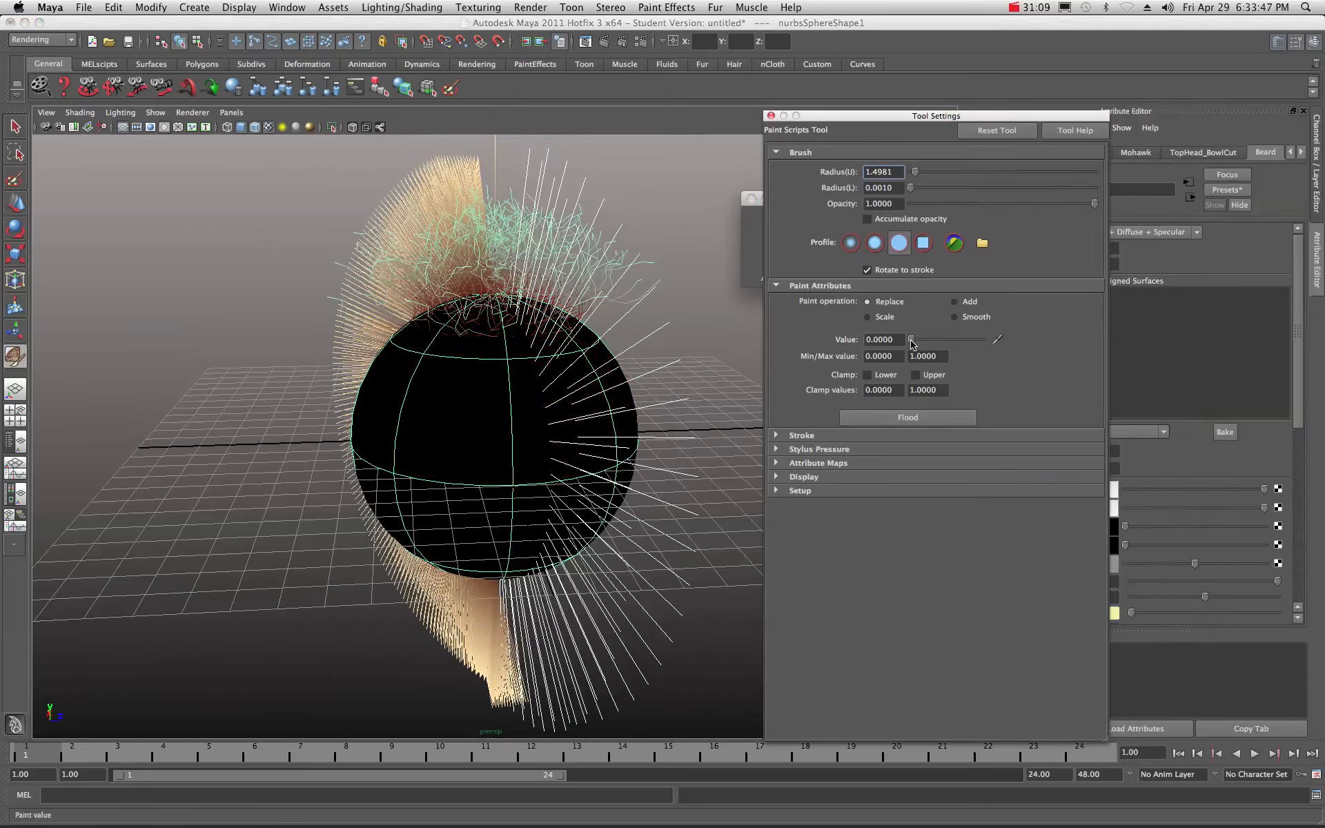
drag(842, 121, 1324, 108)
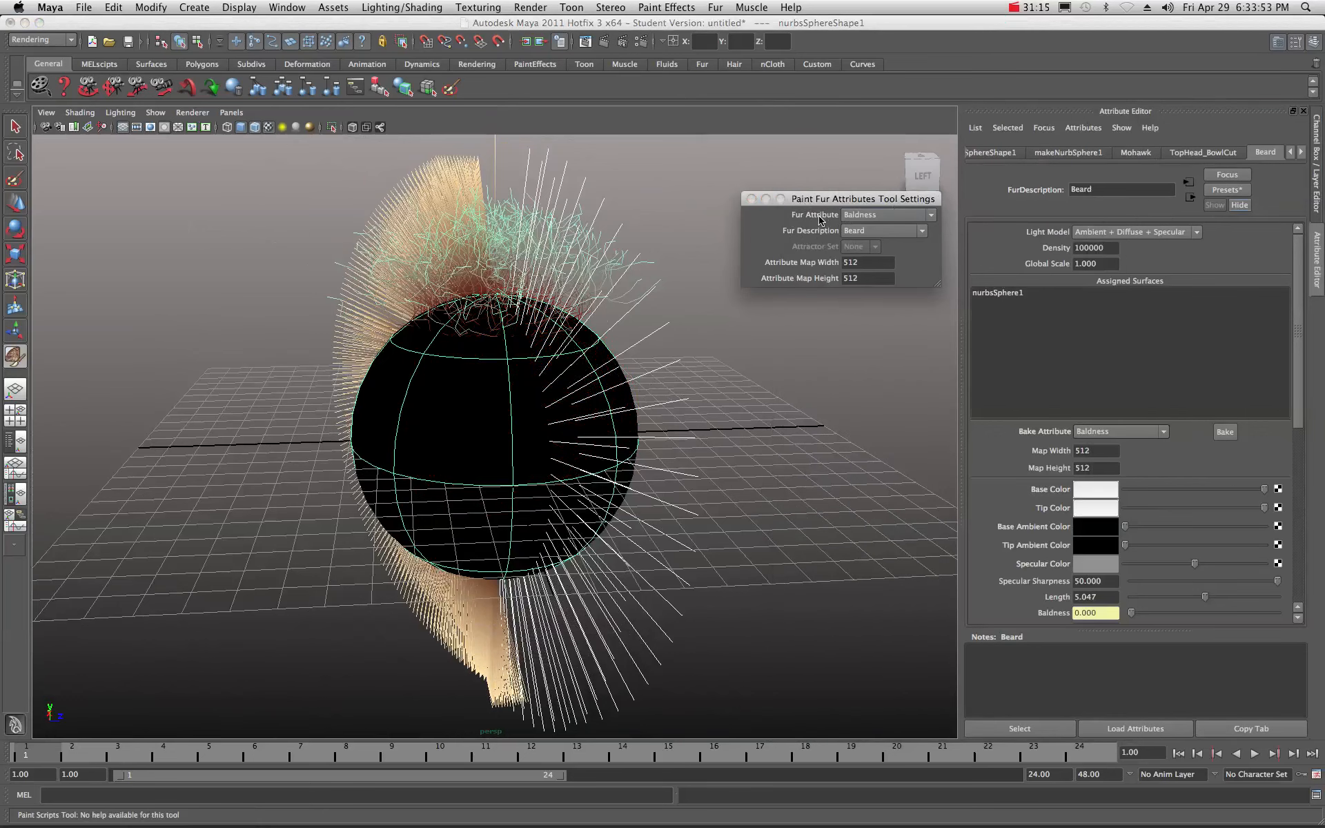
mouse_move(811, 201)
mouse_down()
mouse_move(862, 199)
mouse_move(782, 210)
mouse_up()
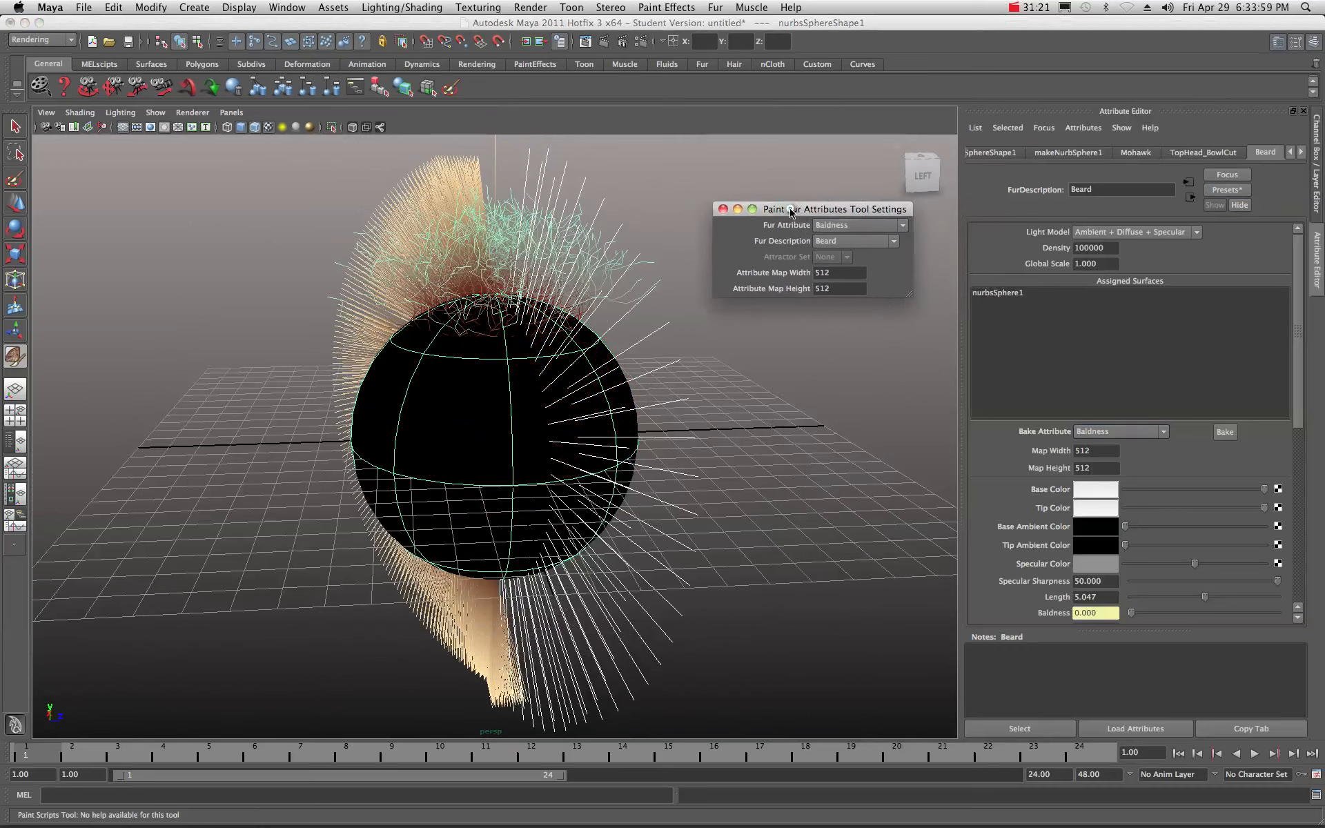
drag(791, 210, 1324, 236)
click(581, 480)
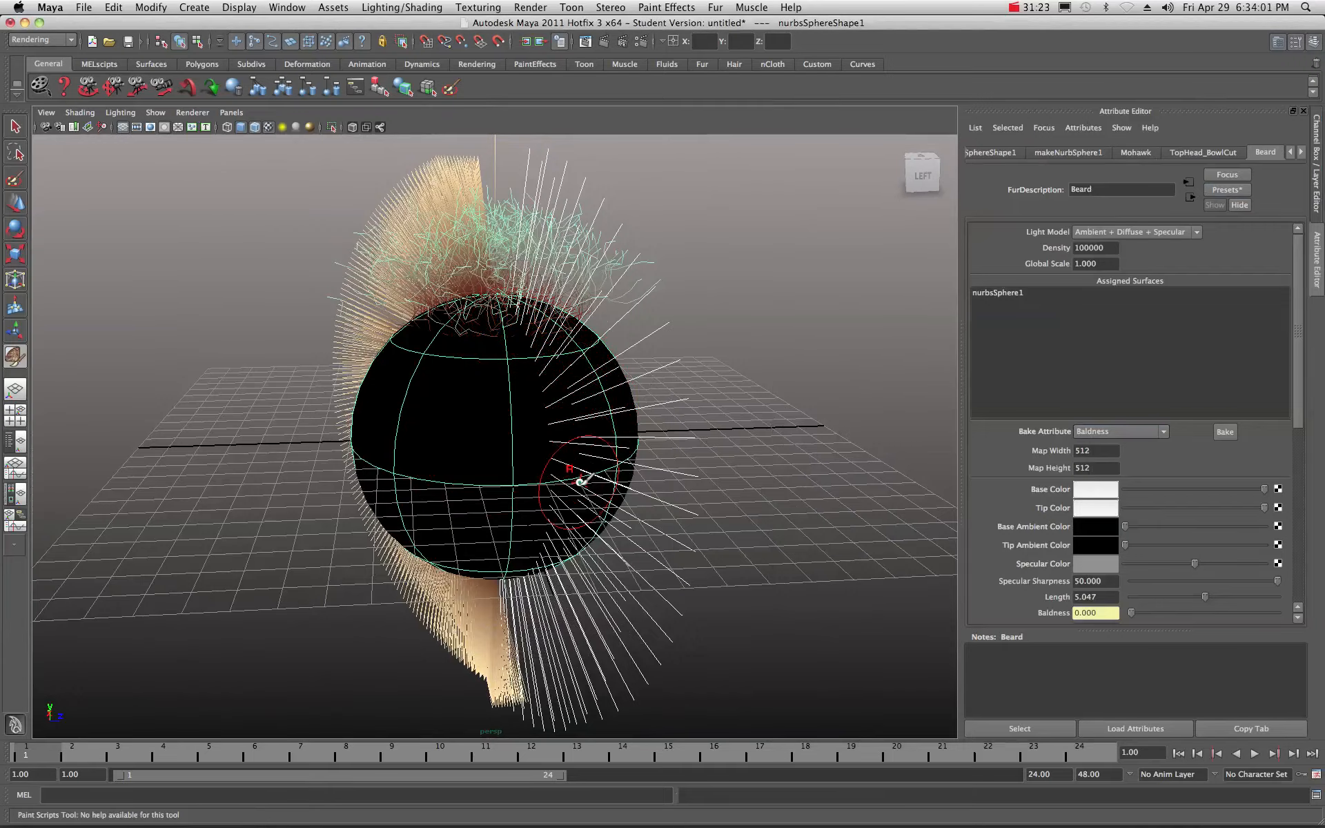
Set the brush's paint value to 1.0 and paint a broad vertical baldness band down the white-haired side of the sphere
mouse_move(590, 436)
alt+mouse_down()
mouse_move(591, 474)
mouse_move(511, 432)
mouse_move(511, 345)
mouse_move(435, 349)
mouse_move(453, 400)
mouse_move(517, 423)
alt+mouse_up()
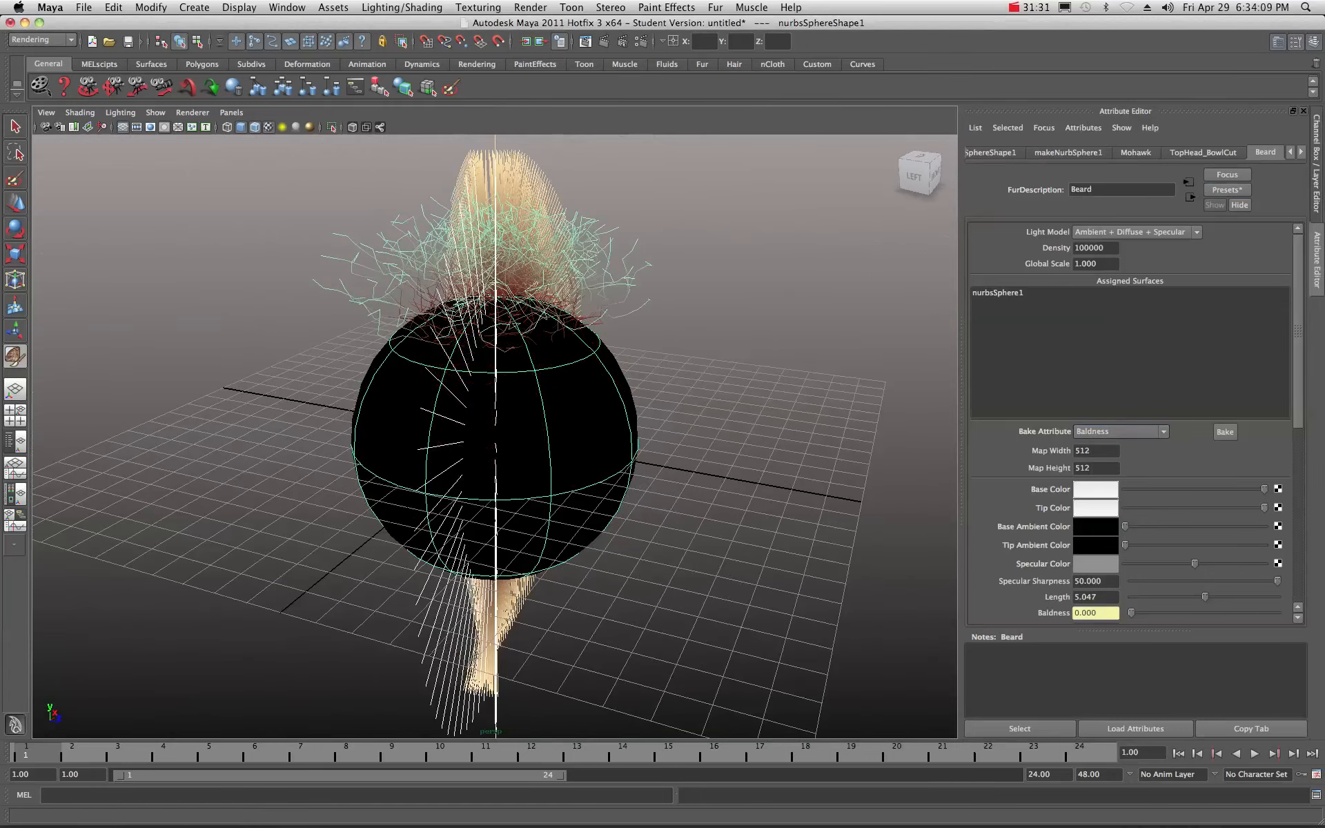
click(1296, 41)
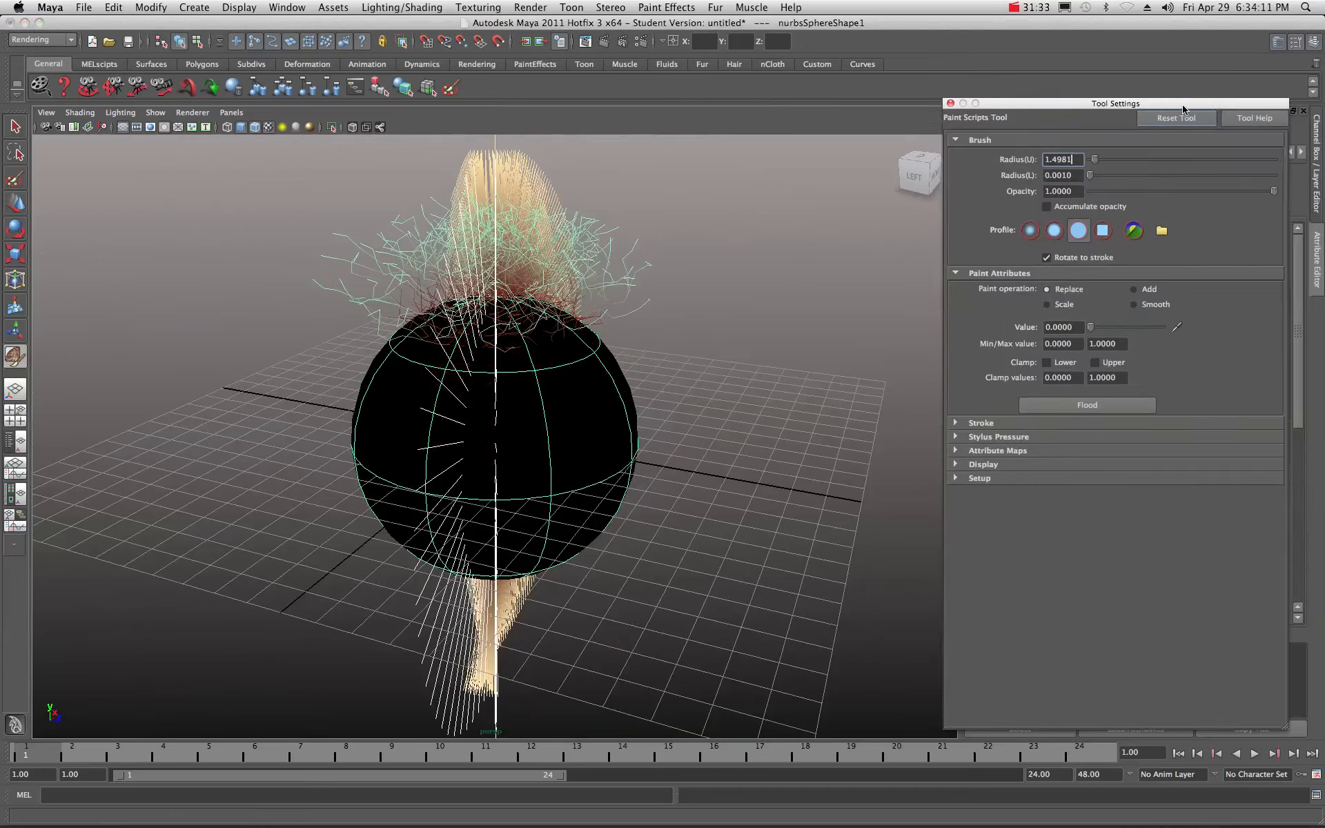
drag(1202, 104, 923, 116)
drag(809, 343, 919, 343)
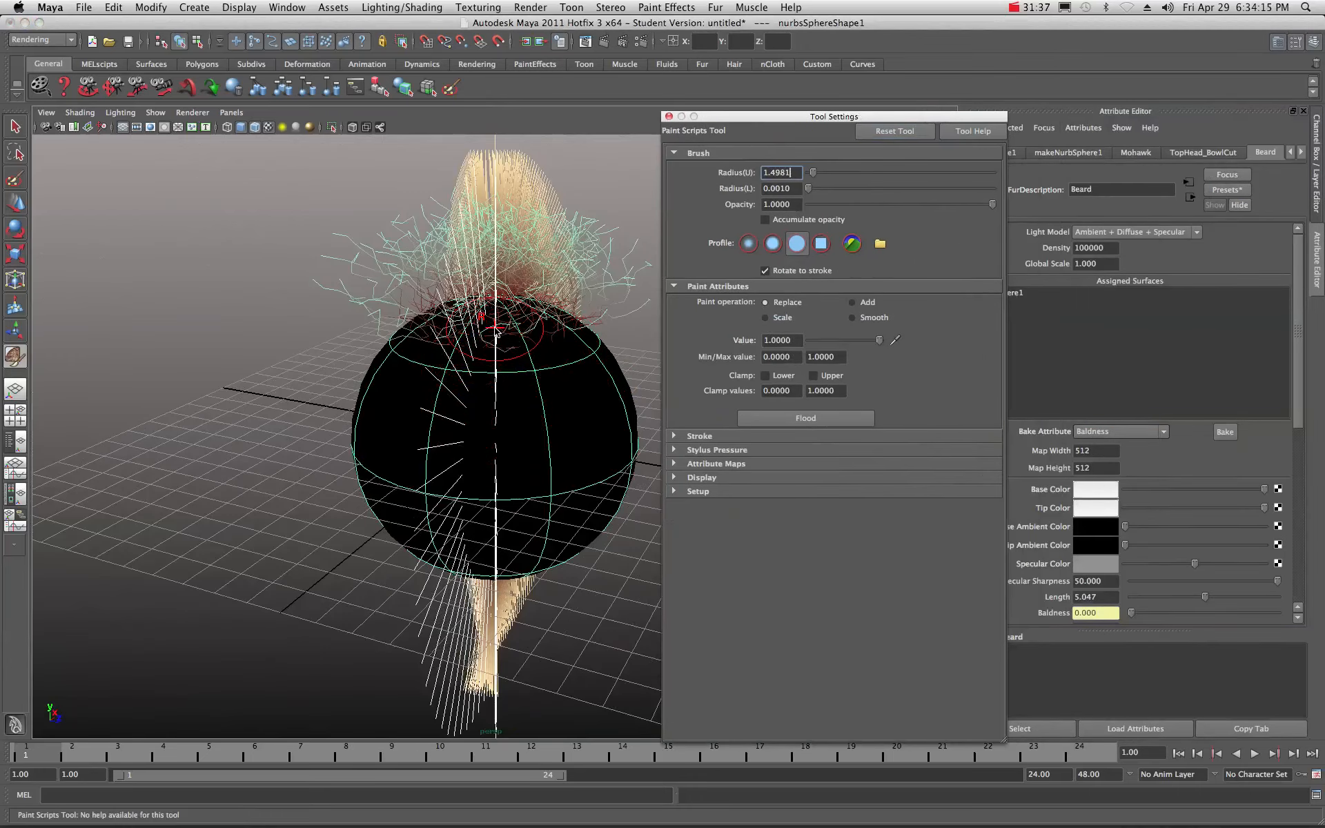
mouse_move(496, 330)
mouse_down()
mouse_move(442, 418)
mouse_move(461, 405)
mouse_move(458, 518)
mouse_move(437, 524)
mouse_move(473, 414)
mouse_move(446, 410)
mouse_move(449, 473)
mouse_move(448, 379)
mouse_move(447, 392)
mouse_move(539, 379)
mouse_move(423, 376)
mouse_up()
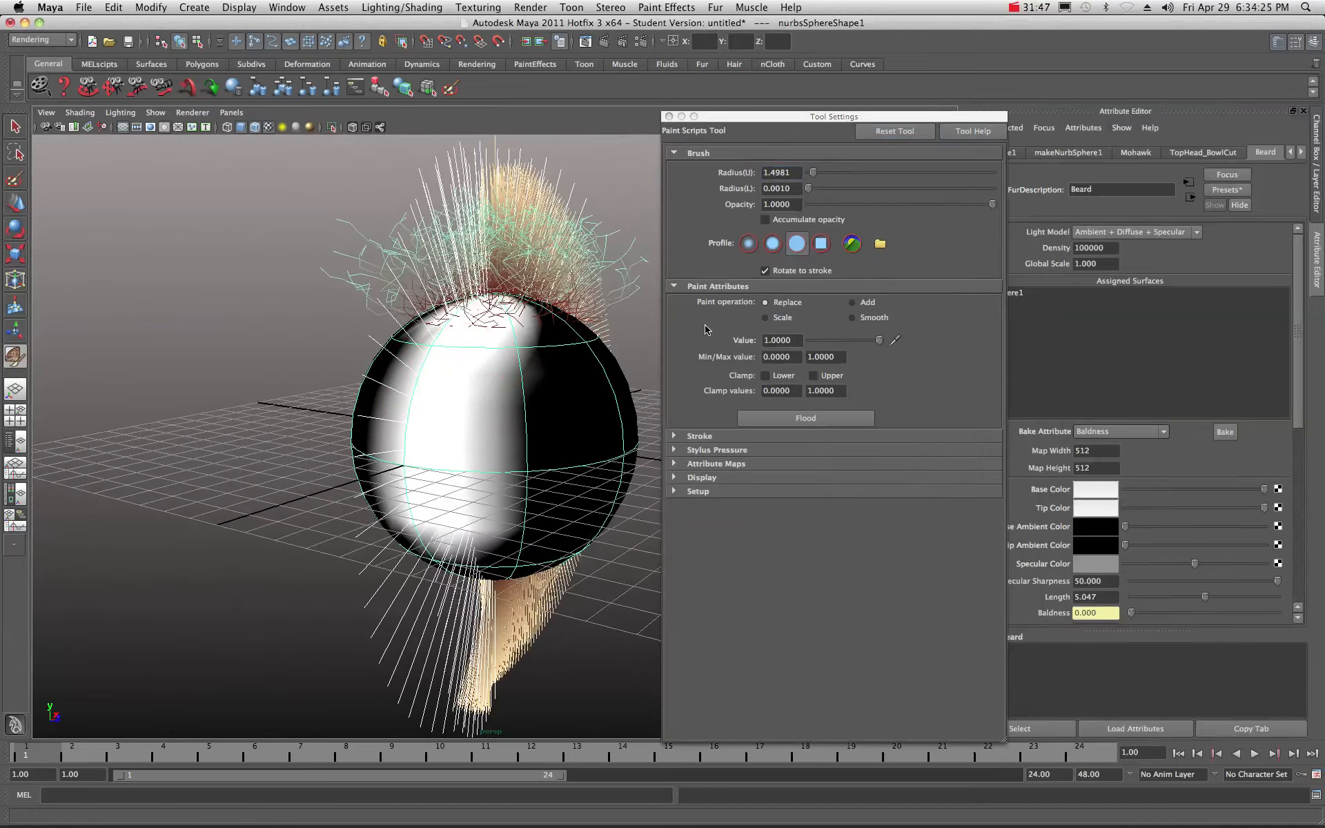
Set the brush's paint value to 0, close the brush settings and bring up the Paint Fur Attributes settings
click(875, 339)
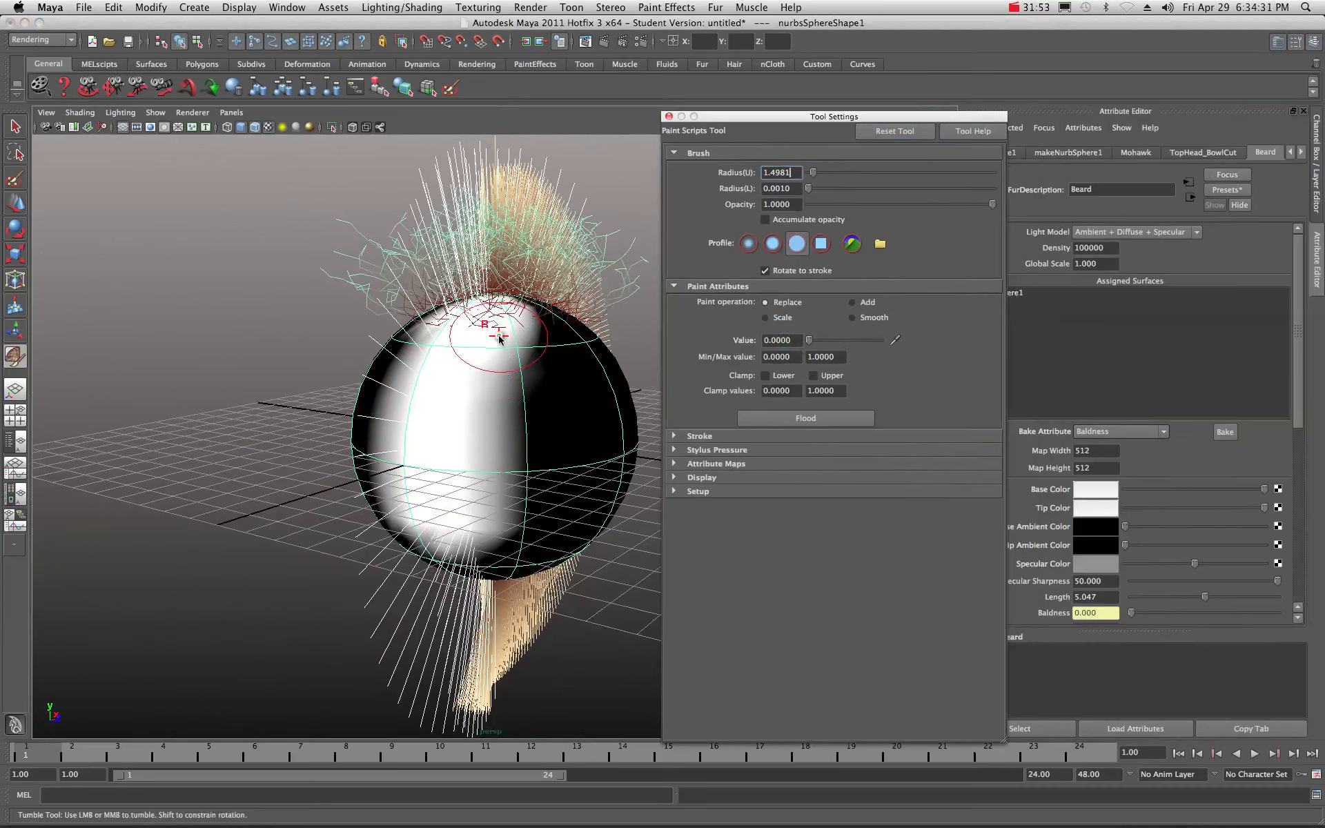
alt+drag(499, 338, 376, 228)
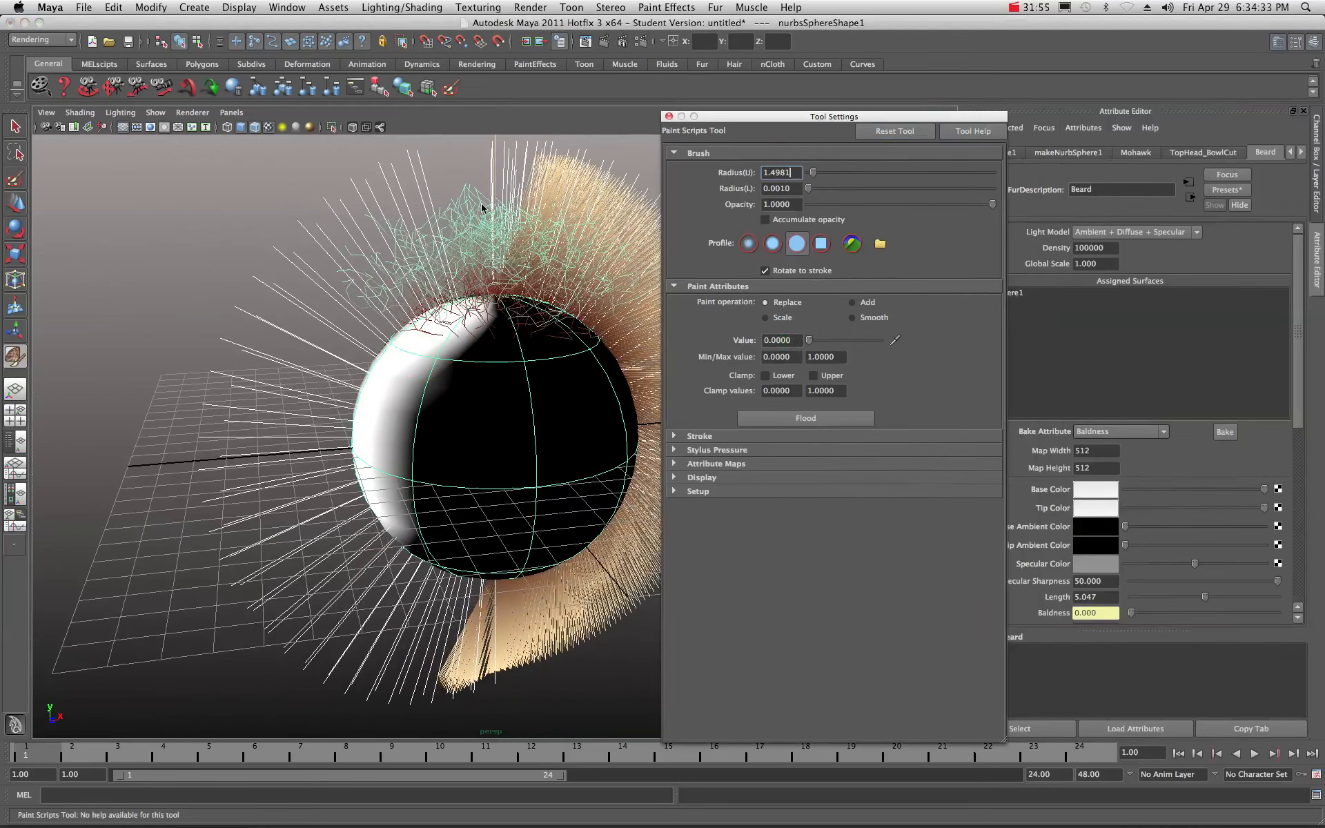
click(669, 117)
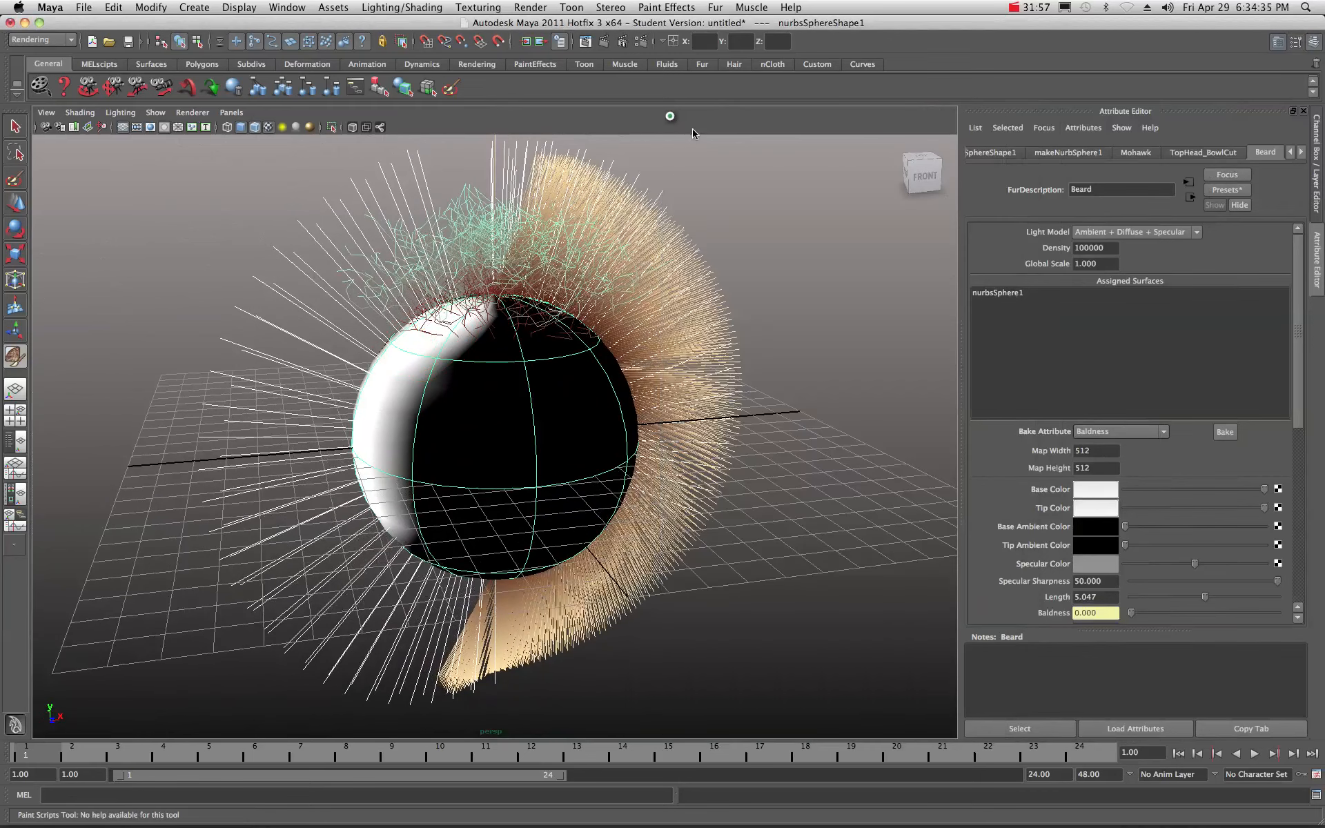
key(super+grave)
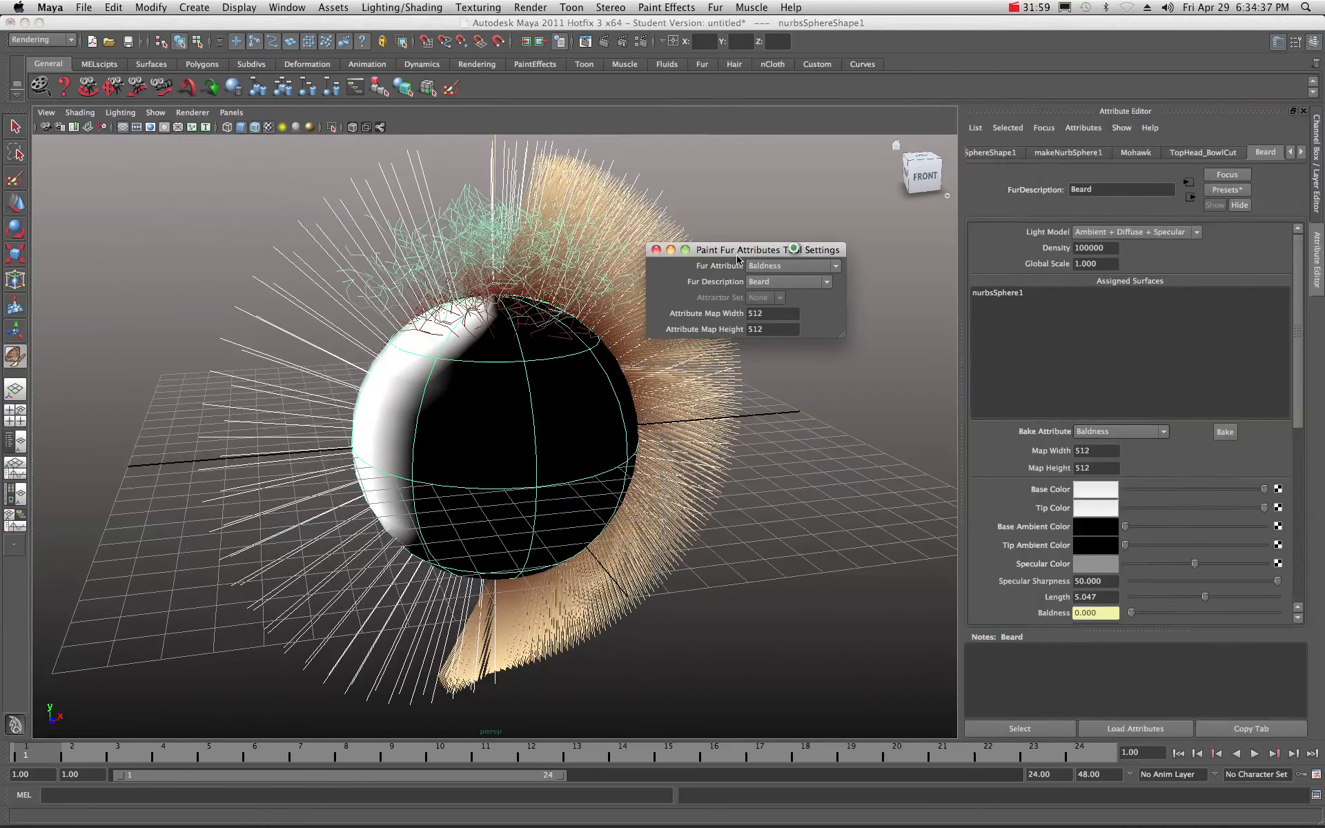
Close the fur paint settings, select the white Beard fur on the sphere and bake its Baldness attribute
click(656, 251)
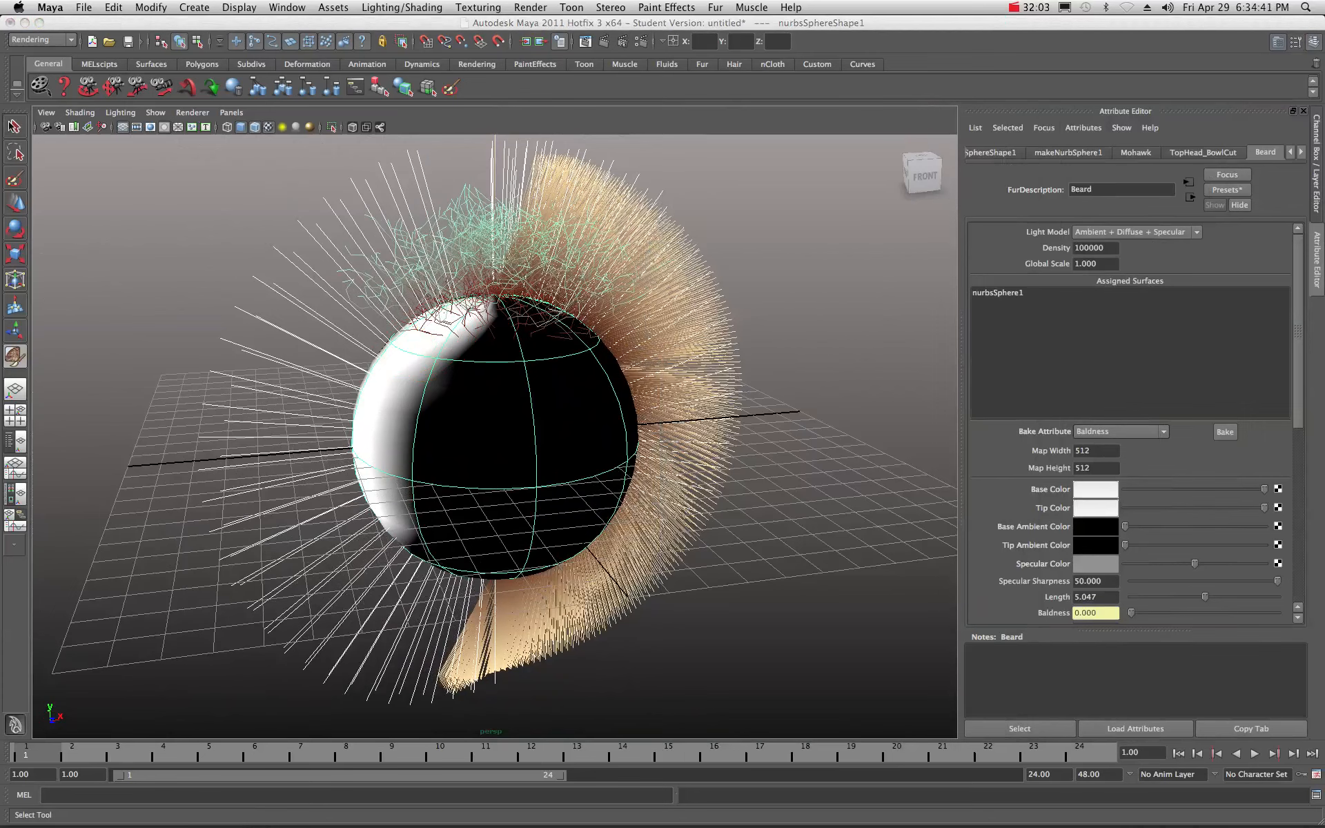
key(q)
click(154, 216)
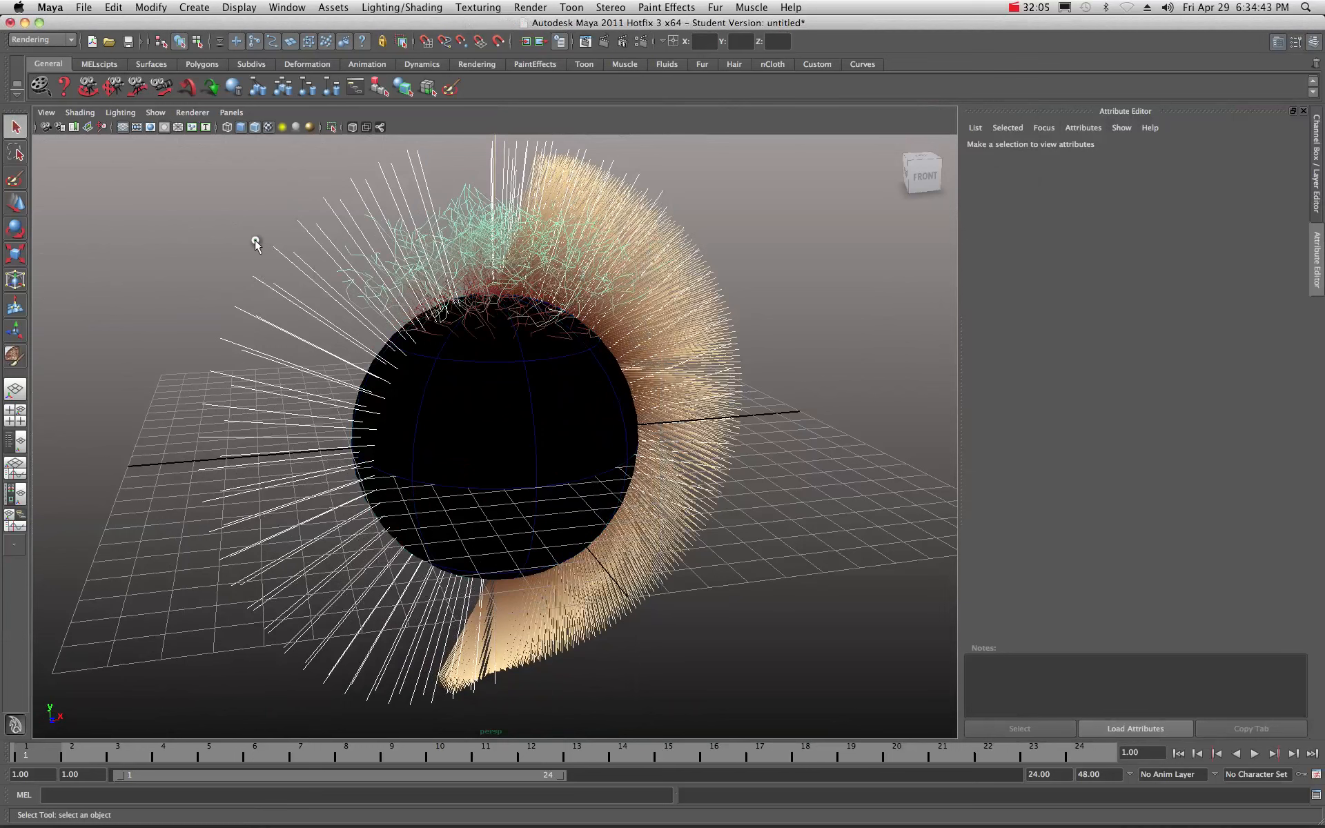
drag(288, 266, 287, 262)
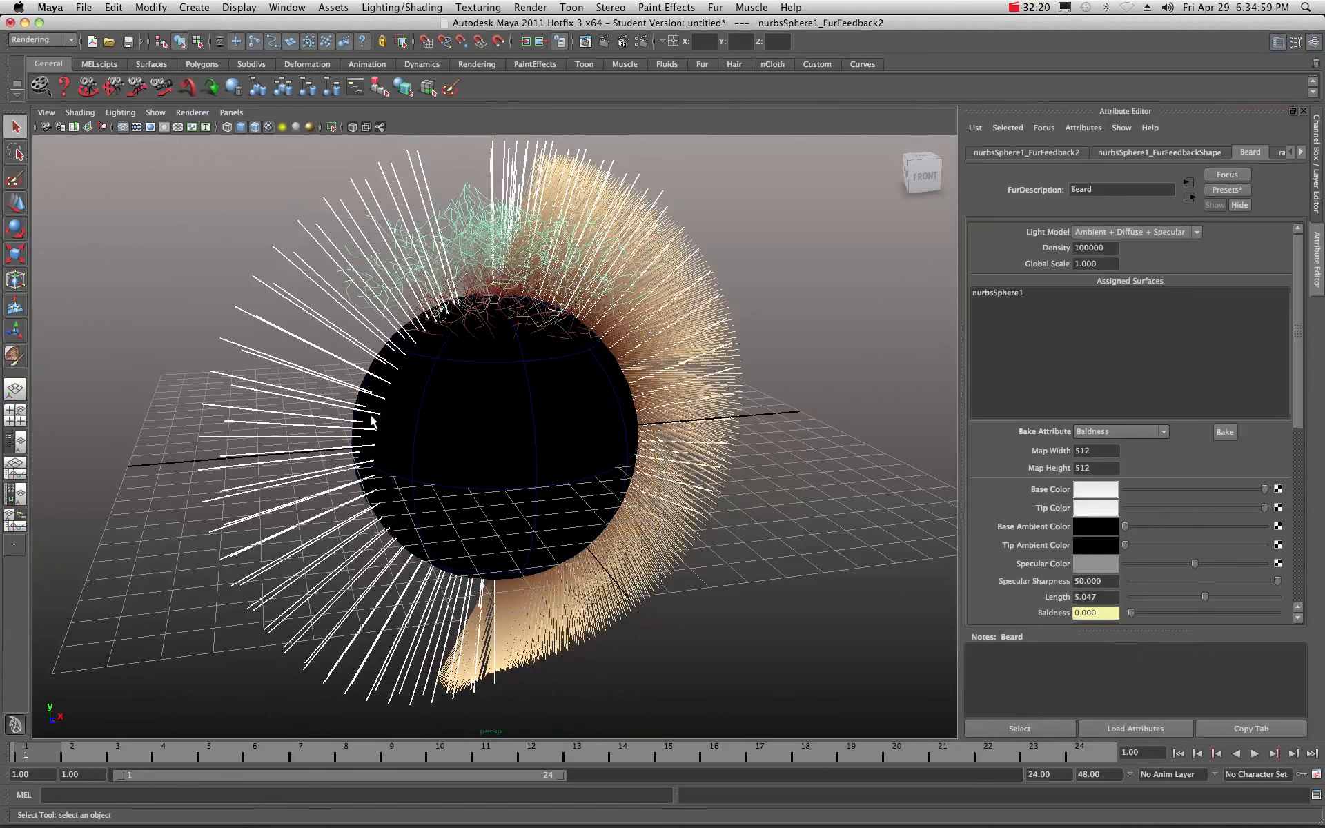
click(1226, 432)
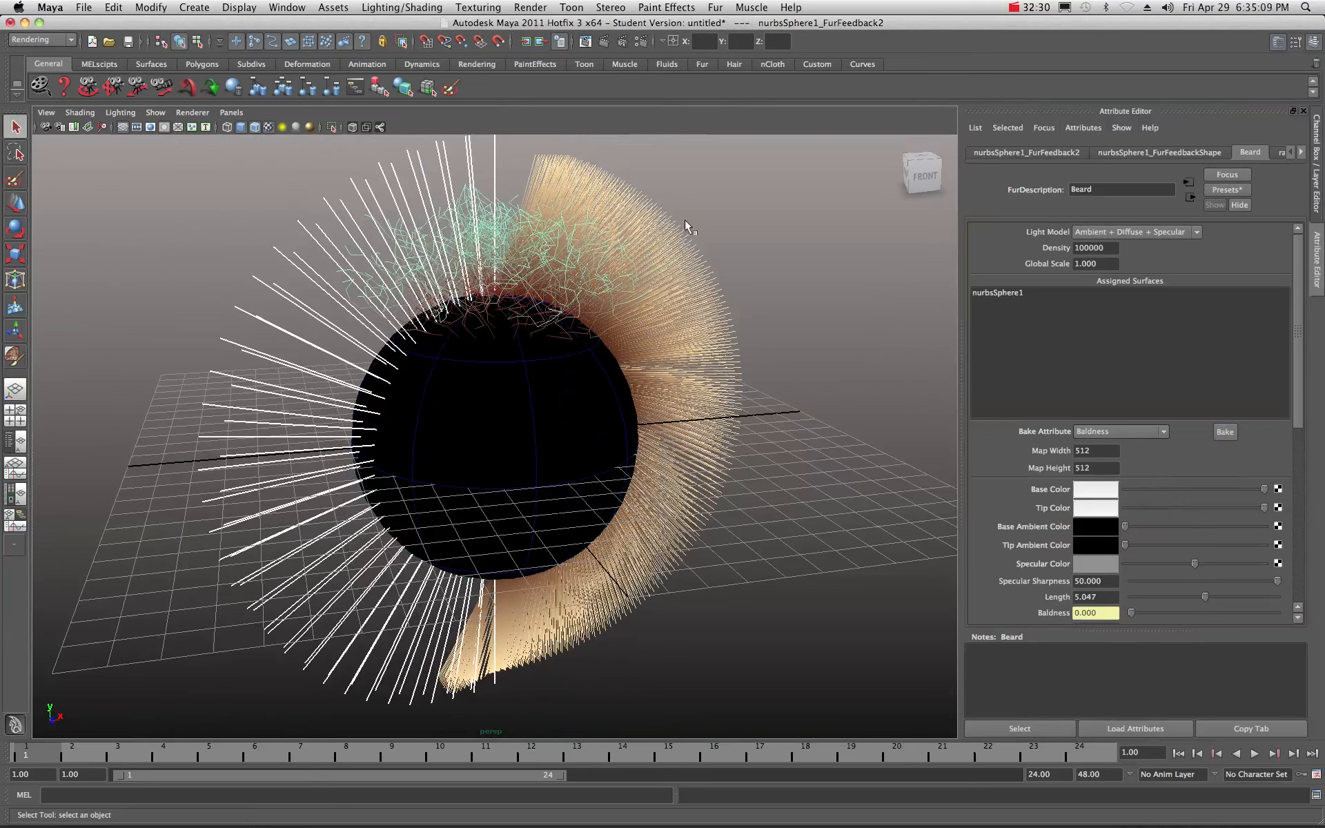
Bring up the Paint Fur Attributes Tool settings, set the fur description to Beard for Baldness and put the attribute window away
click(715, 8)
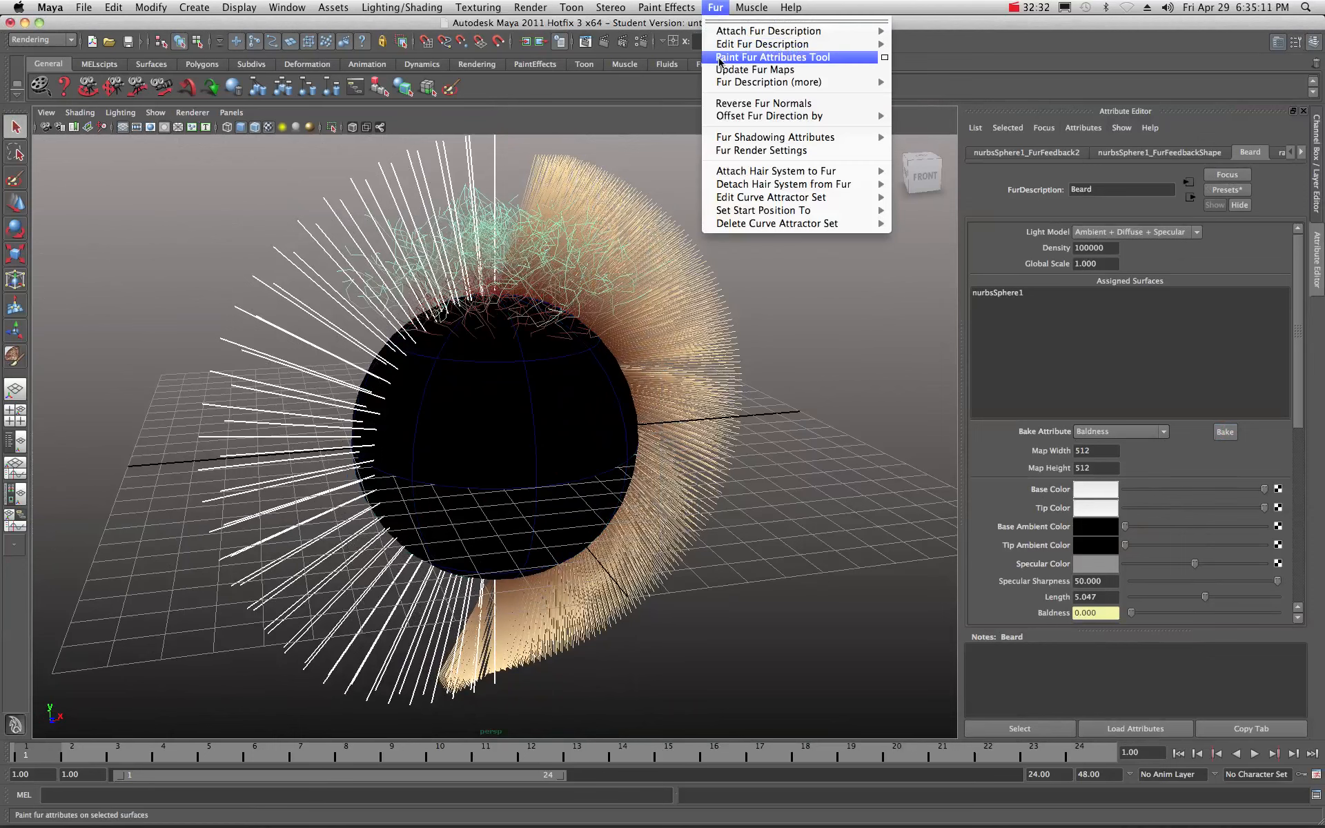
click(885, 58)
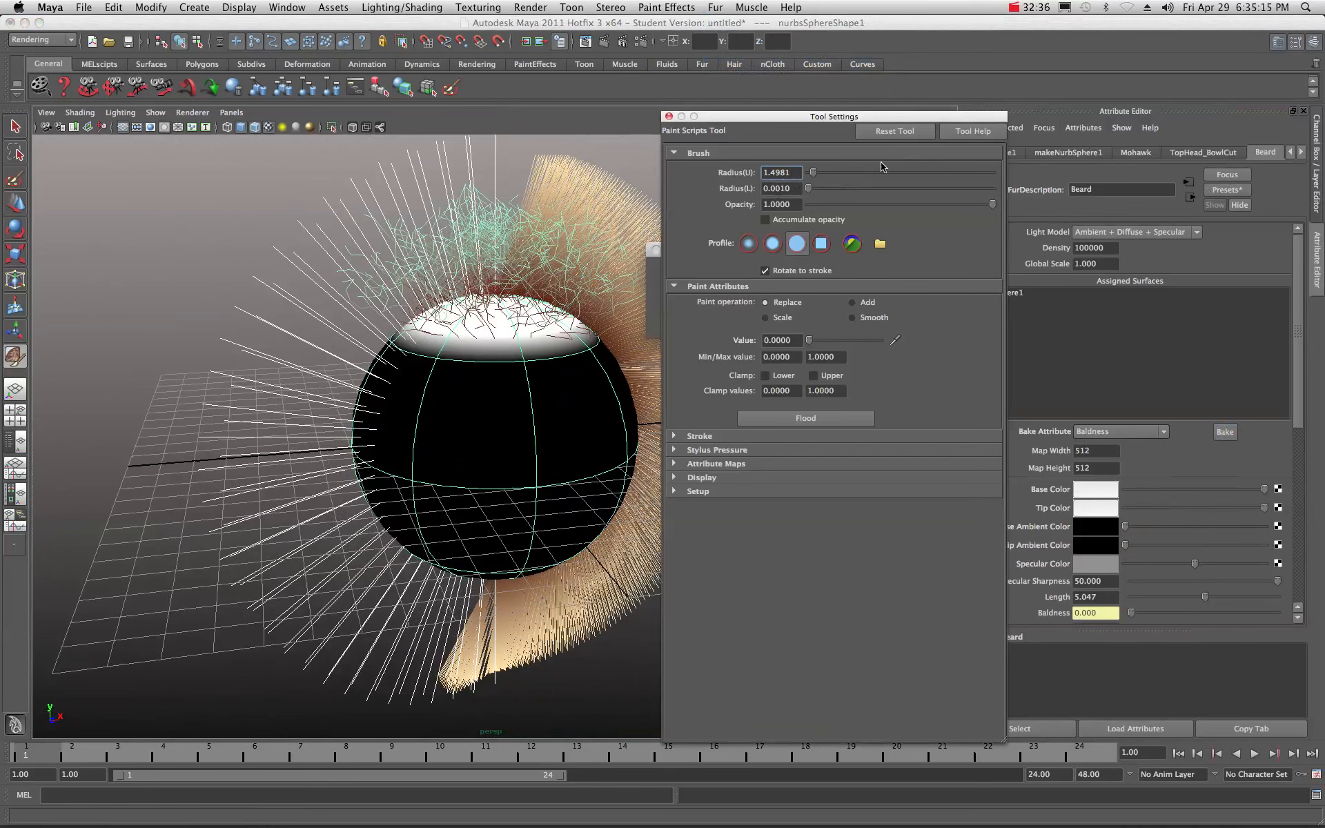
drag(797, 122, 966, 102)
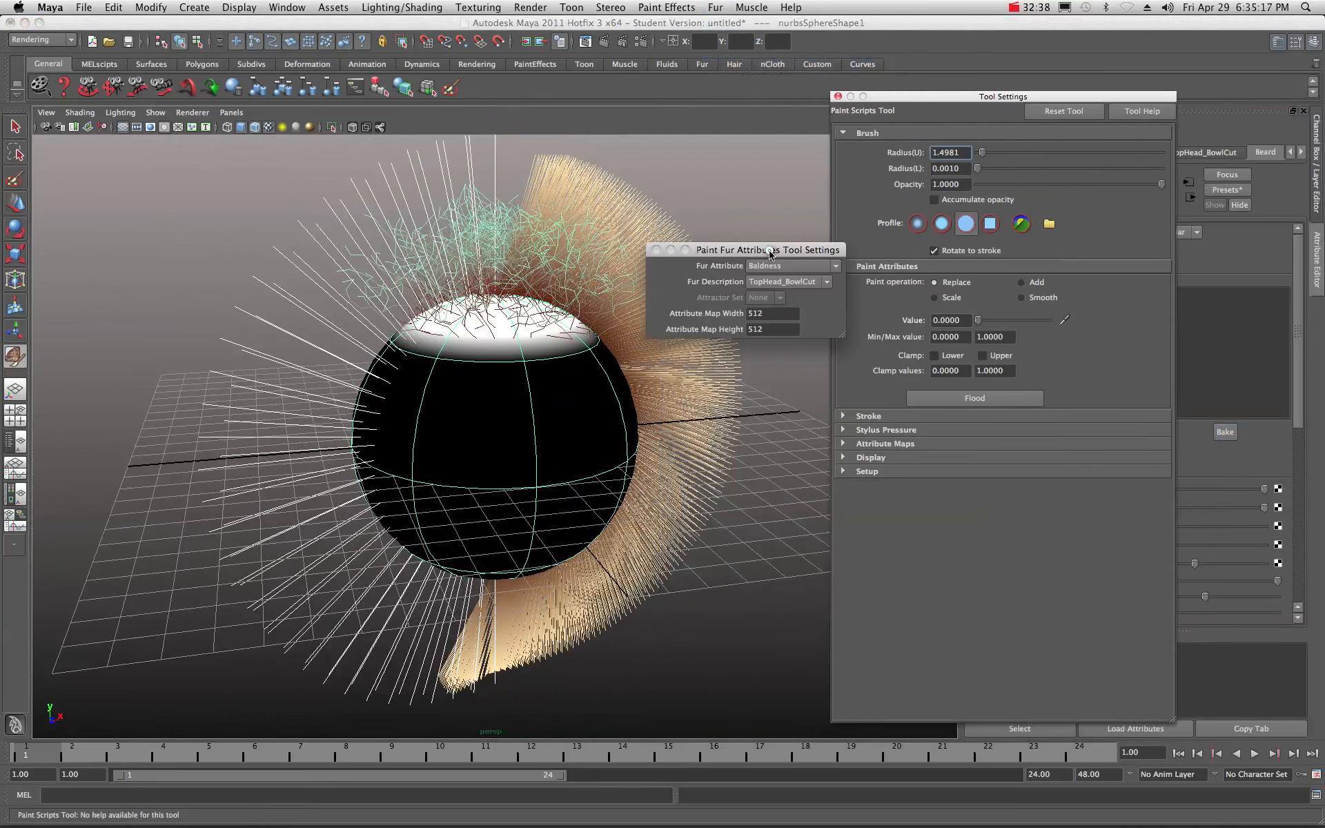
drag(772, 250, 685, 218)
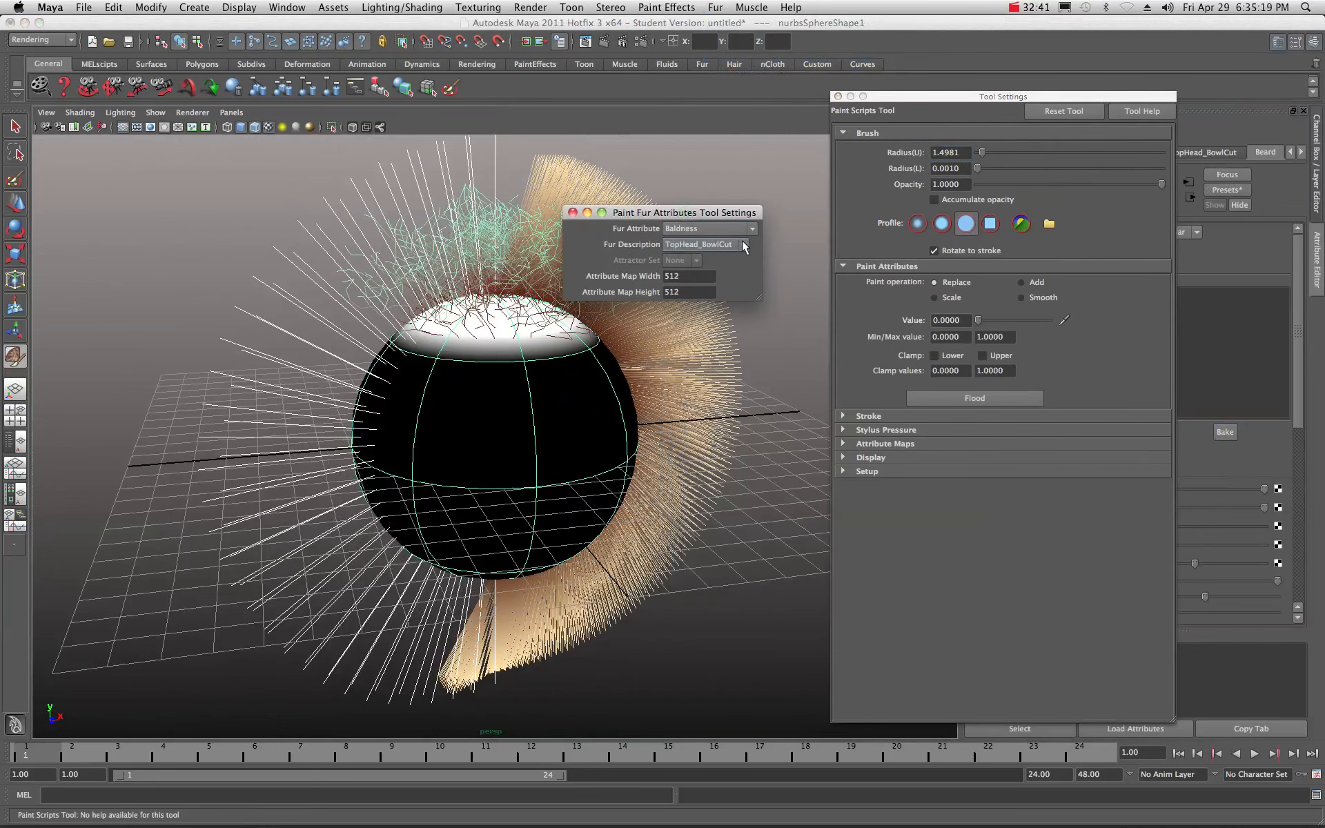
click(744, 245)
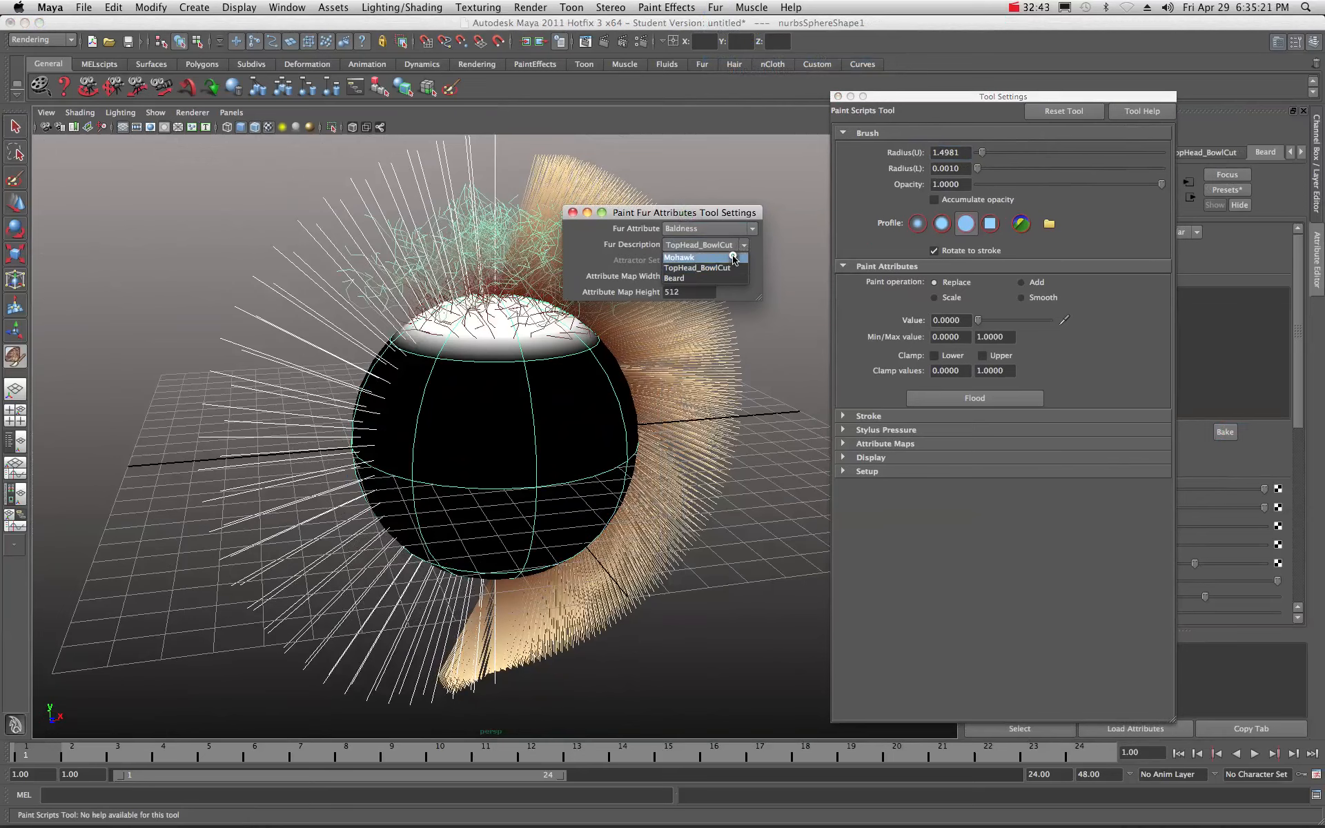
click(688, 278)
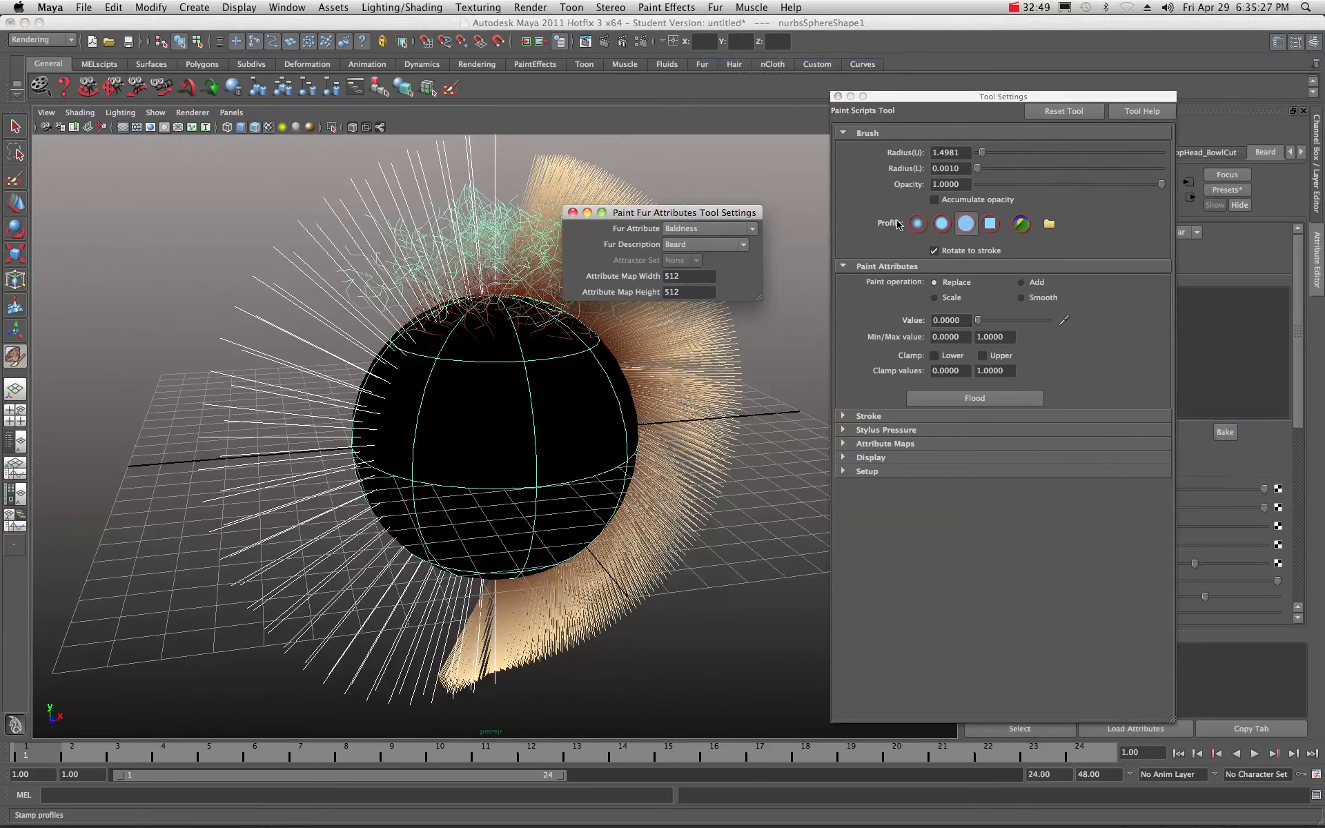
drag(718, 219, 1292, 218)
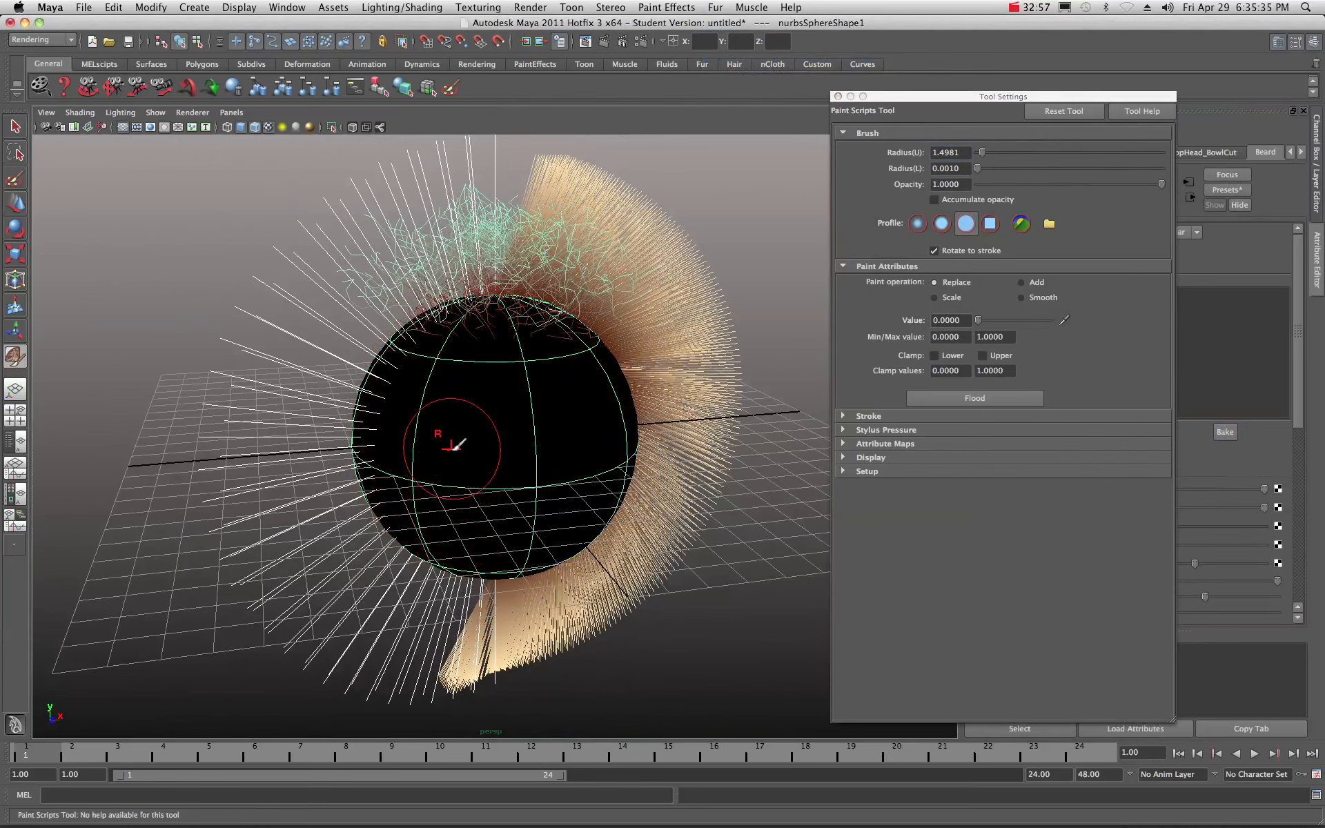
Leave the paint tool, select the white Beard fur and delete it from the sphere
mouse_move(459, 438)
alt+mouse_down()
mouse_move(449, 446)
mouse_move(524, 439)
alt+mouse_up()
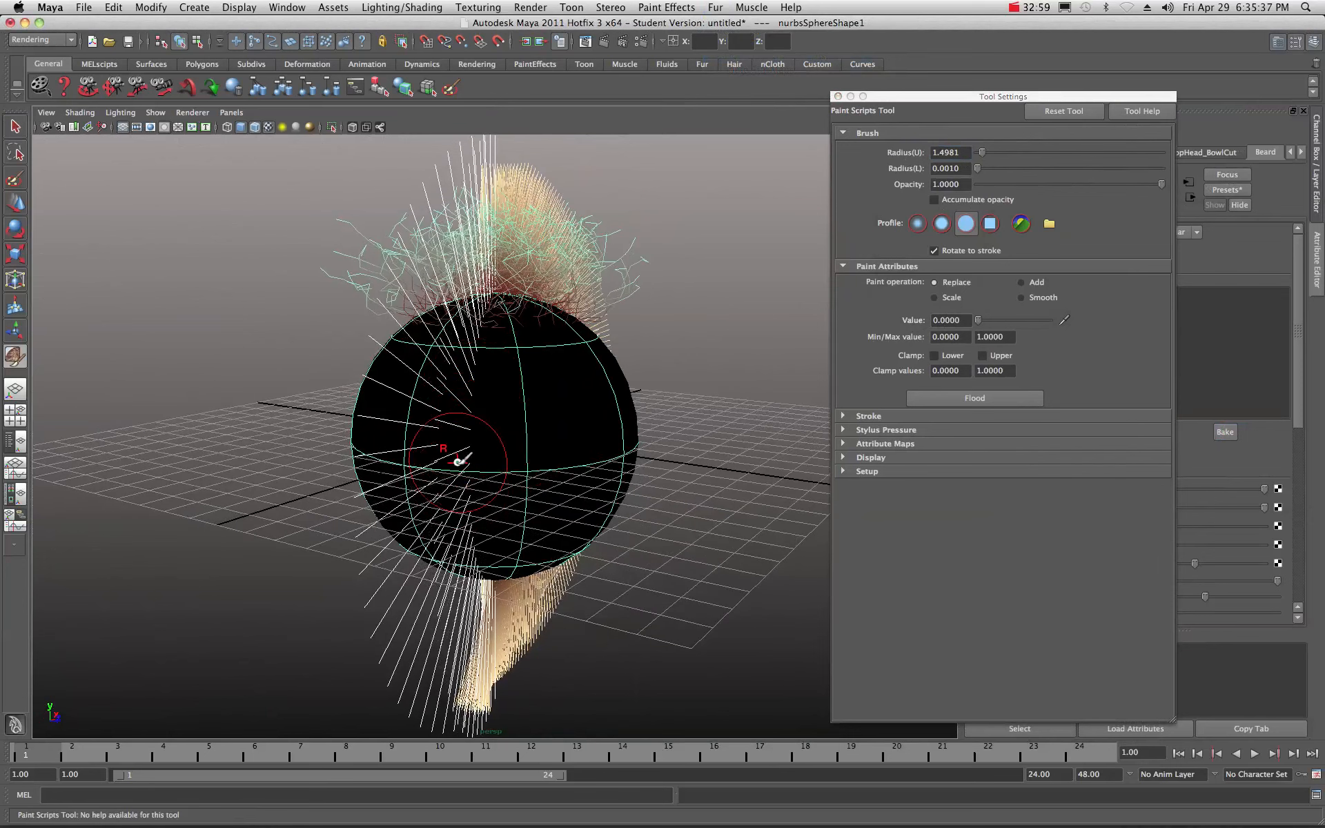
mouse_move(509, 361)
alt+mouse_down()
mouse_move(488, 361)
mouse_move(556, 375)
alt+mouse_up()
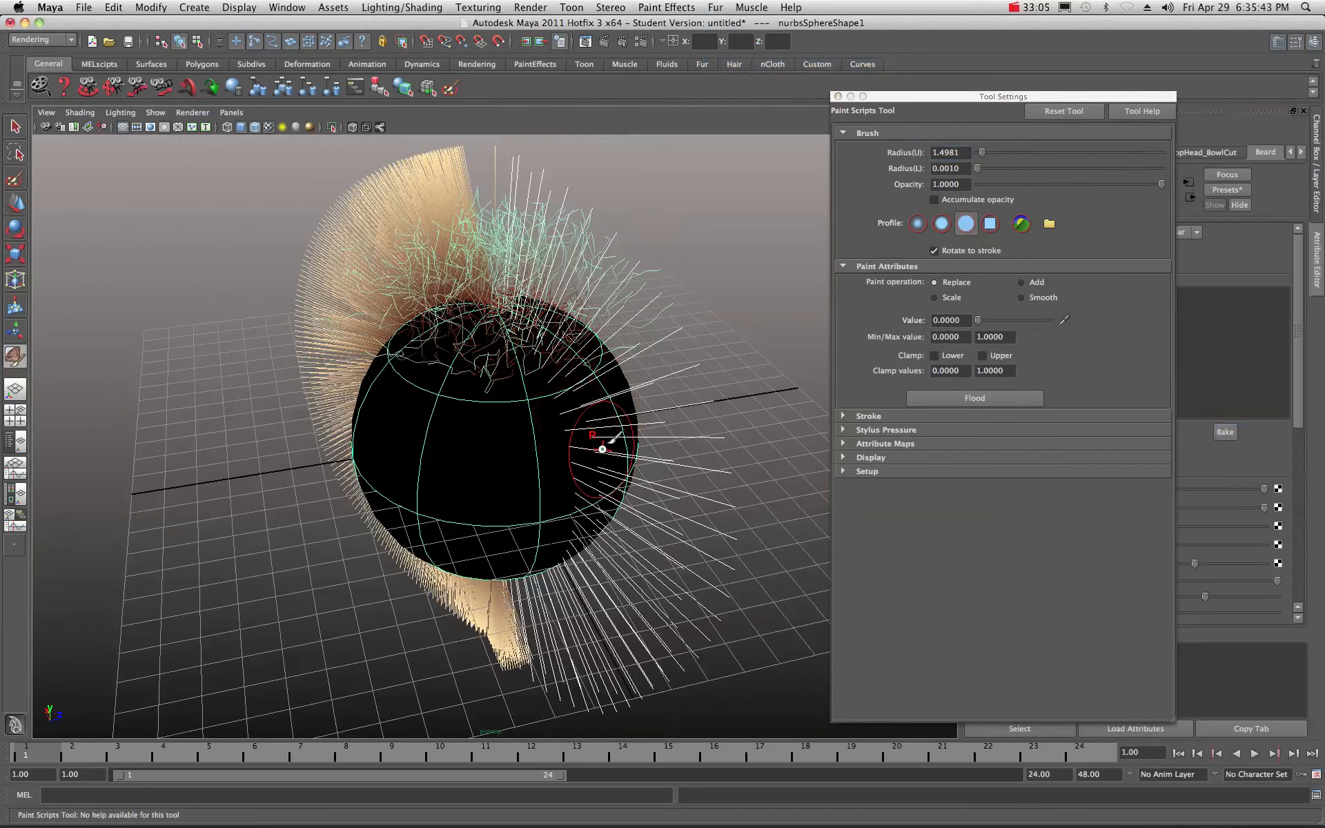
mouse_move(601, 432)
mouse_down()
mouse_move(654, 424)
mouse_move(569, 441)
mouse_up()
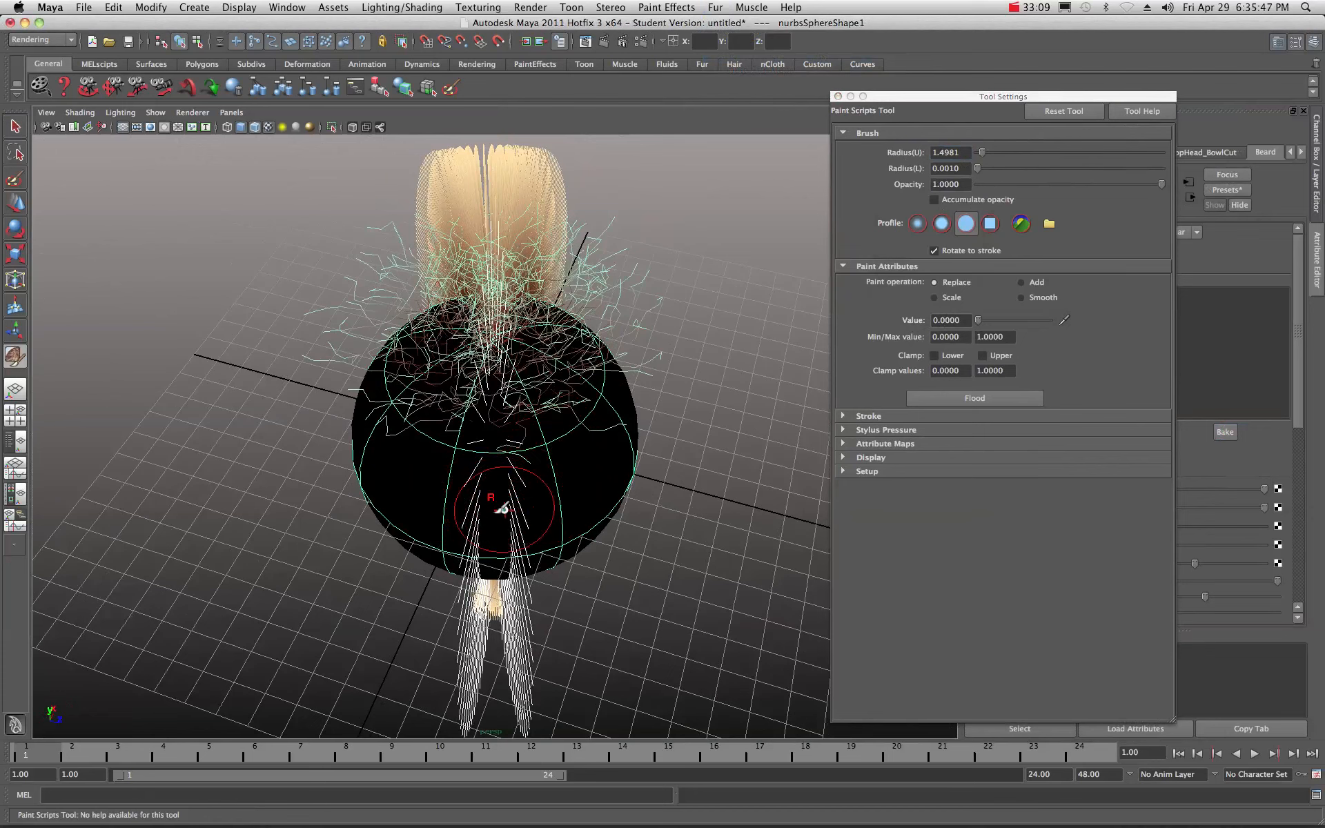
mouse_move(508, 509)
alt+mouse_down()
mouse_move(538, 467)
mouse_move(497, 425)
alt+mouse_up()
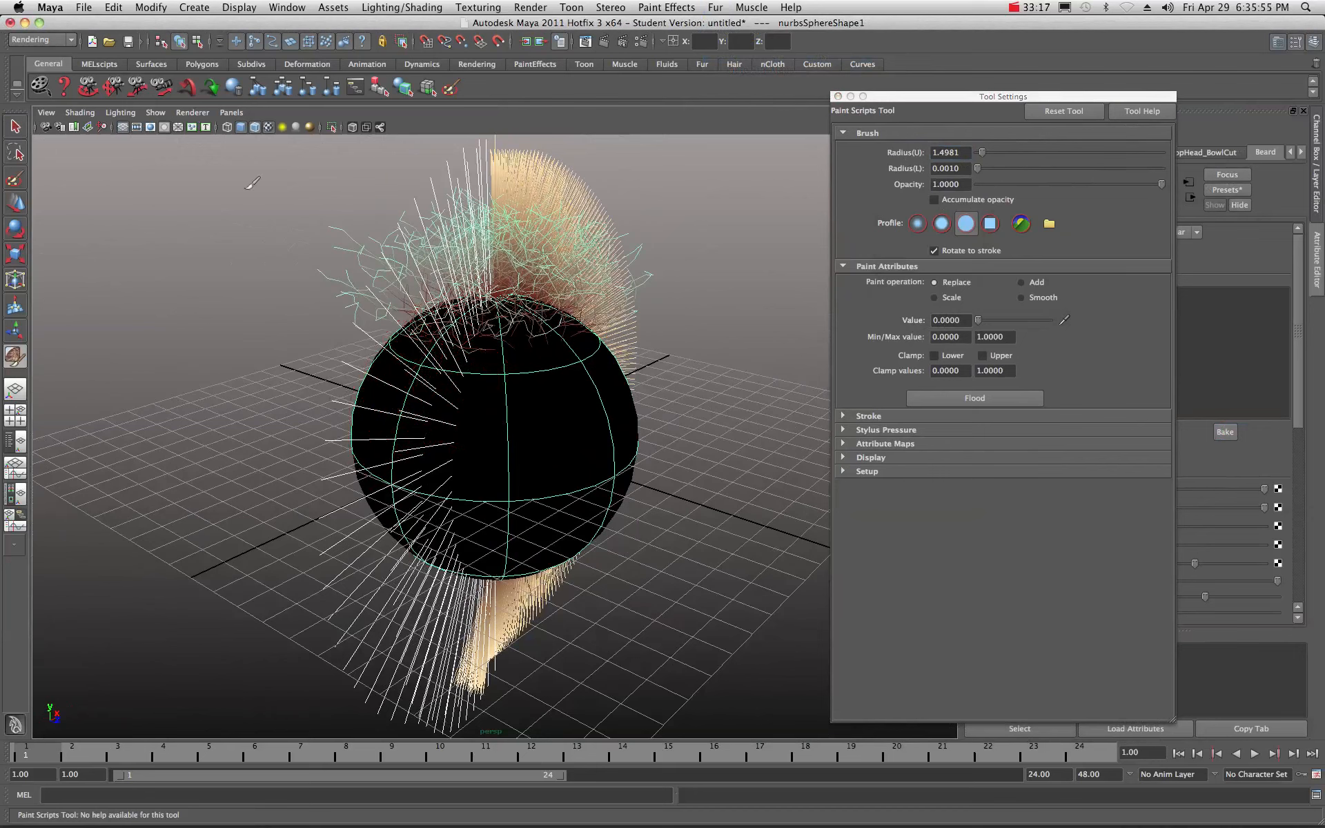
click(15, 126)
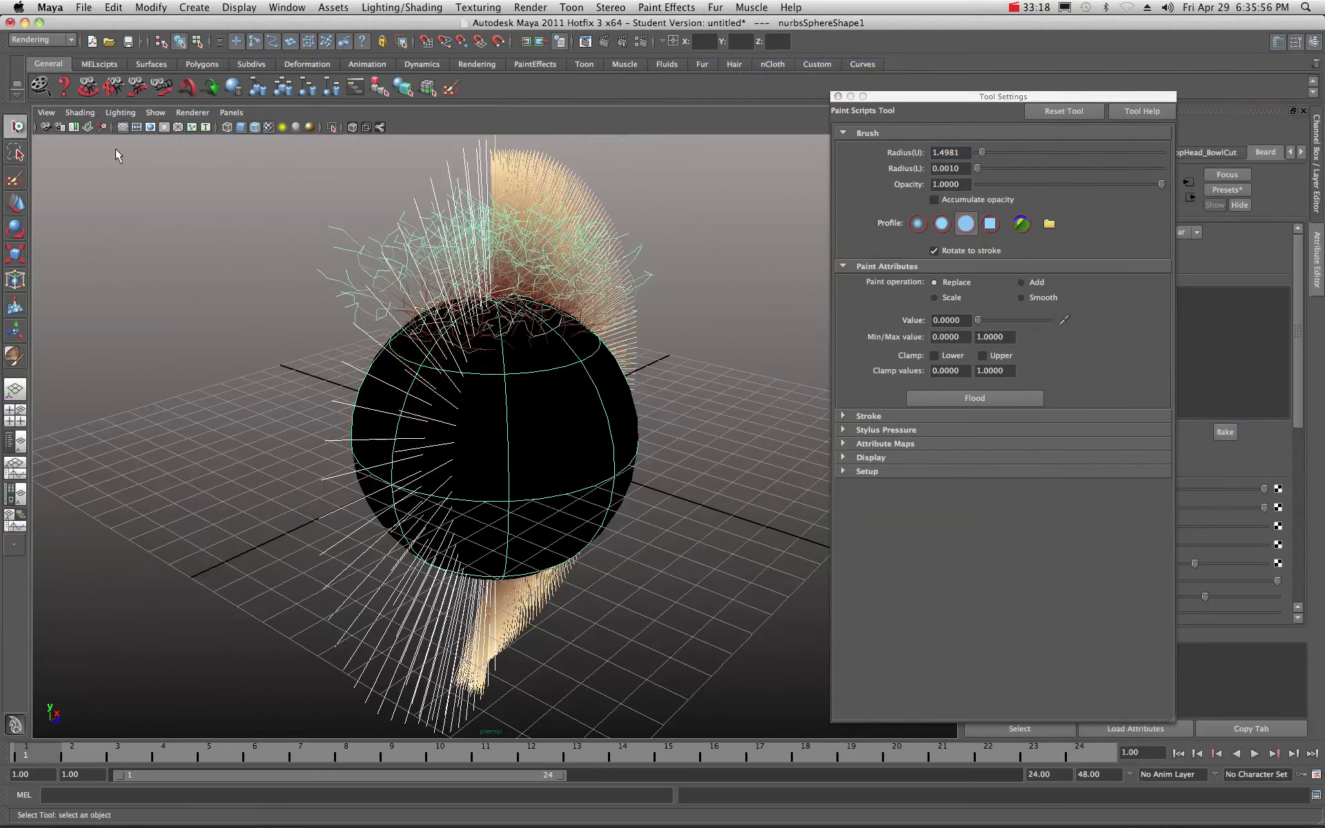
click(445, 169)
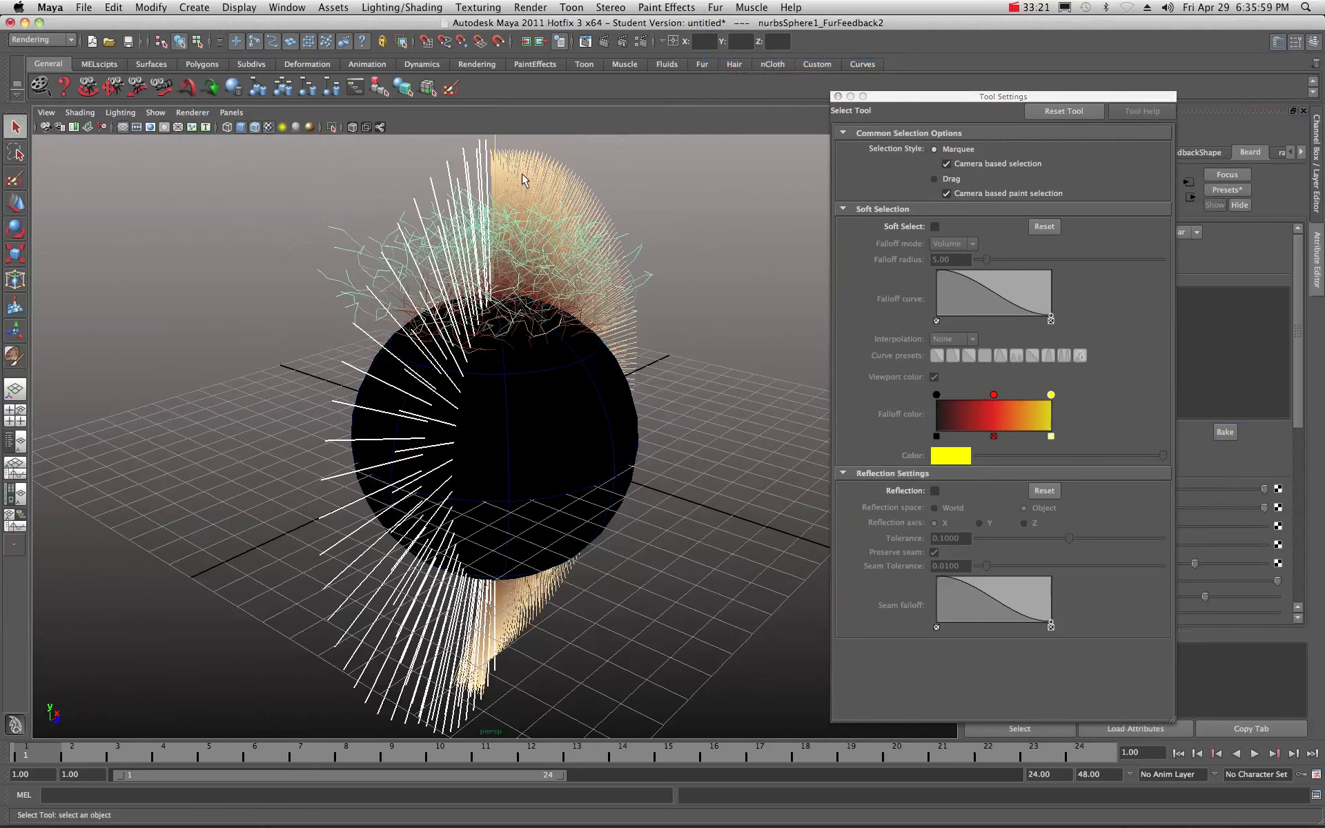
drag(958, 93, 1324, 110)
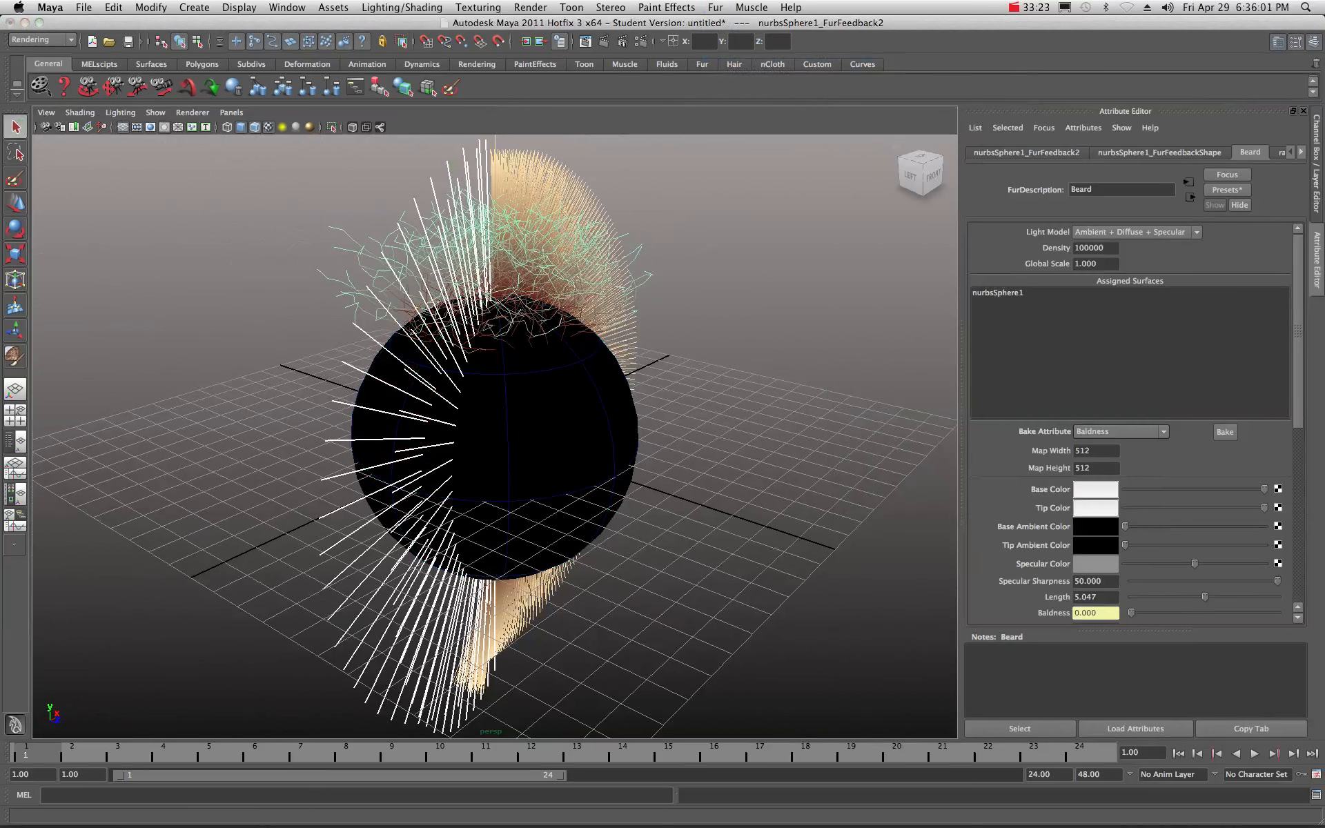
click(526, 278)
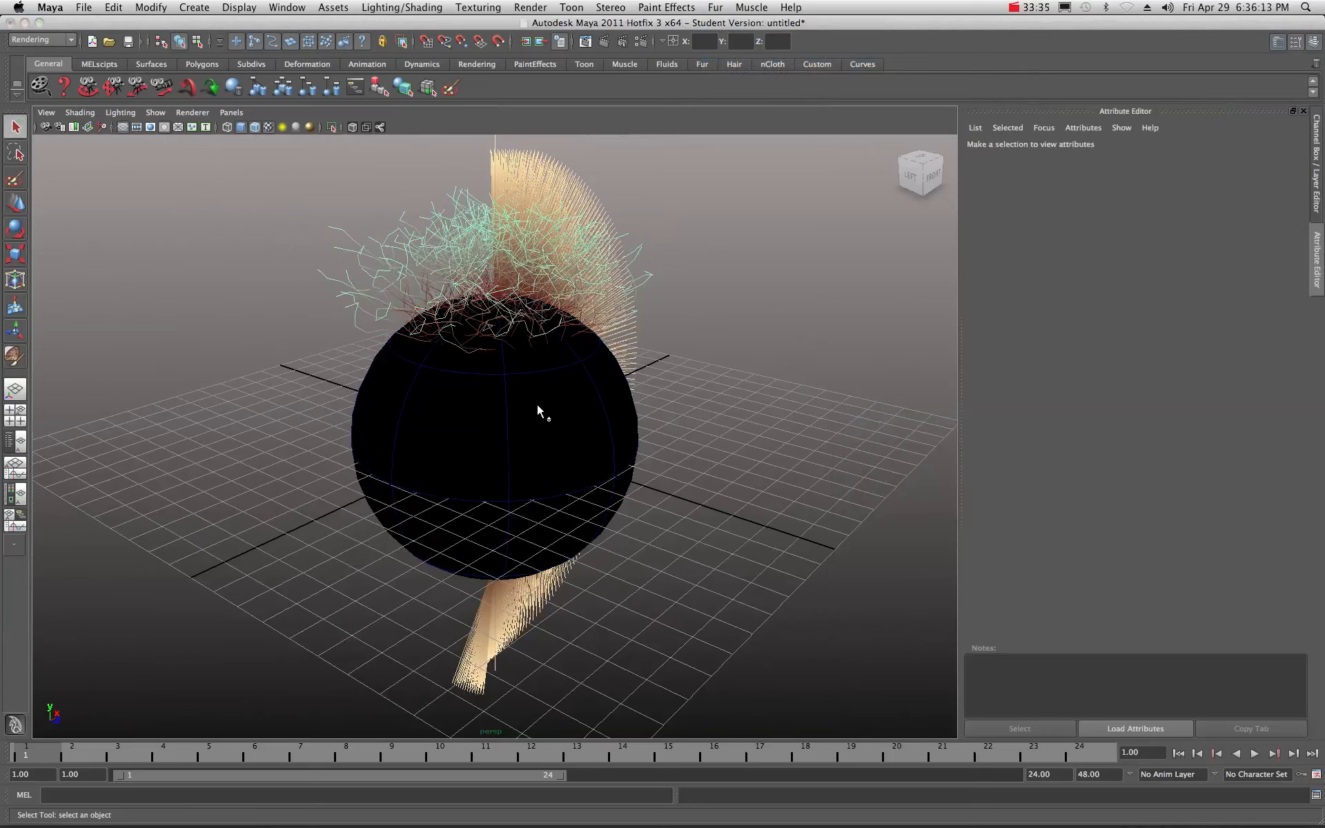
Remove the black ramp shading from the sphere using the Hypershade, and put the Hypershade away
drag(1324, 127, 889, 101)
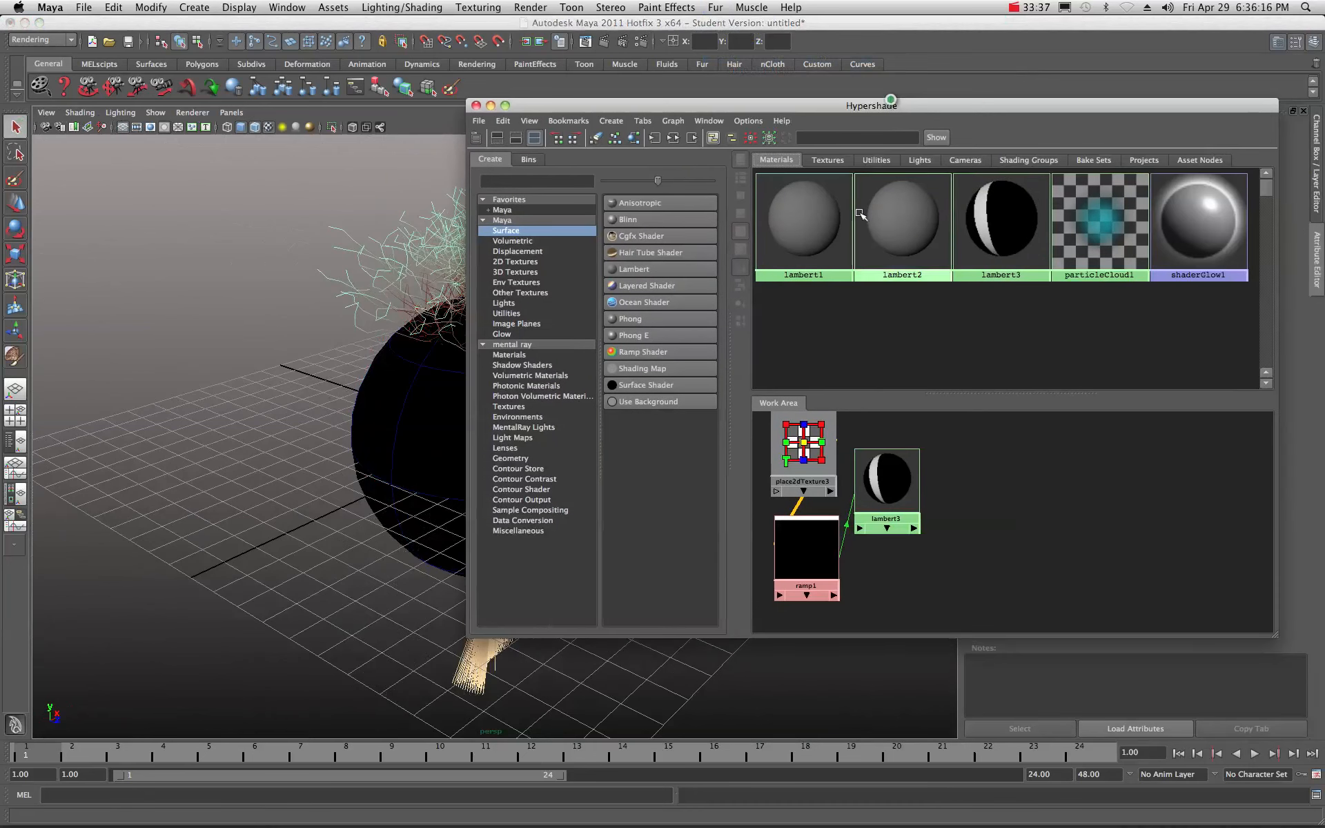
click(881, 493)
key(Delete)
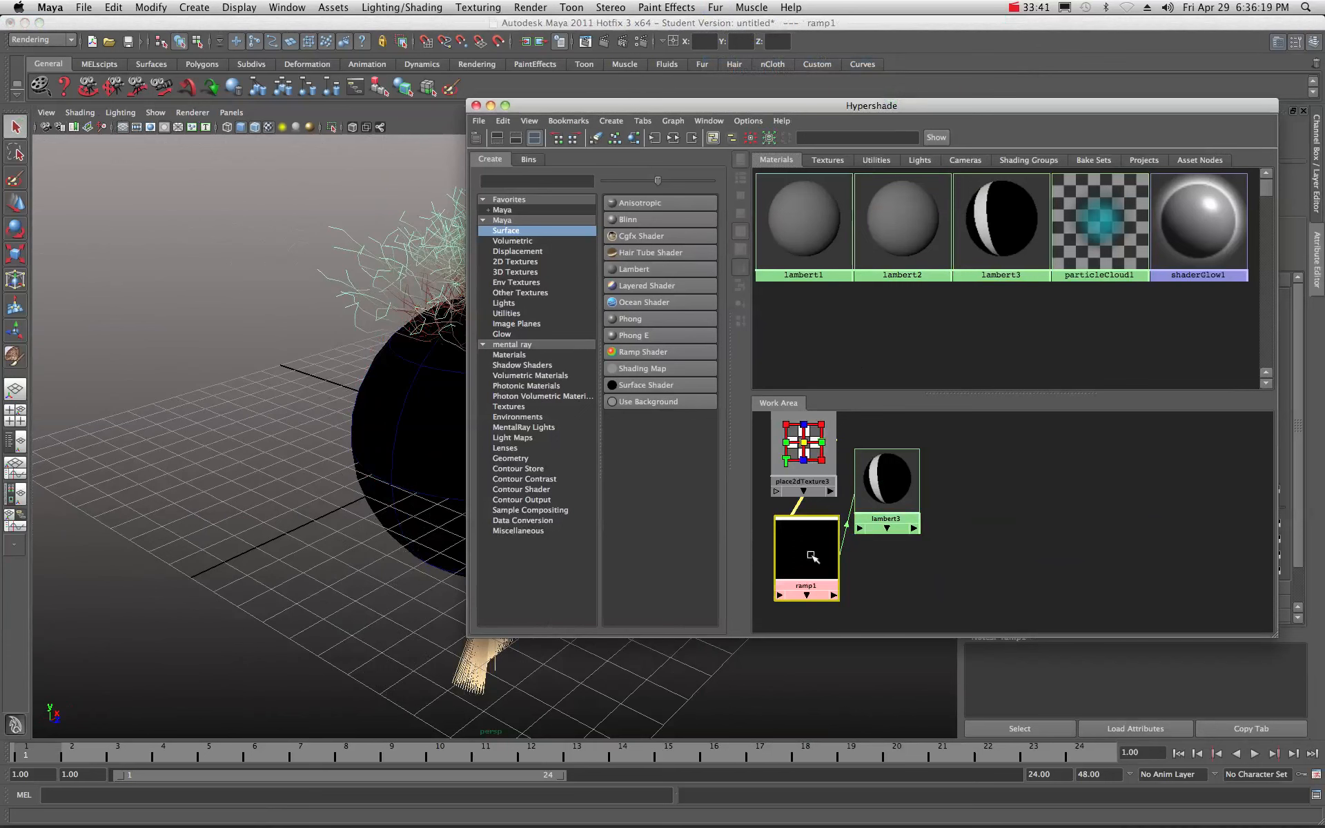
drag(691, 111, 1324, 132)
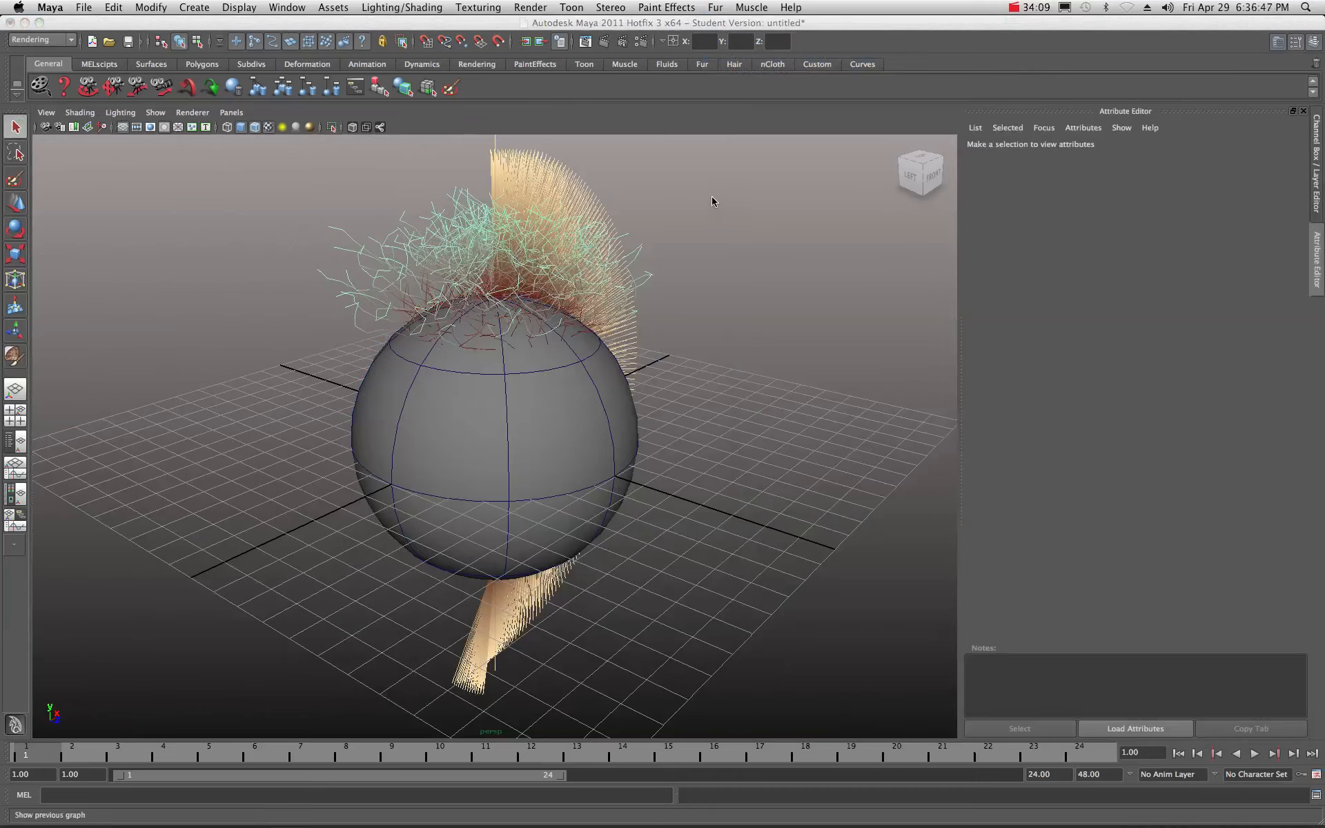
click(1015, 9)
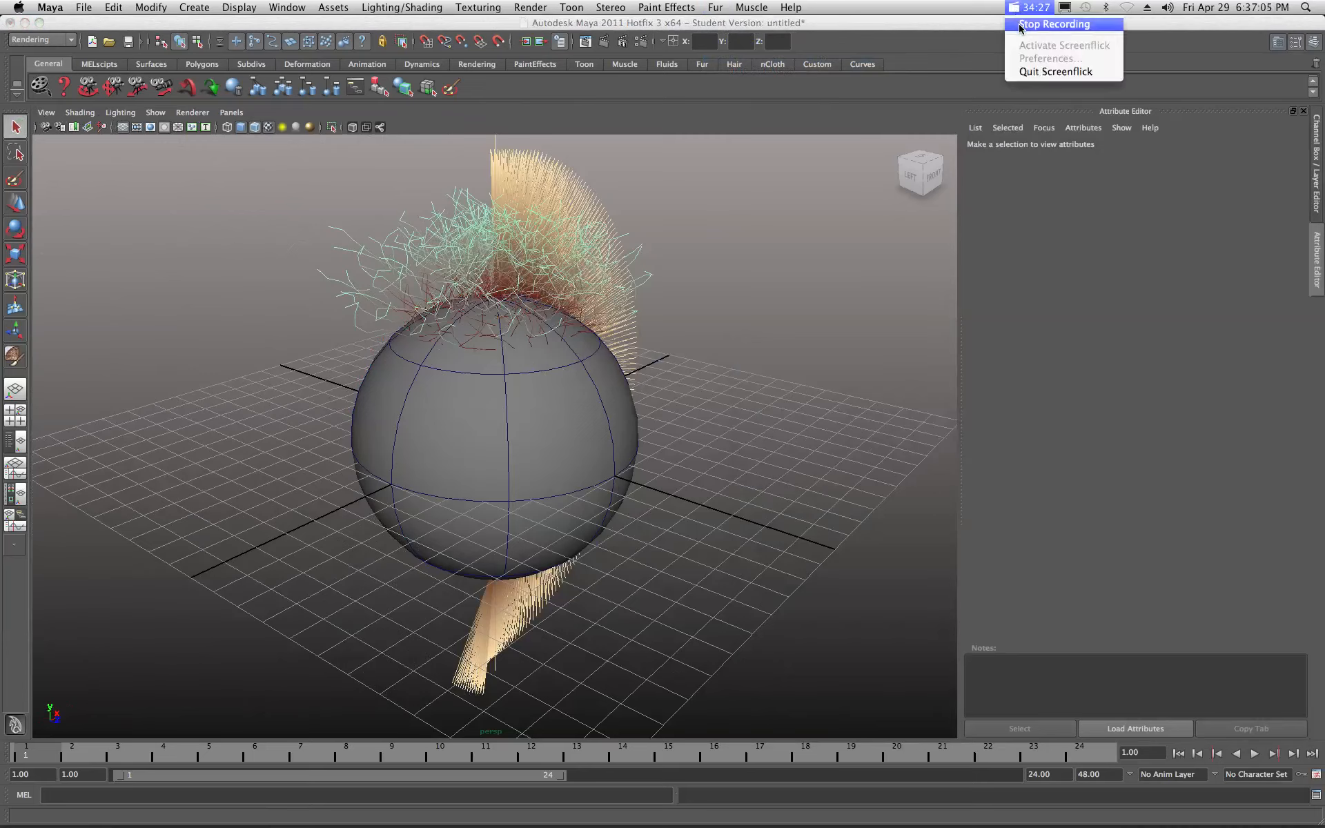